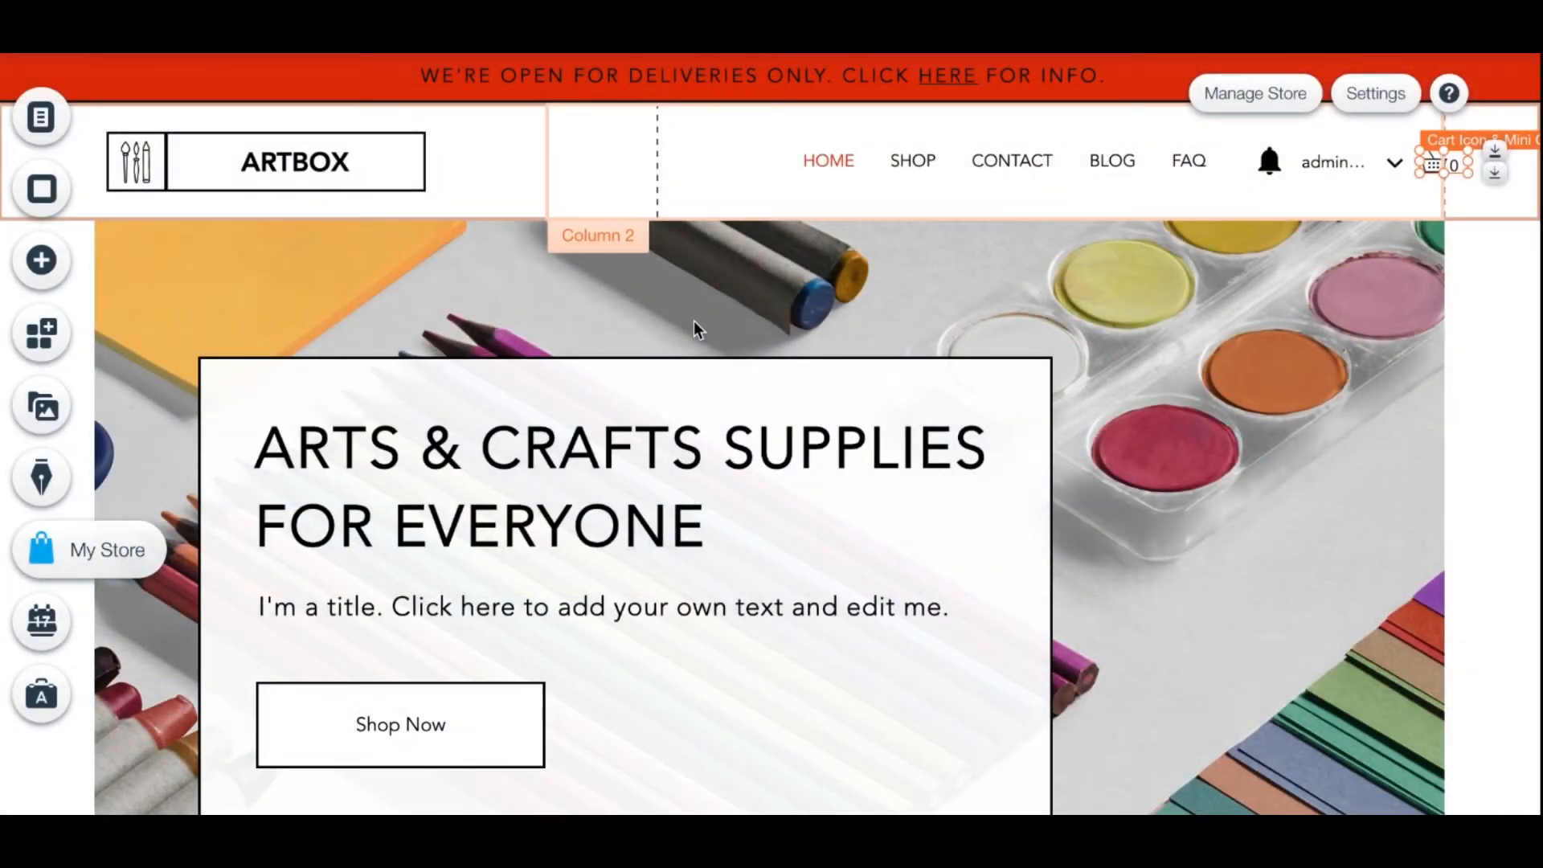
# Step: Add a new page named "landing page" to the site's main pages
pyautogui.click(43, 119)
pyautogui.click(481, 740)
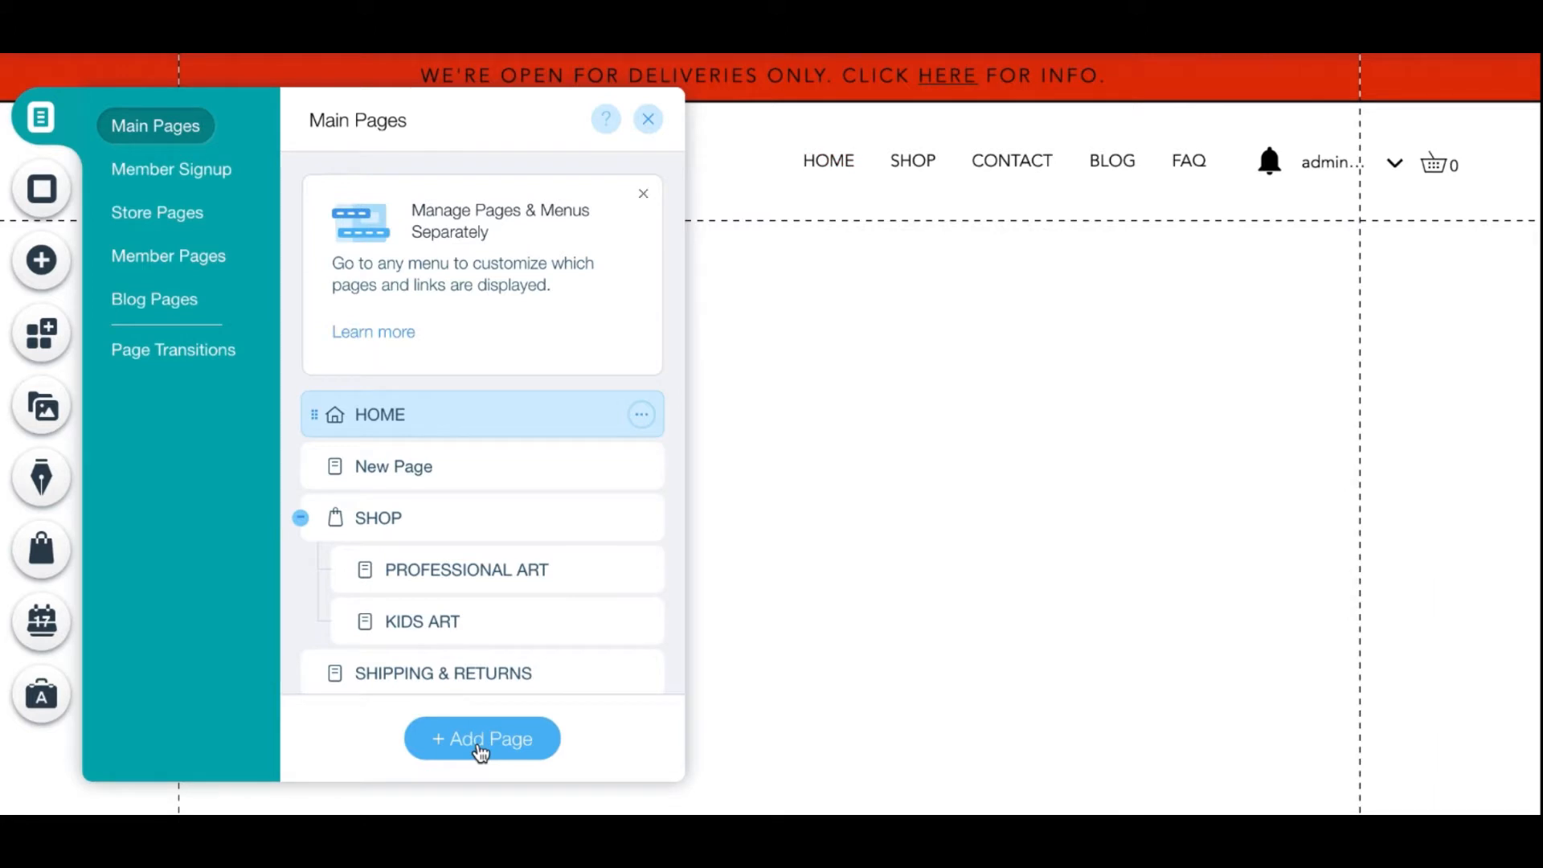
pyautogui.write('landing page')
pyautogui.click(620, 463)
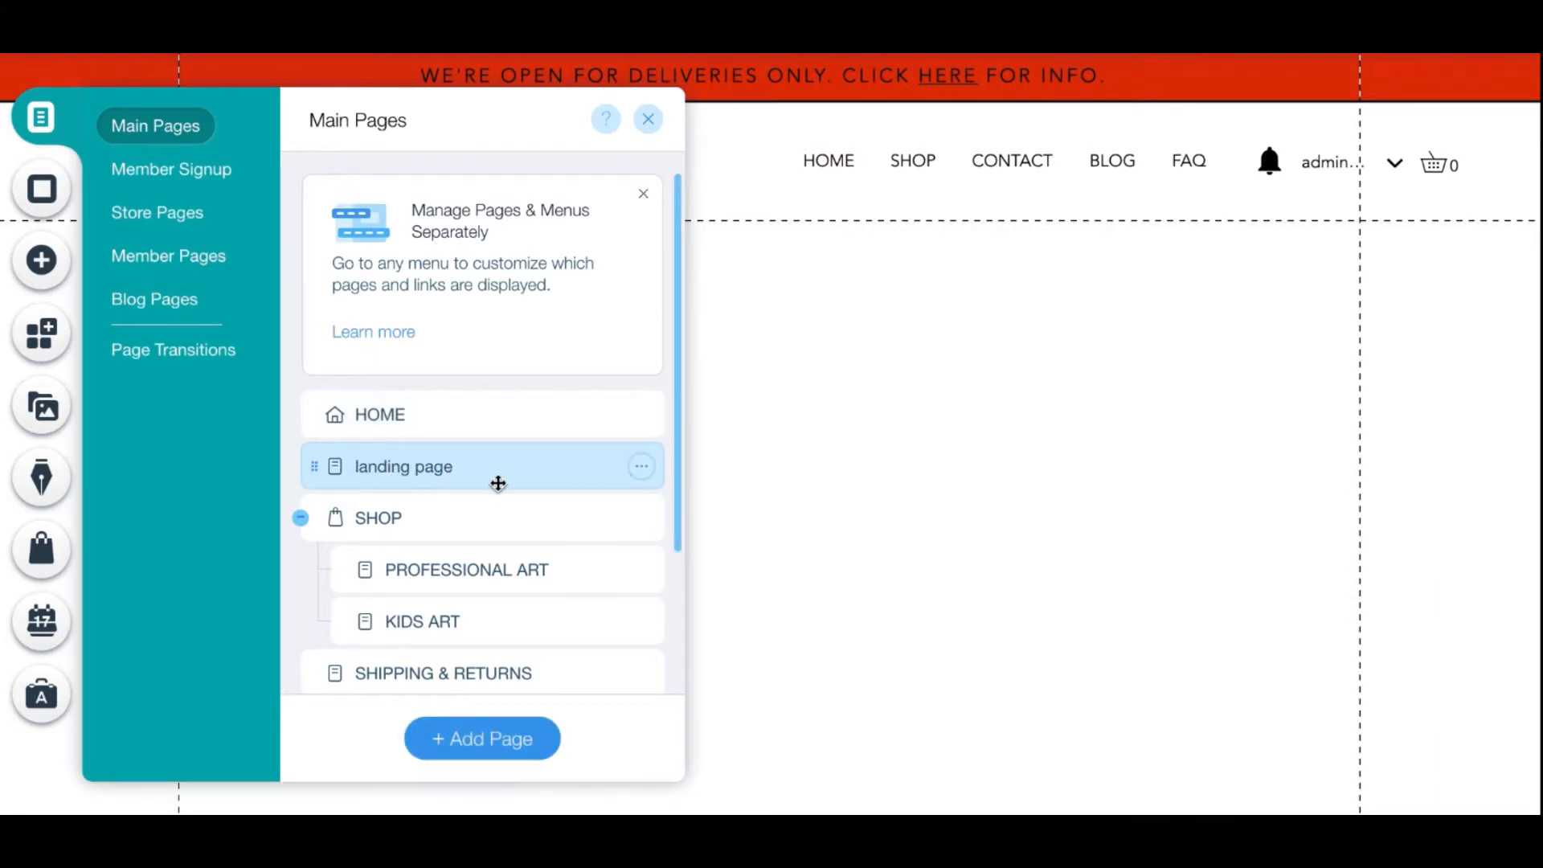
pyautogui.click(642, 467)
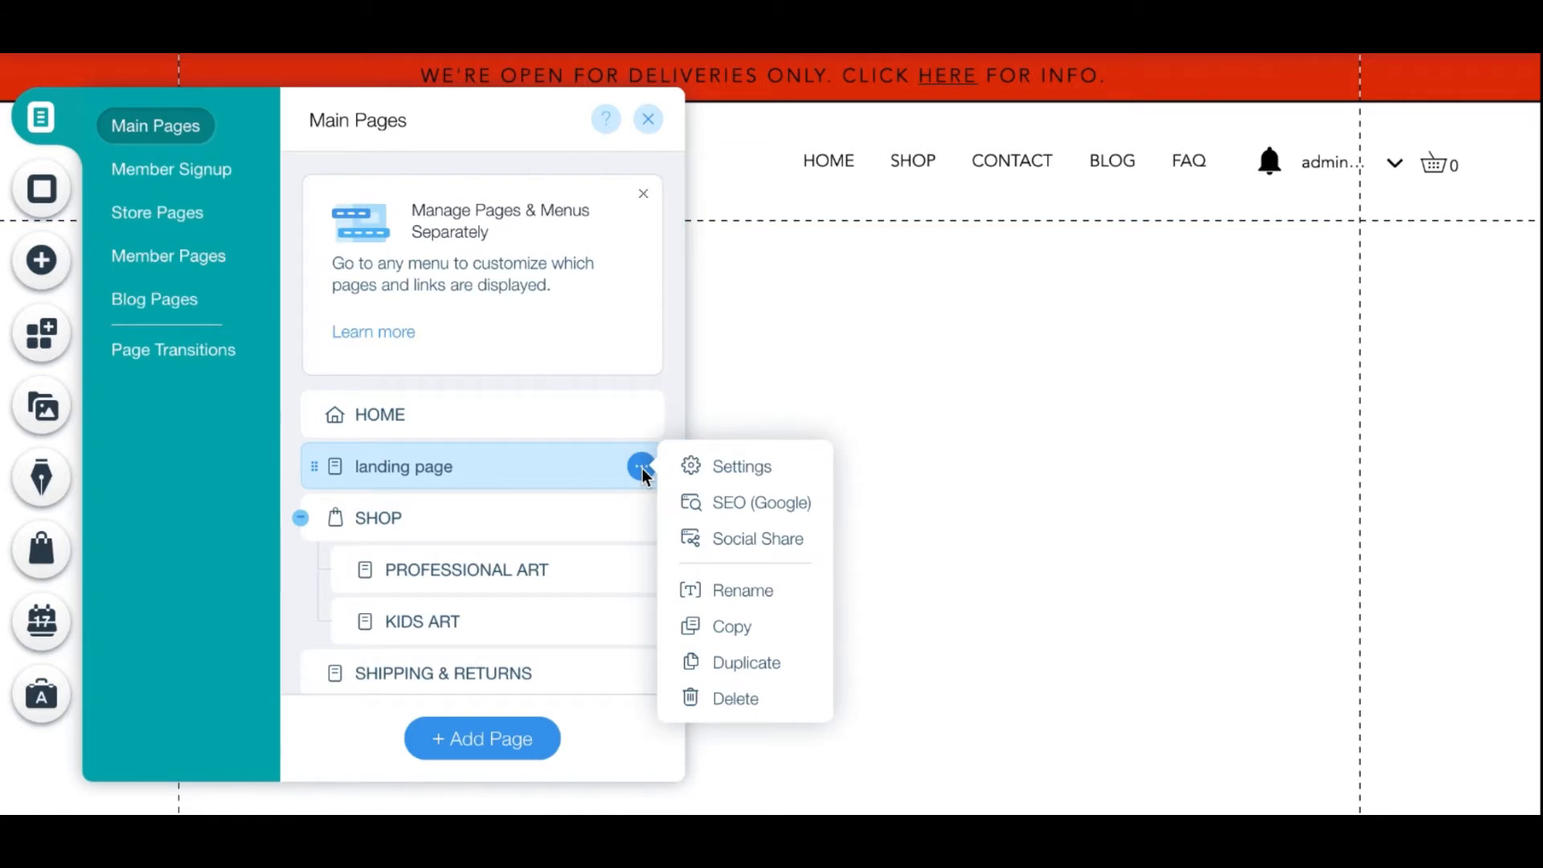
pyautogui.click(643, 469)
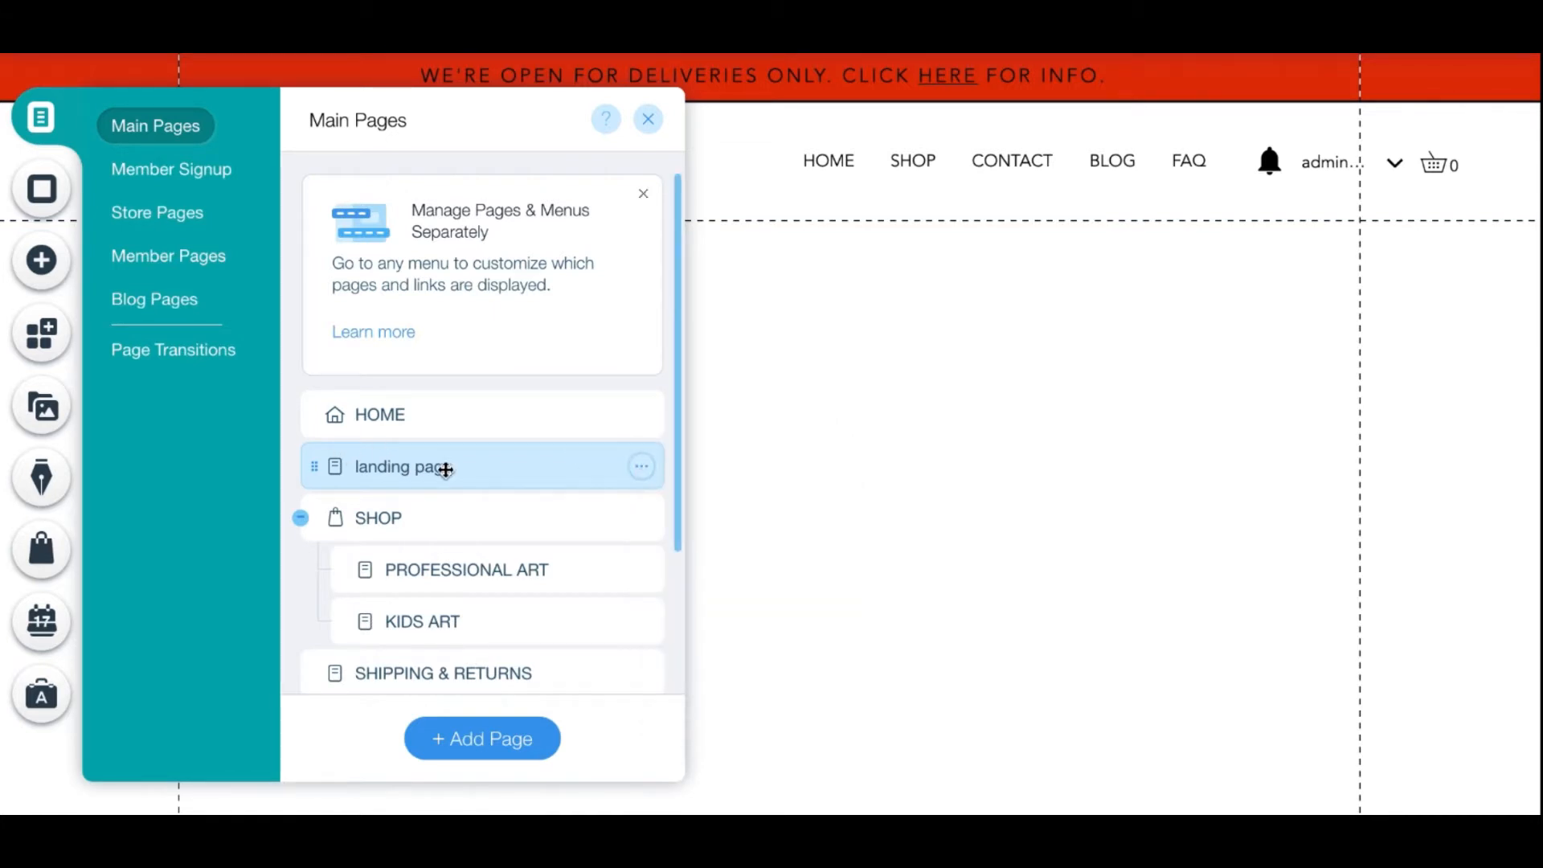
pyautogui.click(647, 122)
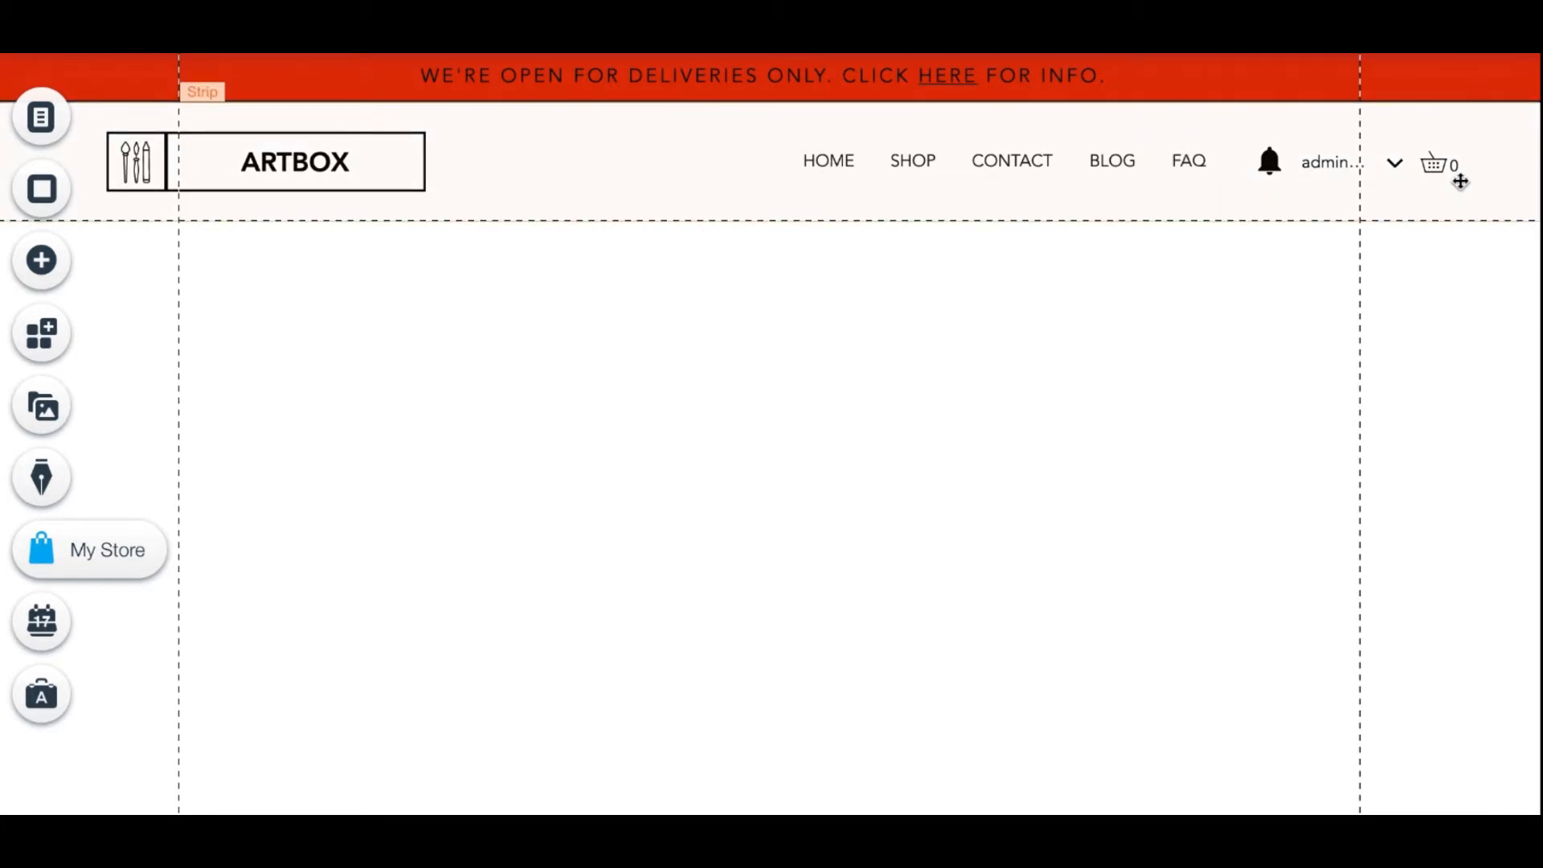
# Step: Paste the copied ARTBOX logo onto the landing page and move it below the header
pyautogui.moveTo(474, 178); pyautogui.dragTo(147, 171)
pyautogui.click(337, 390)
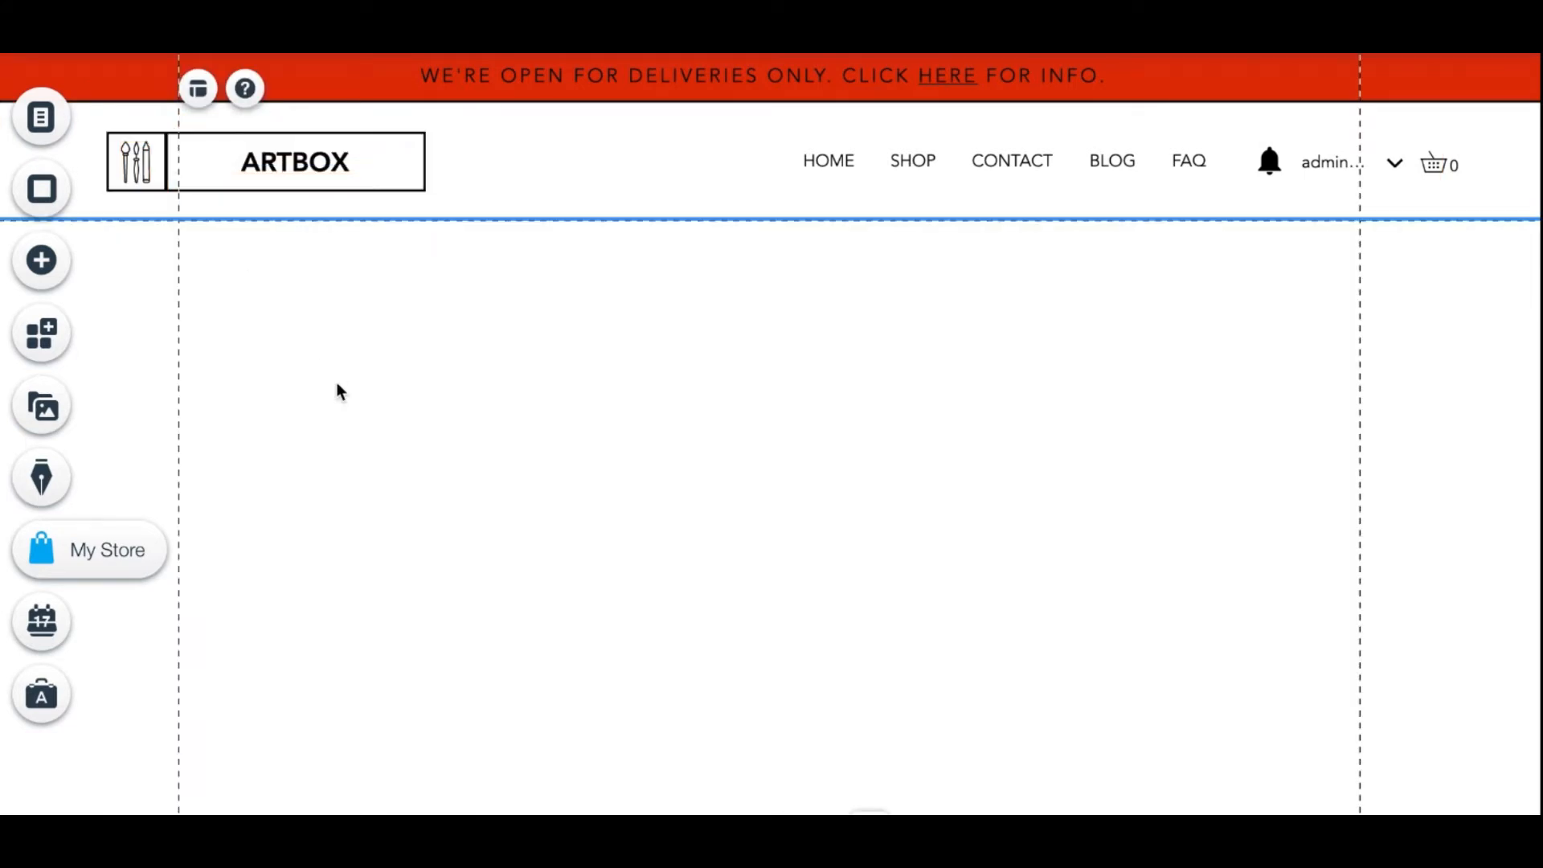
pyautogui.hotkey('ctrl', 'v')
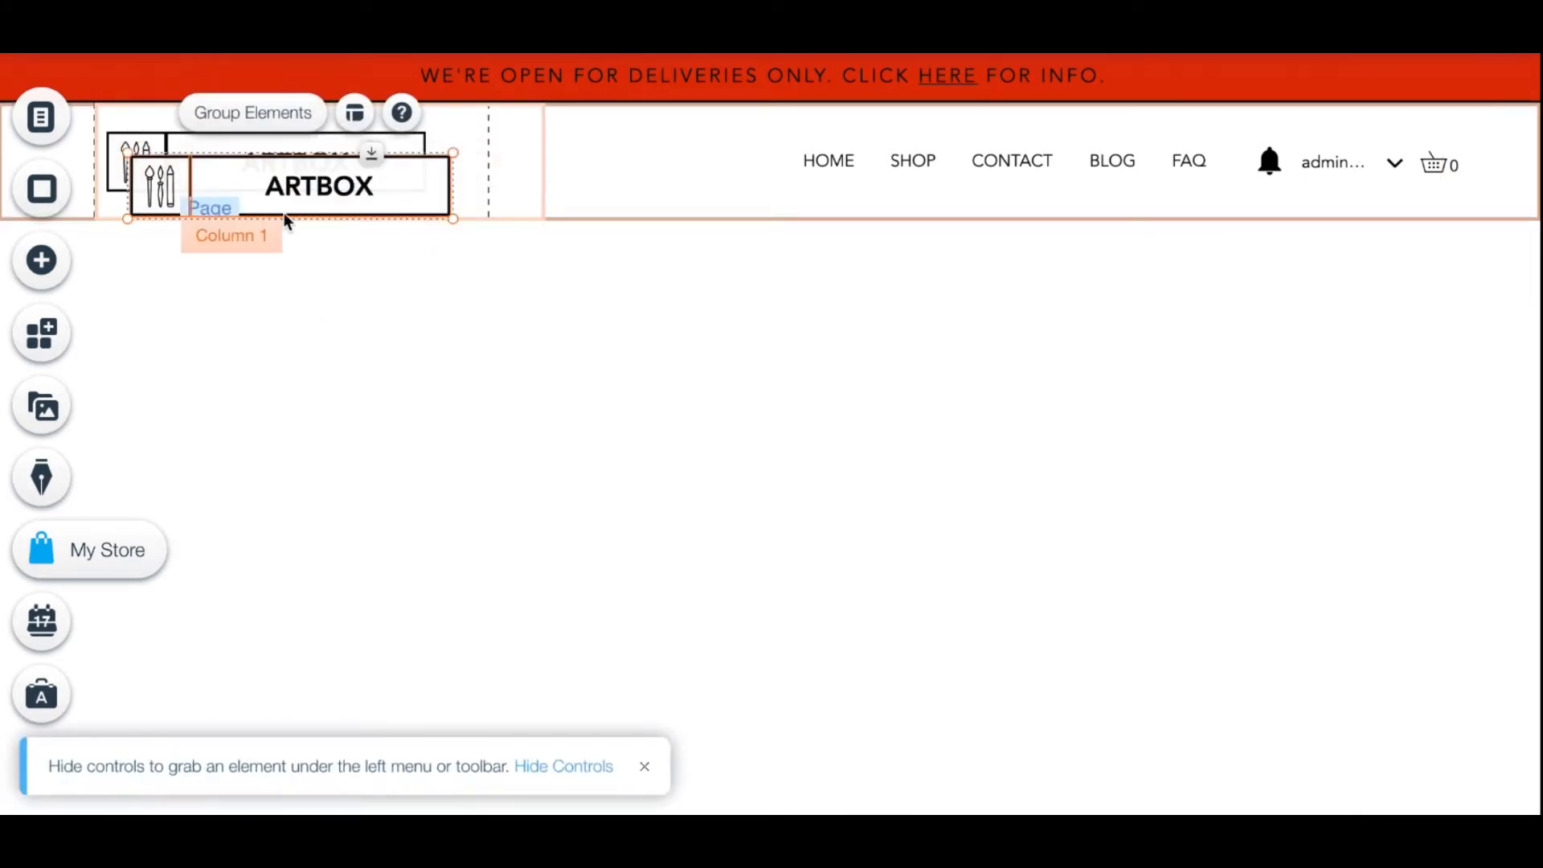
pyautogui.moveTo(274, 200); pyautogui.dragTo(319, 419)
pyautogui.click(538, 420)
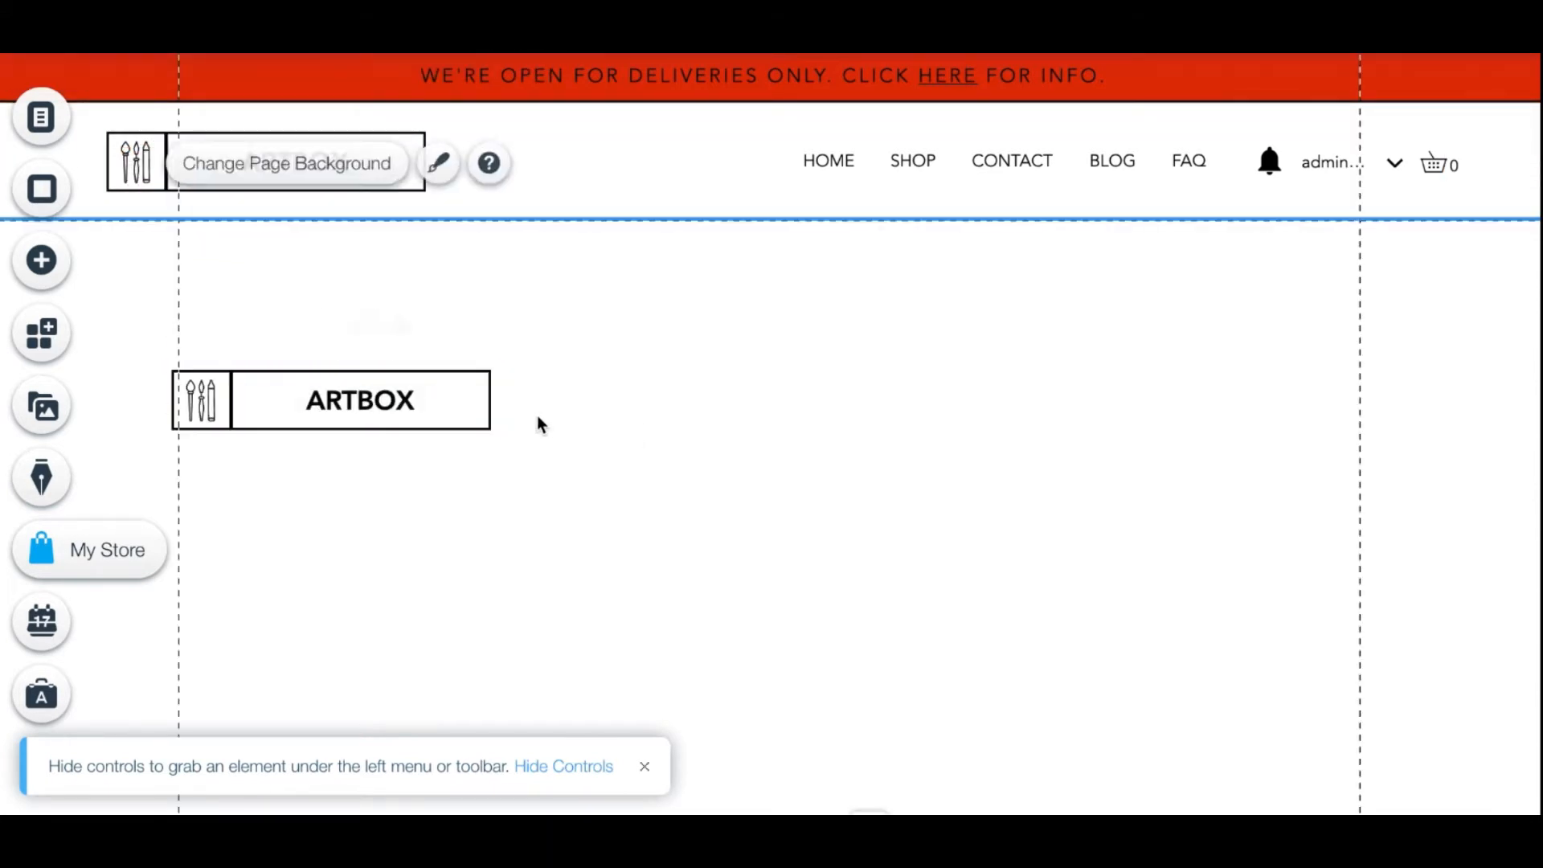
# Step: Set the landing page's layout to No Header & Footer in its page settings
pyautogui.click(79, 117)
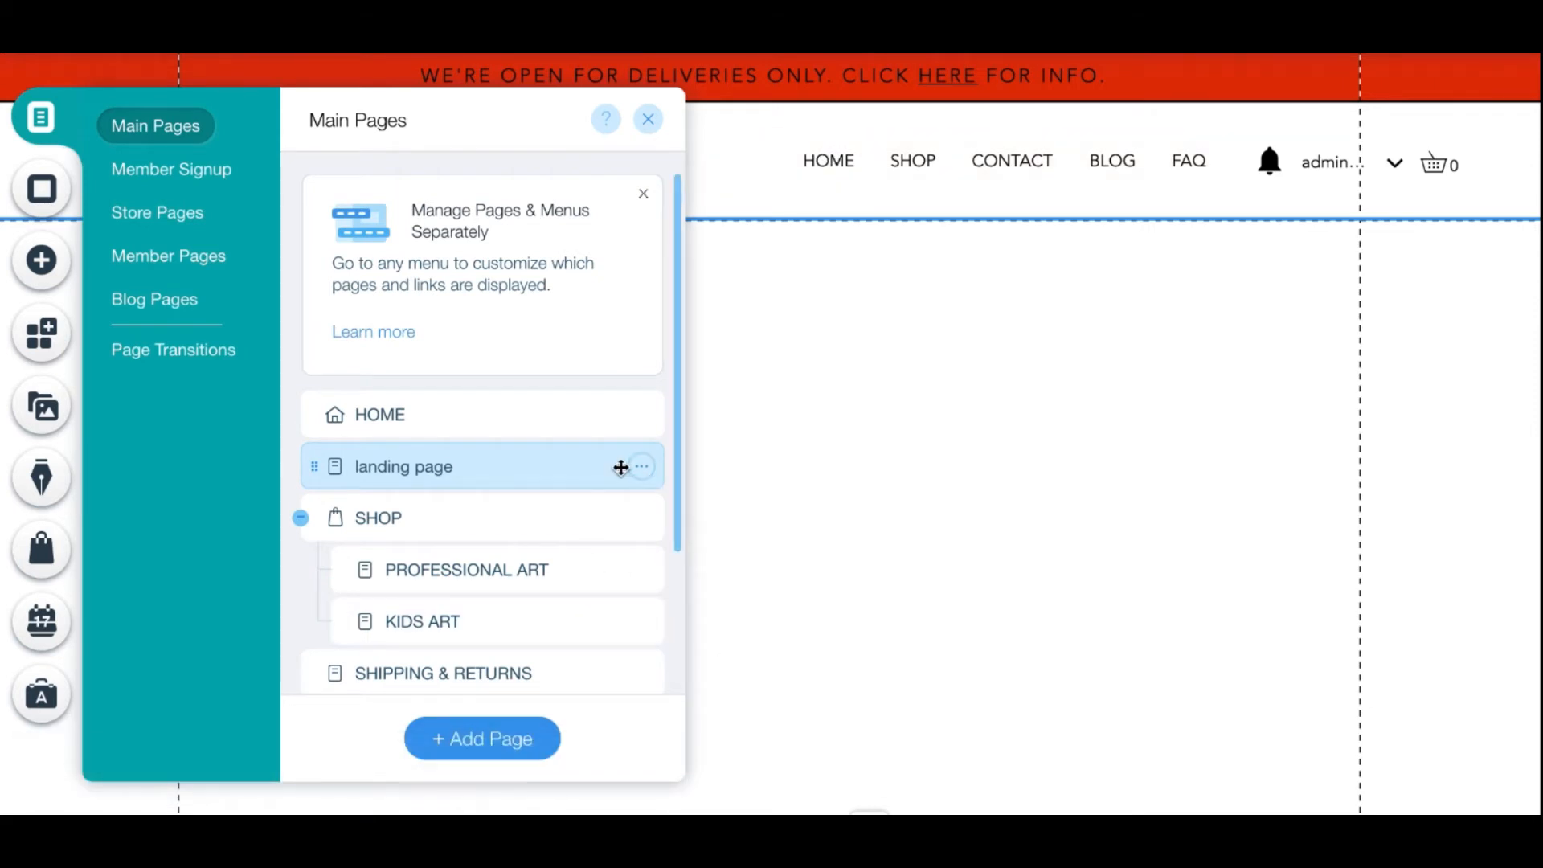
pyautogui.click(646, 474)
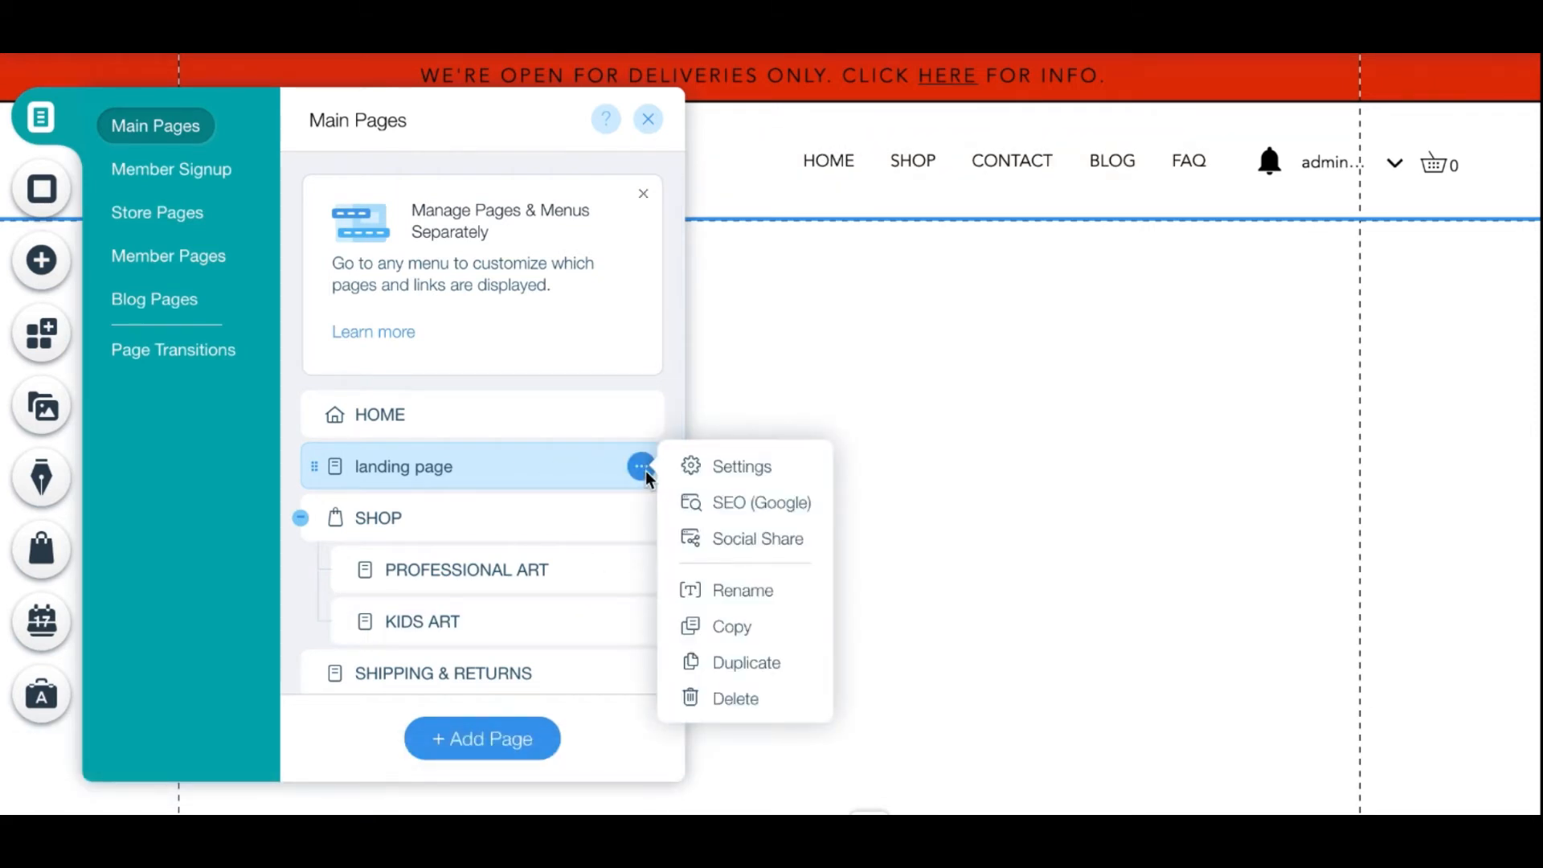
pyautogui.click(720, 470)
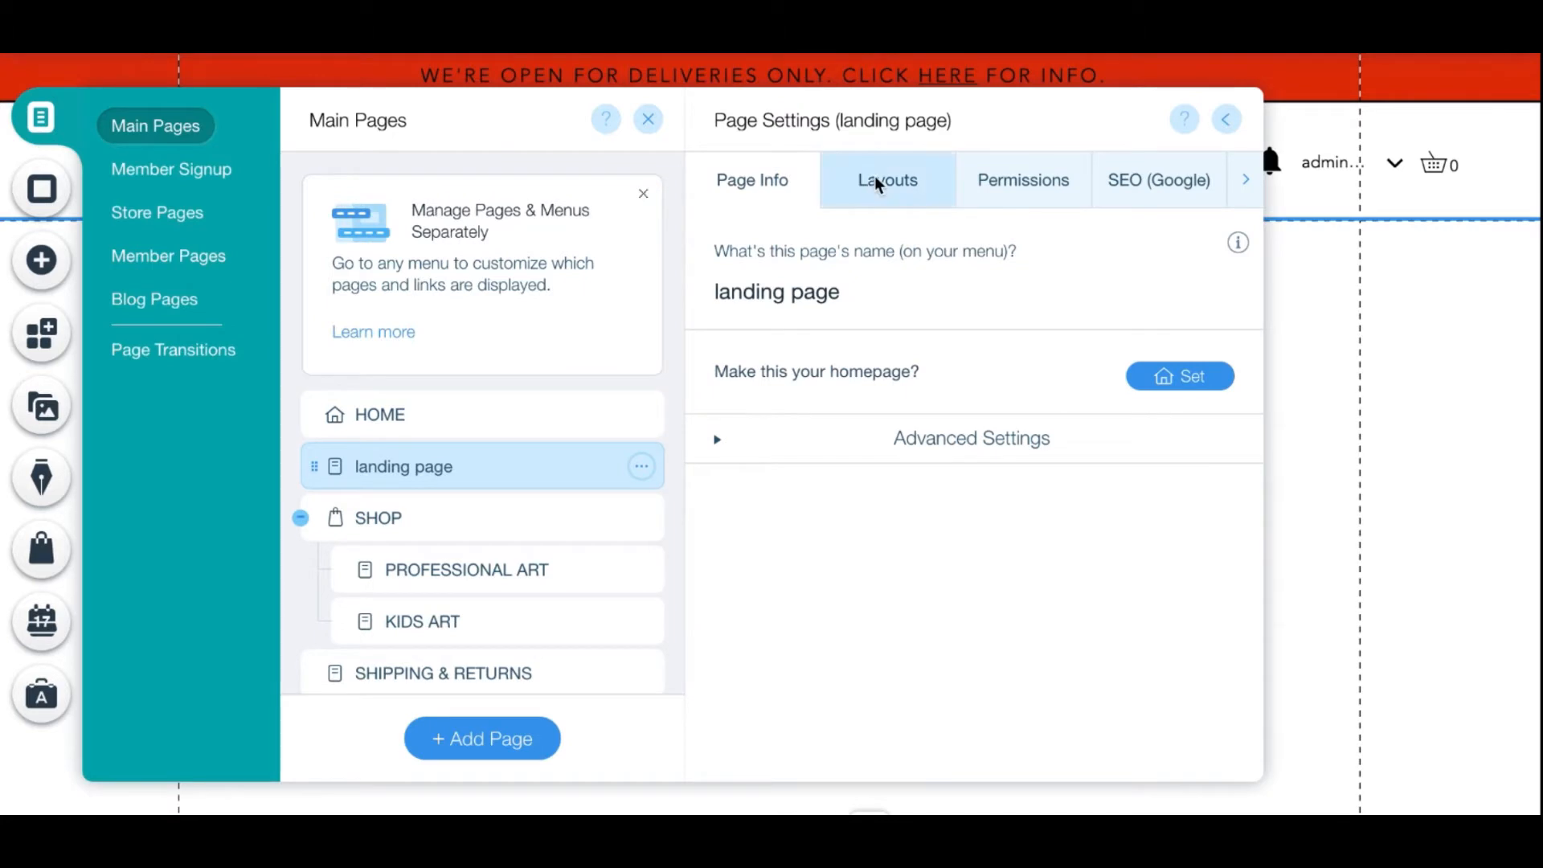
pyautogui.click(878, 178)
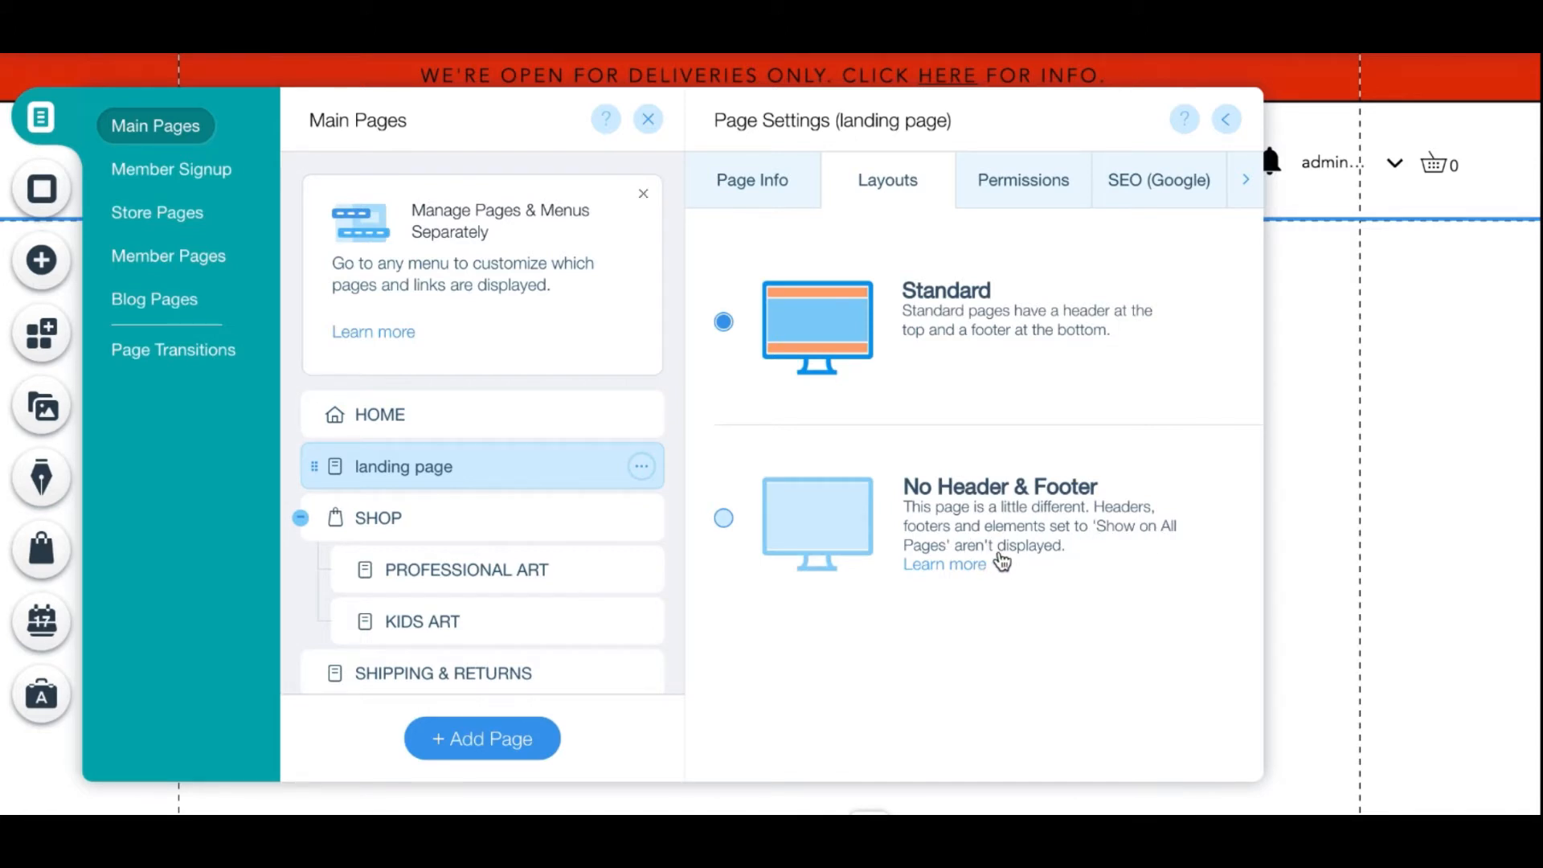
pyautogui.click(723, 521)
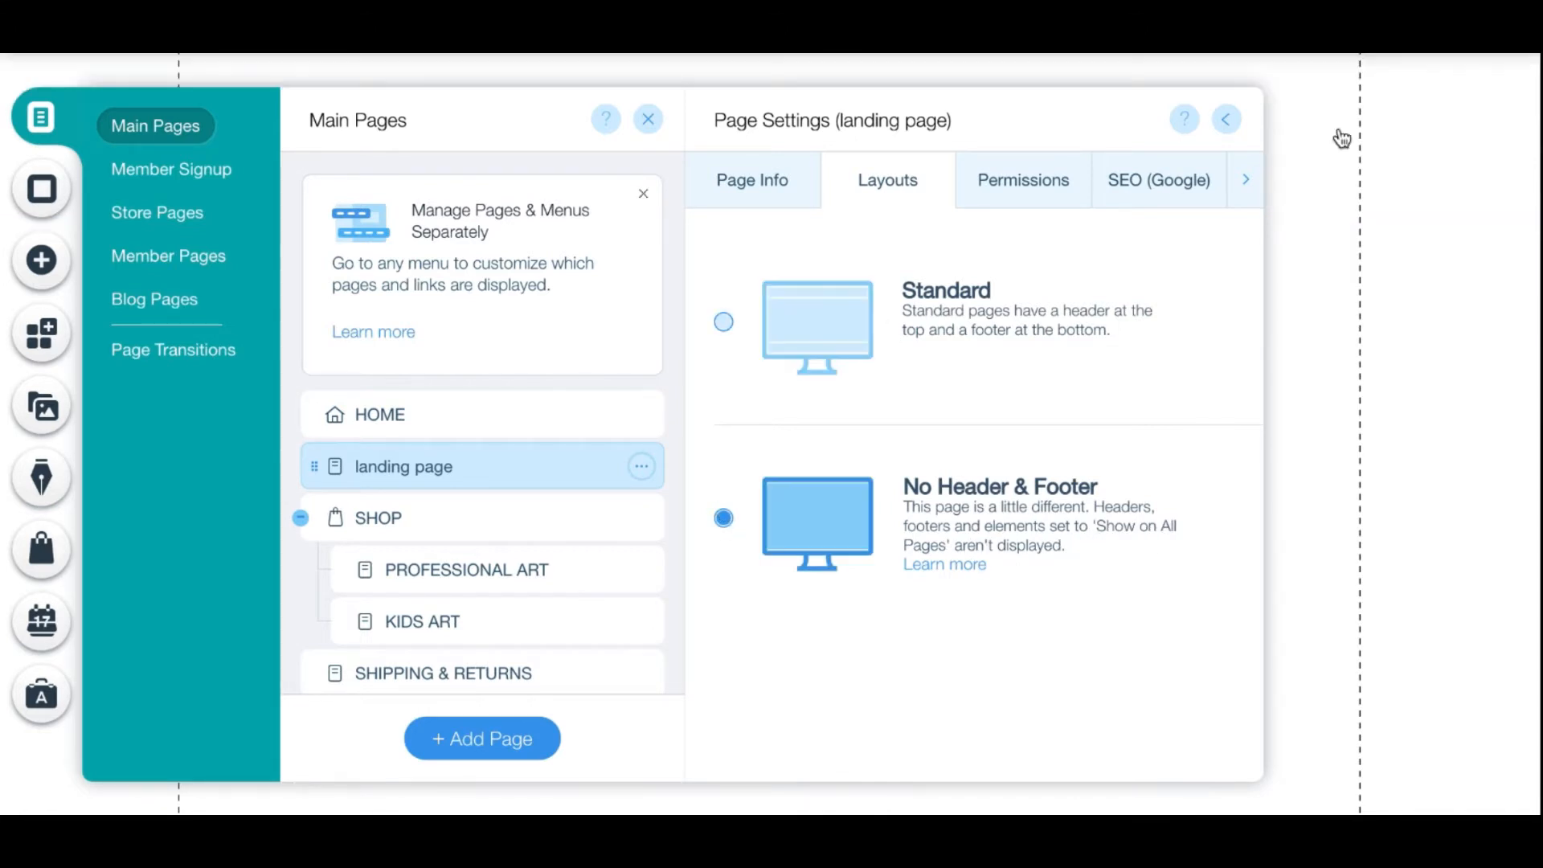
pyautogui.click(1226, 119)
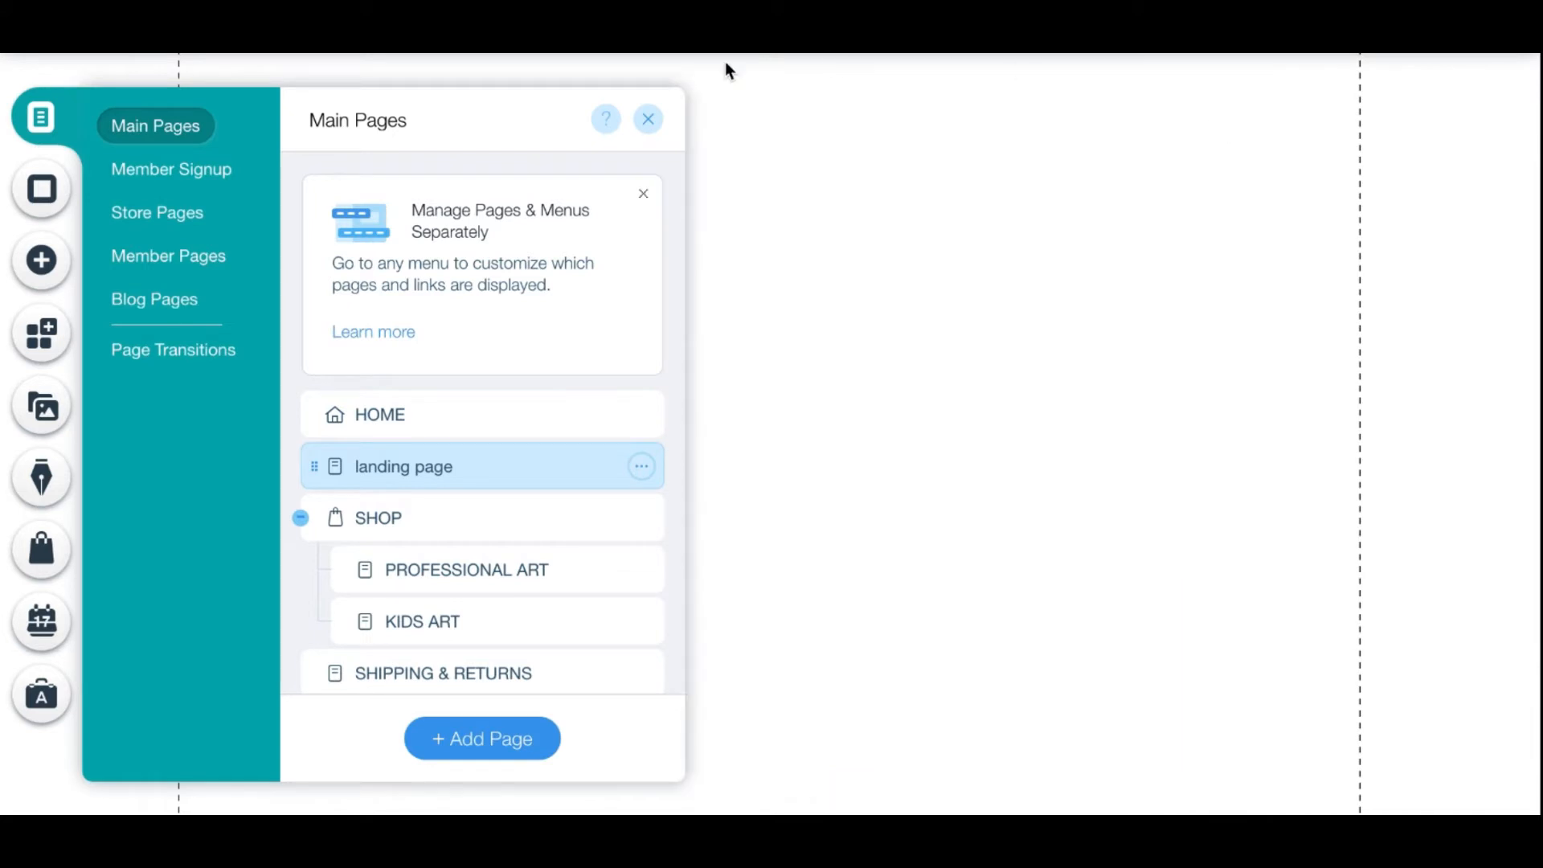
pyautogui.click(647, 121)
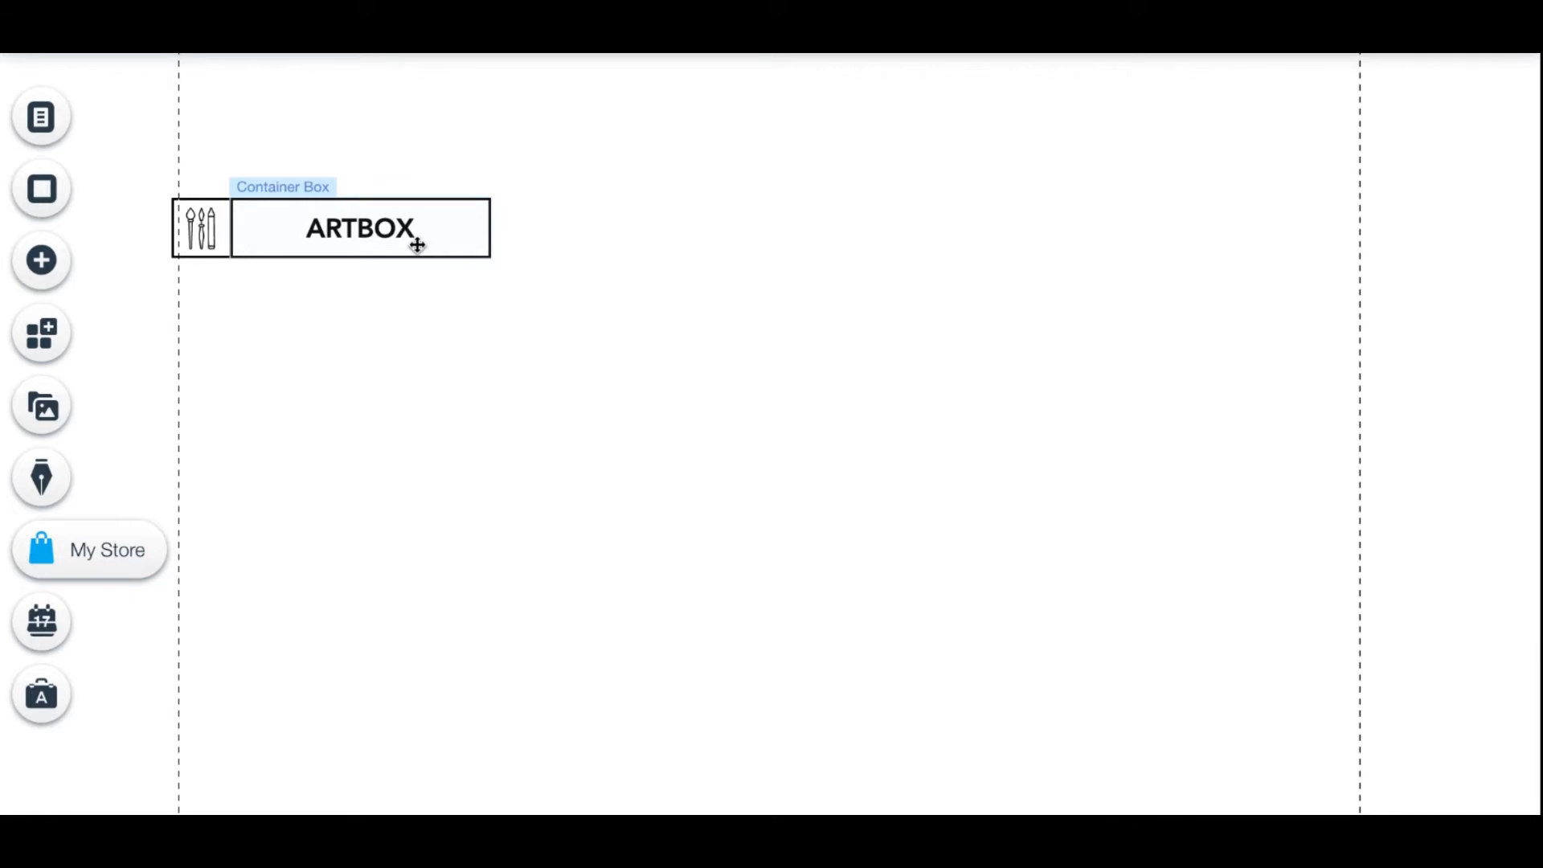
# Step: Move the ARTBOX logo to the top centre of the page
pyautogui.moveTo(454, 320); pyautogui.dragTo(678, 131)
pyautogui.click(230, 121)
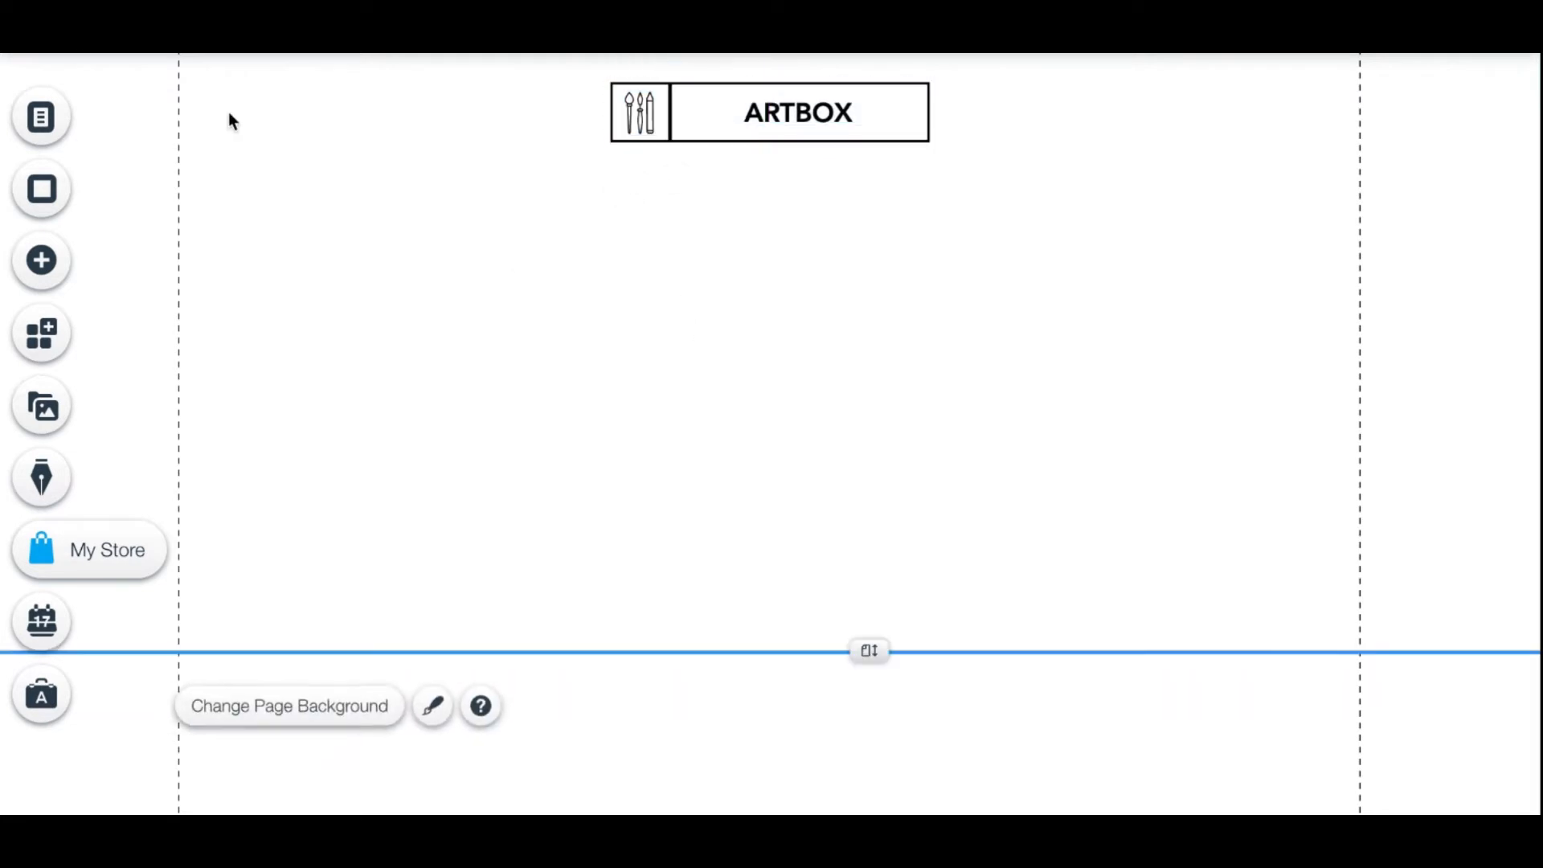
# Step: Add a blank white Classic strip and move it up to the top of the page
pyautogui.click(41, 265)
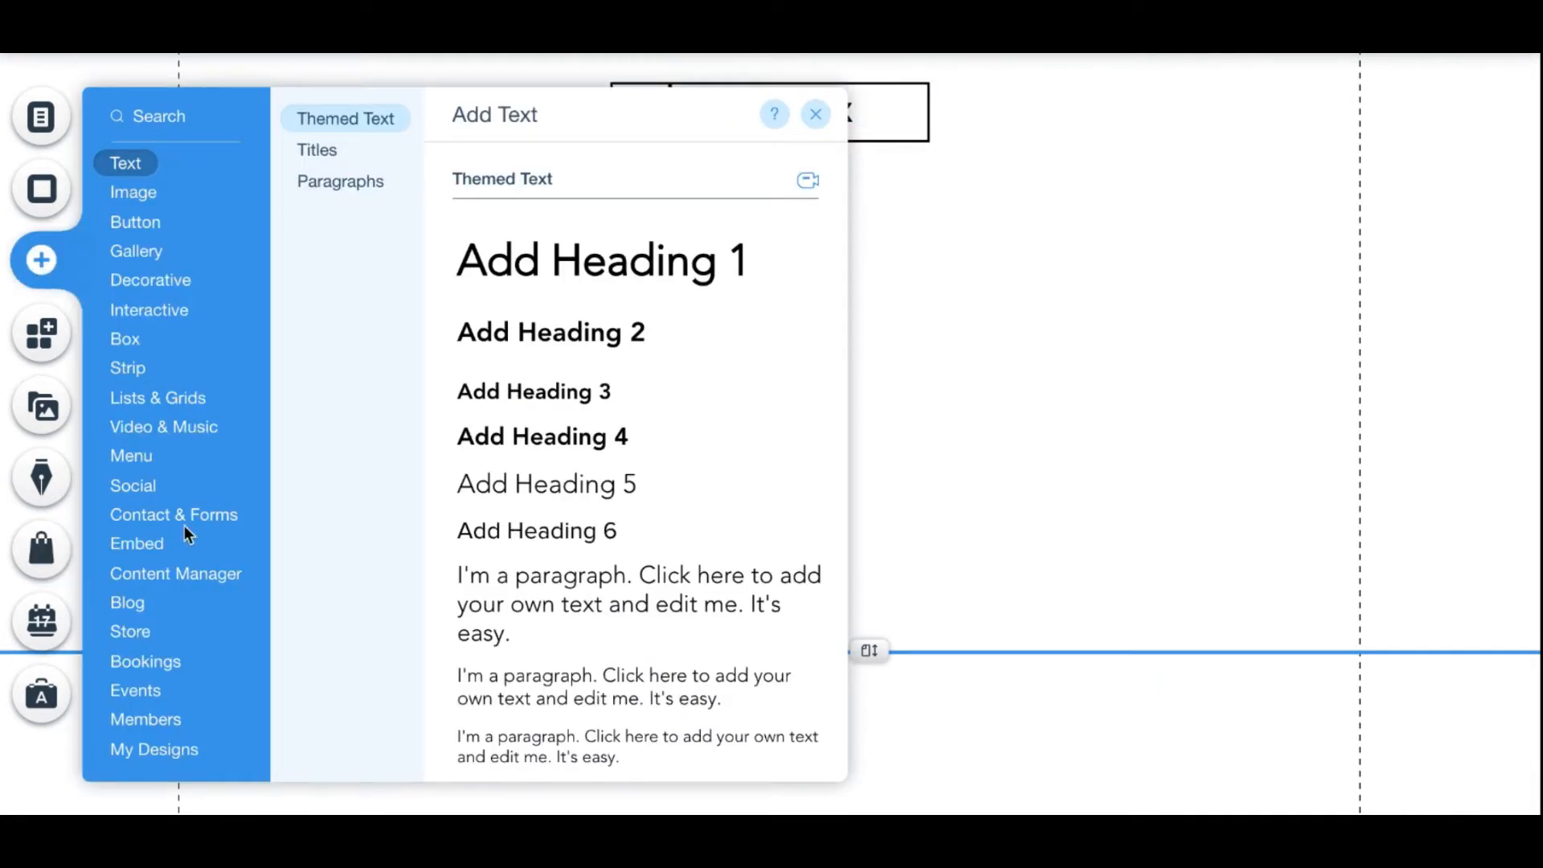
pyautogui.click(158, 611)
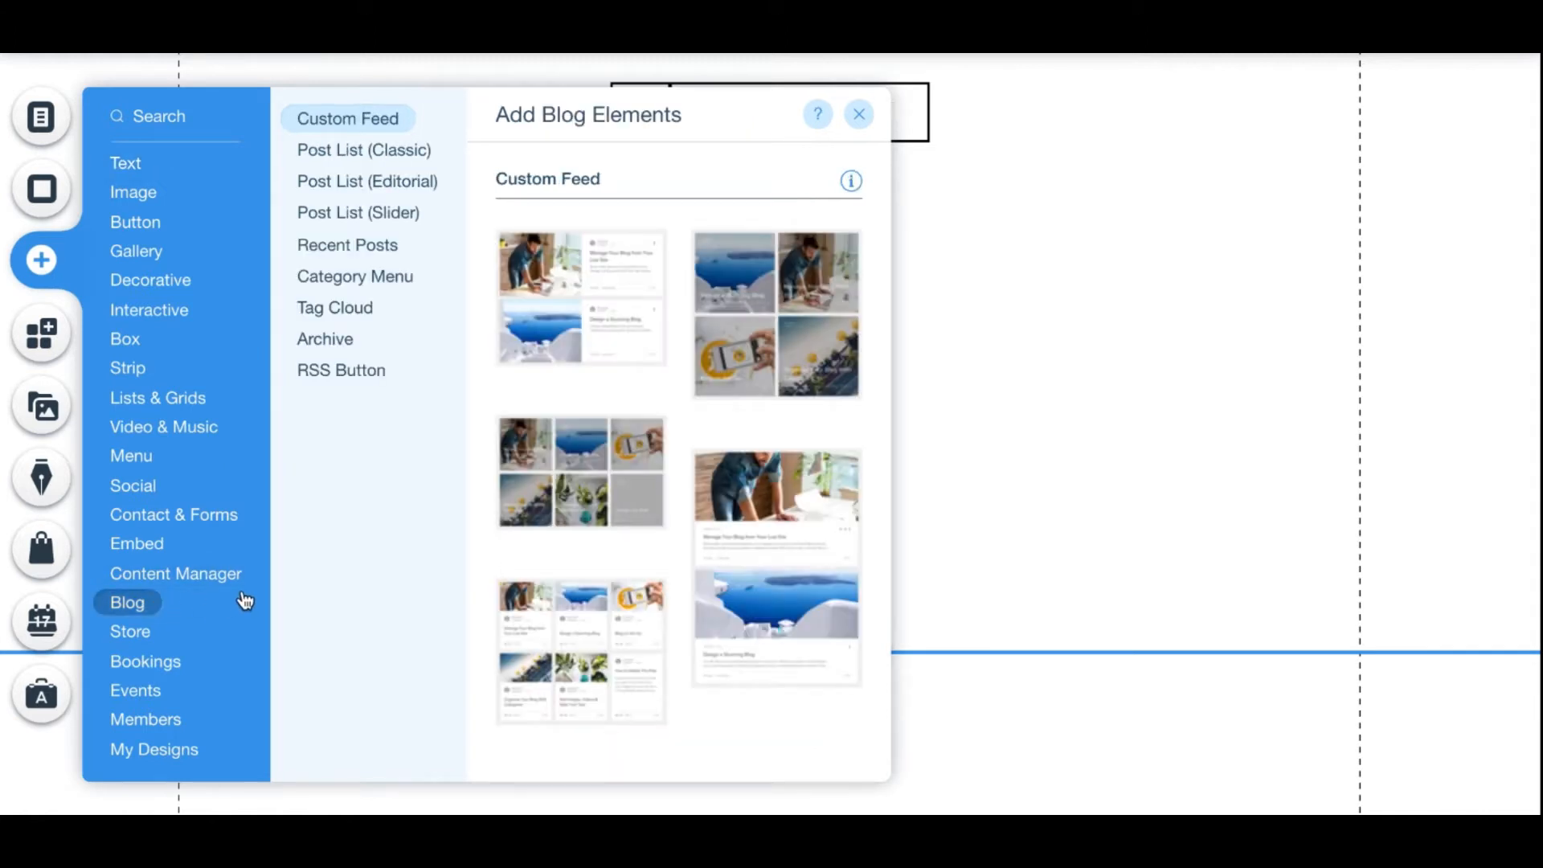
pyautogui.click(137, 368)
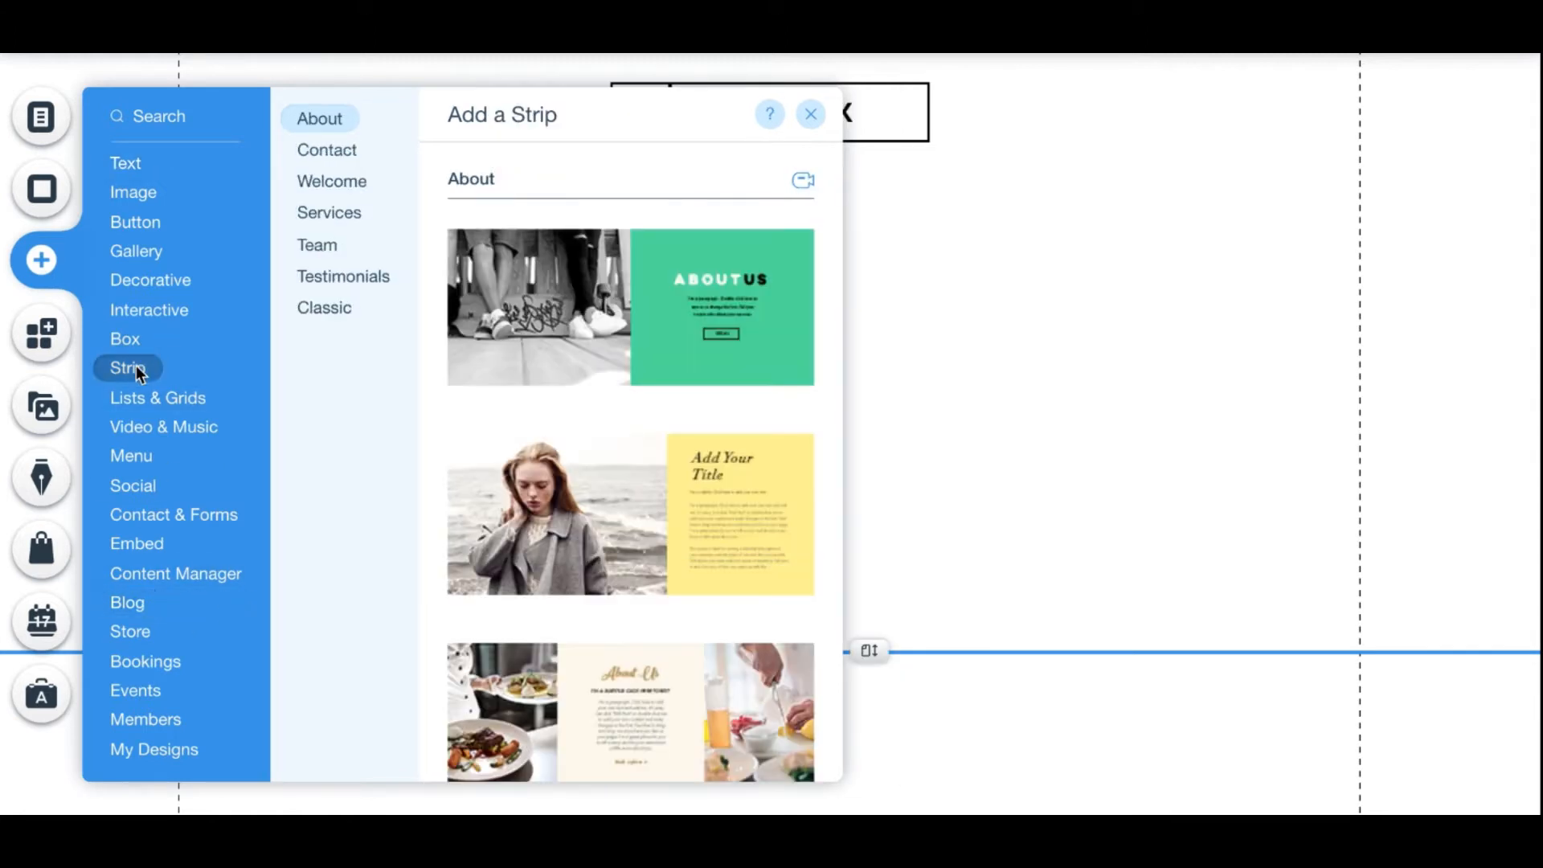
pyautogui.scroll(-15, 698, 432)
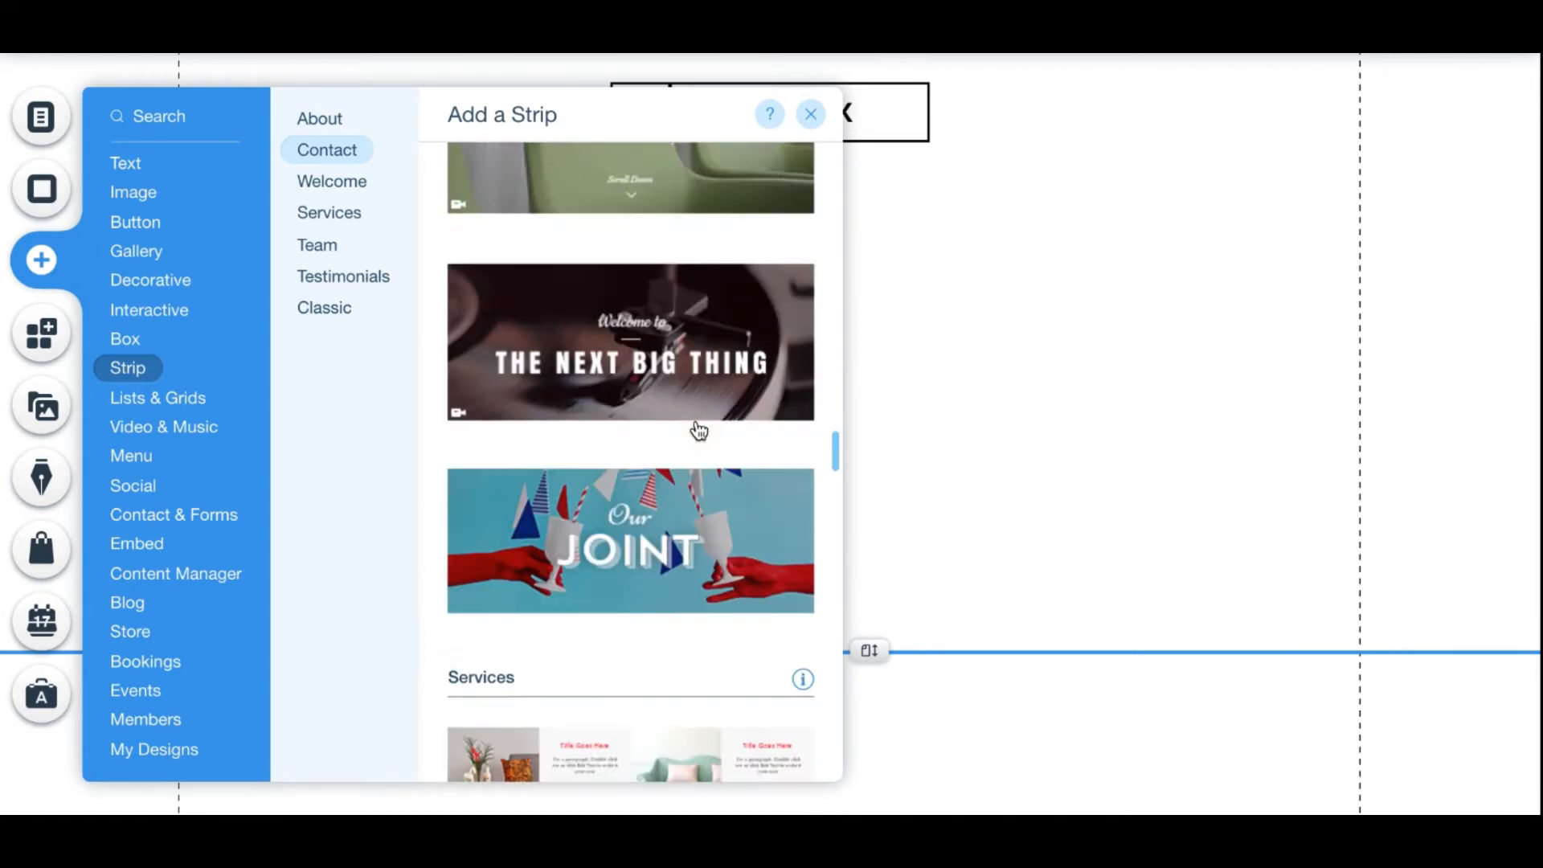
pyautogui.scroll(-15, 699, 431)
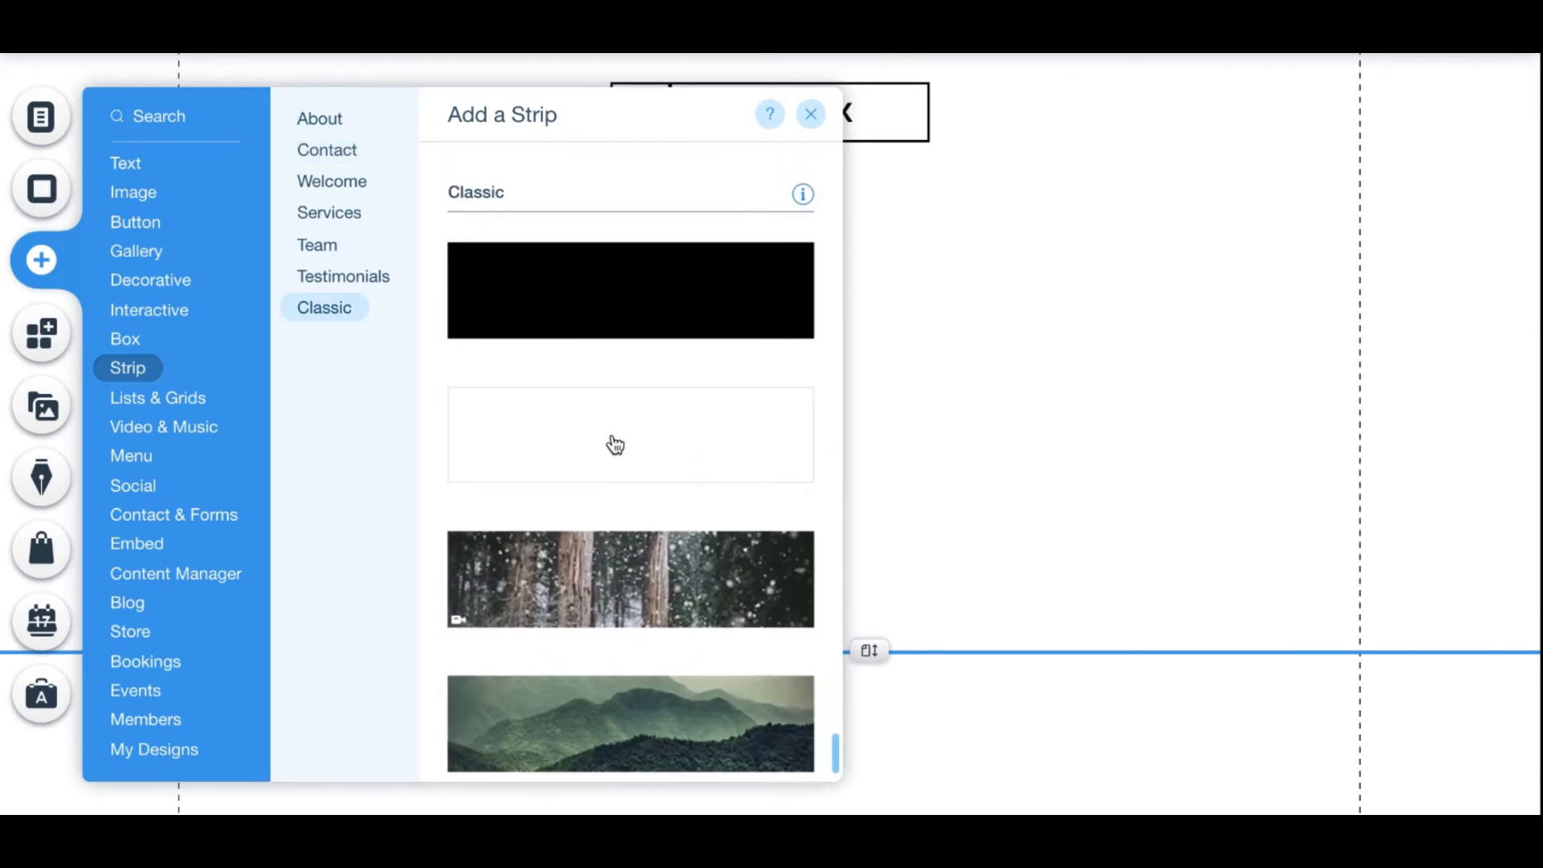
pyautogui.click(615, 445)
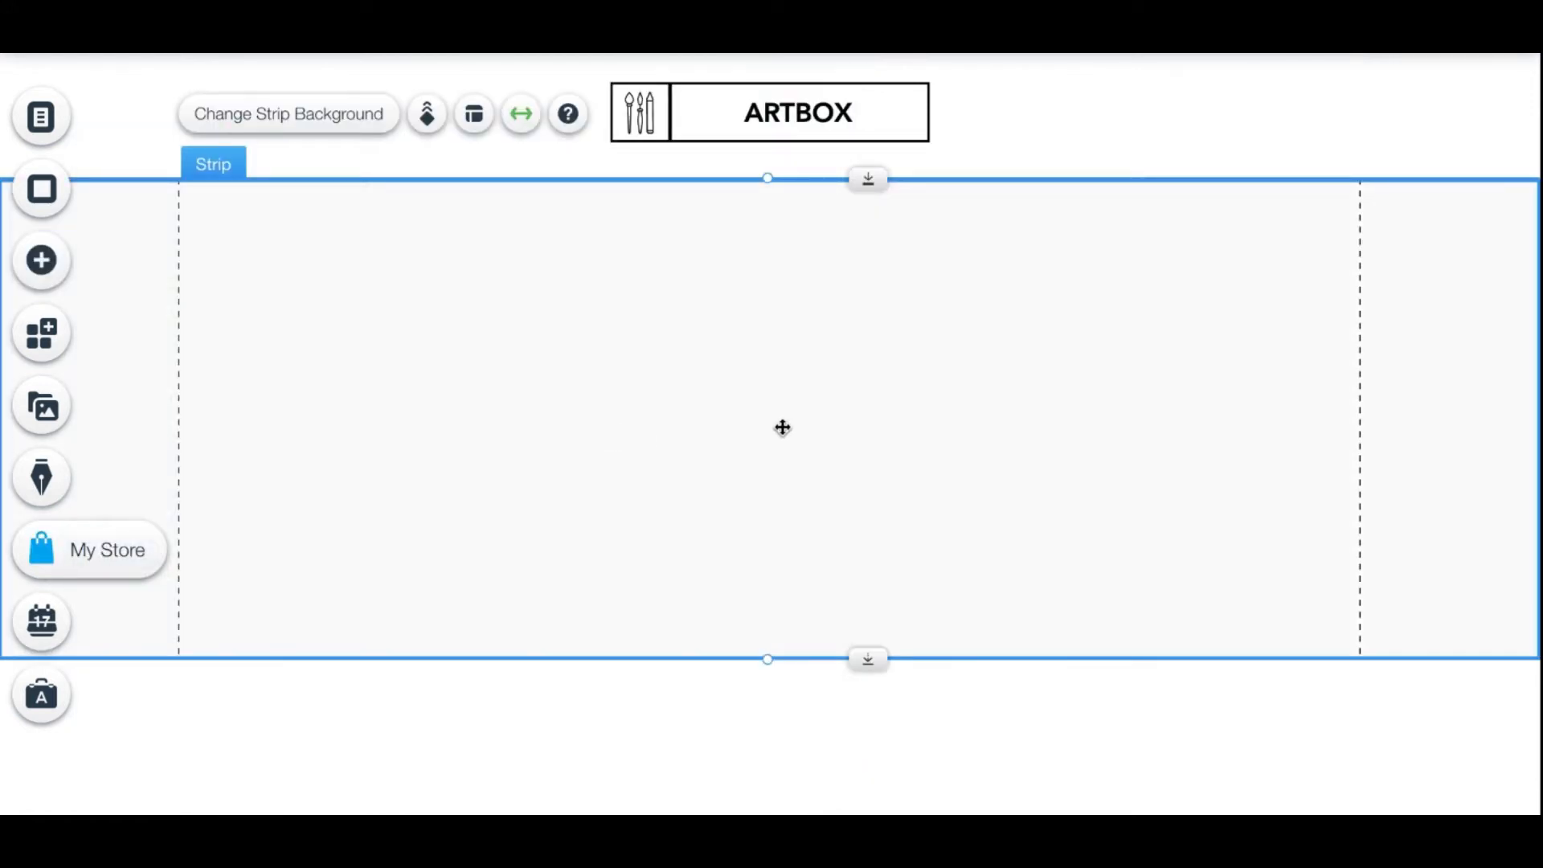
pyautogui.moveTo(783, 428); pyautogui.dragTo(793, 259)
# Step: Send the strip to the back behind the logo and shrink its height to just below the logo
pyautogui.rightClick(792, 259)
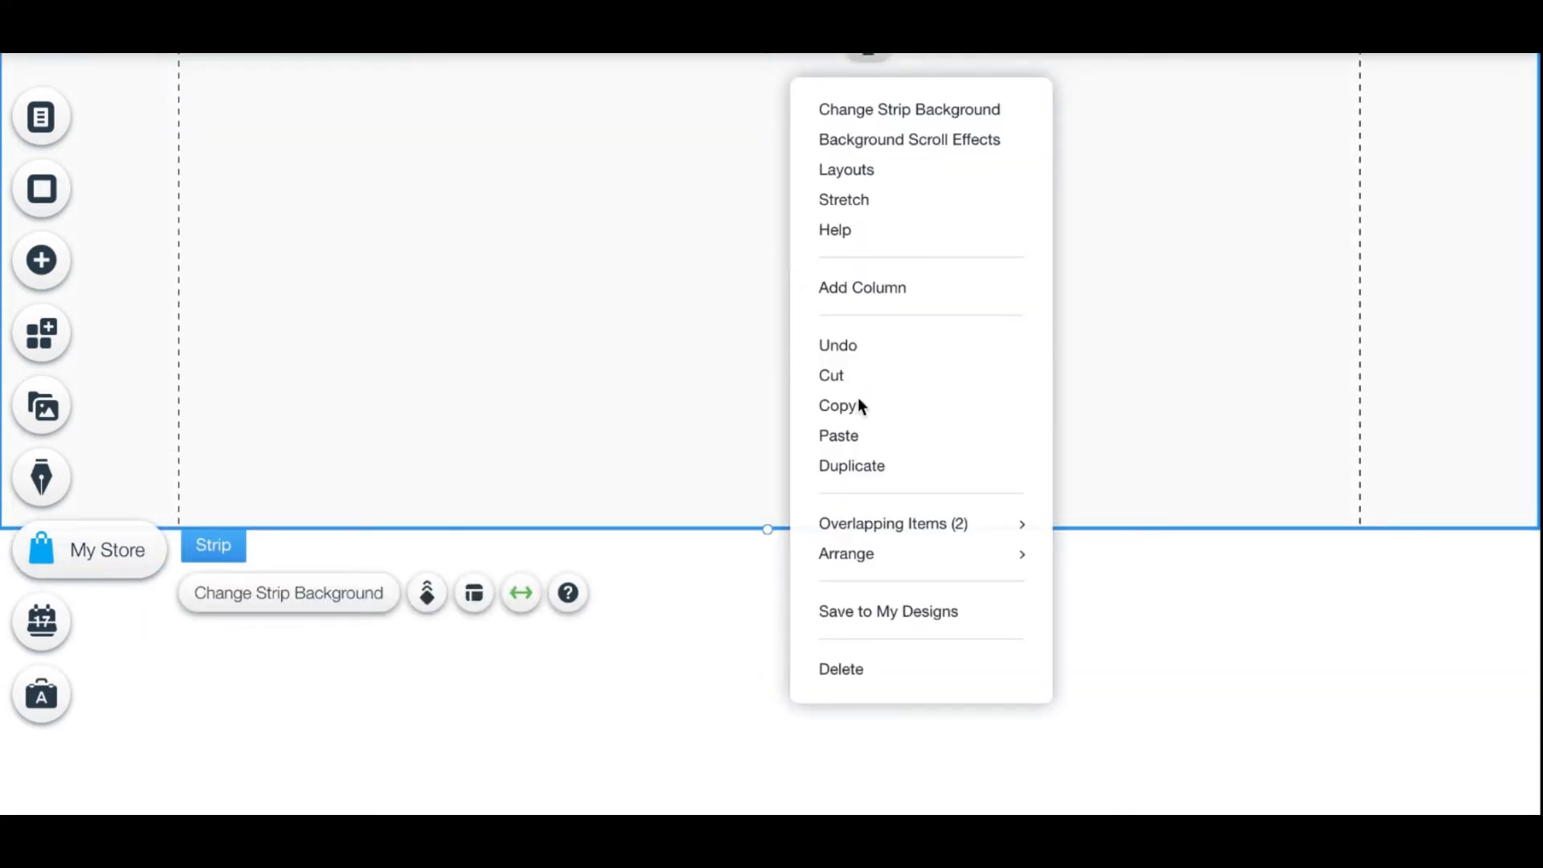
pyautogui.moveTo(860, 555)
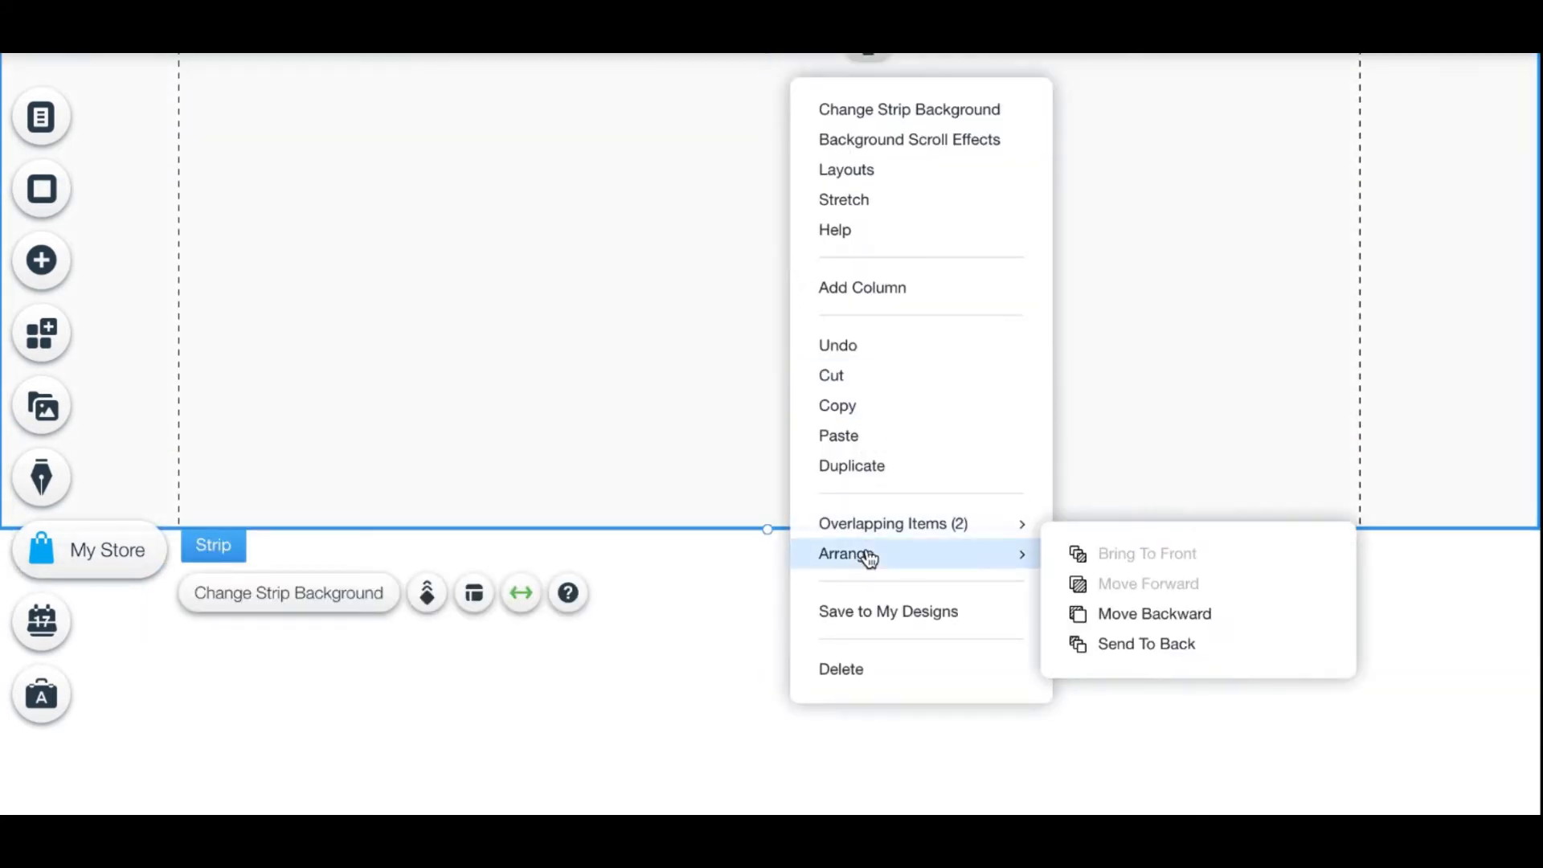
pyautogui.click(1147, 646)
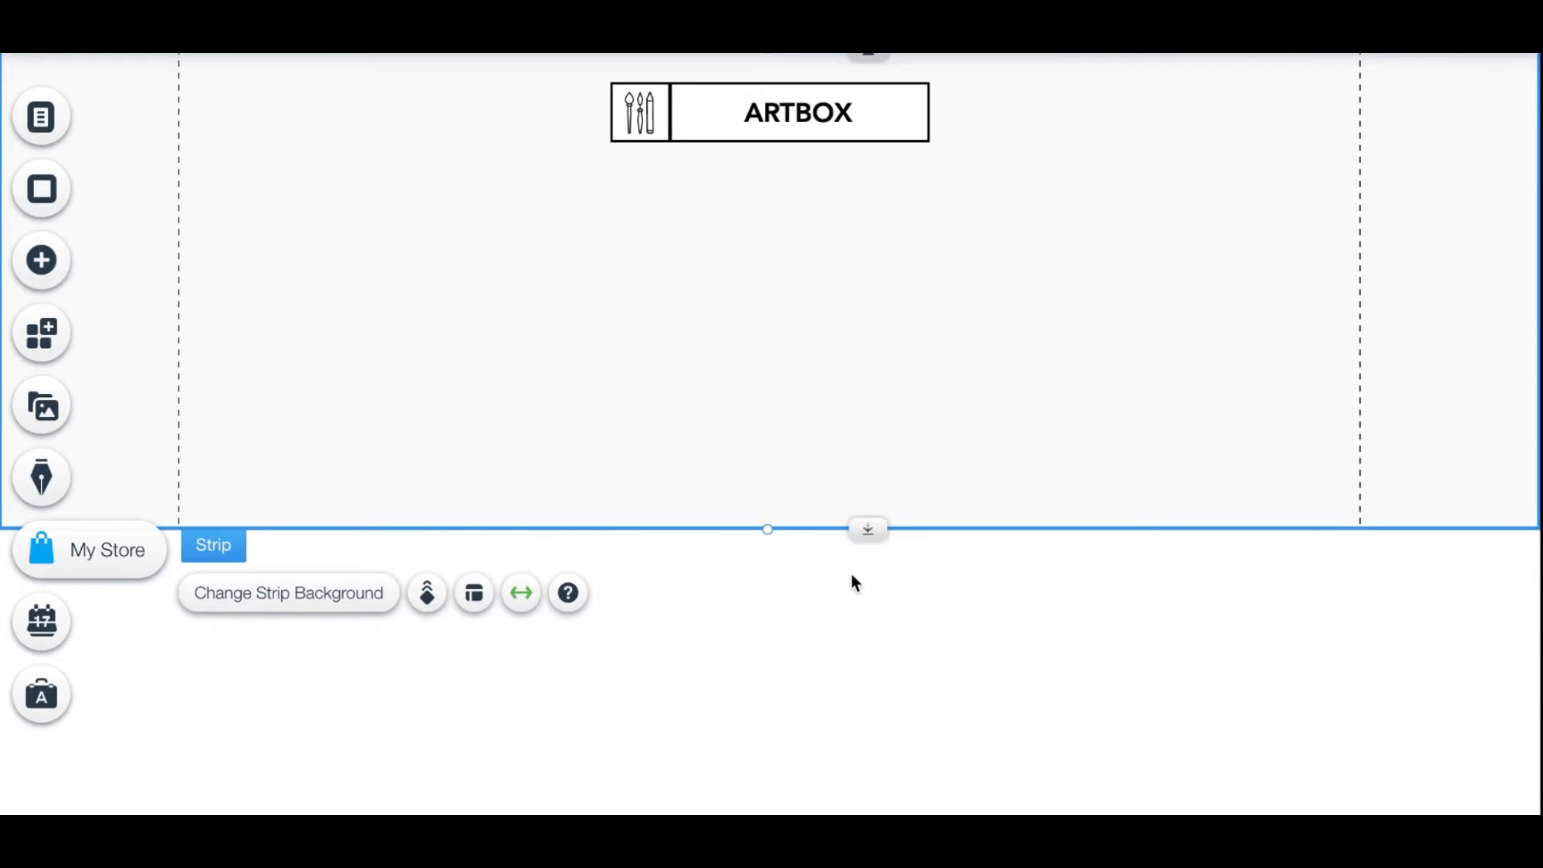
pyautogui.moveTo(766, 531); pyautogui.dragTo(767, 174)
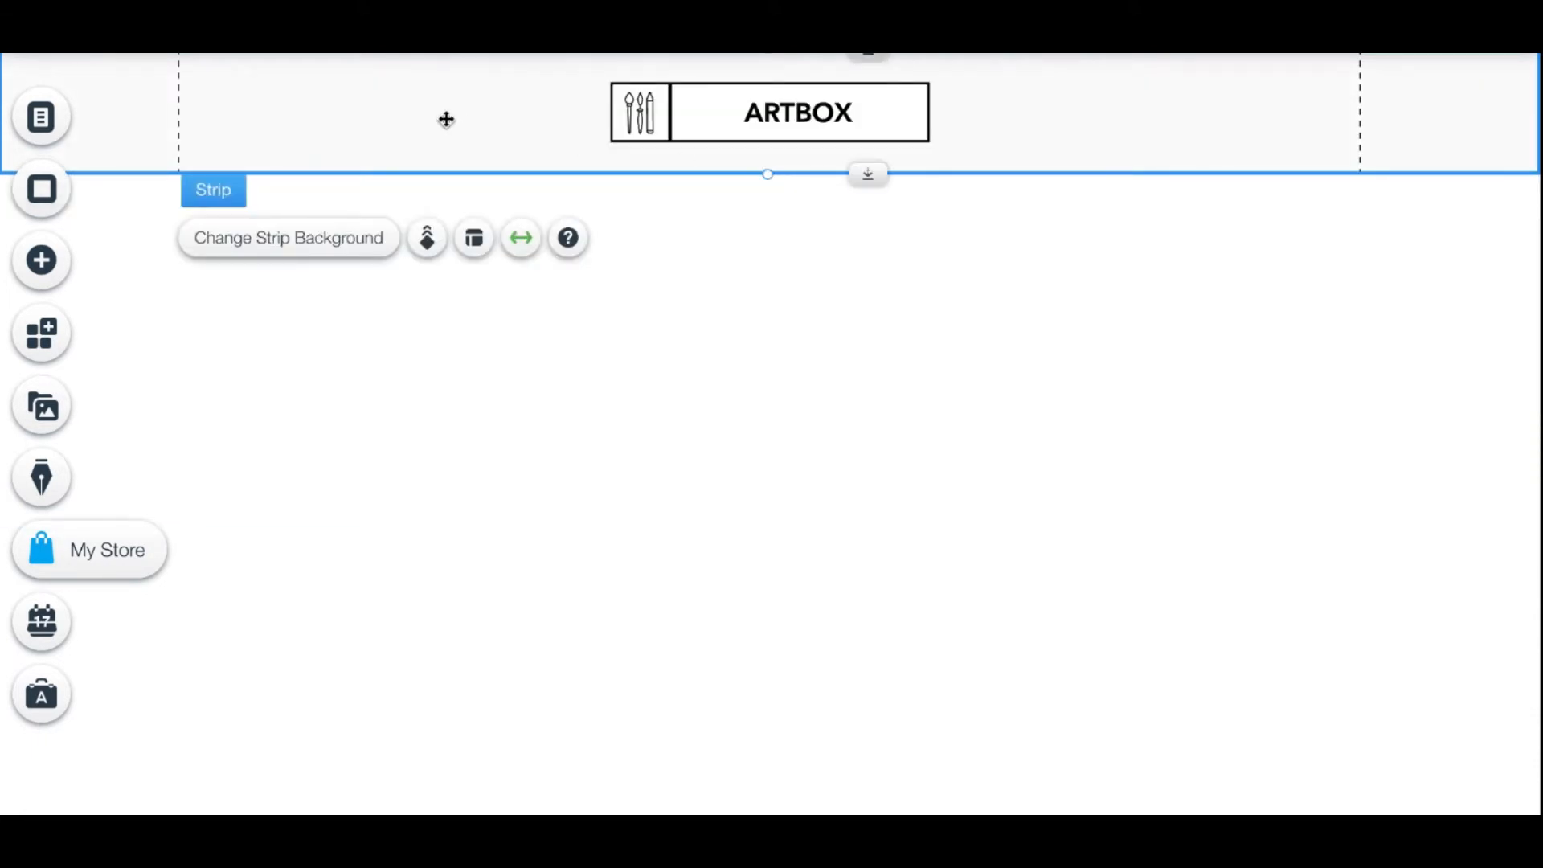
# Step: Change the strip background colour to the red site colour #E23008
pyautogui.click(345, 247)
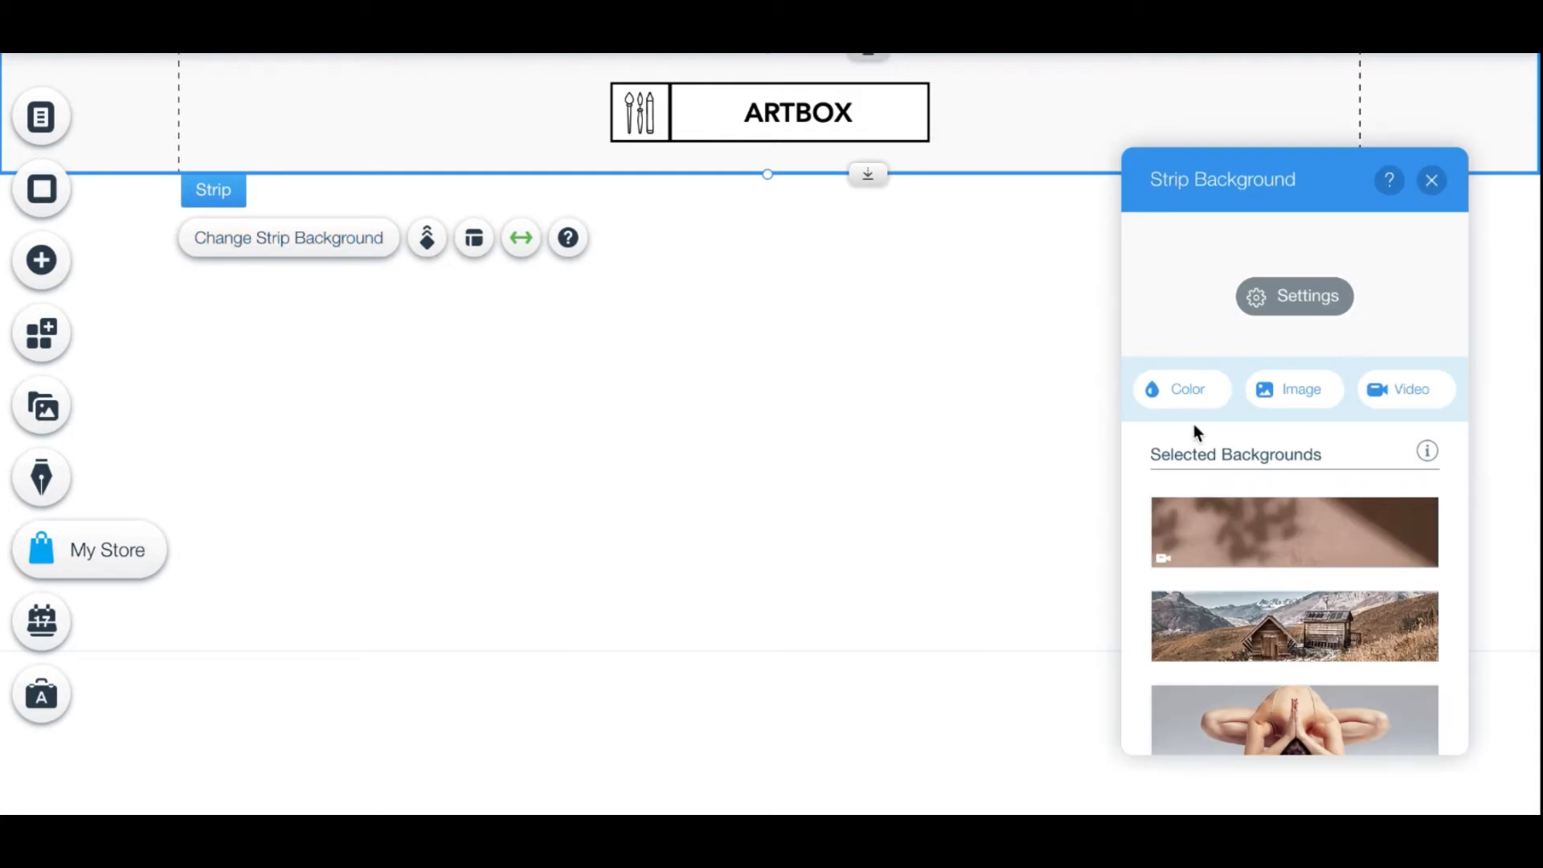
pyautogui.click(1157, 391)
pyautogui.click(1244, 483)
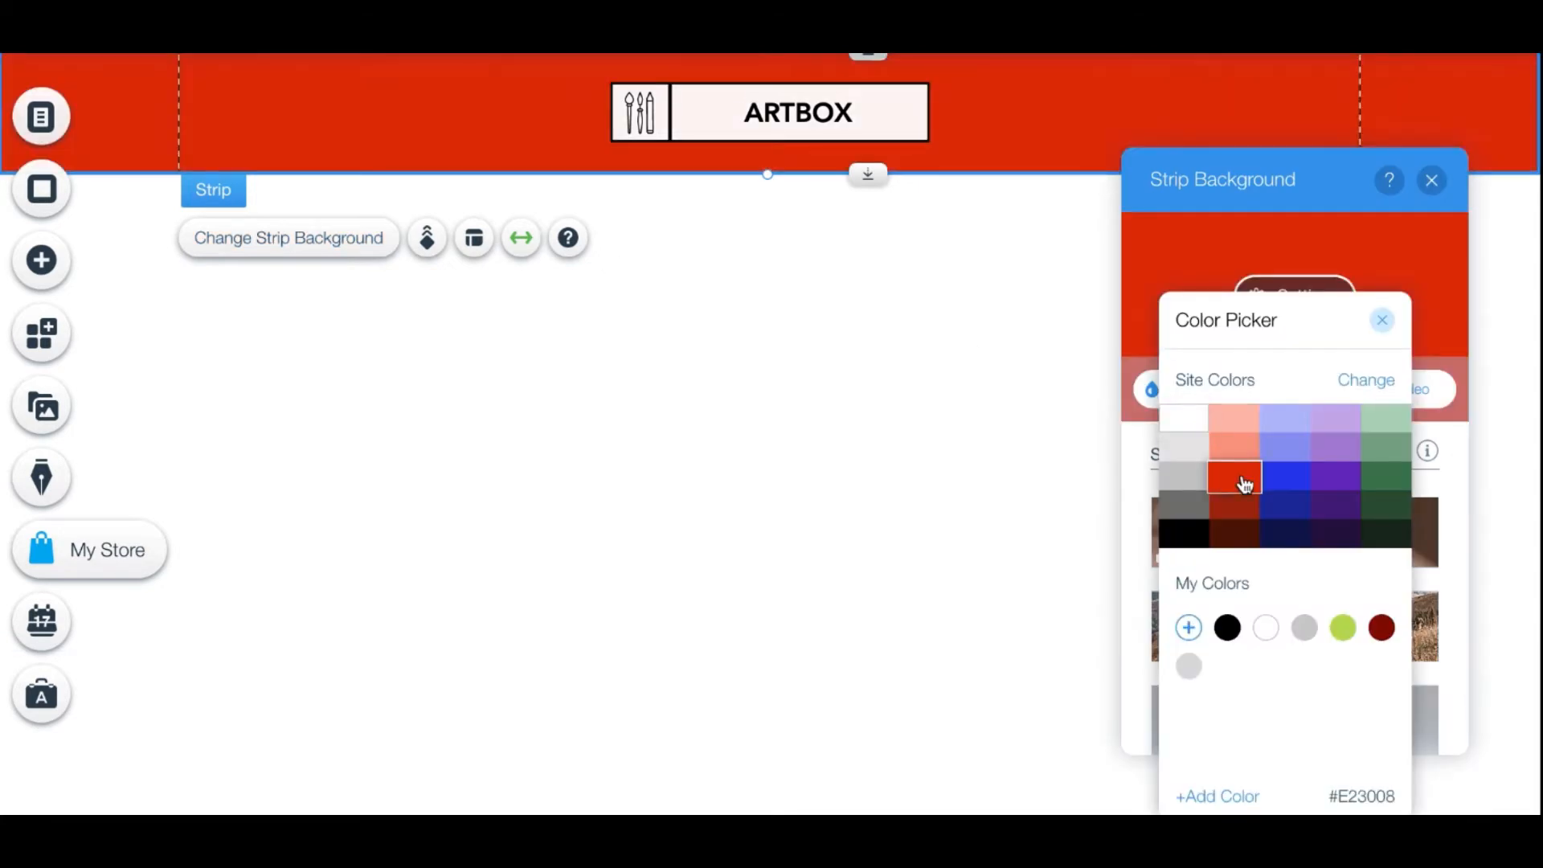
pyautogui.click(1383, 320)
pyautogui.click(1435, 183)
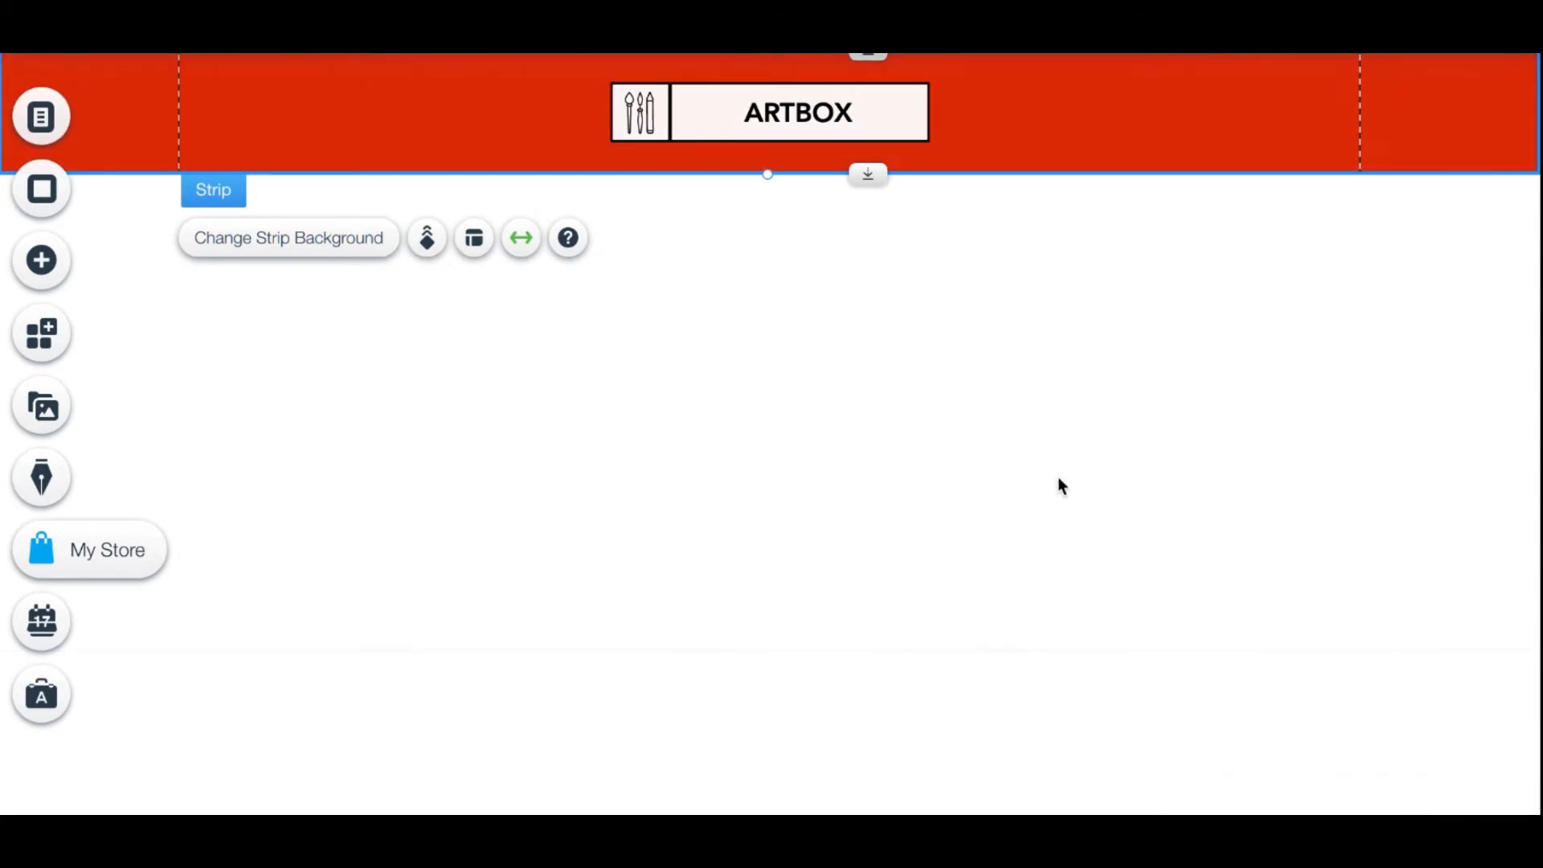
pyautogui.click(1058, 481)
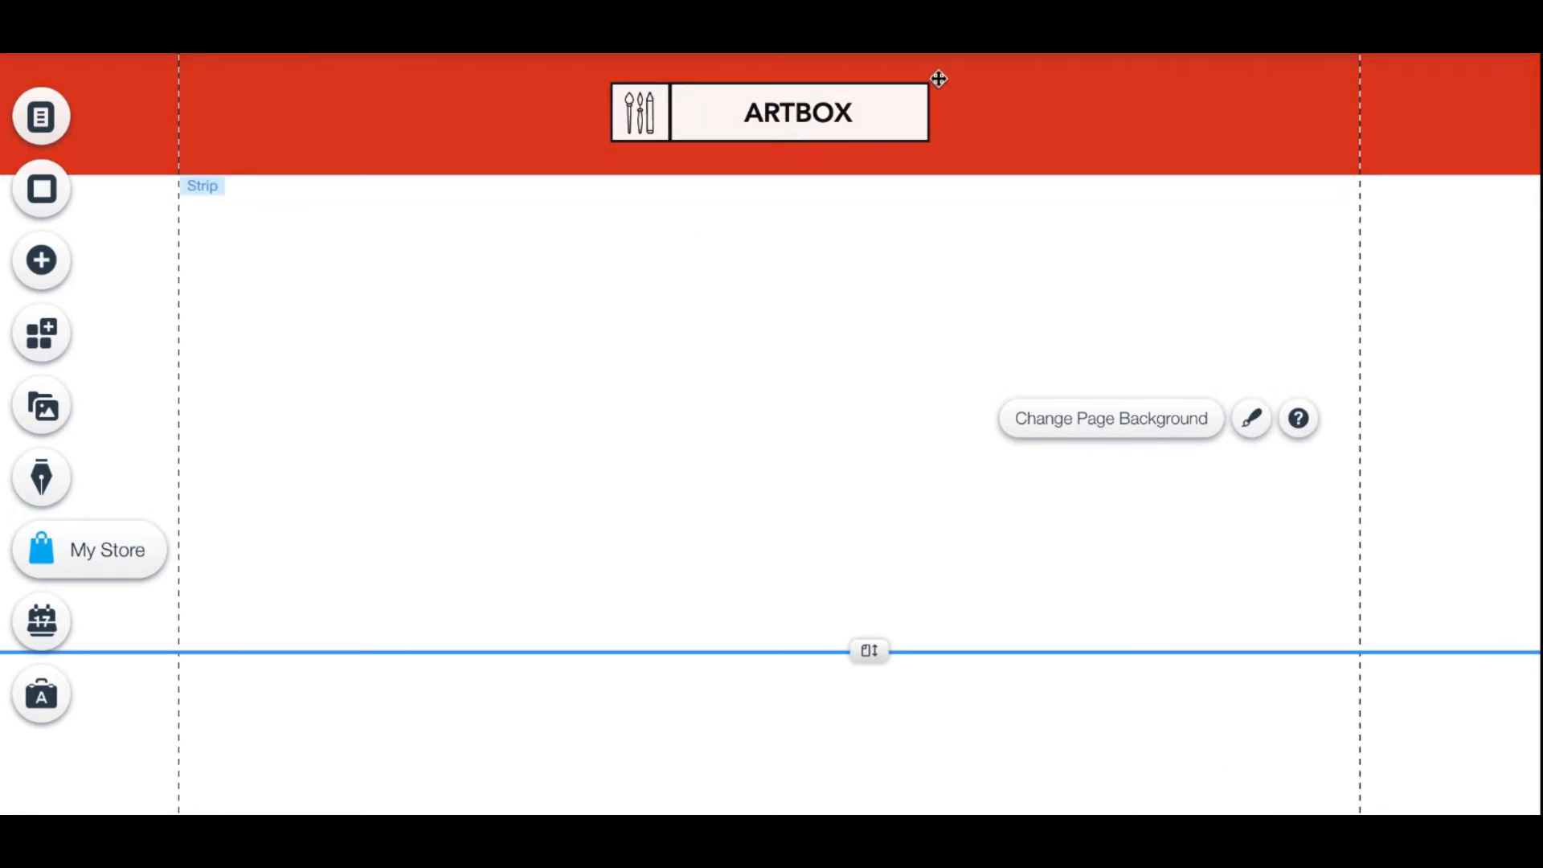
# Step: Extend the page height slightly
pyautogui.click(730, 252)
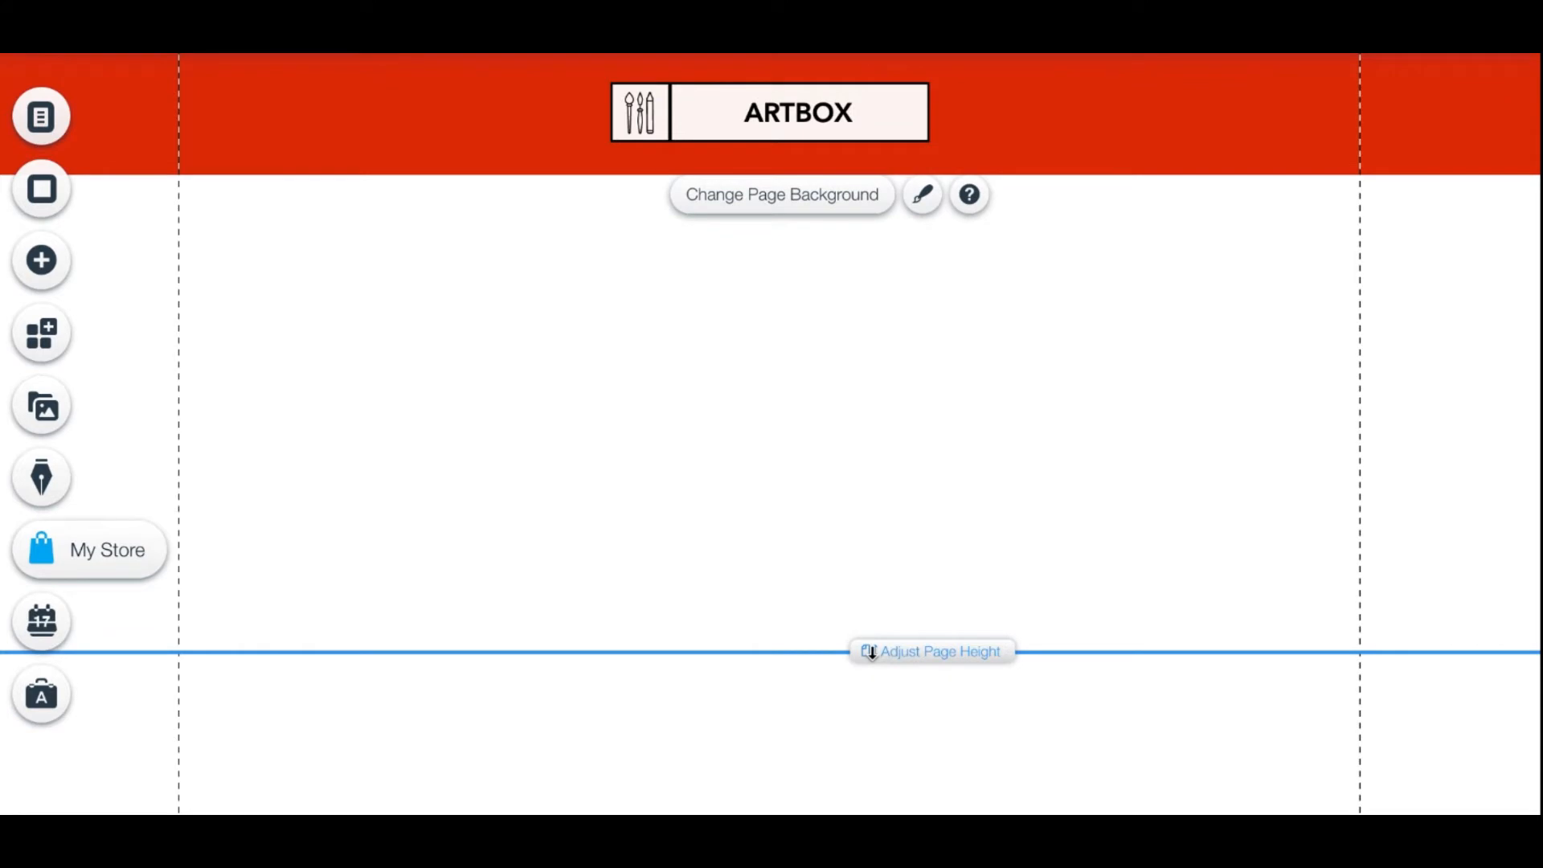
pyautogui.moveTo(869, 651); pyautogui.dragTo(870, 656)
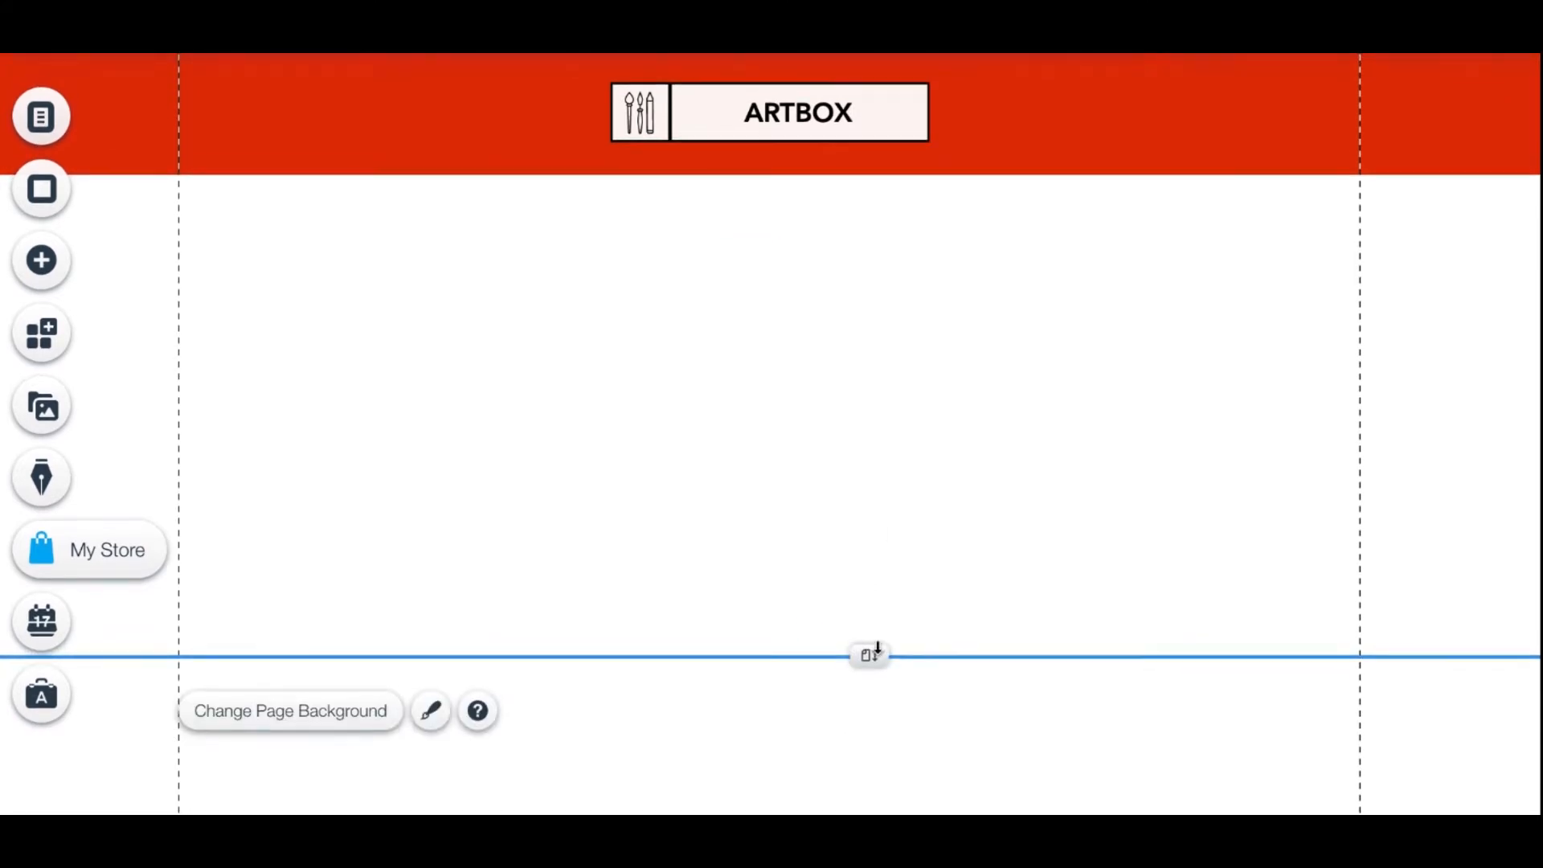
pyautogui.moveTo(869, 656); pyautogui.dragTo(869, 662)
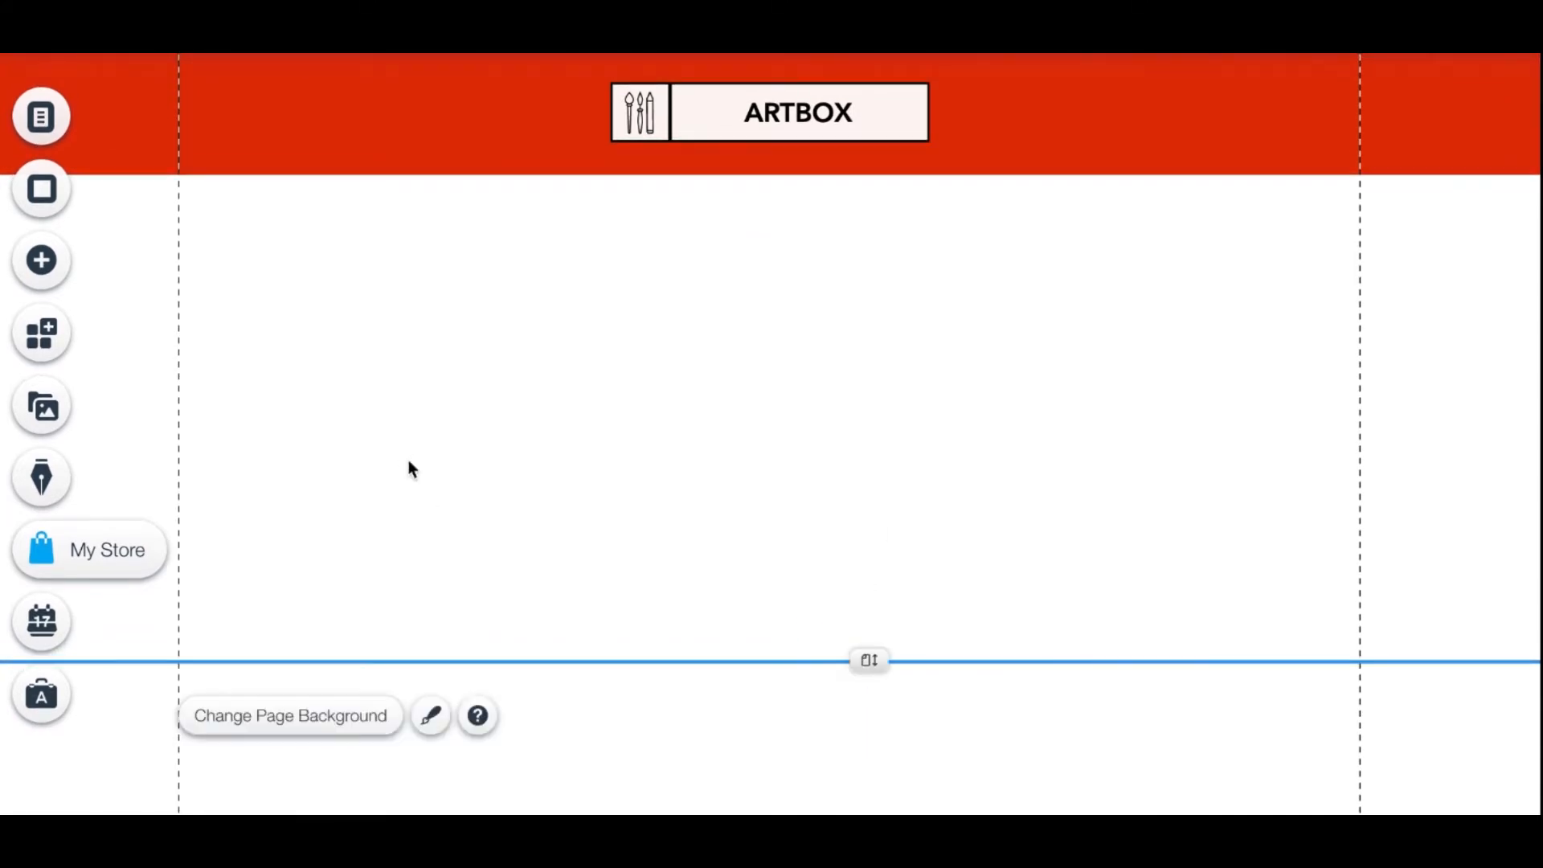
# Step: Add a Heading 5 text element and replace its text with 'Get A 100% Free Pro-Art Kit'
pyautogui.click(40, 261)
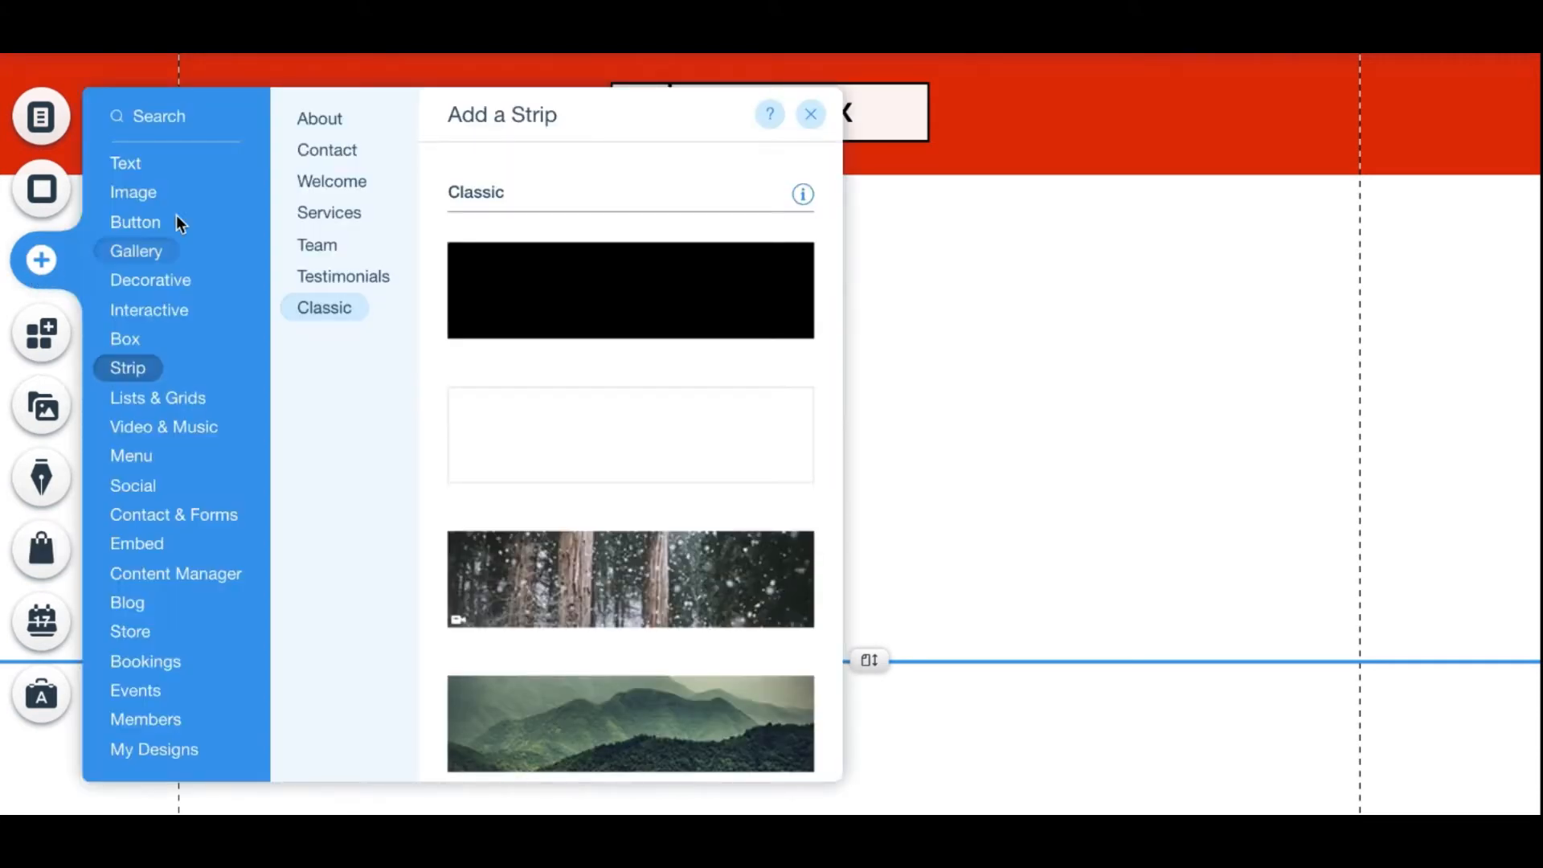
pyautogui.click(123, 165)
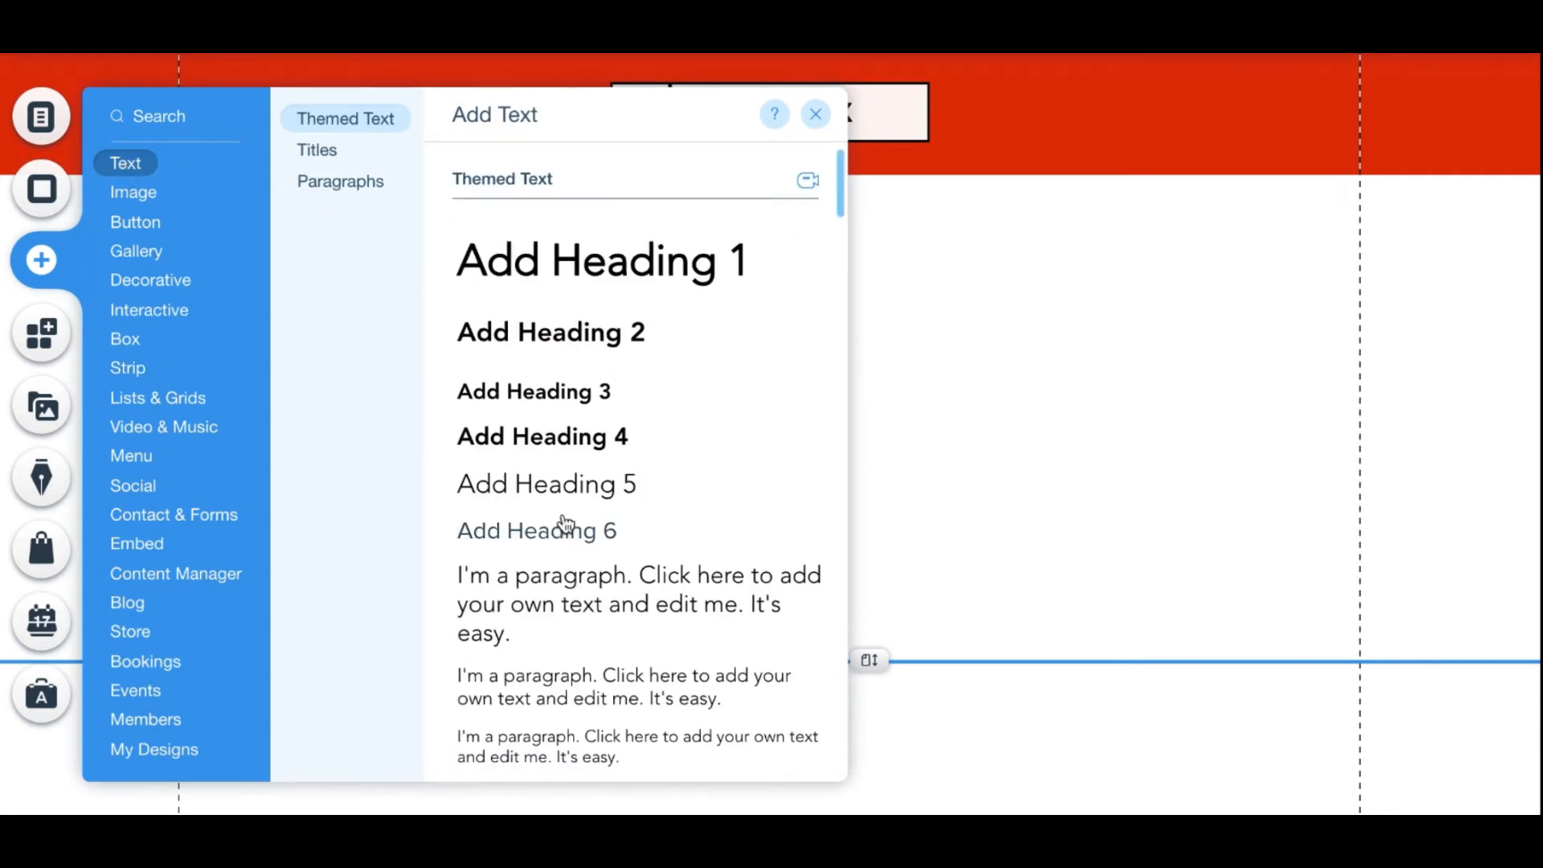
pyautogui.click(573, 486)
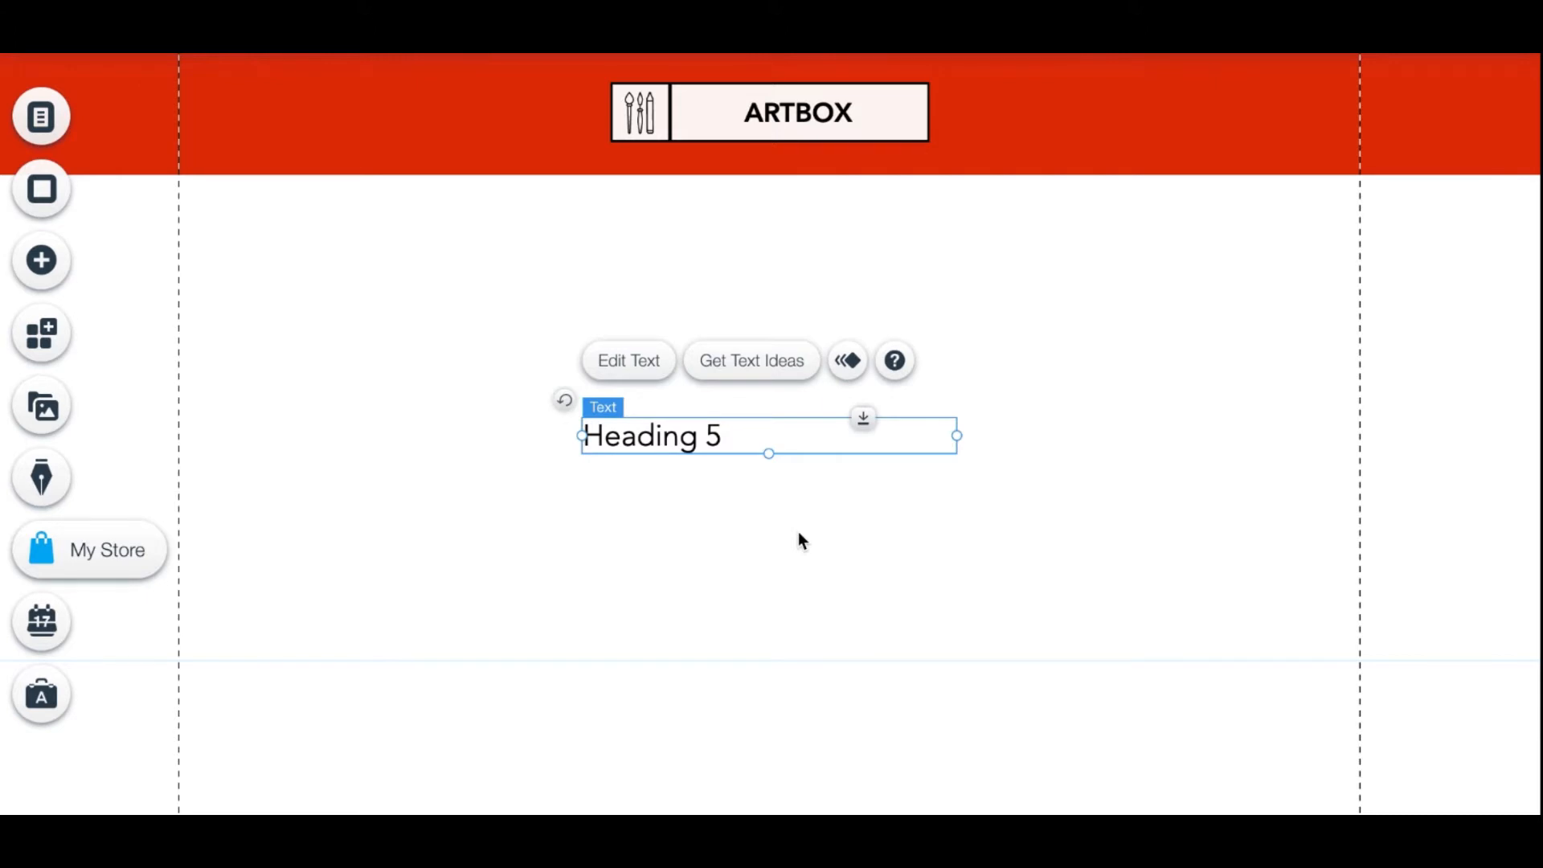
pyautogui.doubleClick(664, 441)
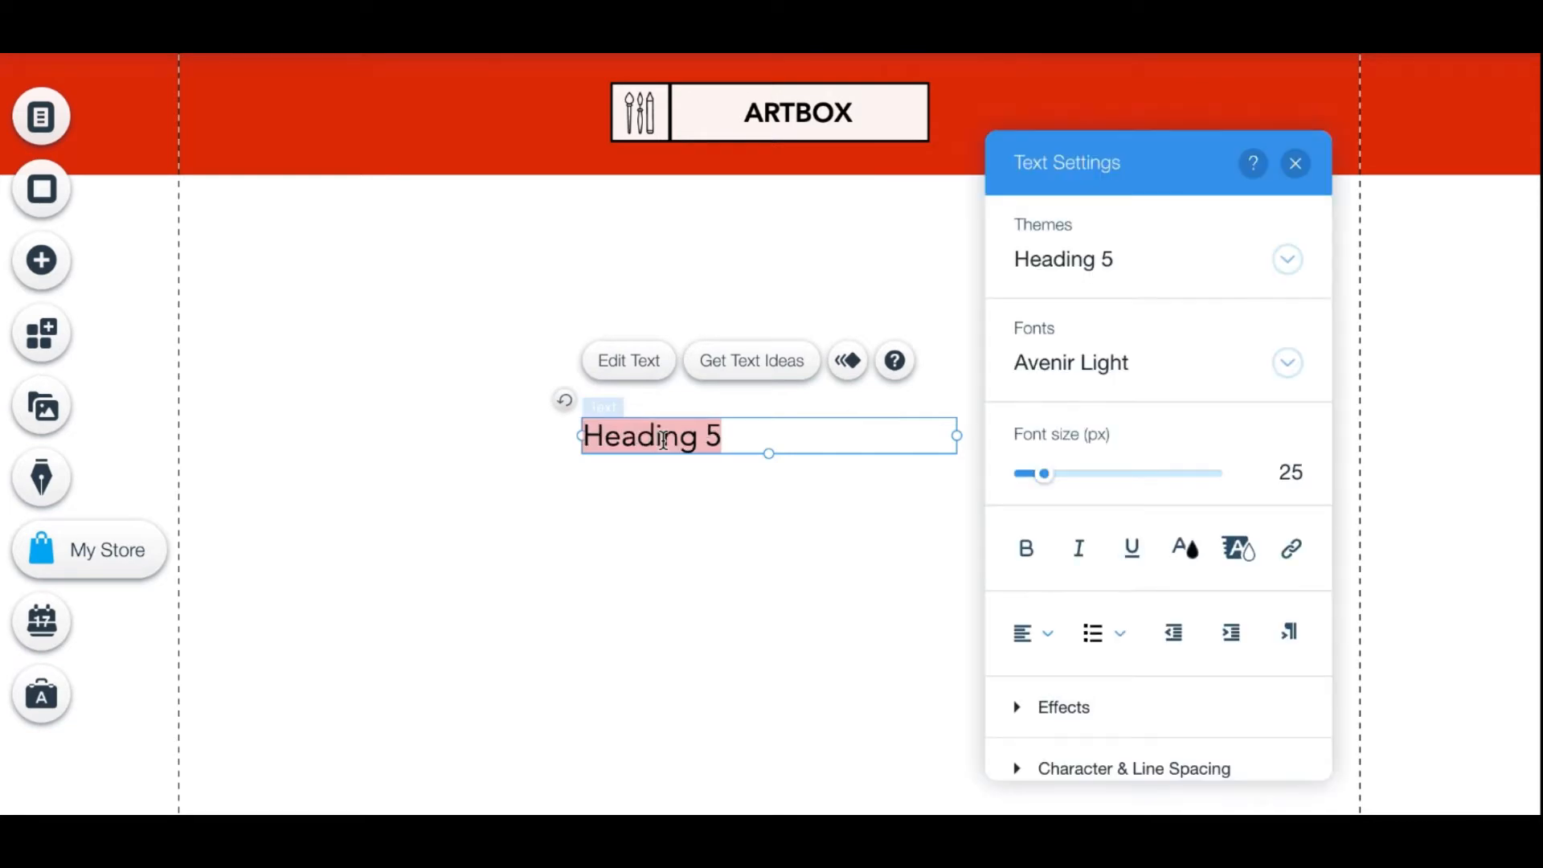
pyautogui.write('1')
pyautogui.write('Get')
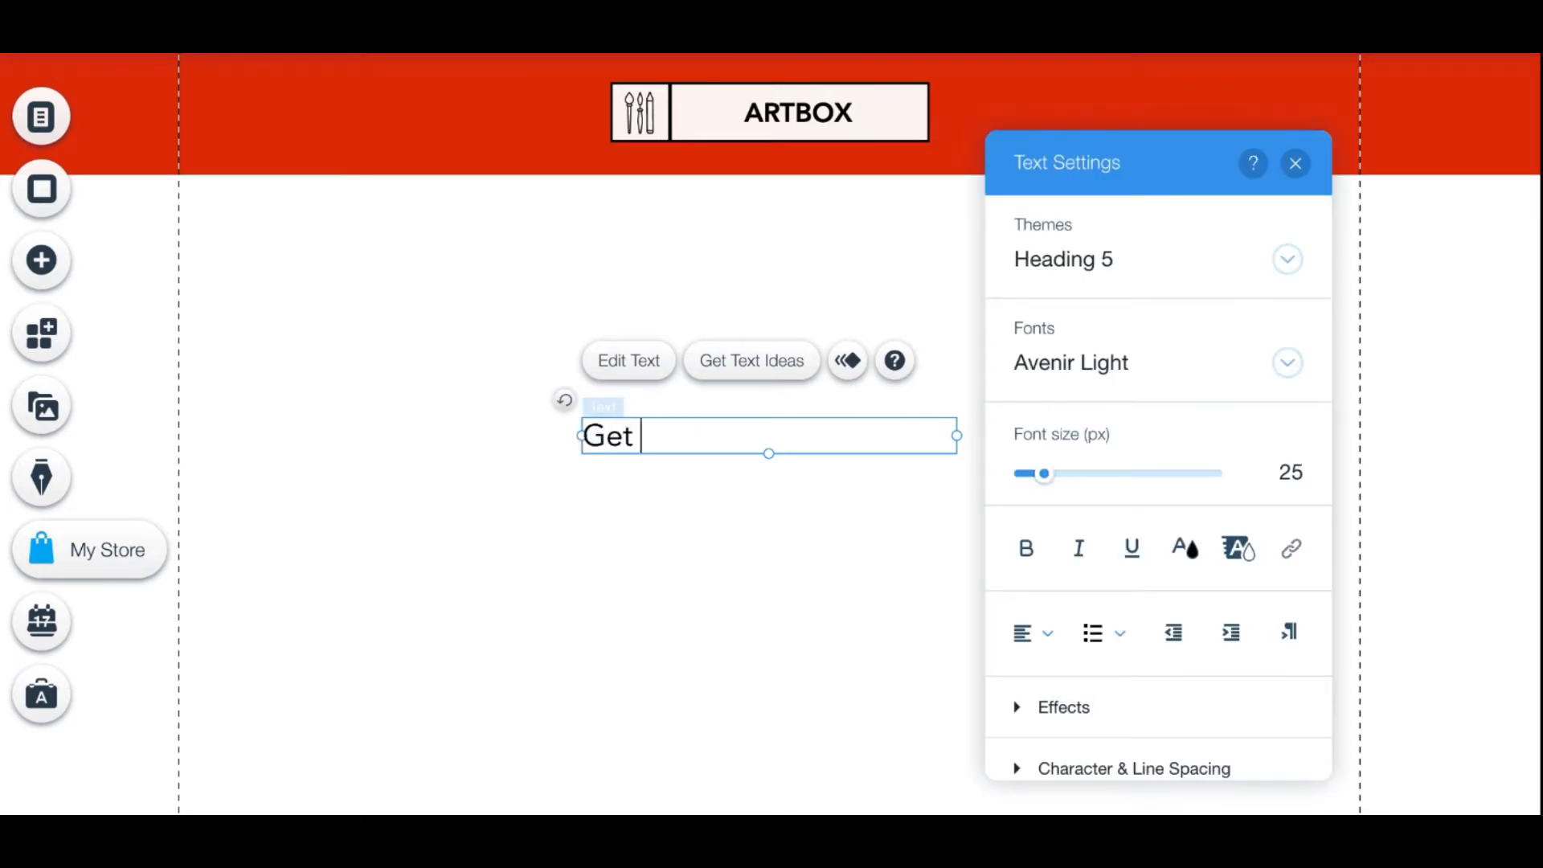
pyautogui.write(' a')
pyautogui.press('BackSpace')
pyautogui.write('A 100% Free')
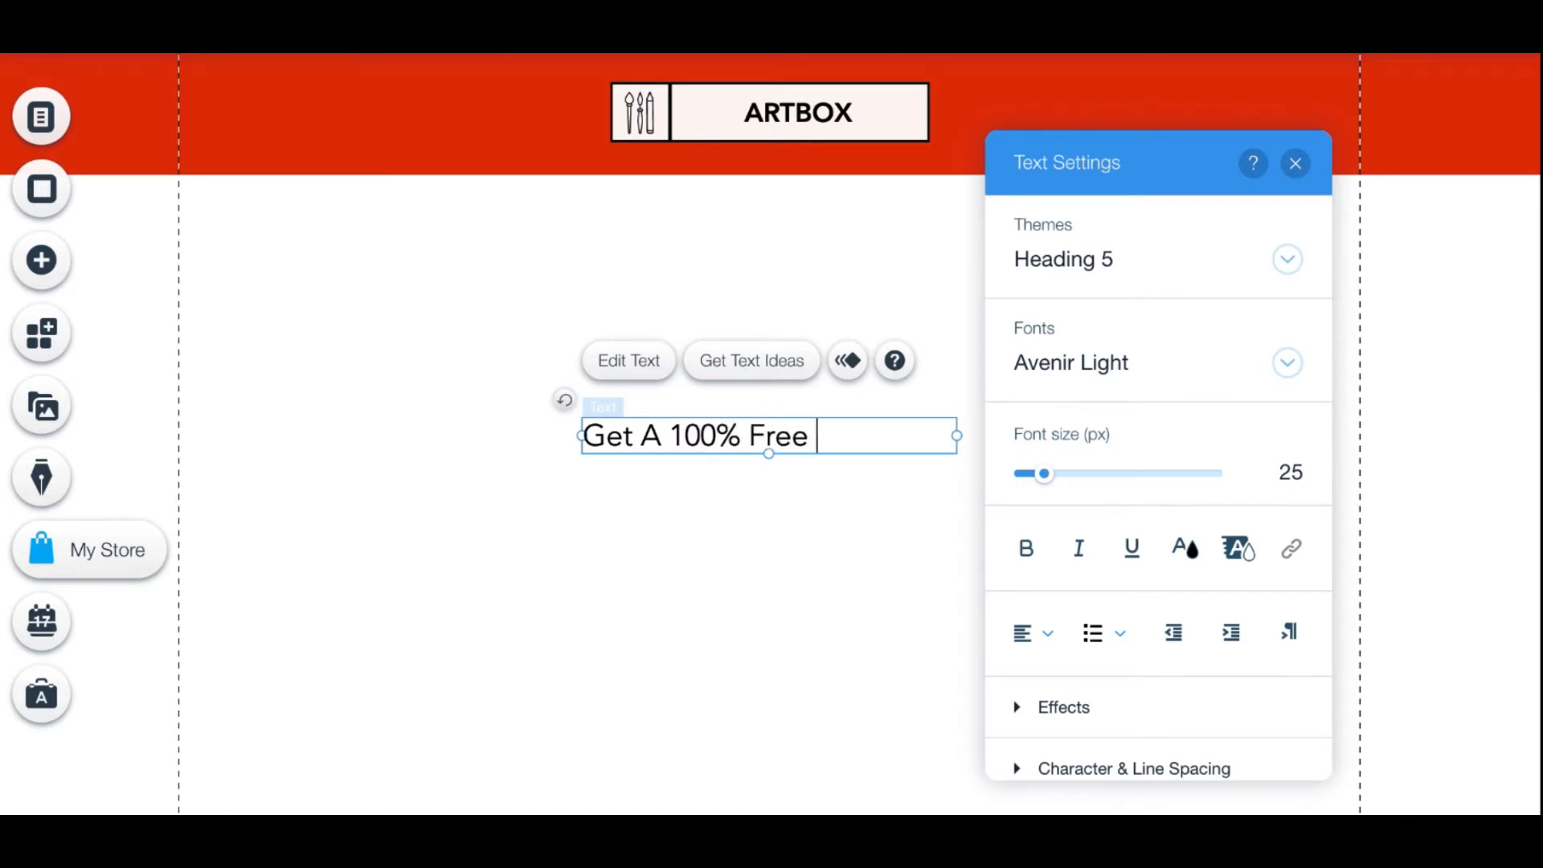
pyautogui.write(' Pro-Art Kit')
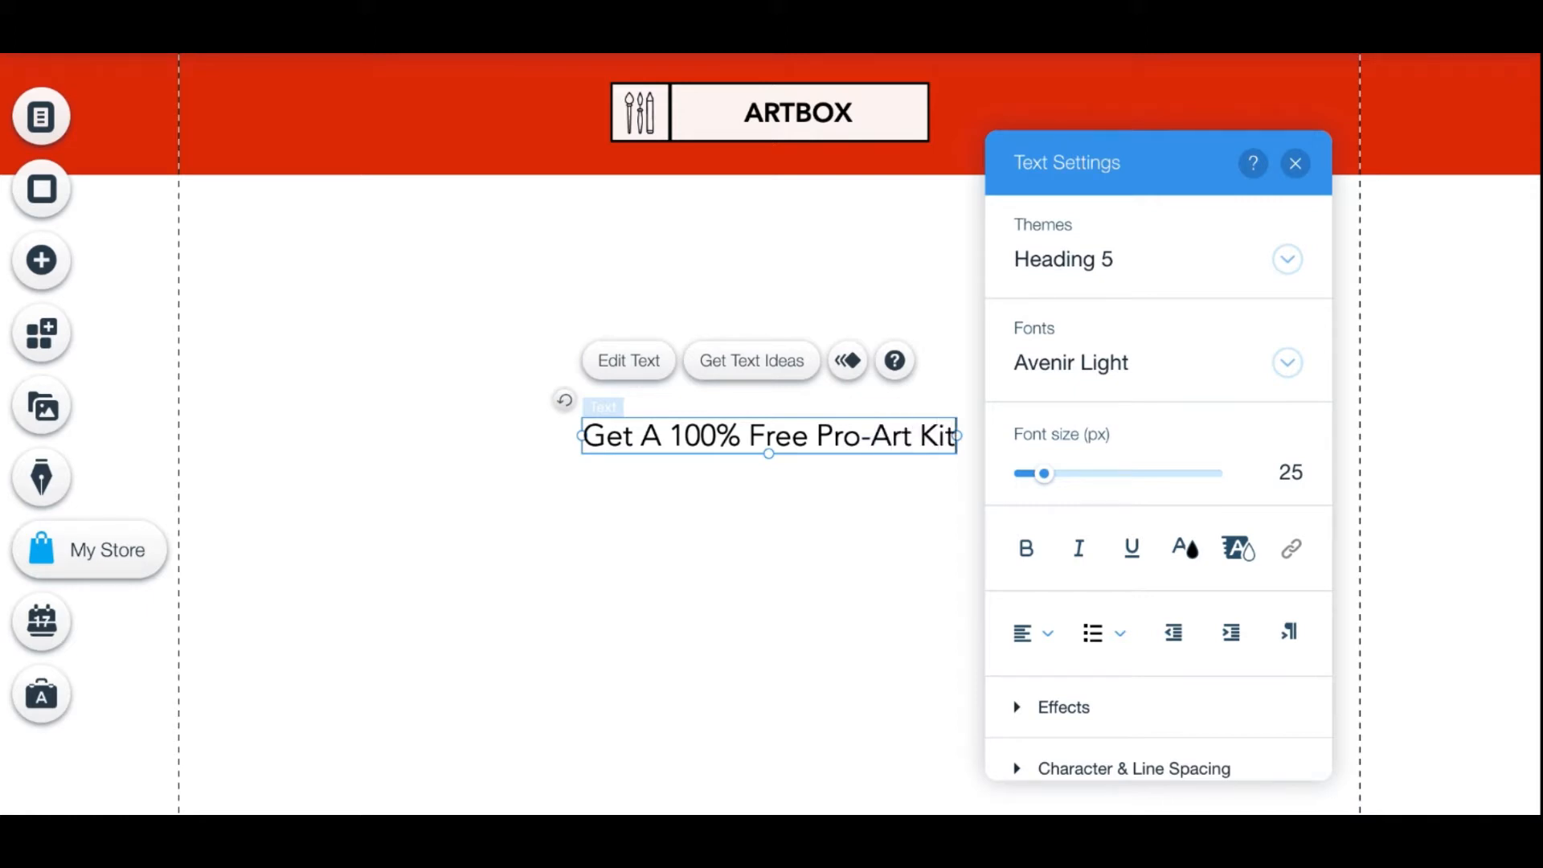
# Step: Move the heading up to sit just below the red logo strip
pyautogui.click(710, 524)
pyautogui.moveTo(769, 434); pyautogui.dragTo(769, 274)
pyautogui.click(627, 455)
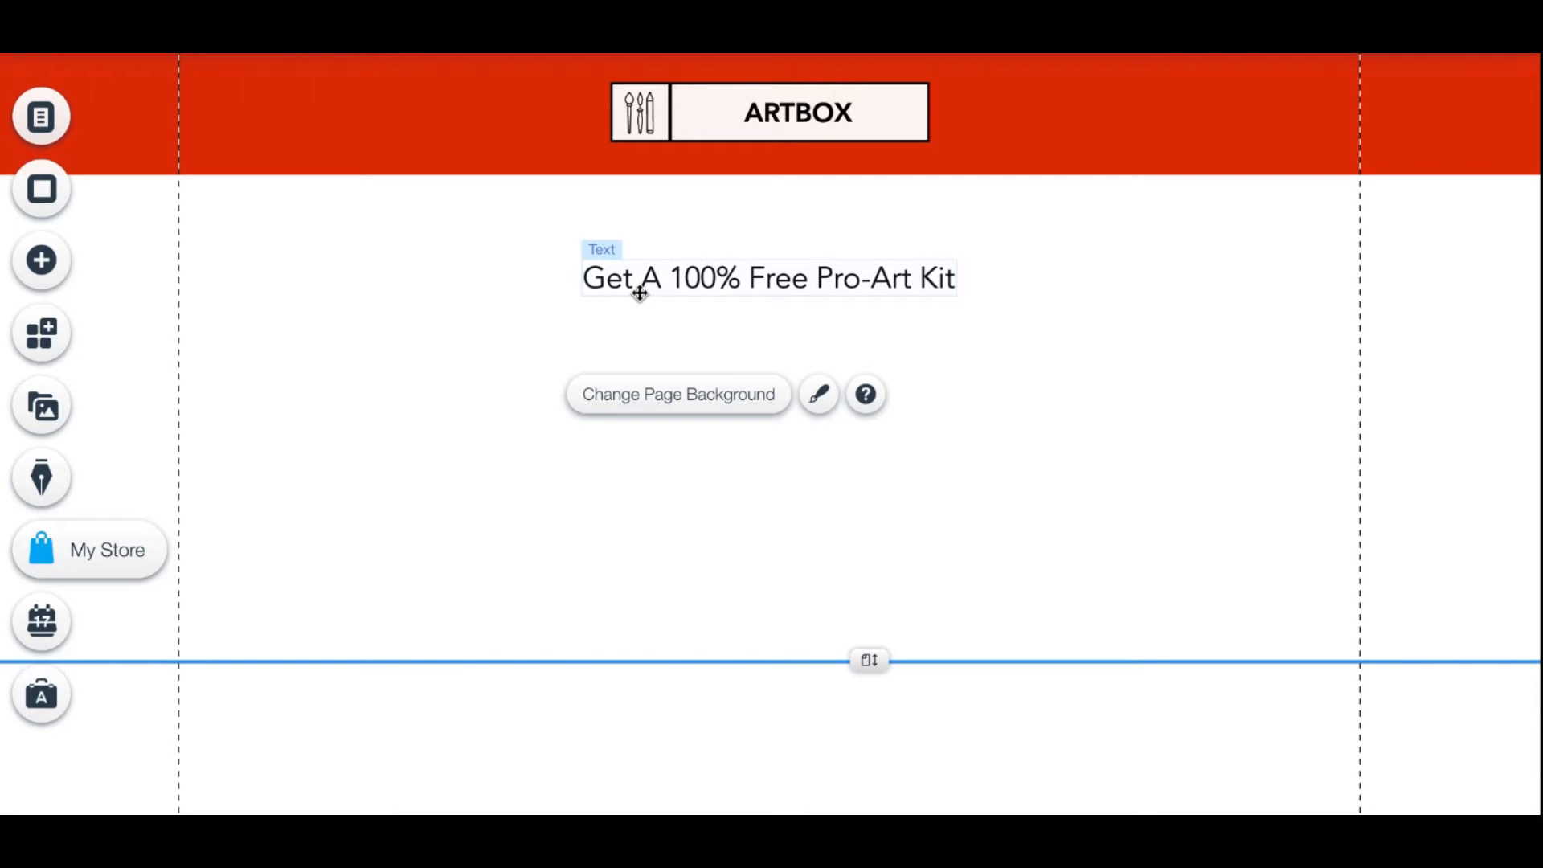
# Step: Add a paragraph text element, widen it, and place it centred below the heading
pyautogui.click(42, 269)
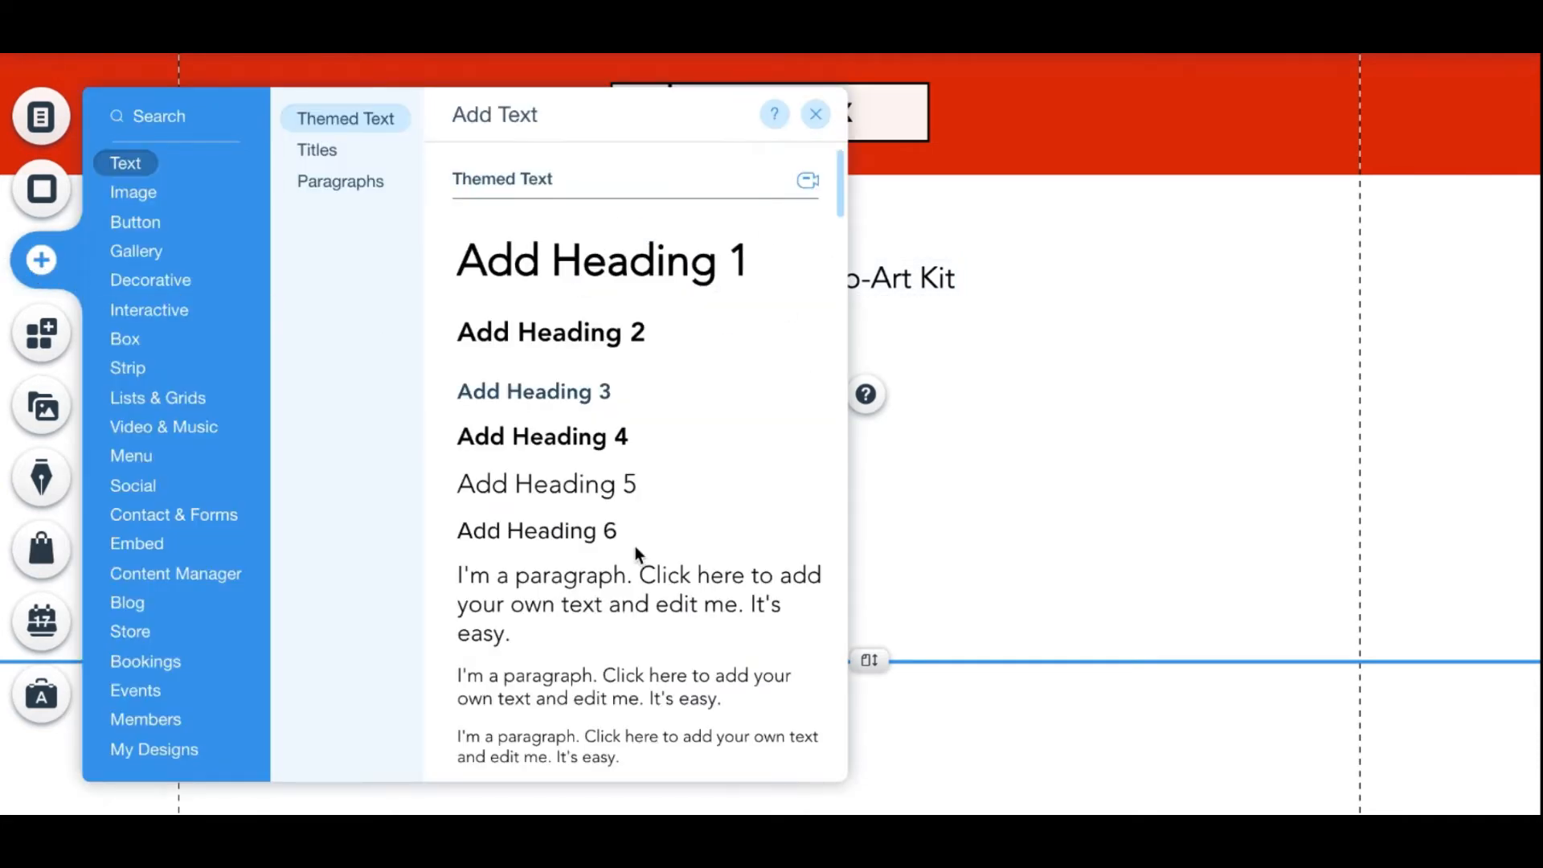
pyautogui.click(627, 595)
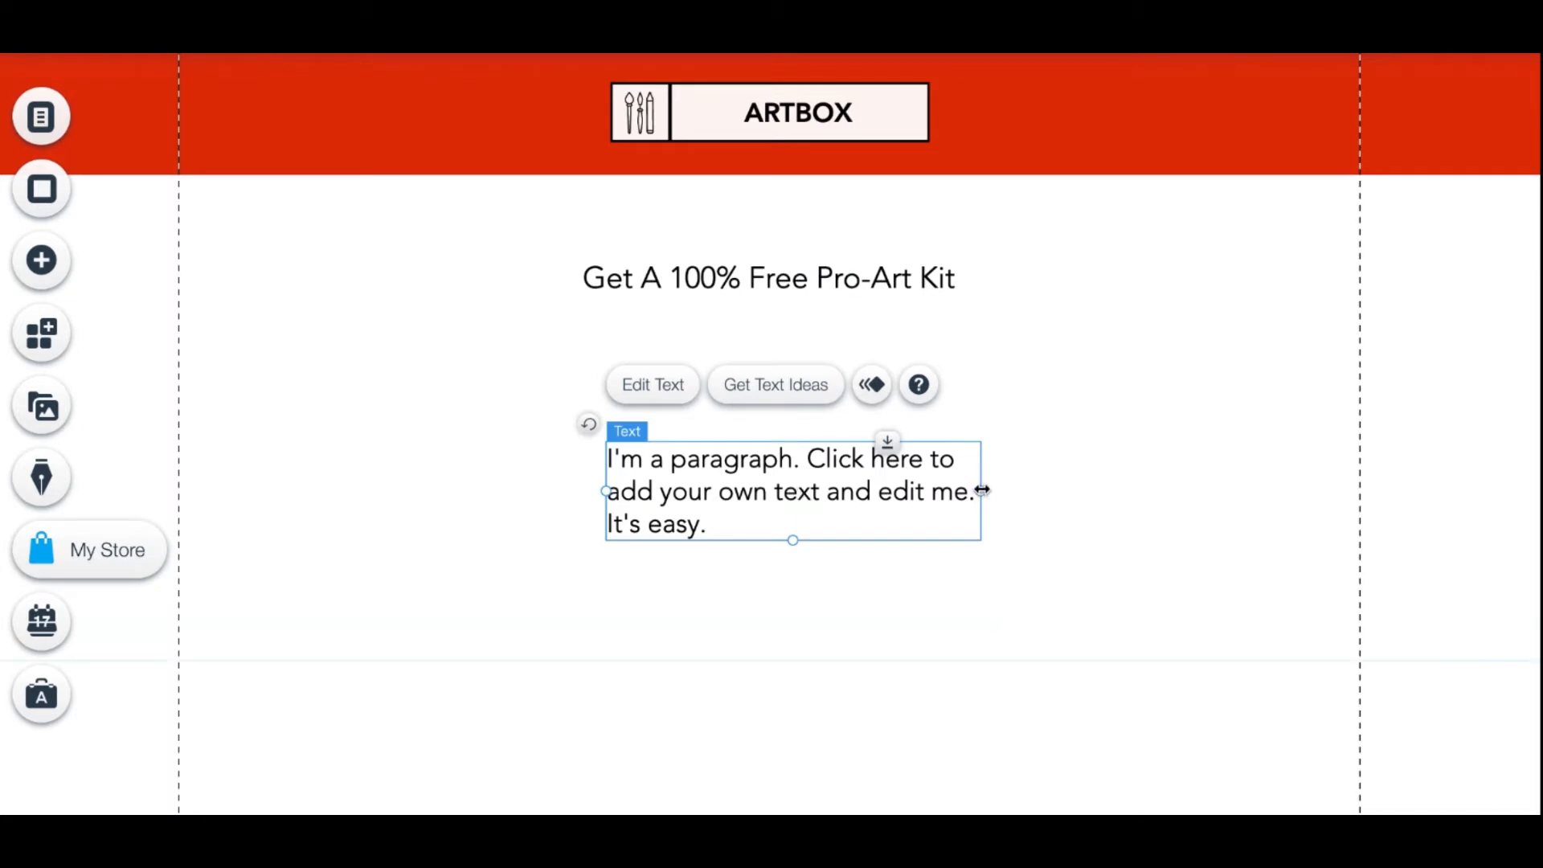
pyautogui.moveTo(982, 493); pyautogui.dragTo(1180, 490)
pyautogui.moveTo(885, 488); pyautogui.dragTo(764, 373)
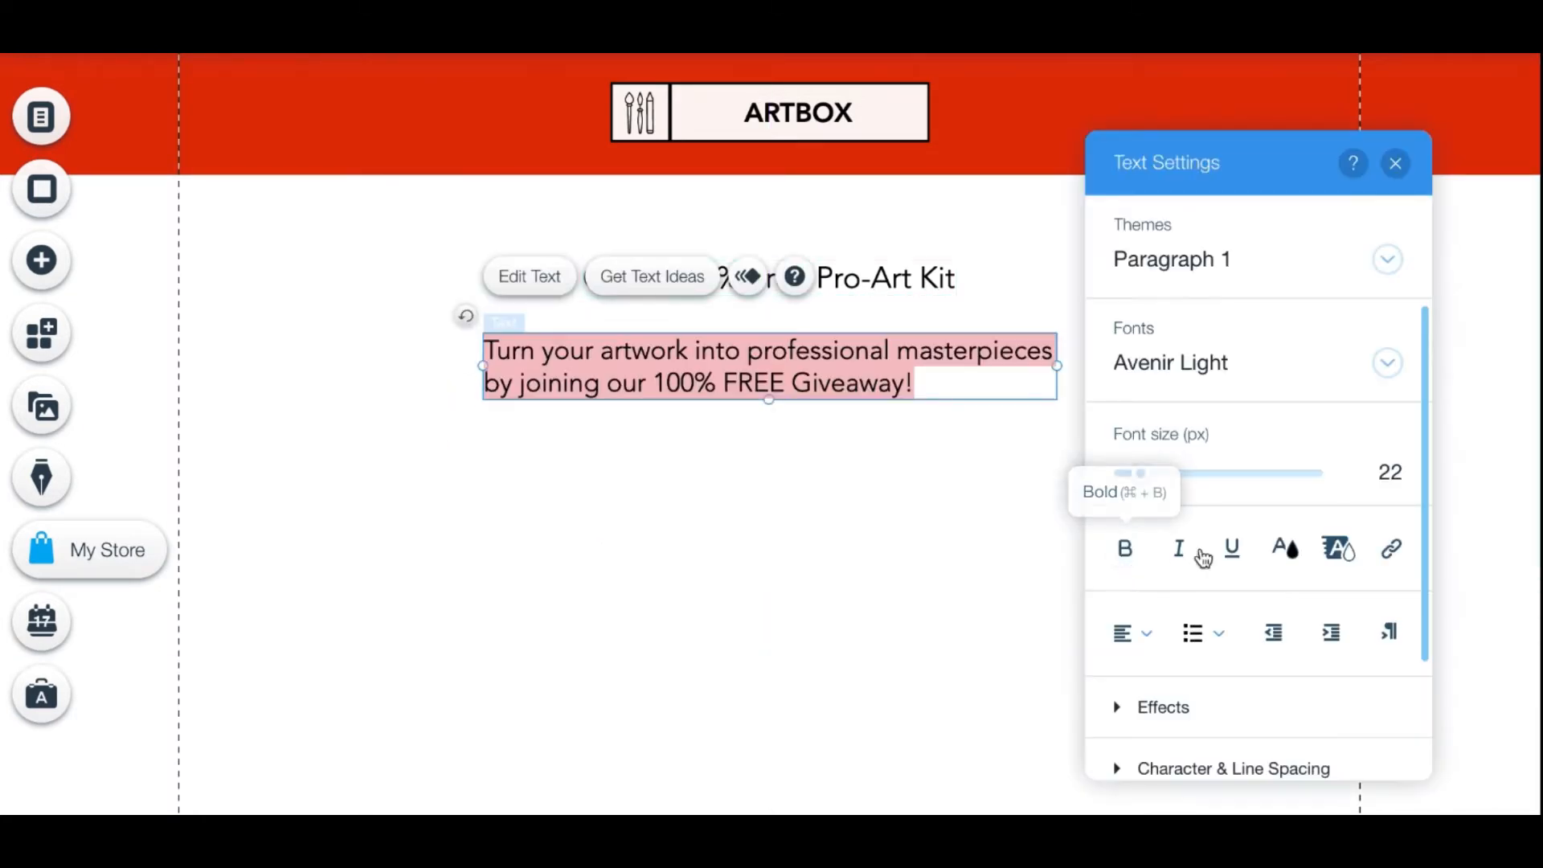
# Step: Centre-align the paragraph reading 'Turn your artwork into professional masterpieces by joining our 100% FREE Giveaway!'
pyautogui.click(1135, 637)
pyautogui.click(1140, 667)
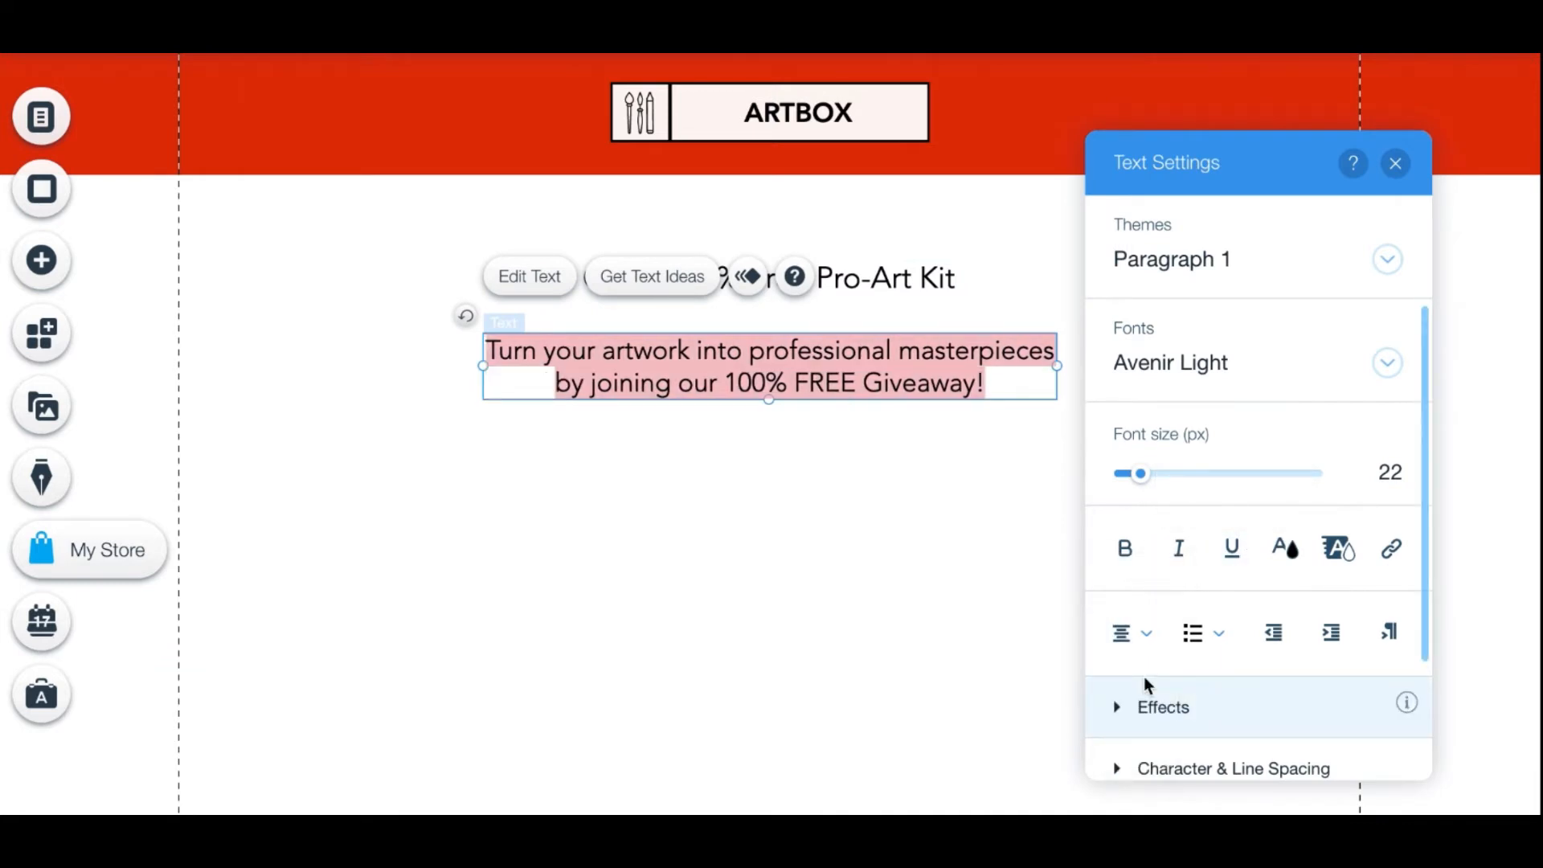
pyautogui.click(741, 548)
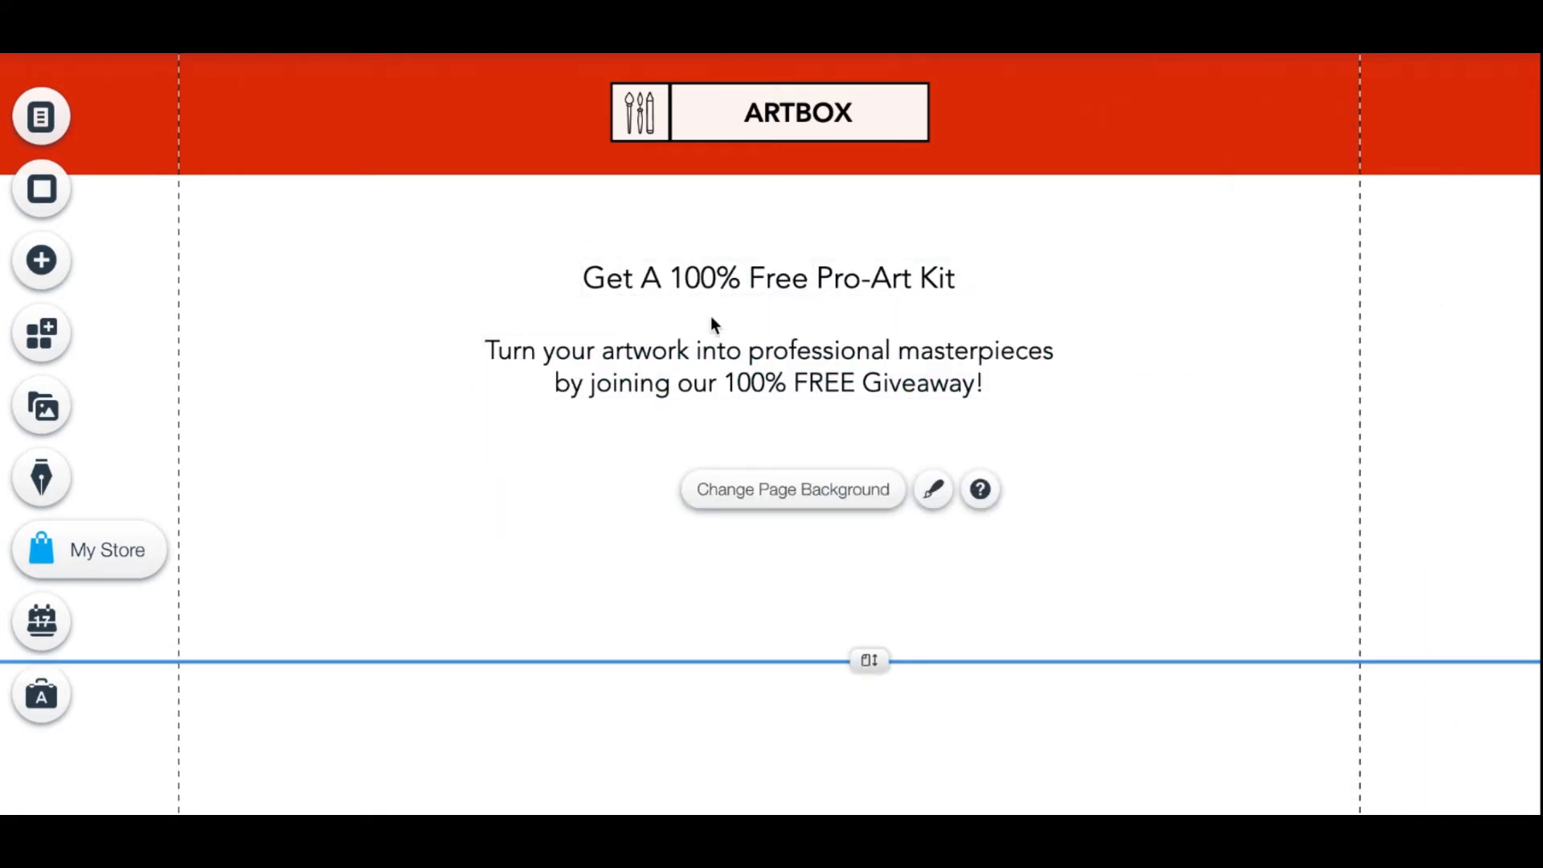
# Step: Edit the paragraph's ending to read 'by joining our 100% free Pro-Art kit!'
pyautogui.doubleClick(939, 372)
pyautogui.doubleClick(945, 384)
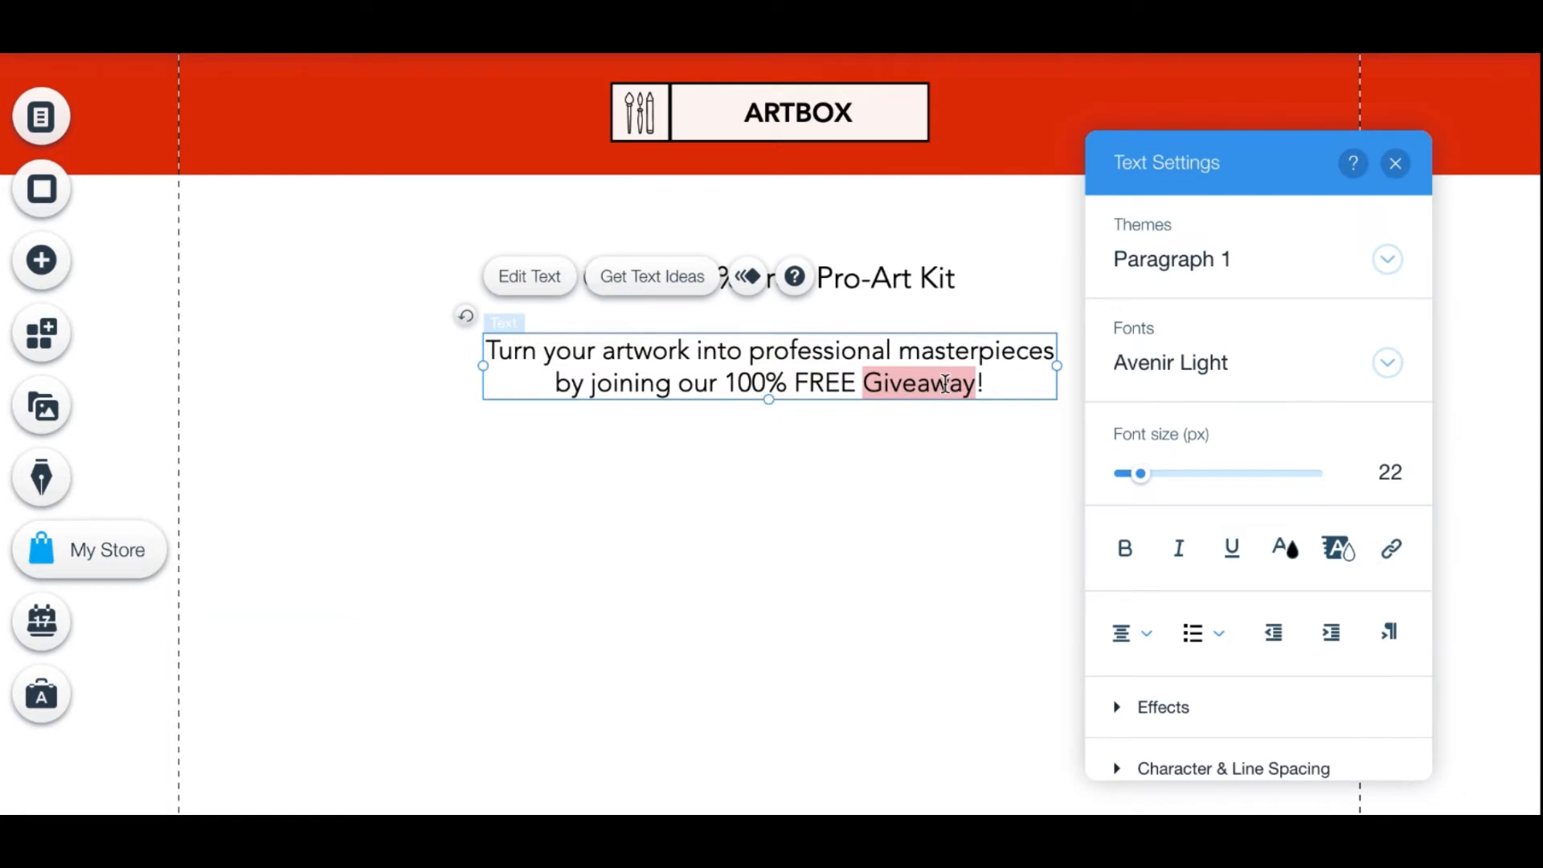
pyautogui.press('BackSpace')
pyautogui.press('BackSpace')
pyautogui.press('BackSpace')
pyautogui.press('BackSpace')
pyautogui.press('BackSpace')
pyautogui.press('BackSpace')
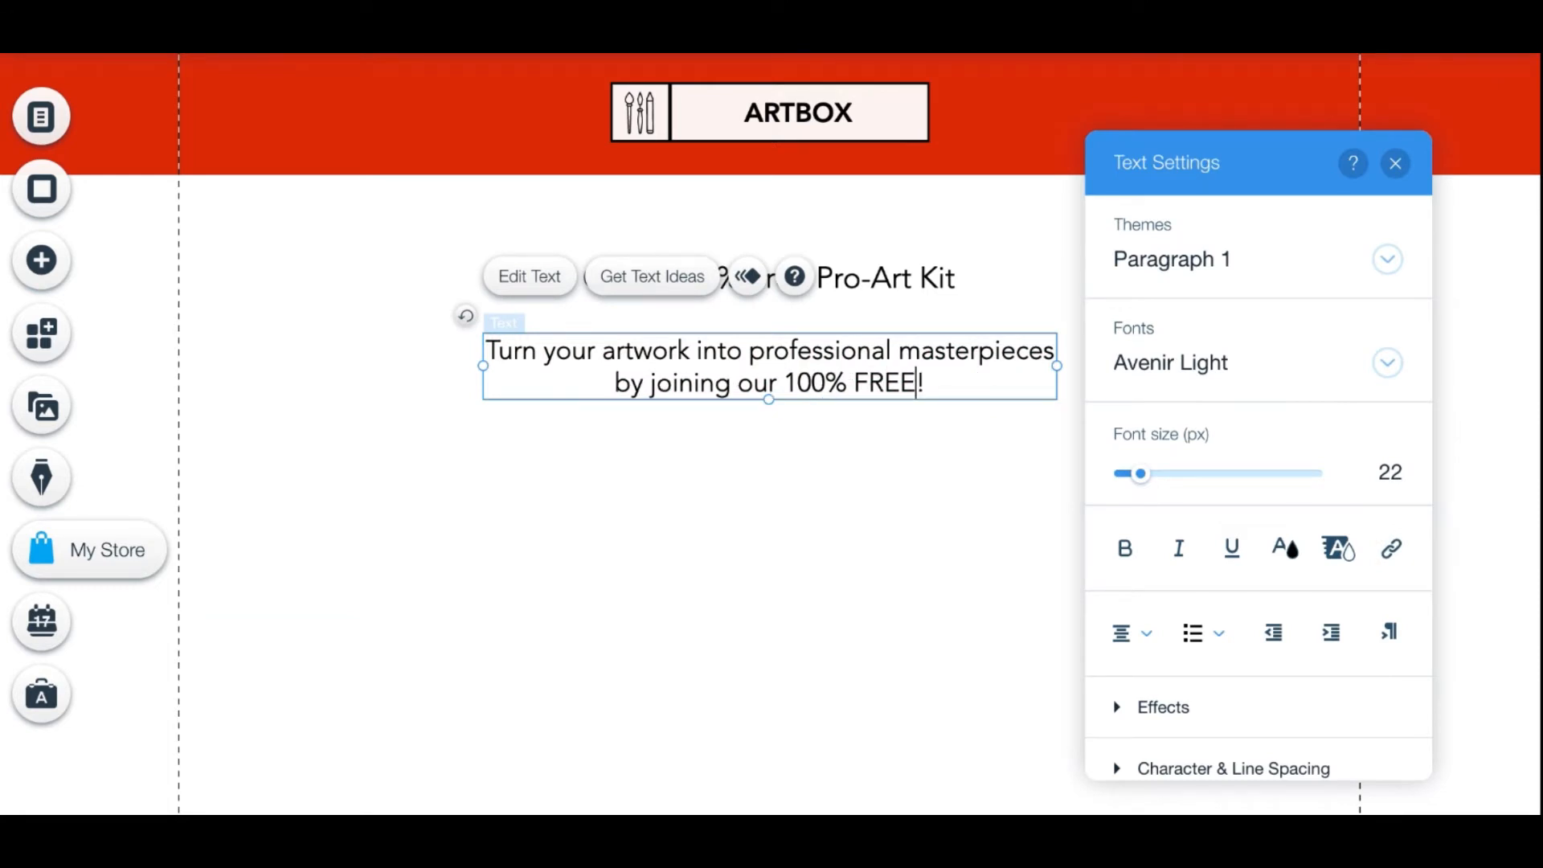
pyautogui.write('free Pr')
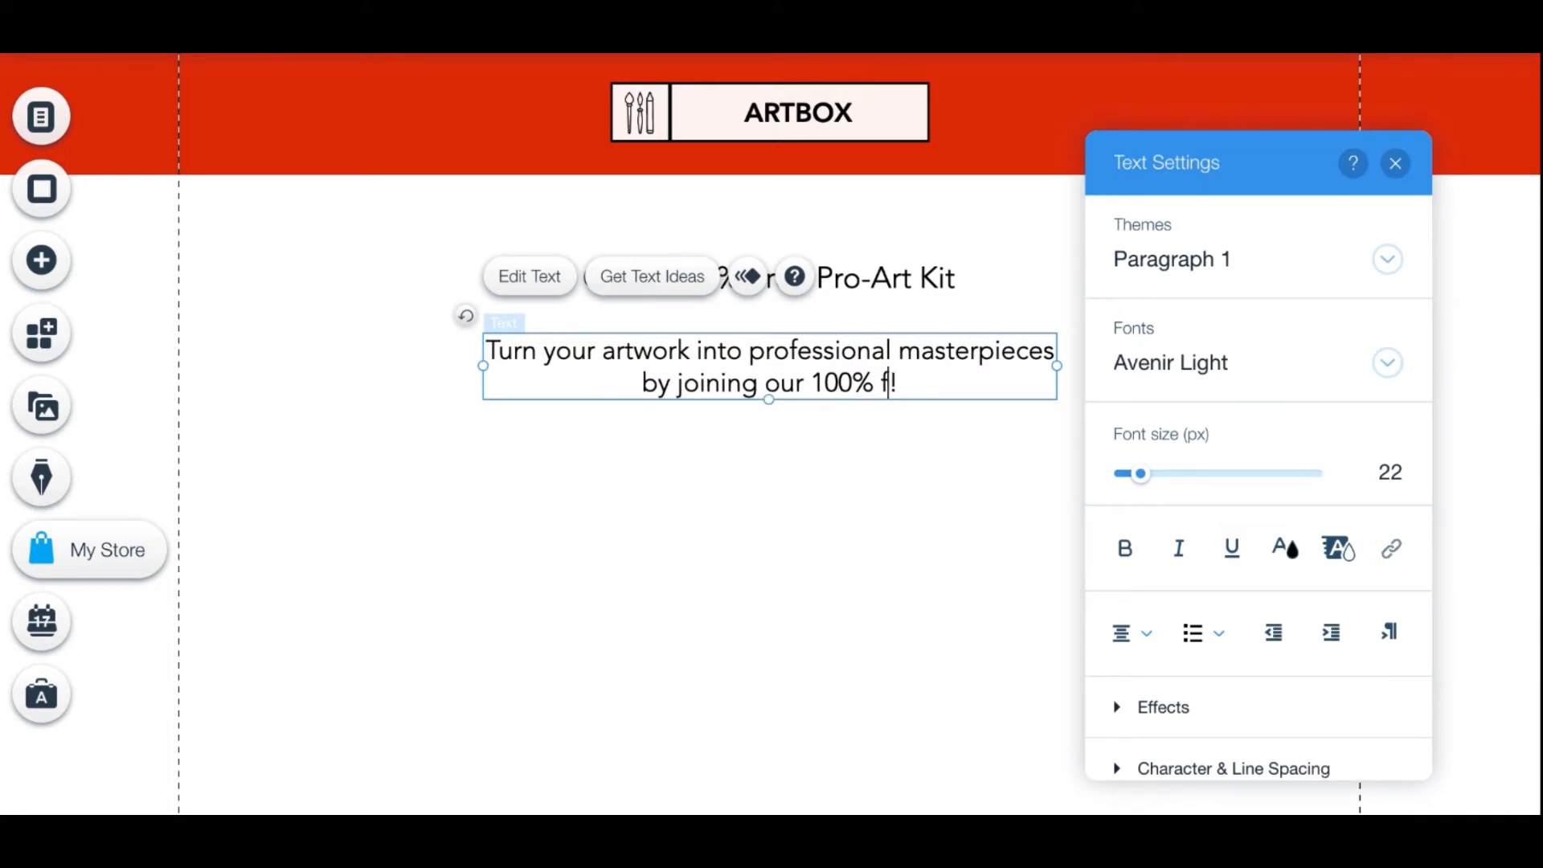
pyautogui.write('o-Art ki')
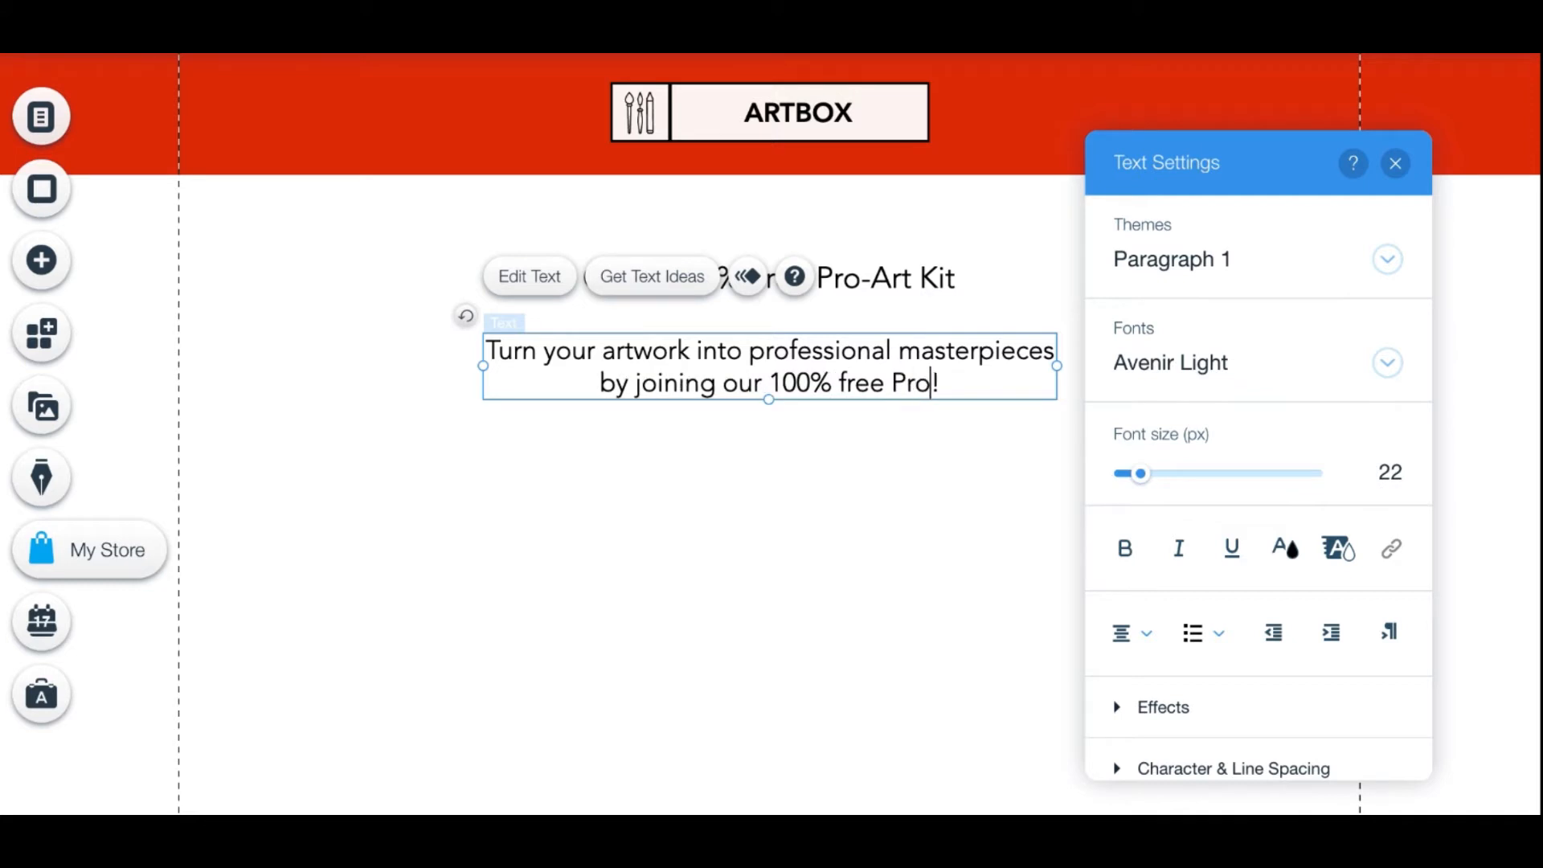
pyautogui.write('t')
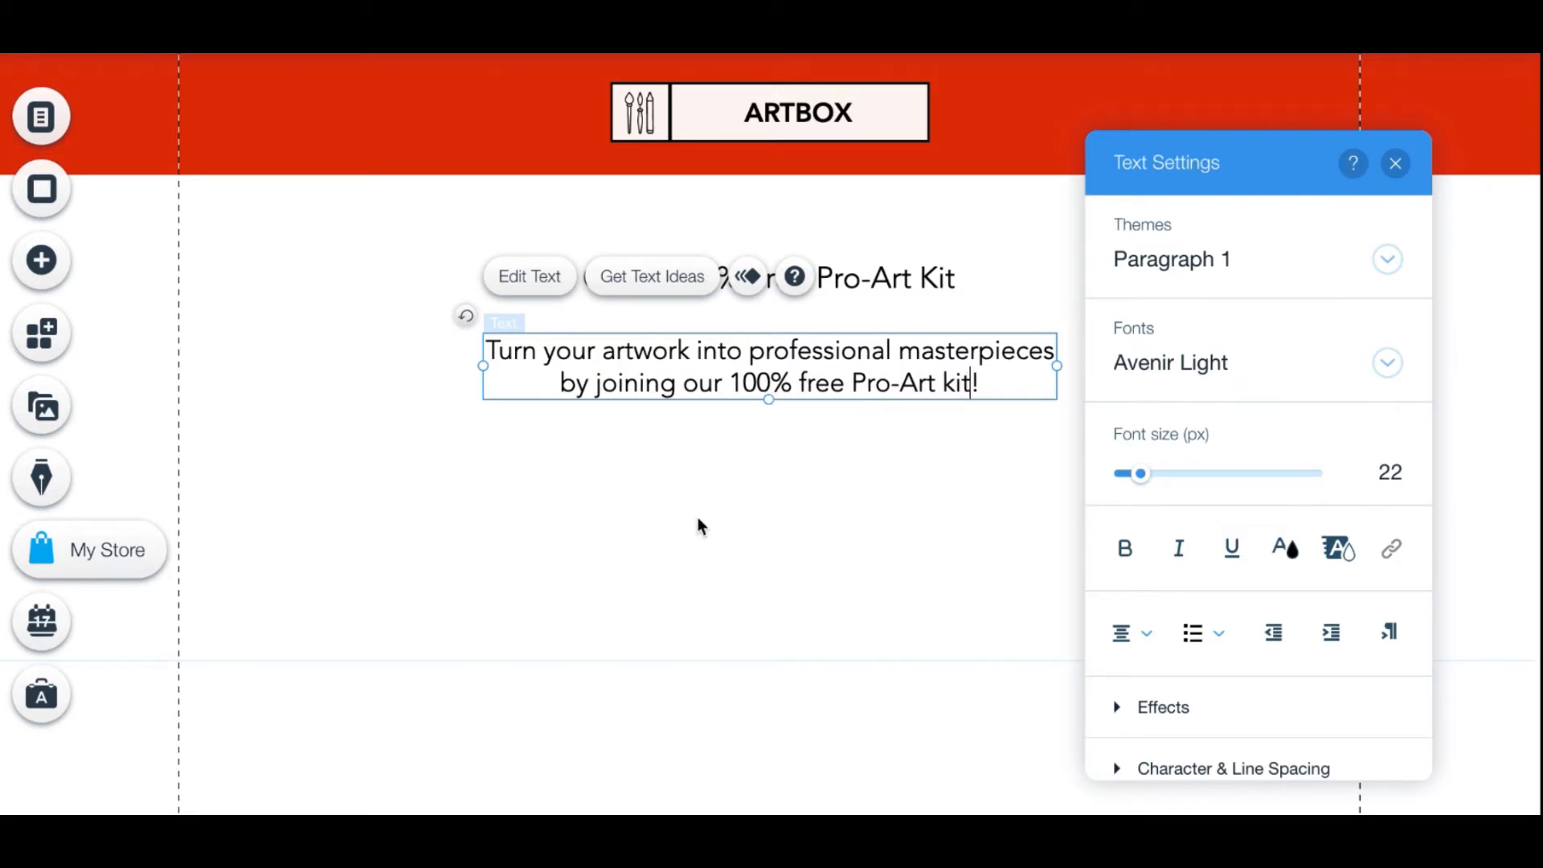
pyautogui.click(697, 521)
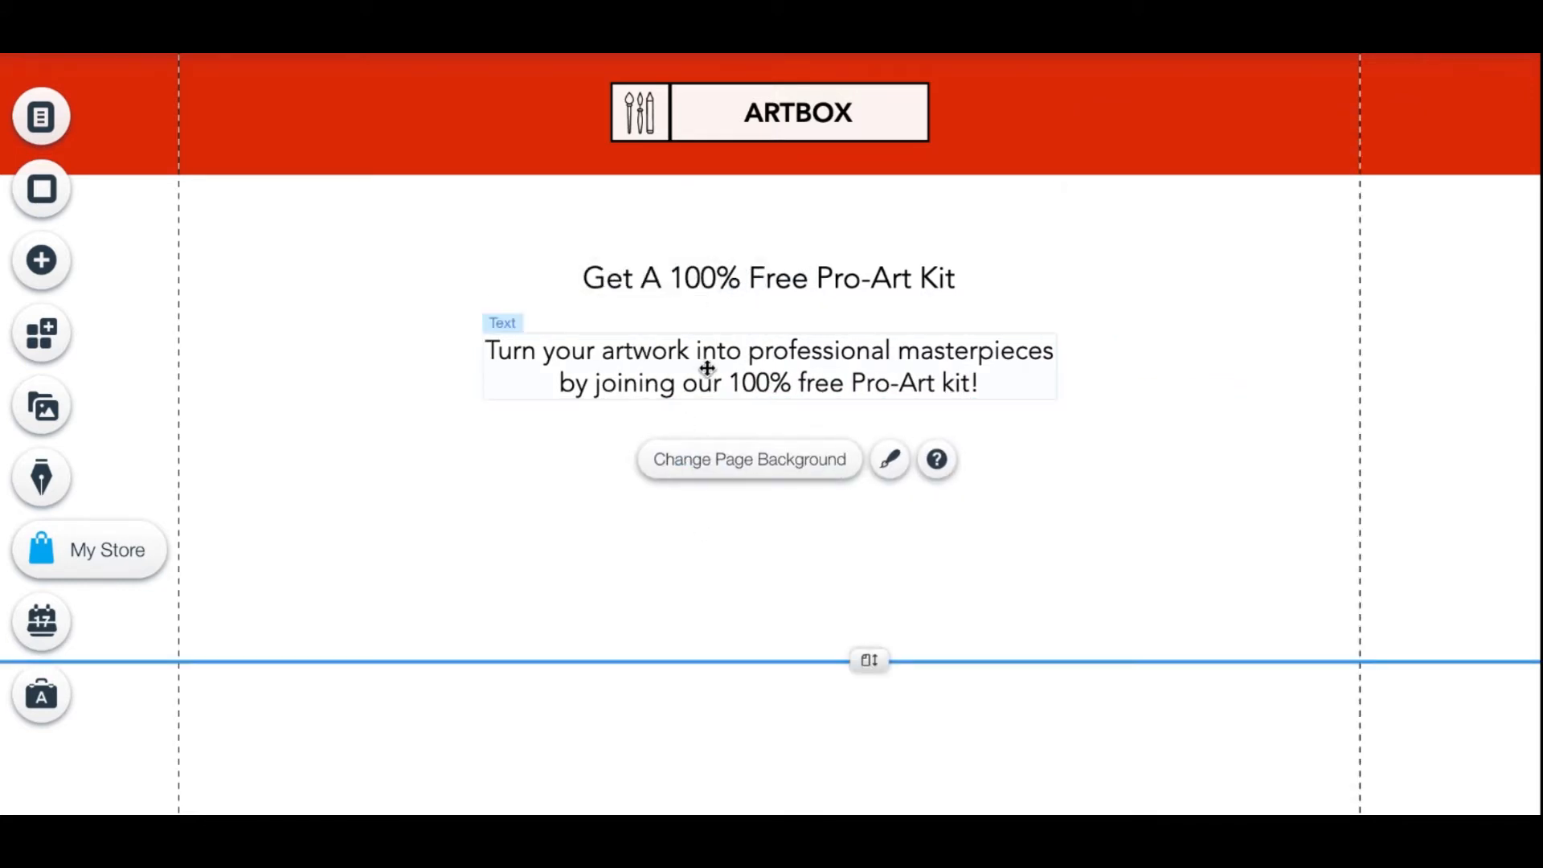
# Step: Nudge the paragraph up and append 'giveaway' so it ends 'free Pro-Art kit giveaway!'
pyautogui.moveTo(774, 360); pyautogui.dragTo(770, 343)
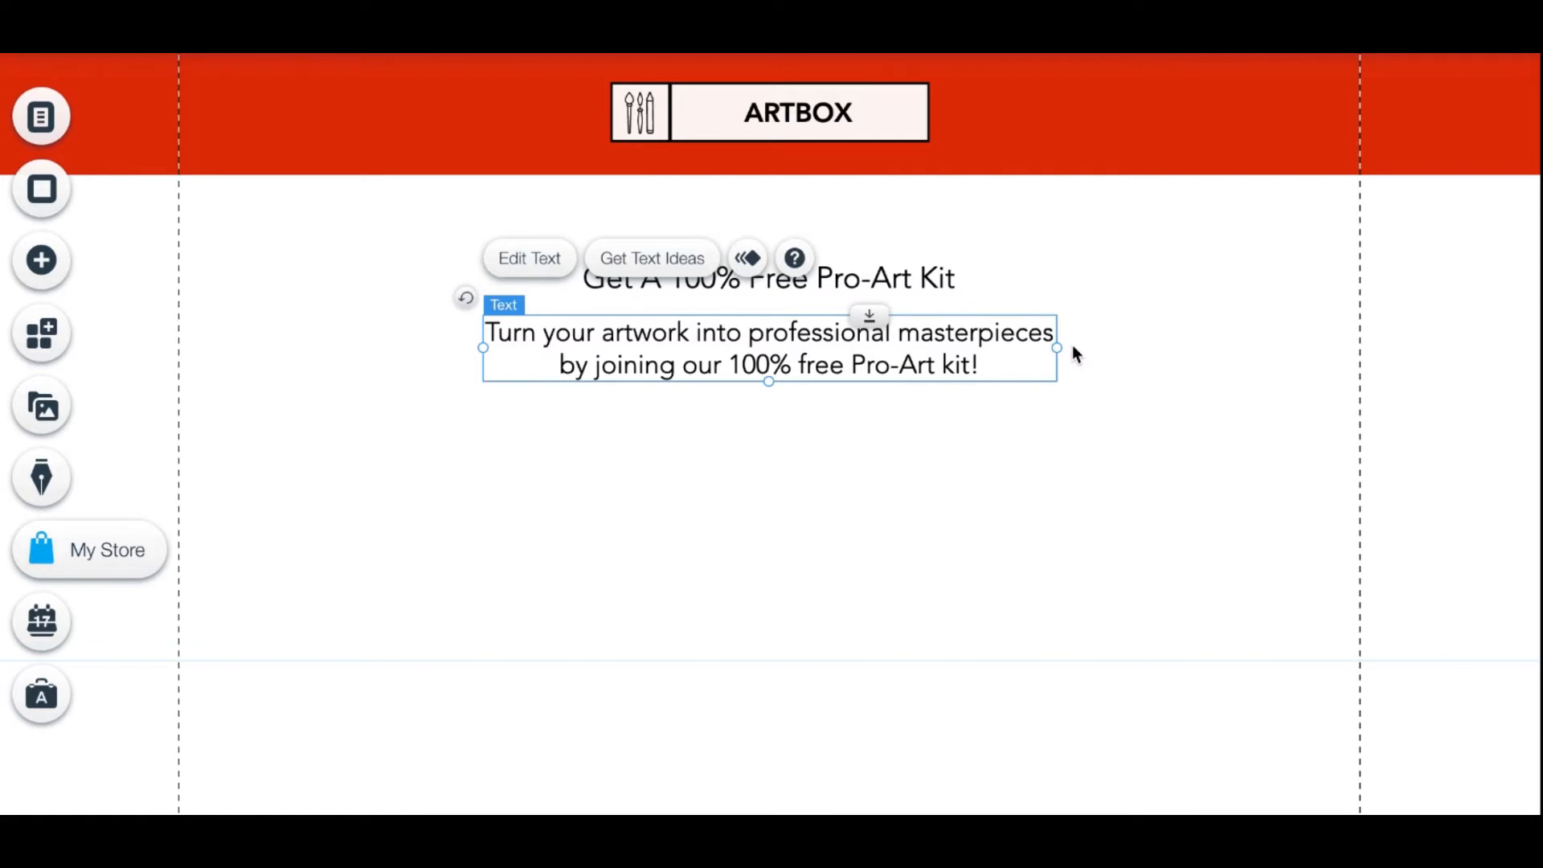
pyautogui.doubleClick(689, 369)
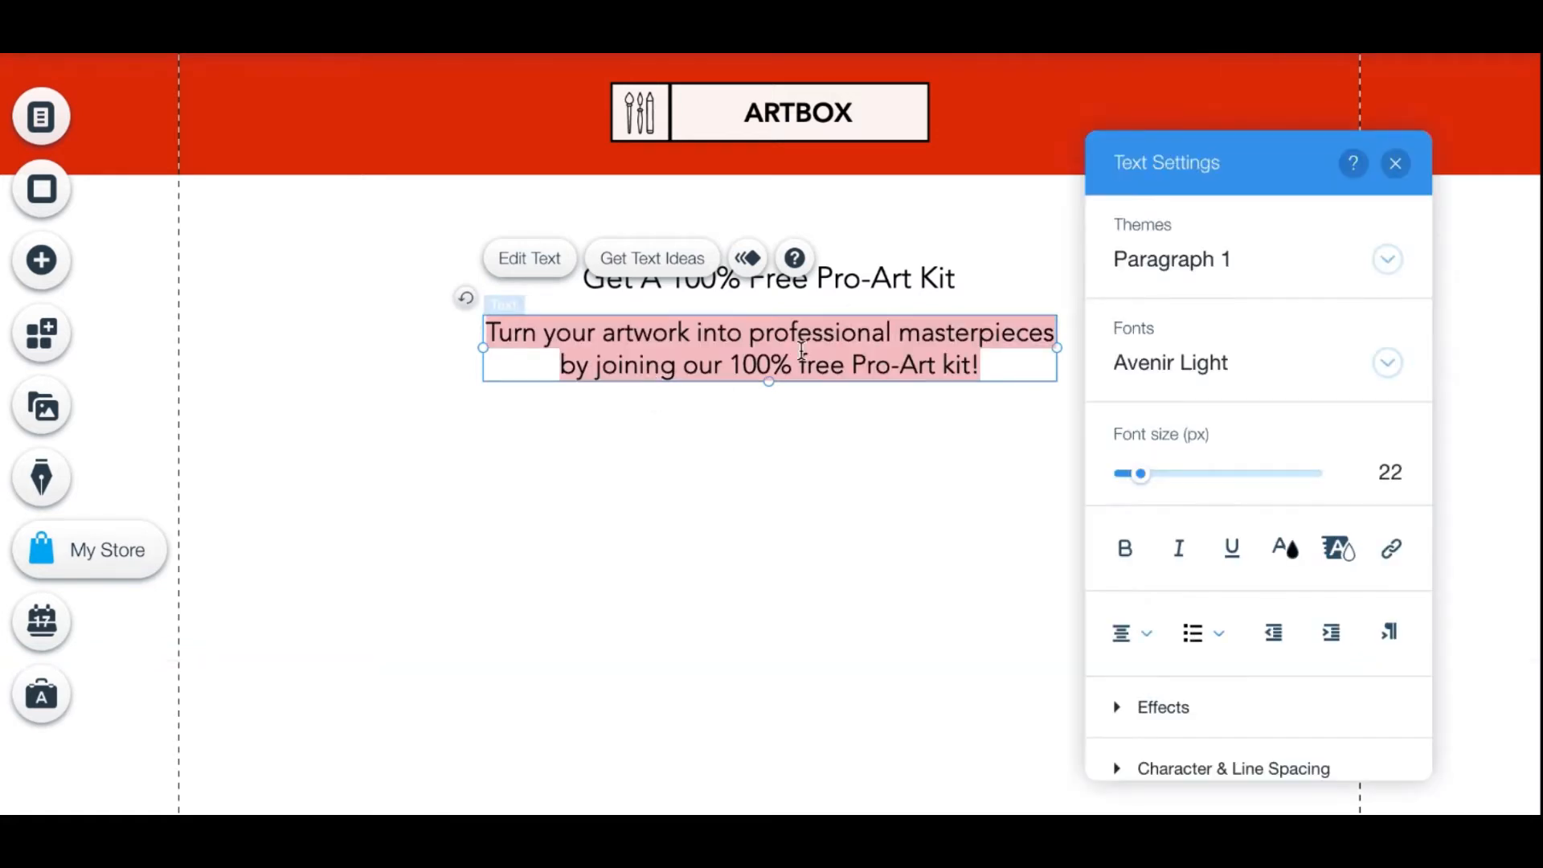
pyautogui.click(976, 366)
pyautogui.write('giveaway')
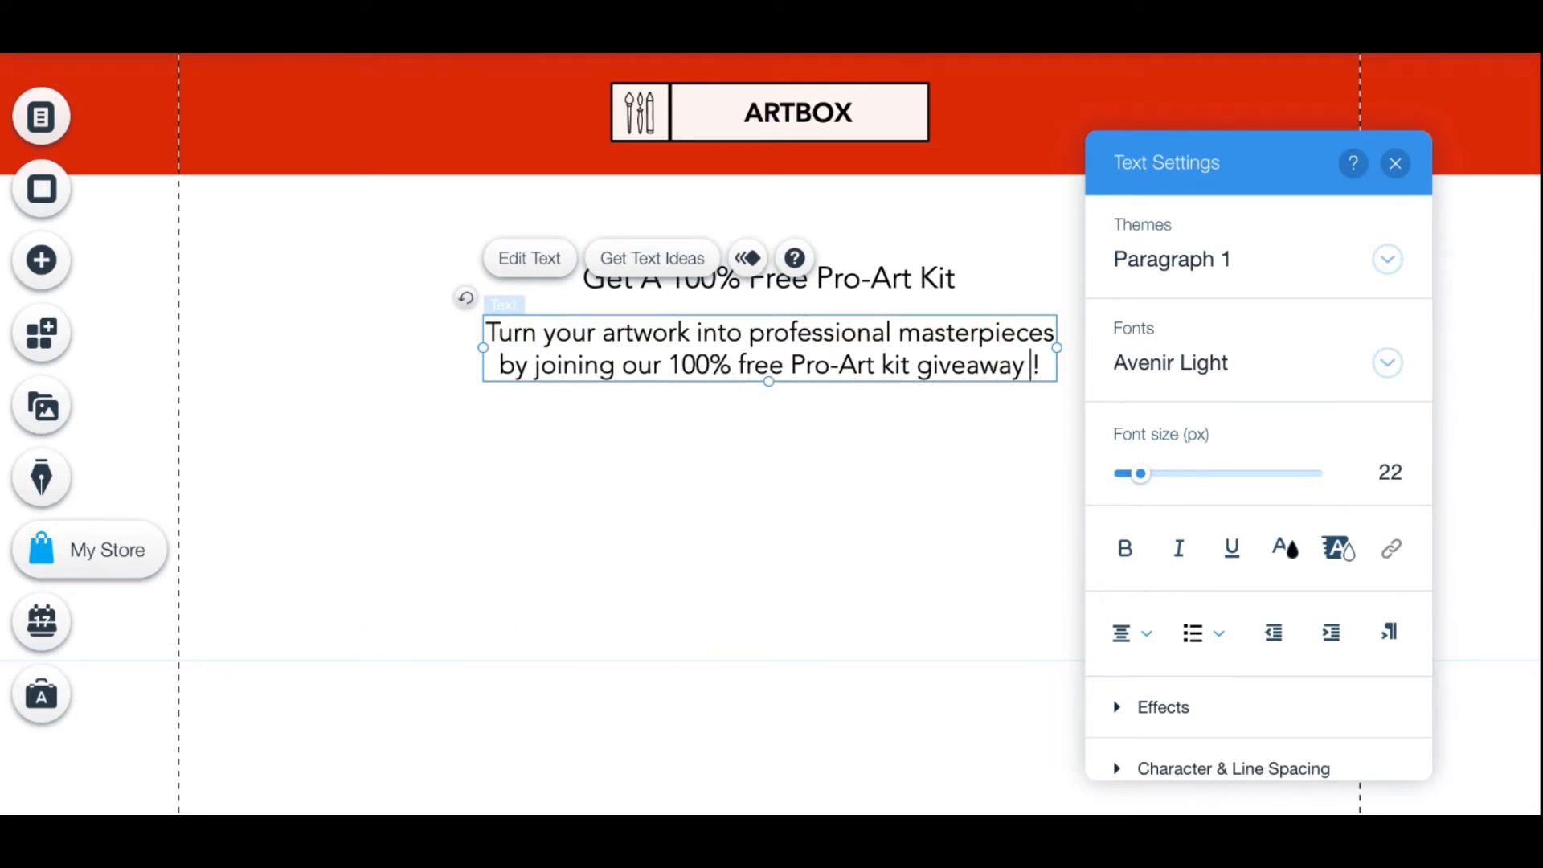
pyautogui.click(847, 579)
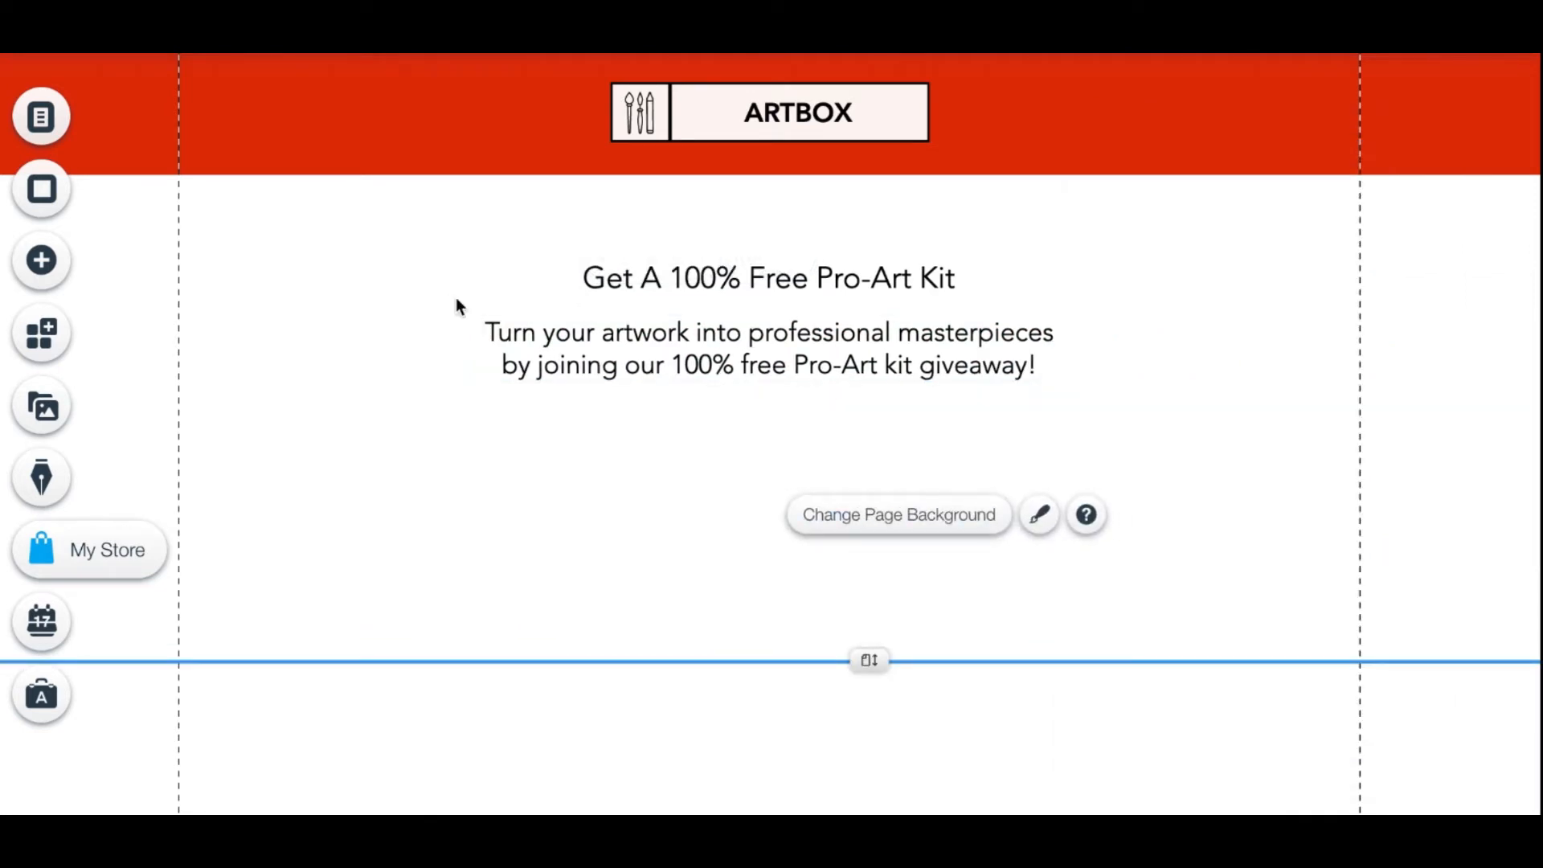
# Step: Add another paragraph, widen it, and replace its text with 'Free Shipping Across the USA!'
pyautogui.click(41, 260)
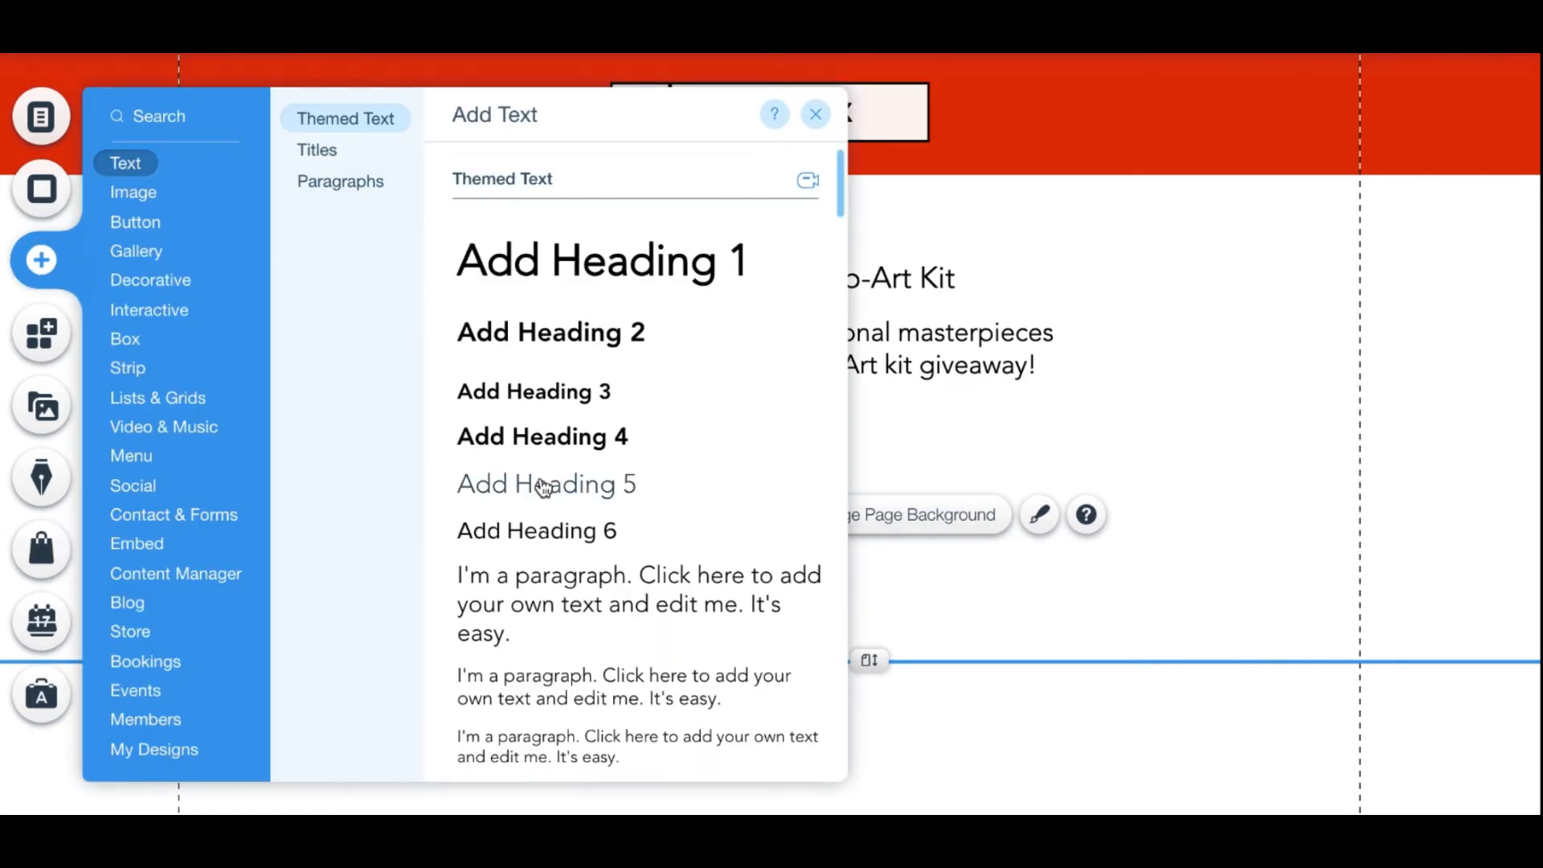
pyautogui.click(514, 579)
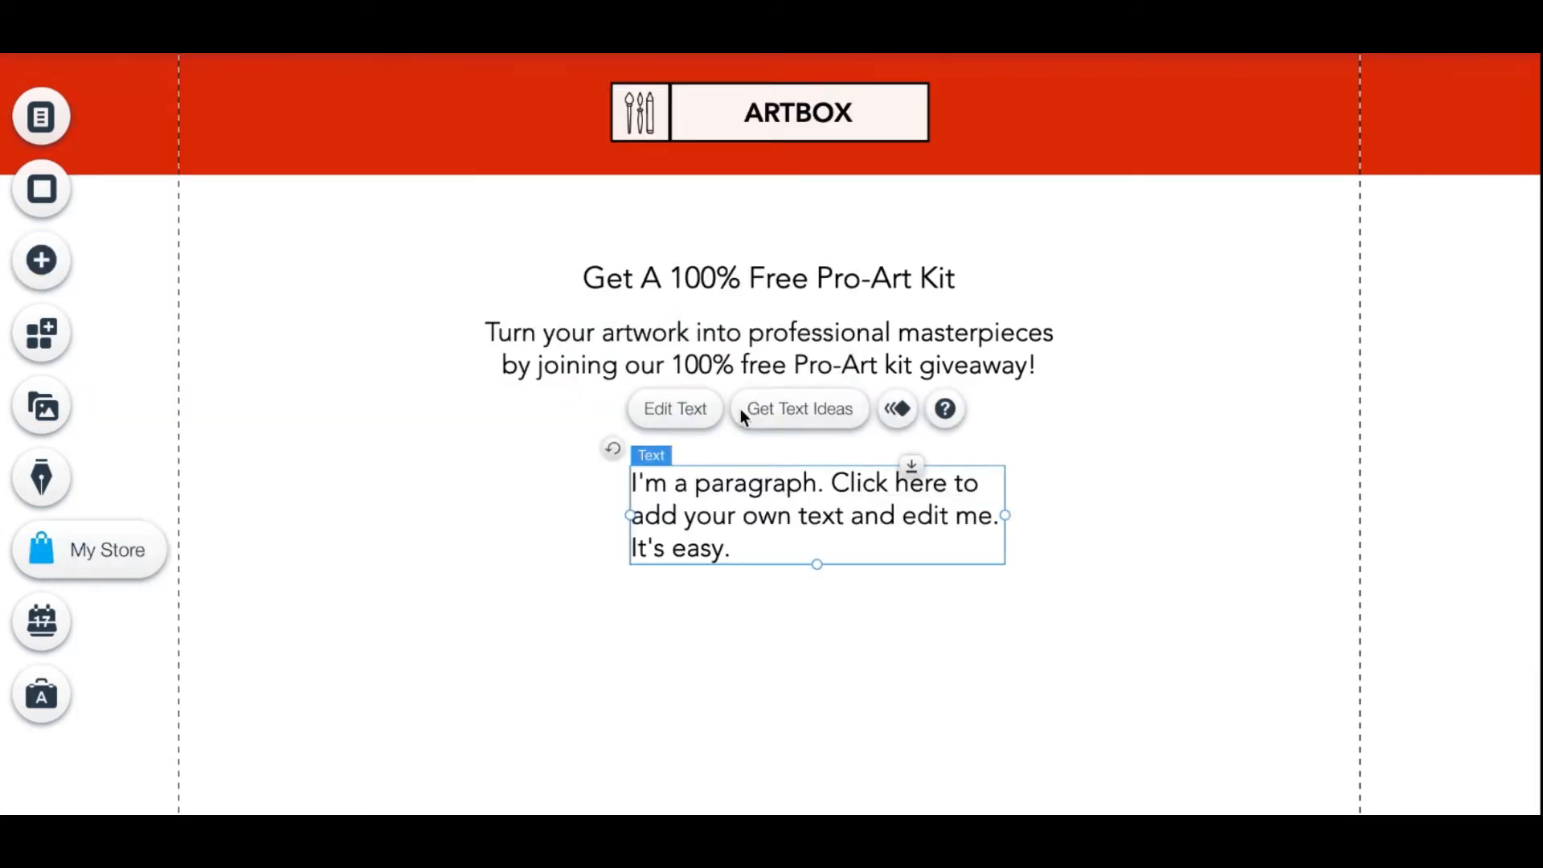
pyautogui.doubleClick(814, 513)
pyautogui.moveTo(627, 513); pyautogui.dragTo(355, 498)
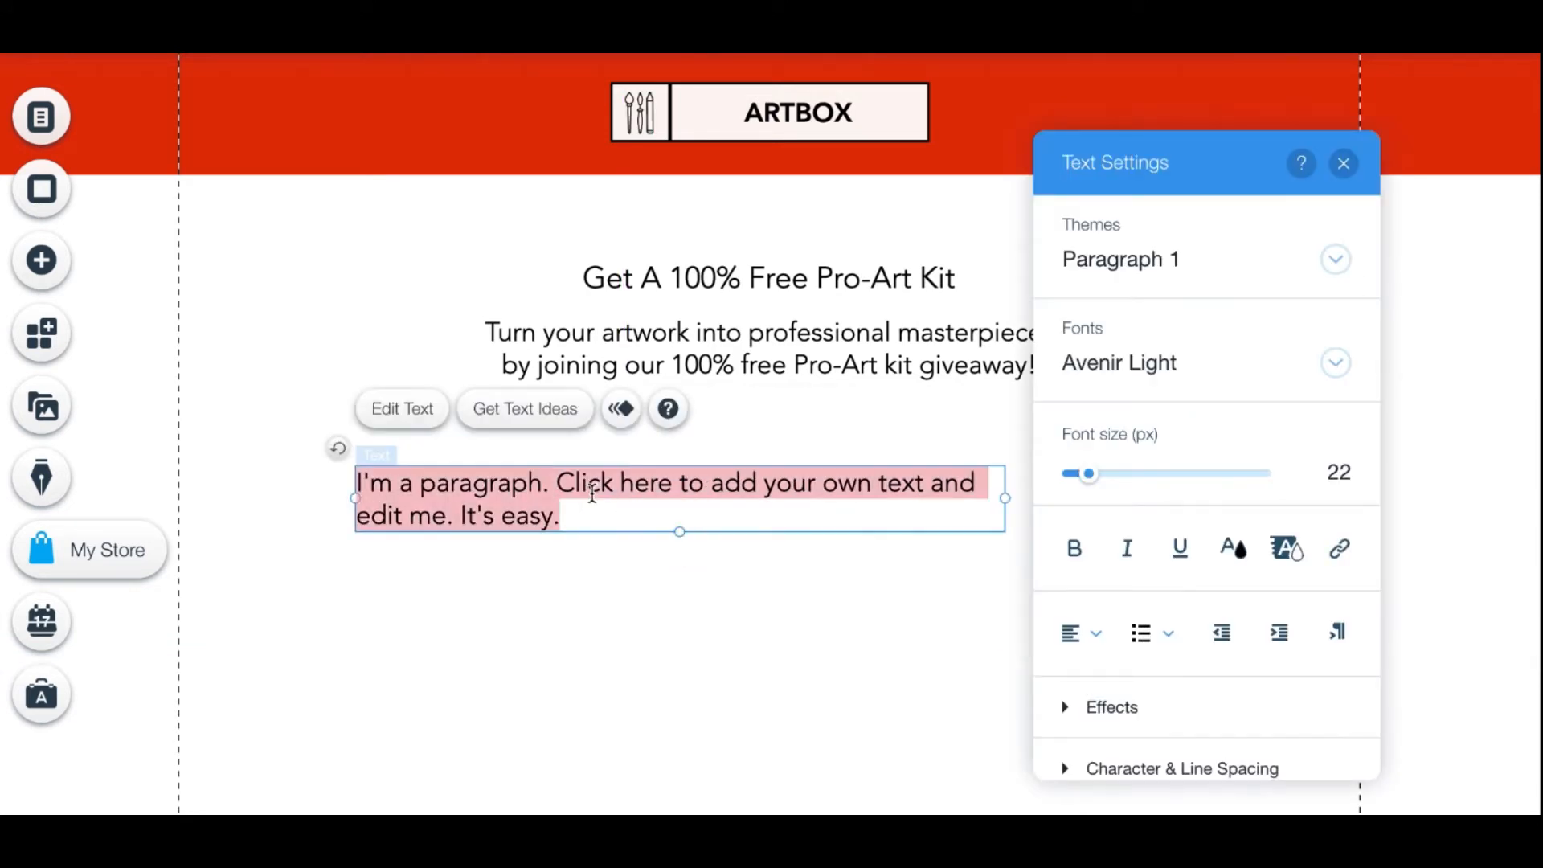
pyautogui.press('BackSpace')
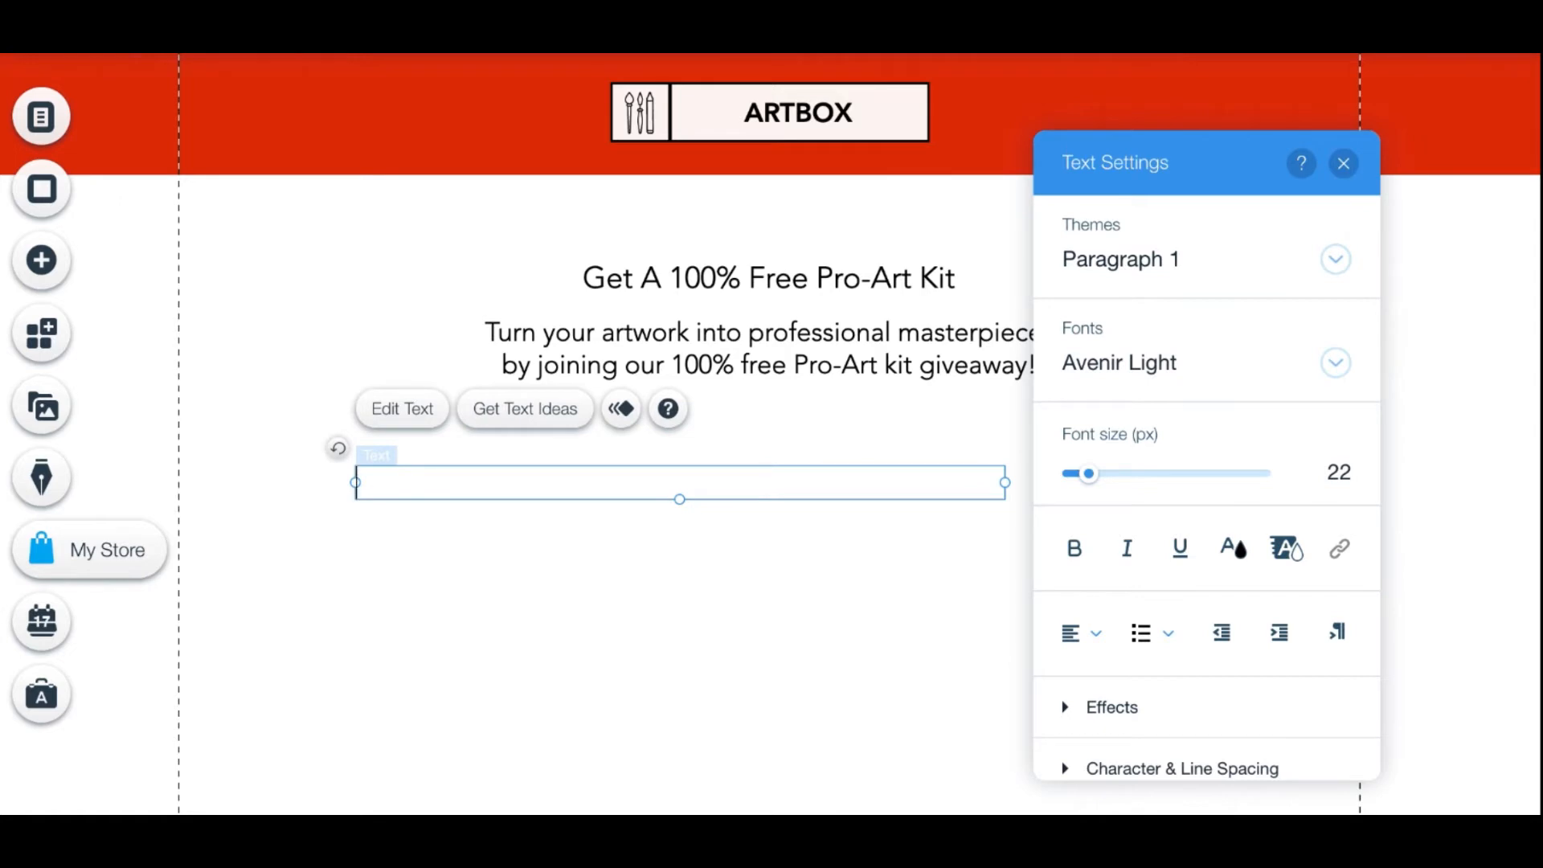
pyautogui.write('Free Shipping Across the USA!')
# Step: Centre-align the 'Free Shipping Across the USA!' text
pyautogui.hotkey('ctrl', 'a')
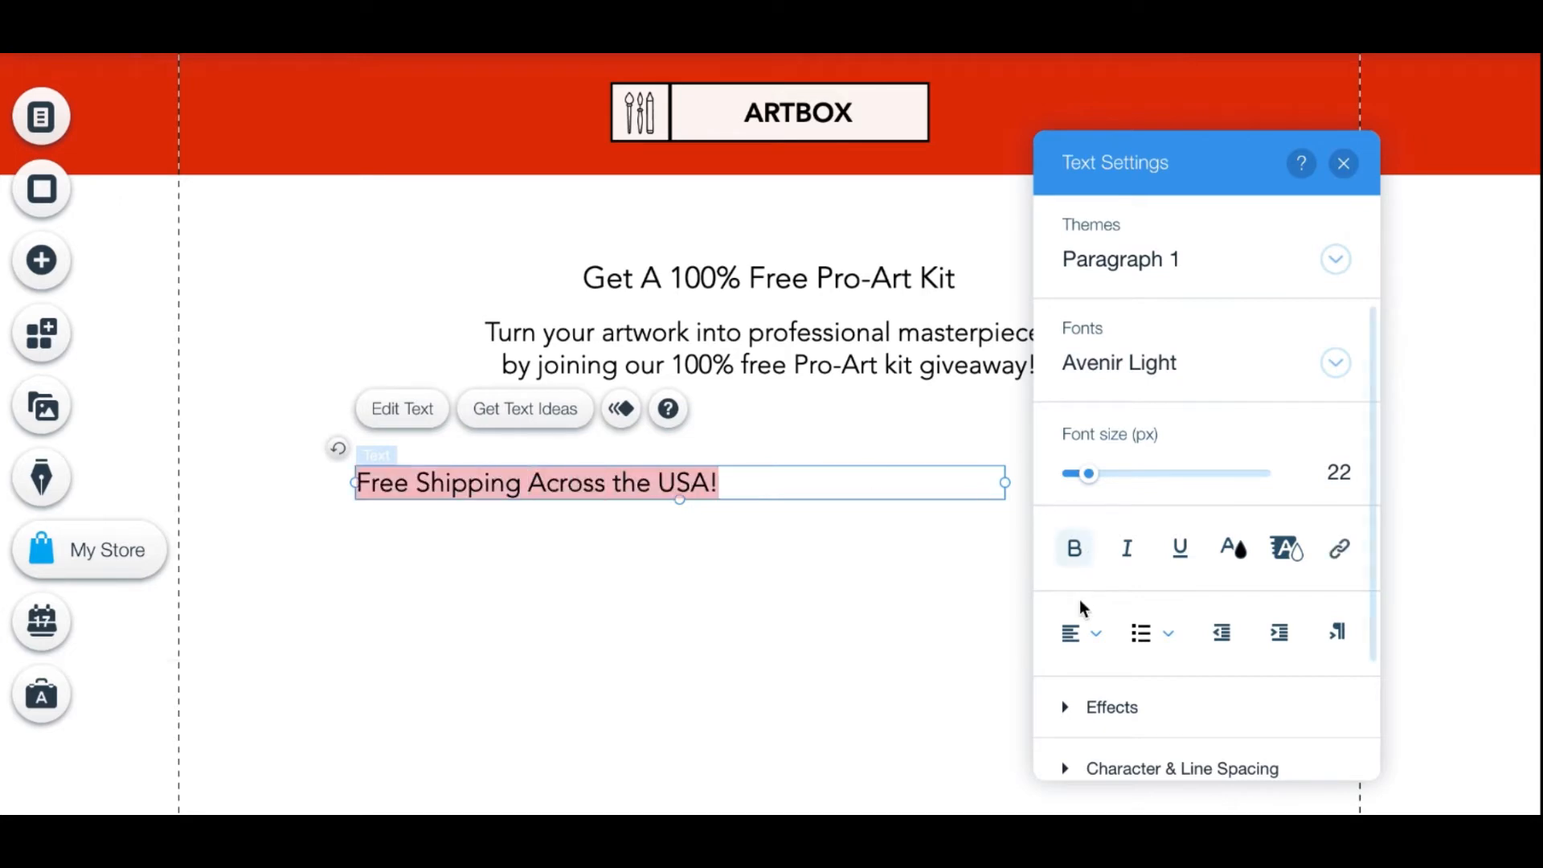
pyautogui.click(1078, 633)
pyautogui.click(1082, 670)
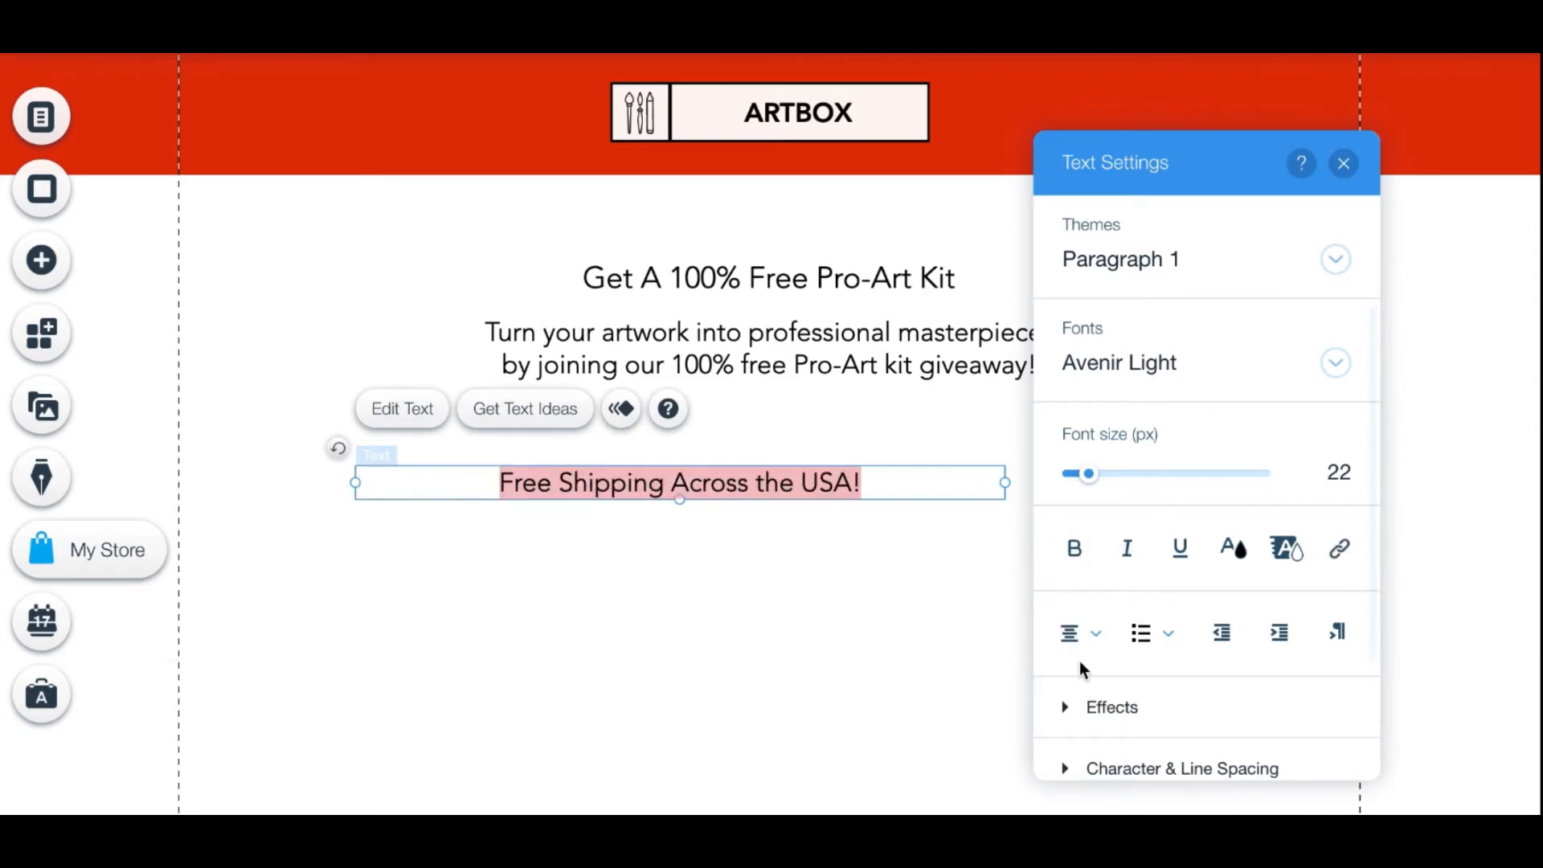
pyautogui.click(703, 516)
# Step: Increase the 'Turn your artwork' paragraph's font size and position the shipping line just below it
pyautogui.moveTo(784, 437); pyautogui.dragTo(810, 420)
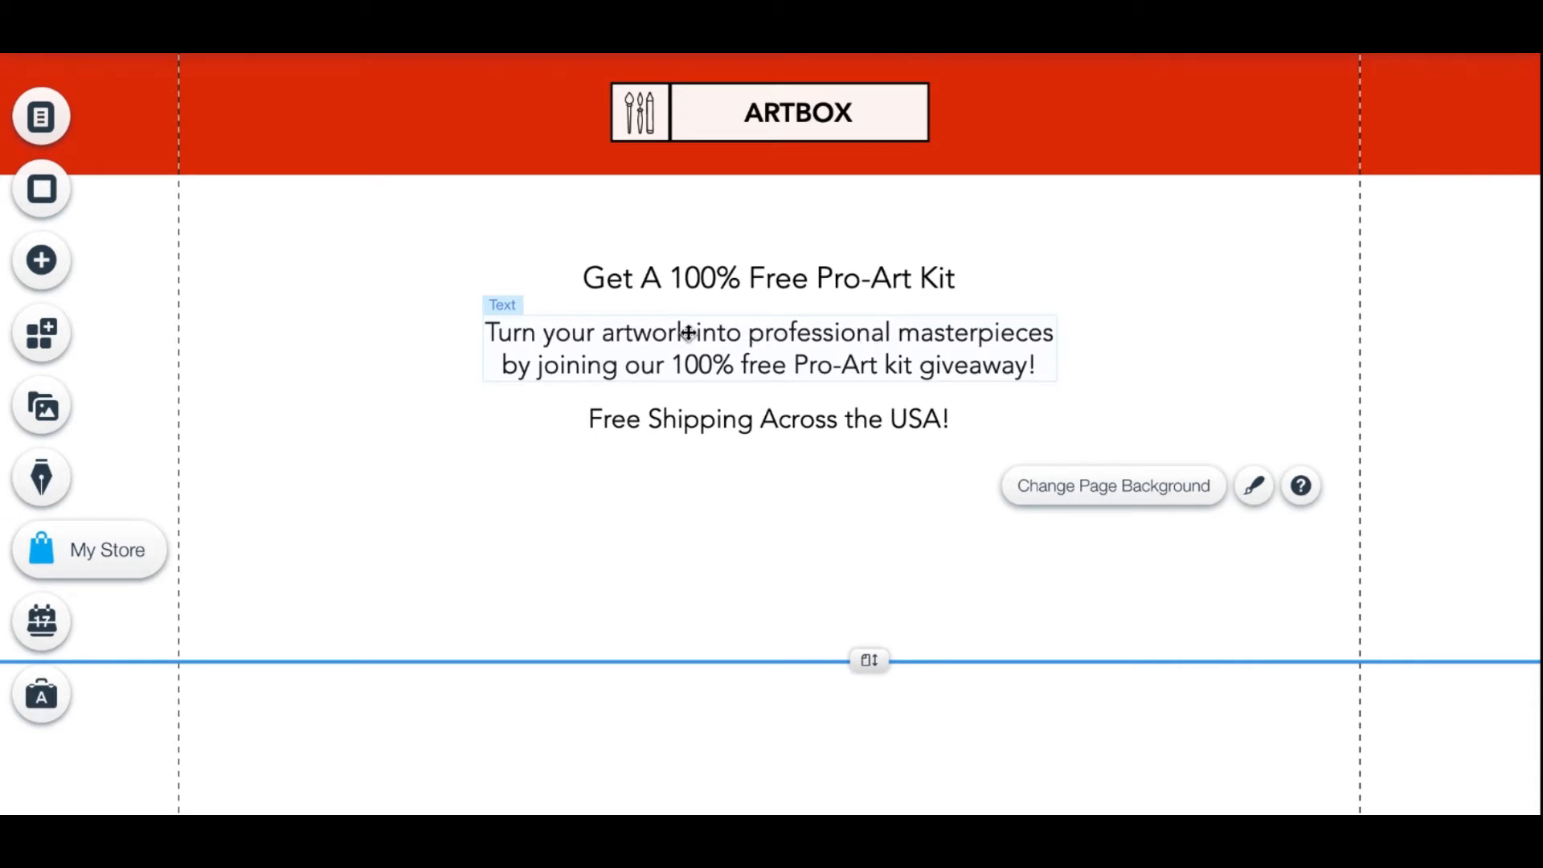
pyautogui.doubleClick(852, 331)
pyautogui.moveTo(1141, 476); pyautogui.dragTo(1155, 480)
pyautogui.click(1129, 550)
pyautogui.moveTo(817, 485); pyautogui.dragTo(816, 452)
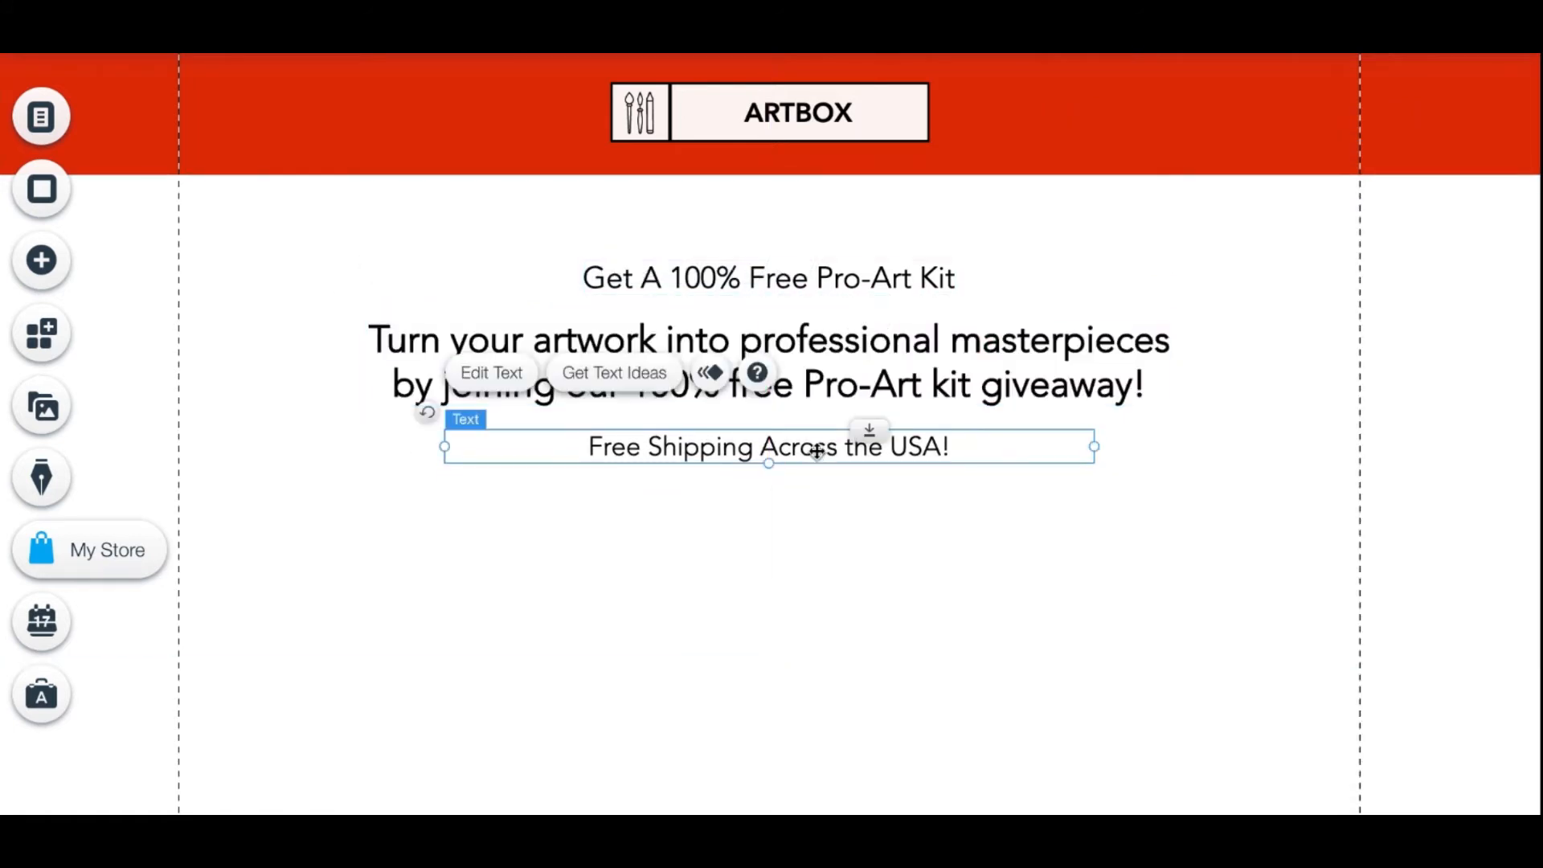
# Step: Give the 'Free Shipping Across the USA!' text a new custom grey colour, 696969
pyautogui.doubleClick(816, 448)
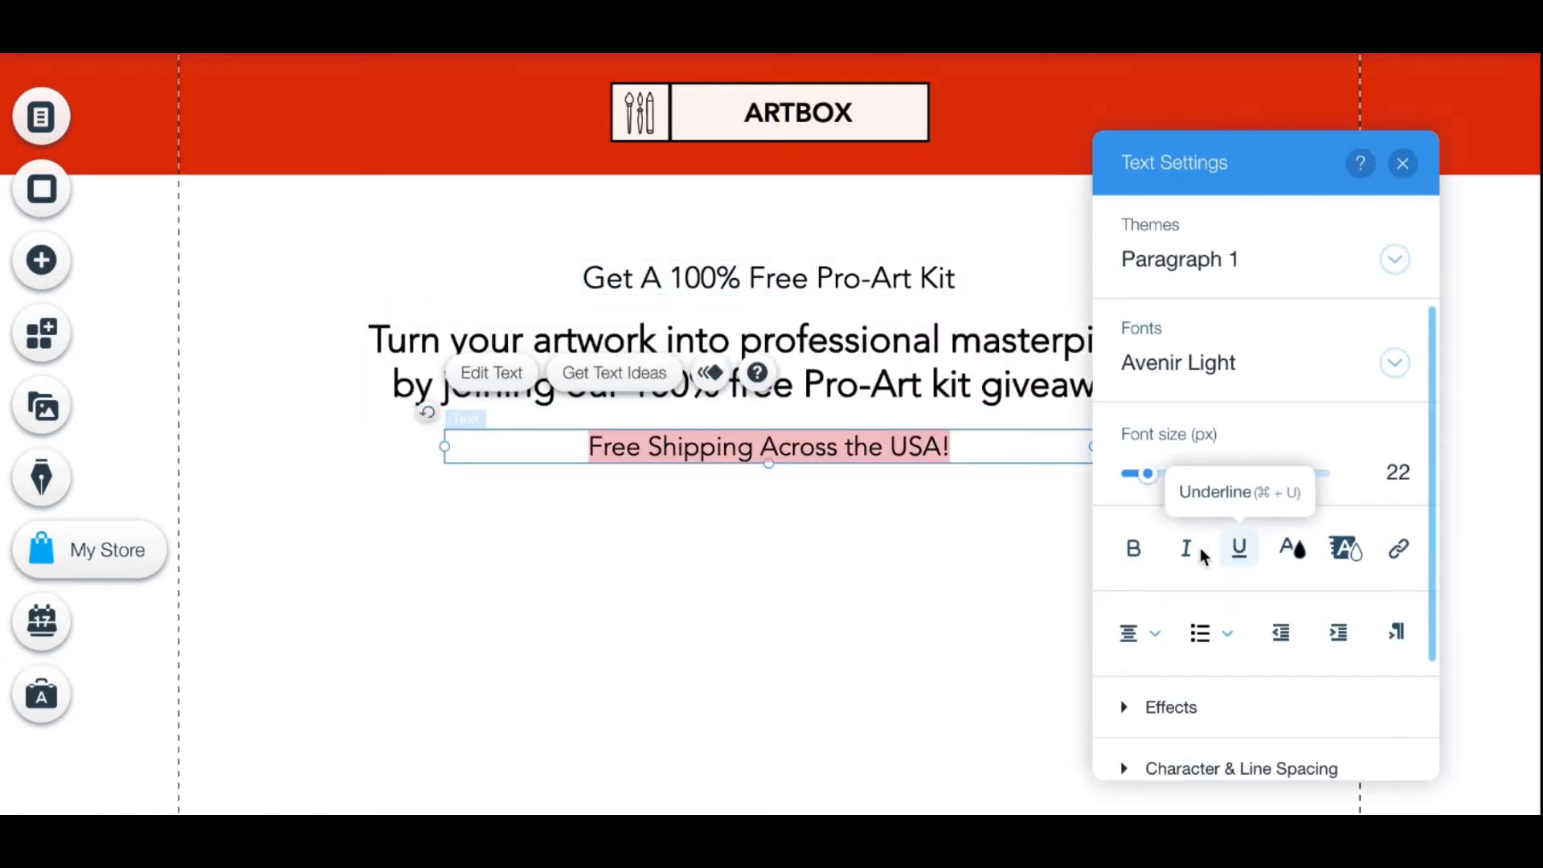
pyautogui.click(1133, 550)
pyautogui.click(1292, 549)
pyautogui.click(1100, 428)
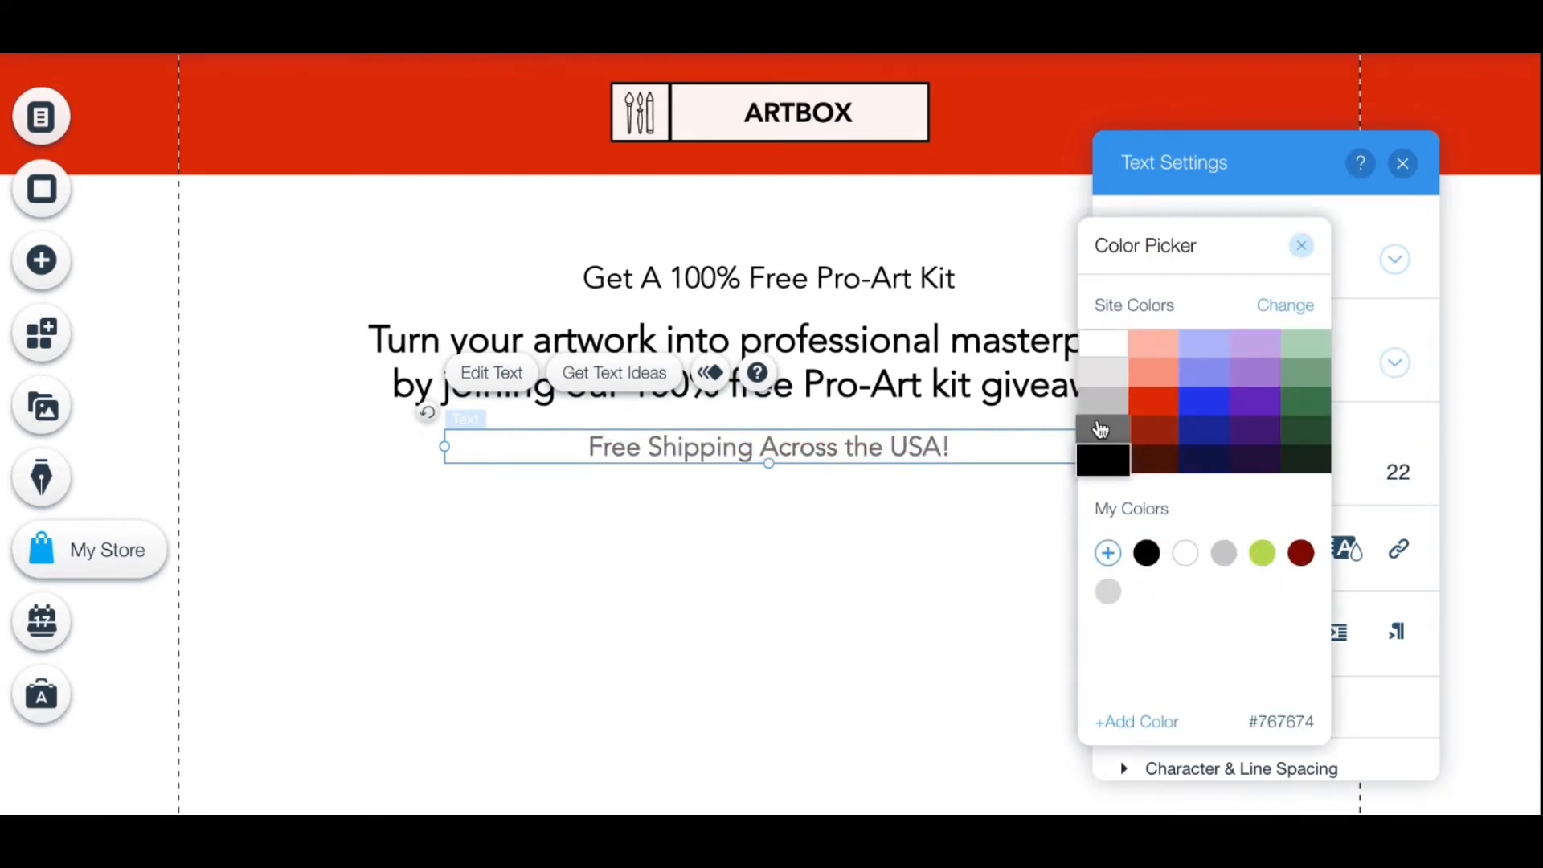
pyautogui.click(1224, 554)
pyautogui.click(1108, 553)
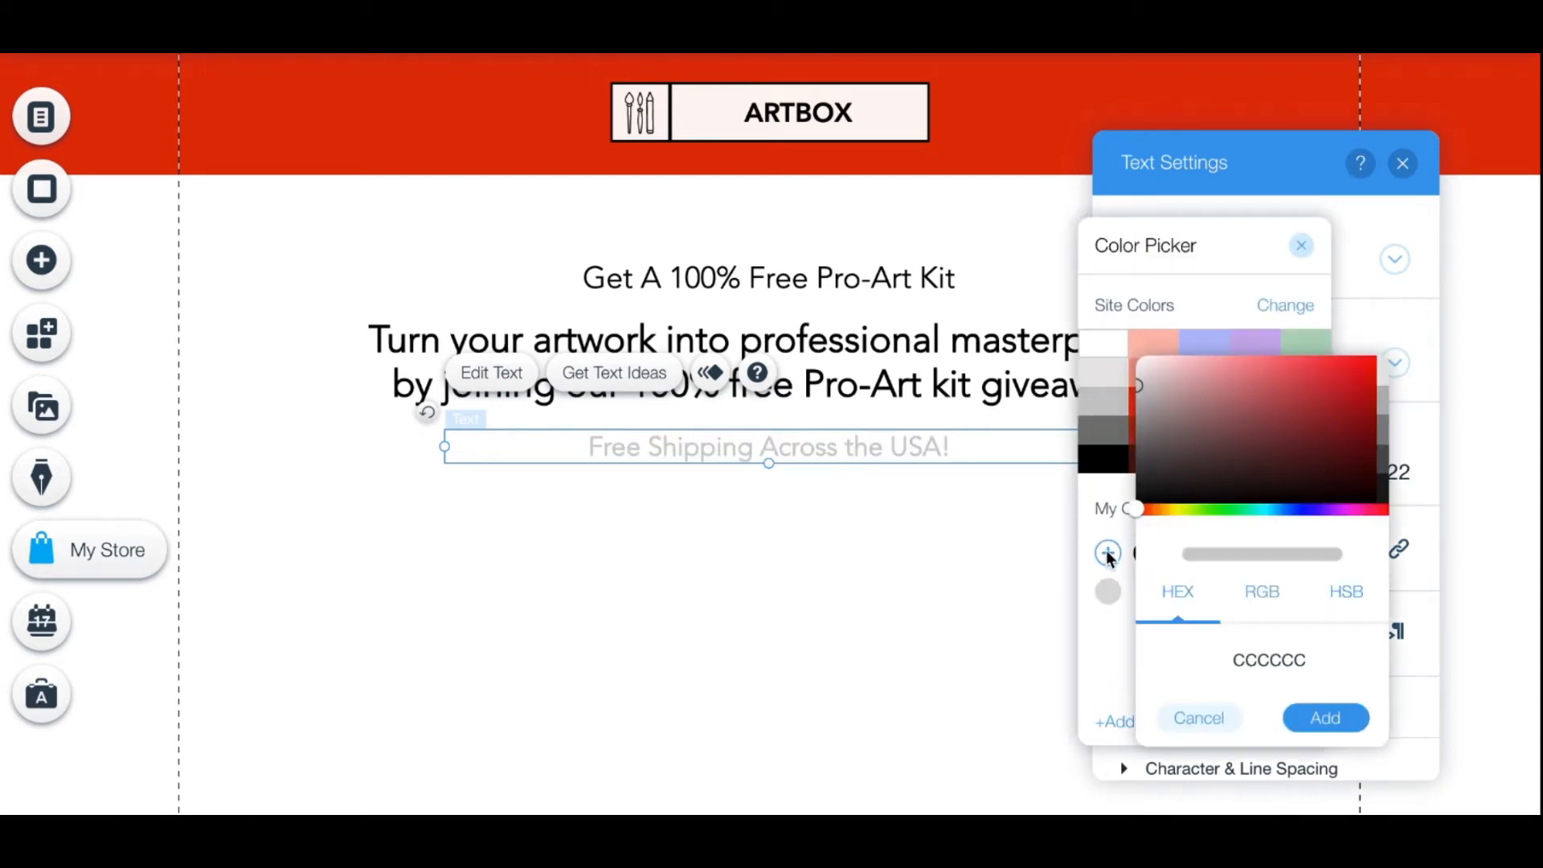
pyautogui.moveTo(1146, 435); pyautogui.dragTo(1127, 442)
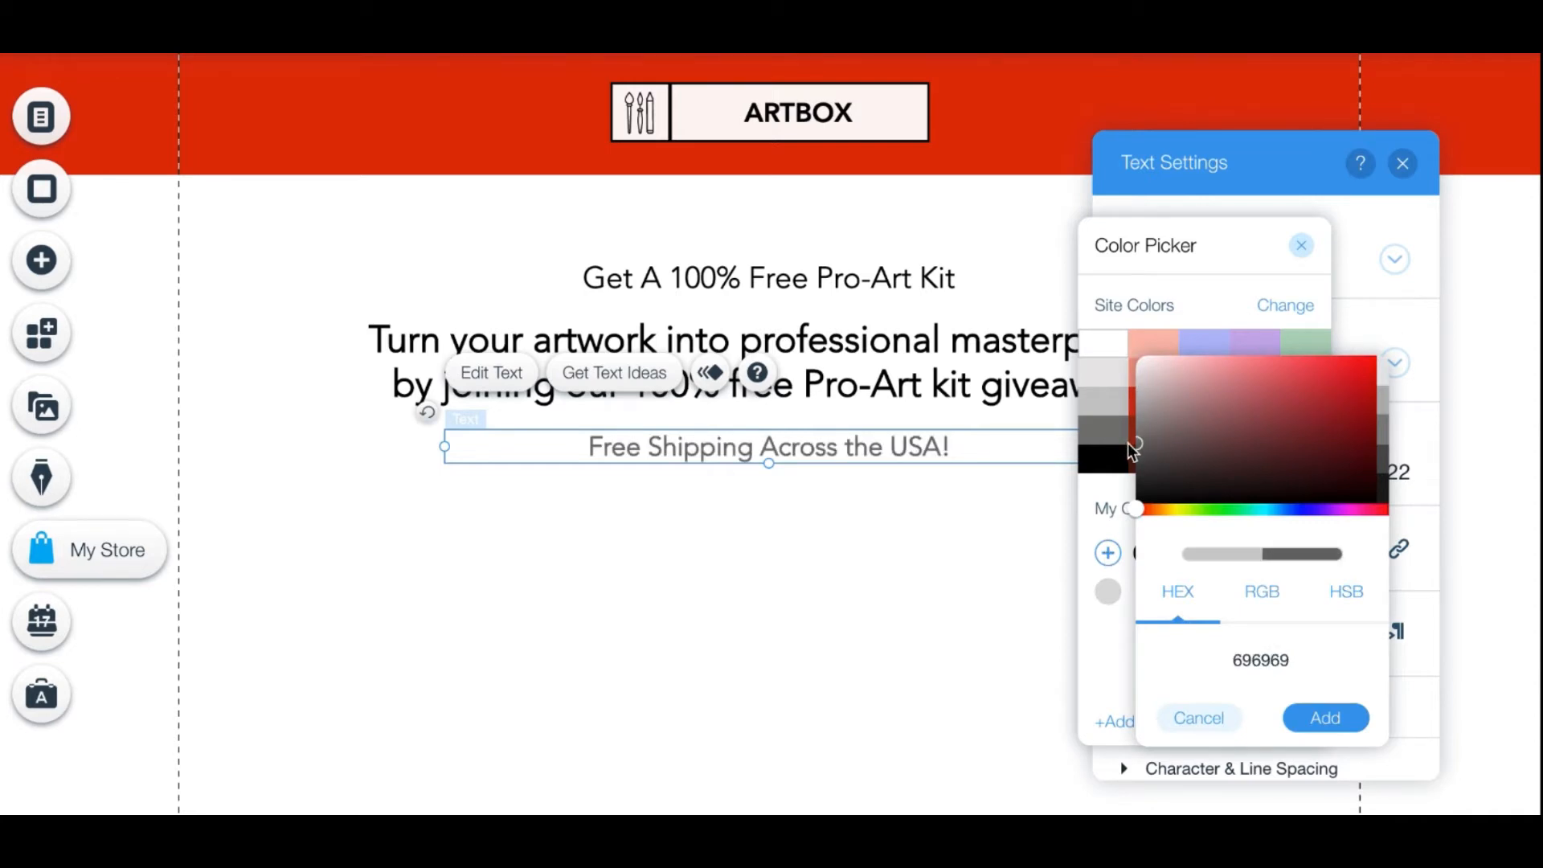
pyautogui.click(1318, 717)
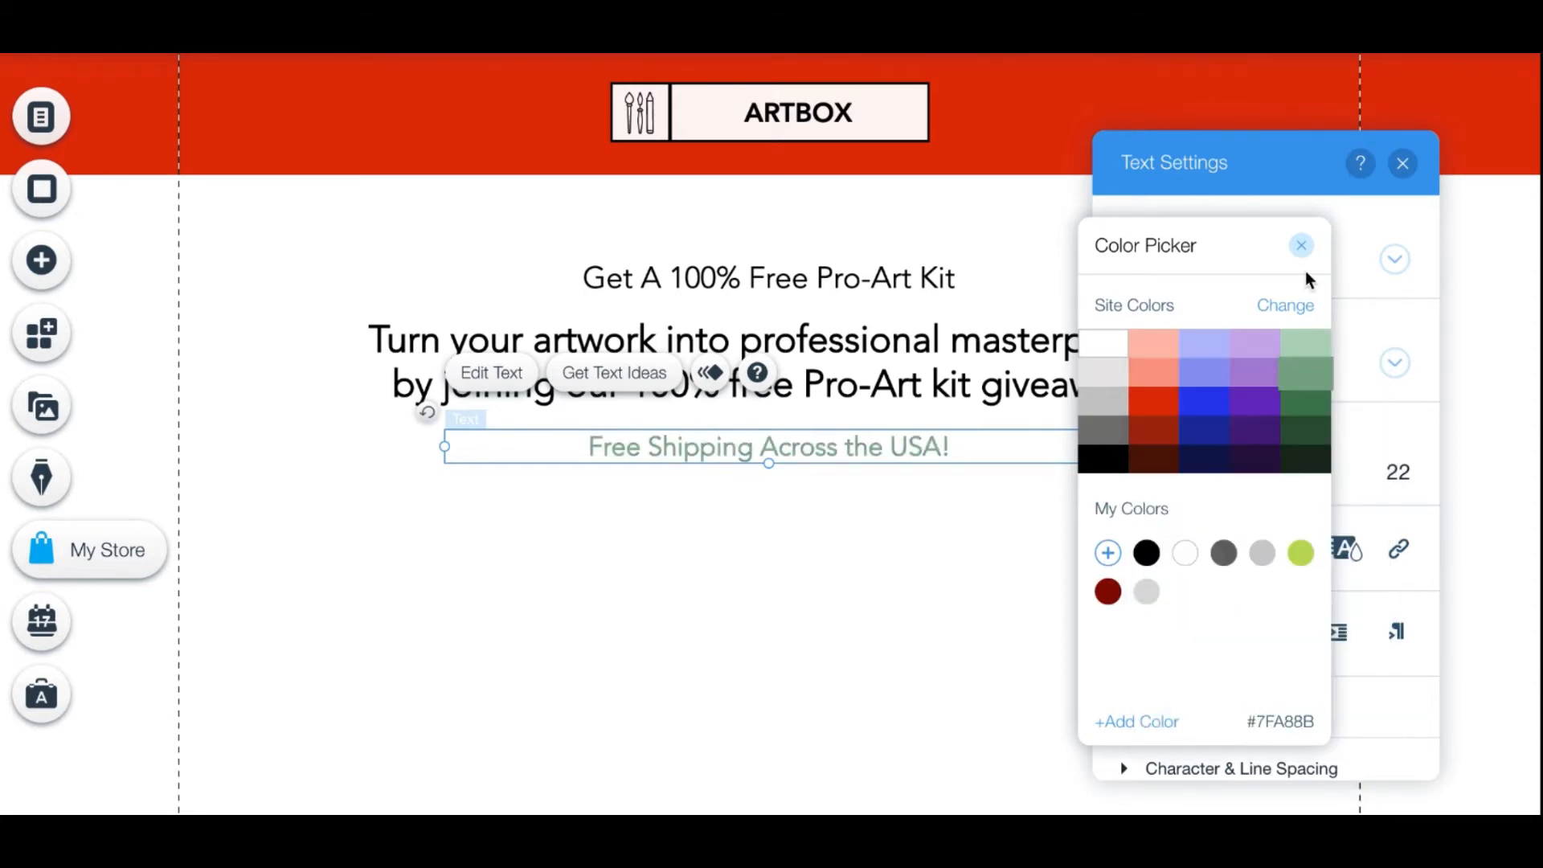
pyautogui.click(1301, 245)
pyautogui.click(1402, 164)
# Step: Nudge the shipping line slightly up, closer to the paragraph above it
pyautogui.click(887, 616)
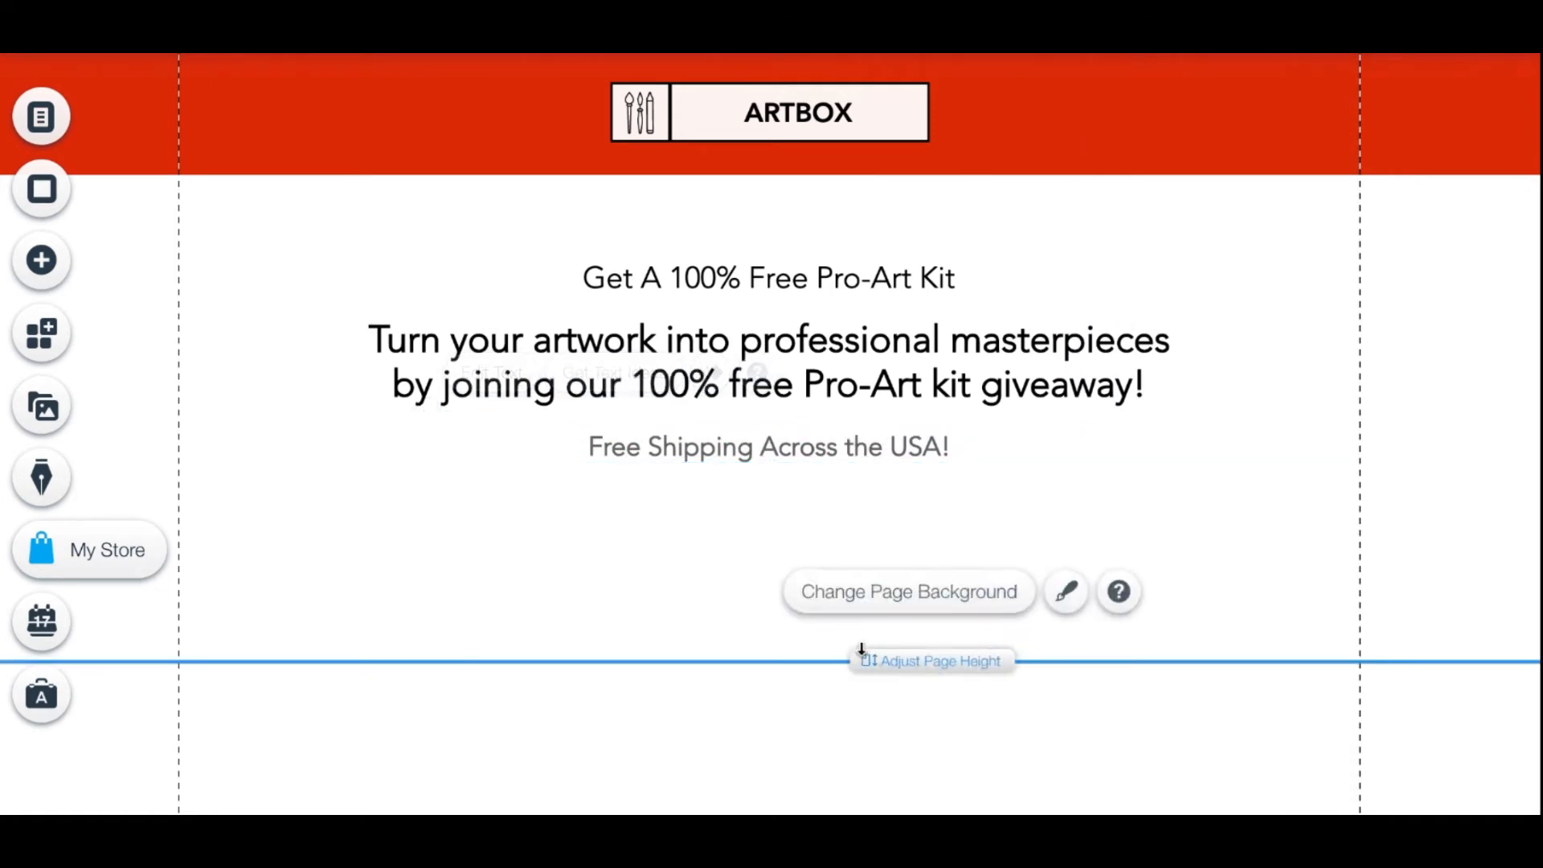
pyautogui.moveTo(771, 453); pyautogui.dragTo(769, 443)
pyautogui.click(767, 484)
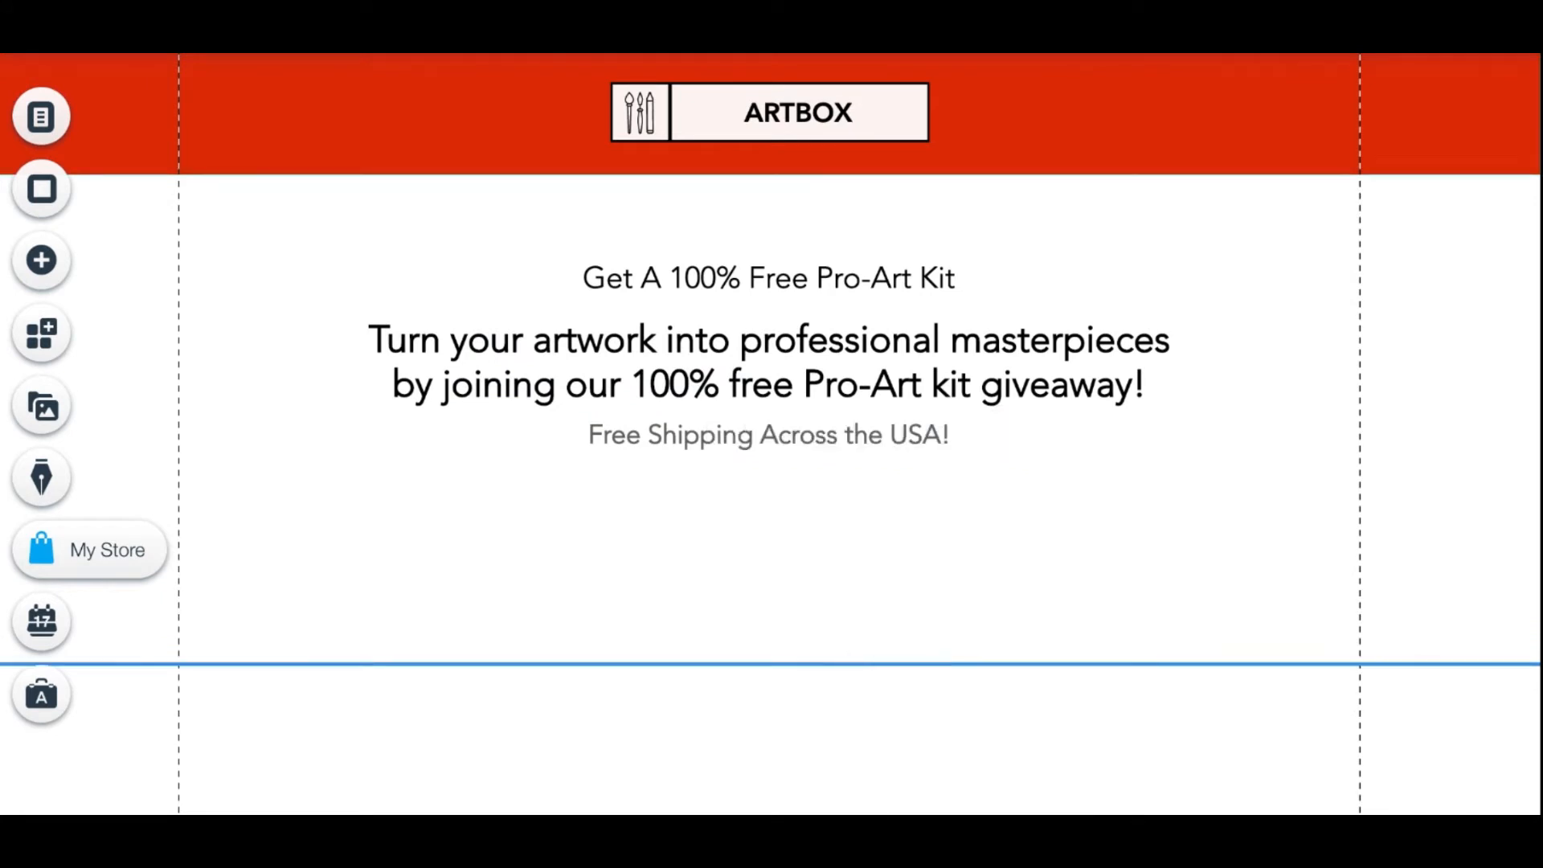
pyautogui.click(730, 575)
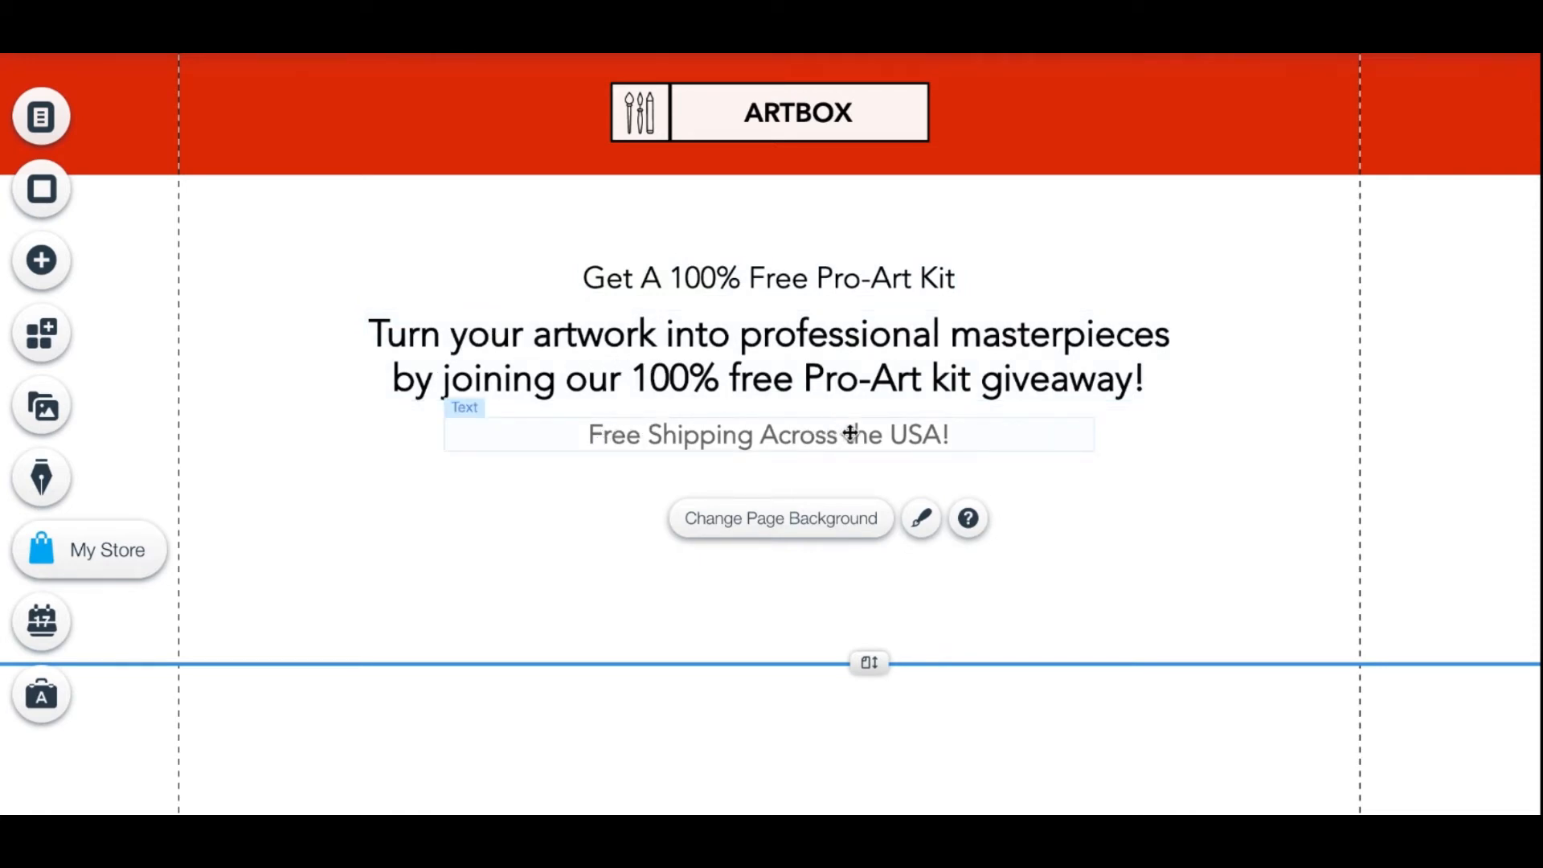
# Step: Add a Subscribe form with a single email field and red submit button from the Contact & Forms elements
pyautogui.click(29, 284)
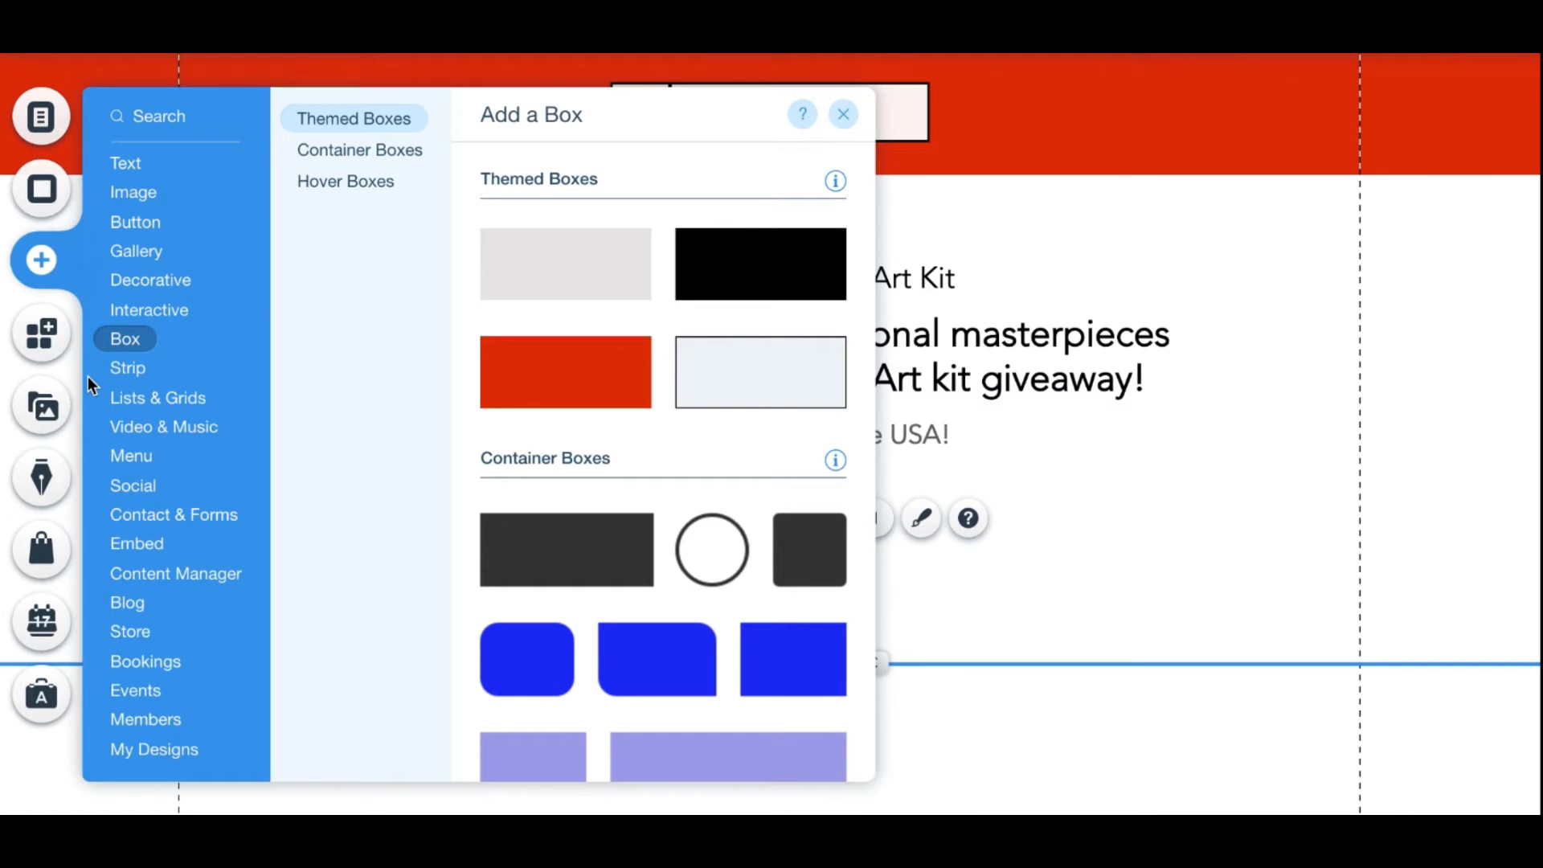
pyautogui.click(193, 516)
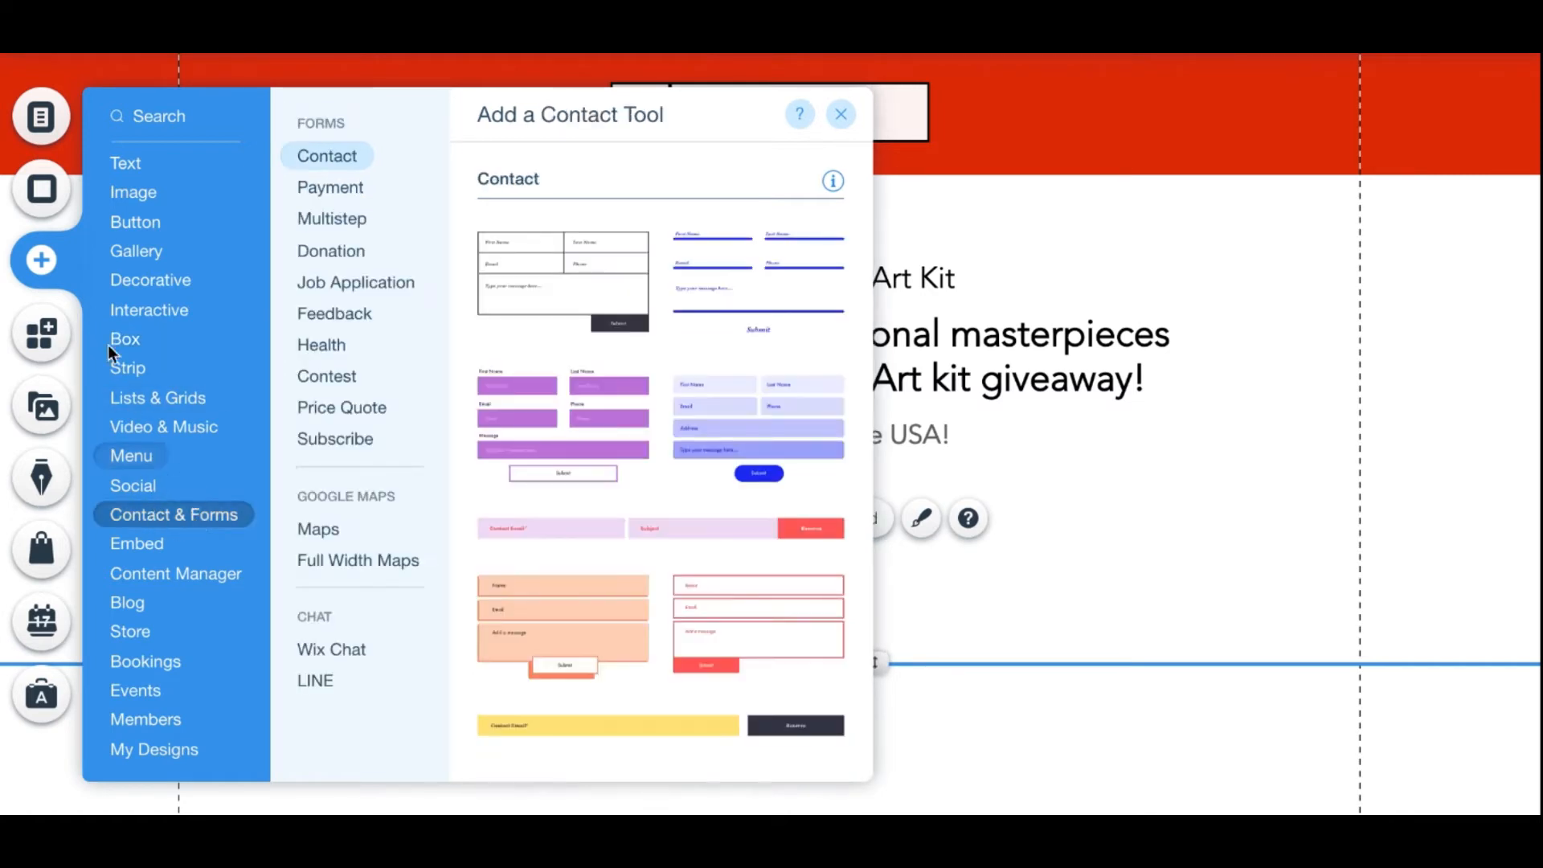
pyautogui.scroll(-3, 534, 528)
pyautogui.scroll(3, 689, 407)
pyautogui.scroll(-5, 689, 414)
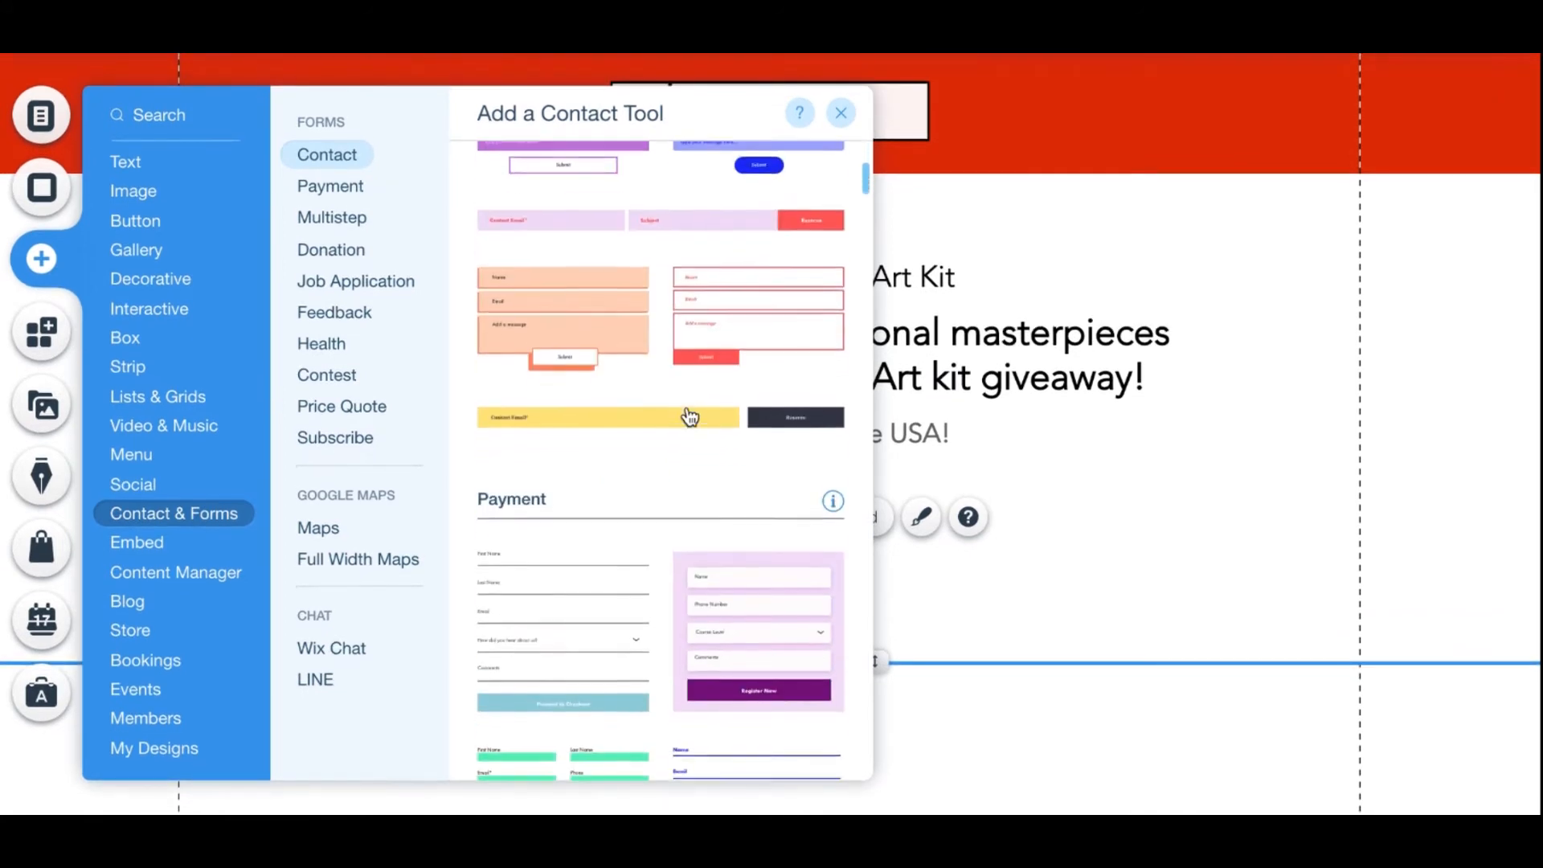
pyautogui.scroll(-3, 689, 414)
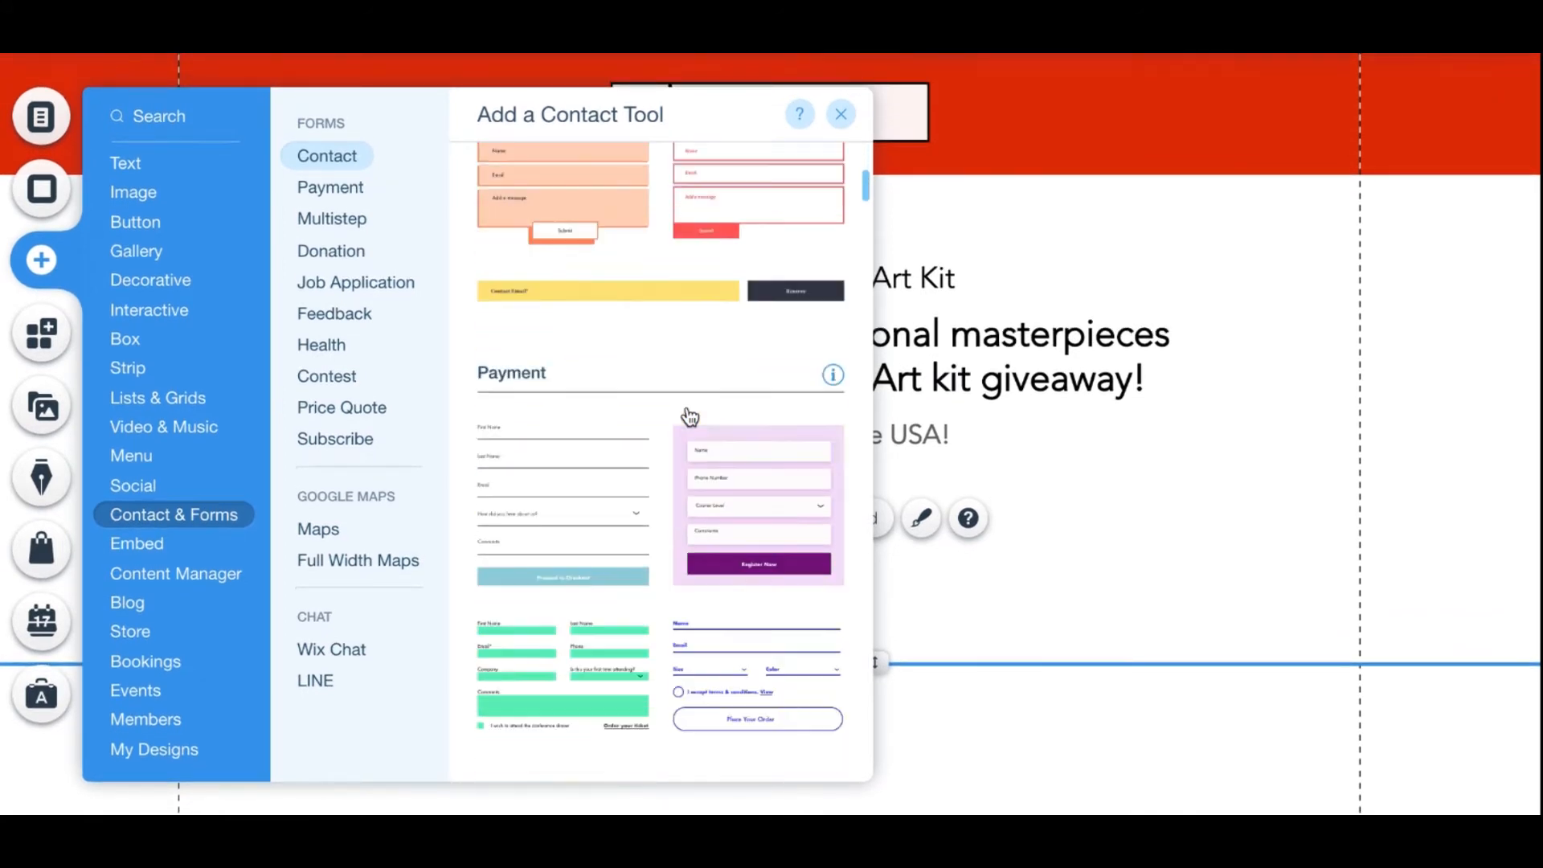
pyautogui.click(357, 381)
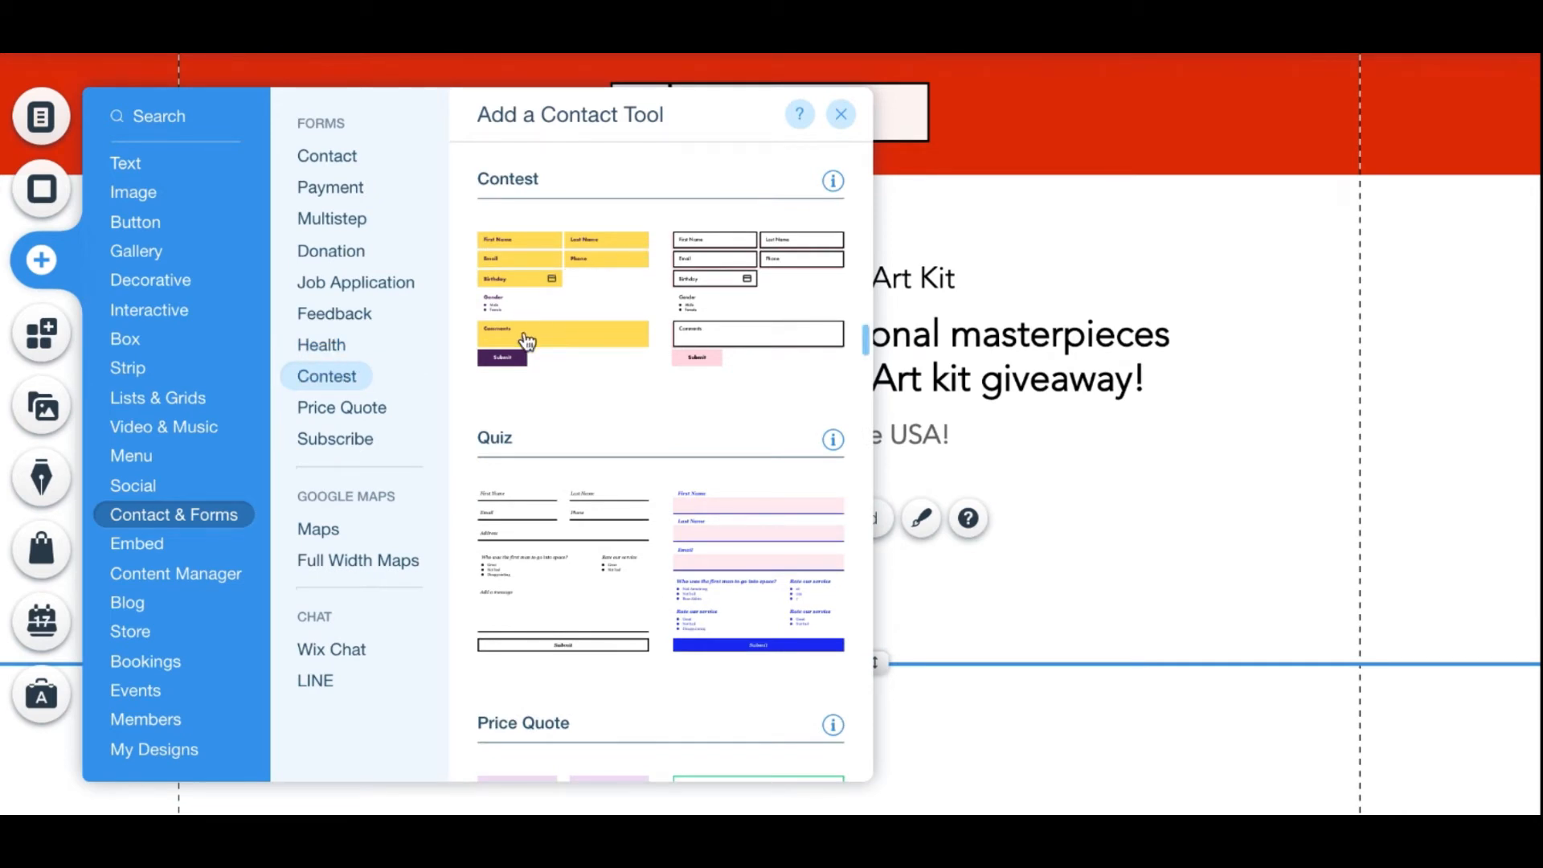
pyautogui.click(344, 408)
pyautogui.click(350, 442)
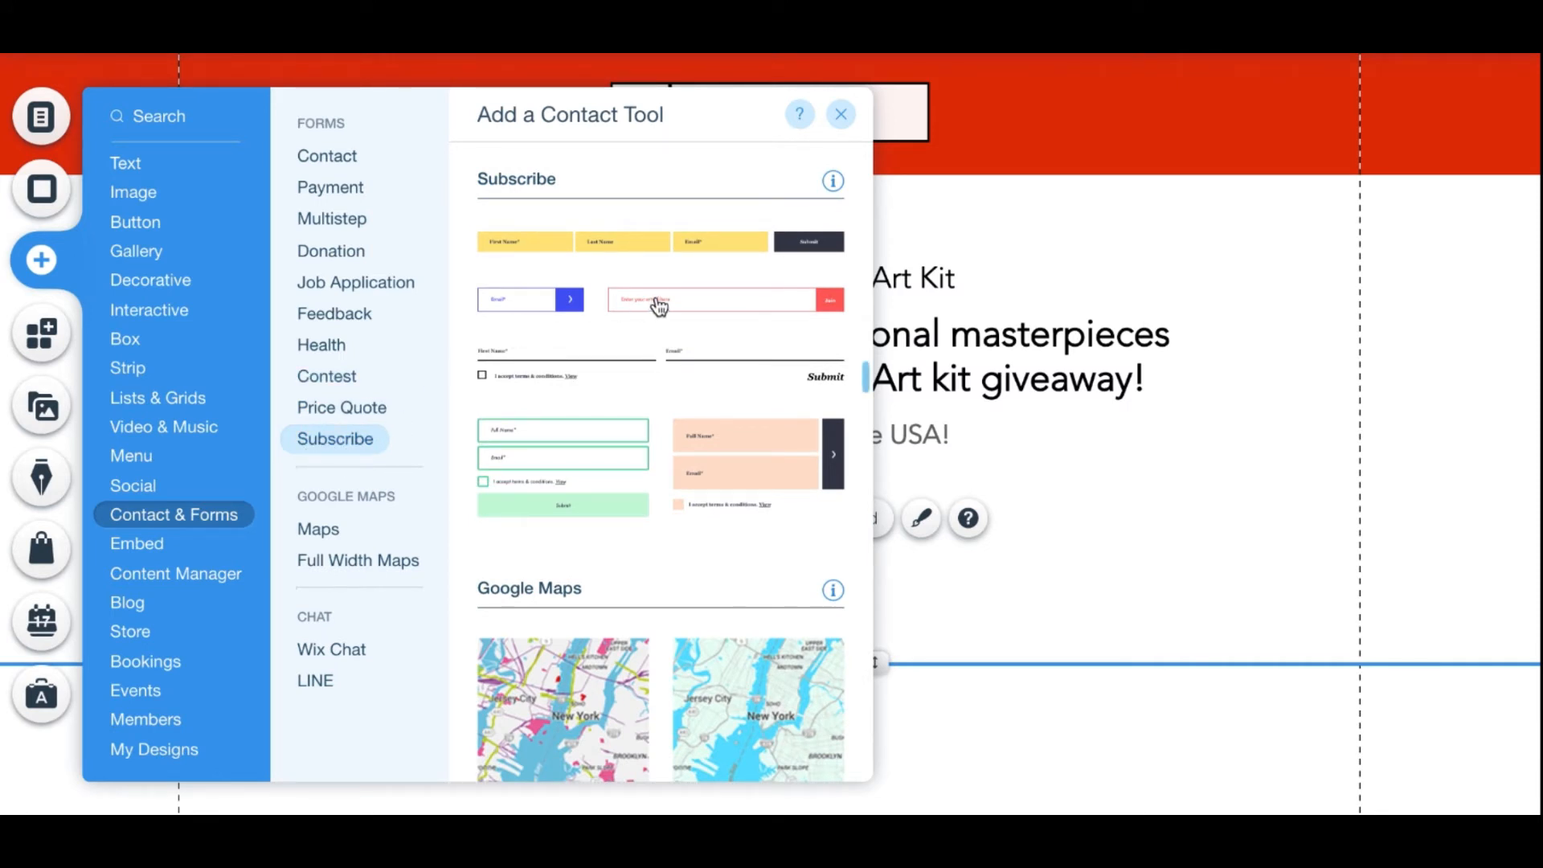
pyautogui.scroll(1, 621, 335)
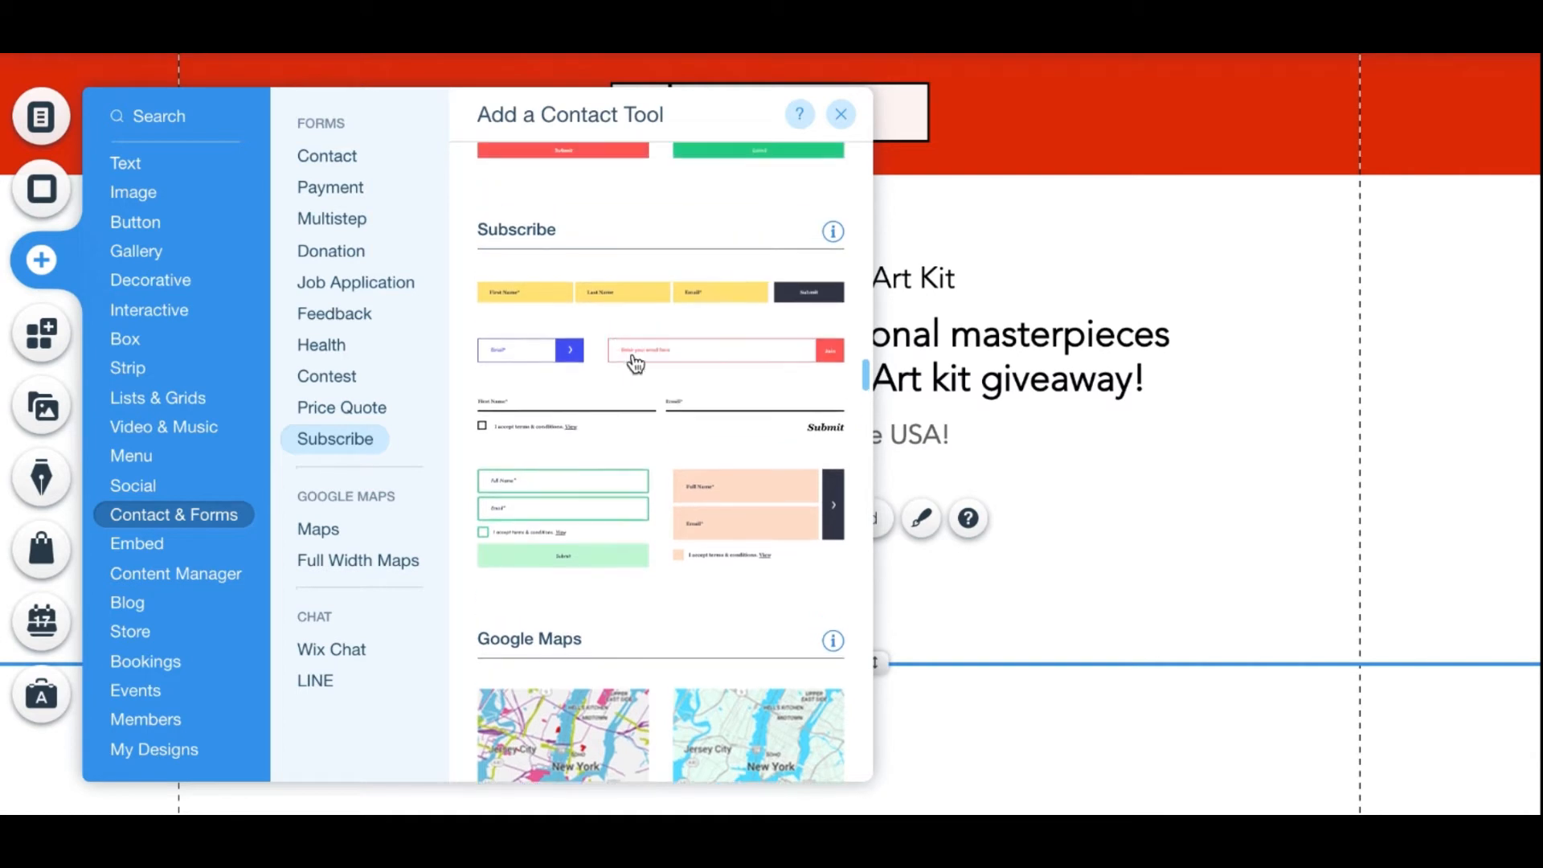
pyautogui.click(680, 356)
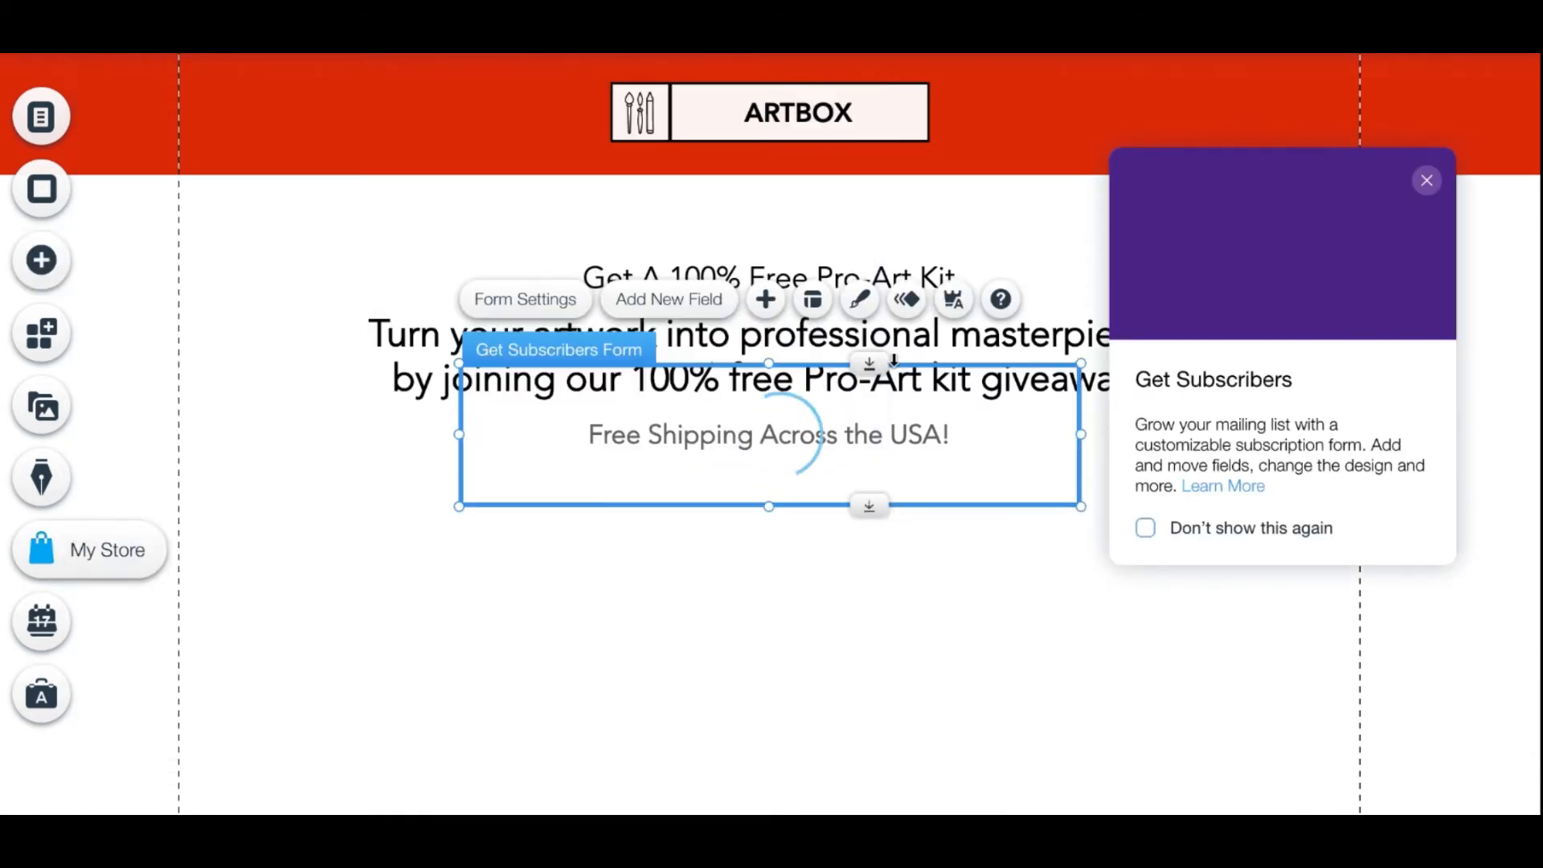
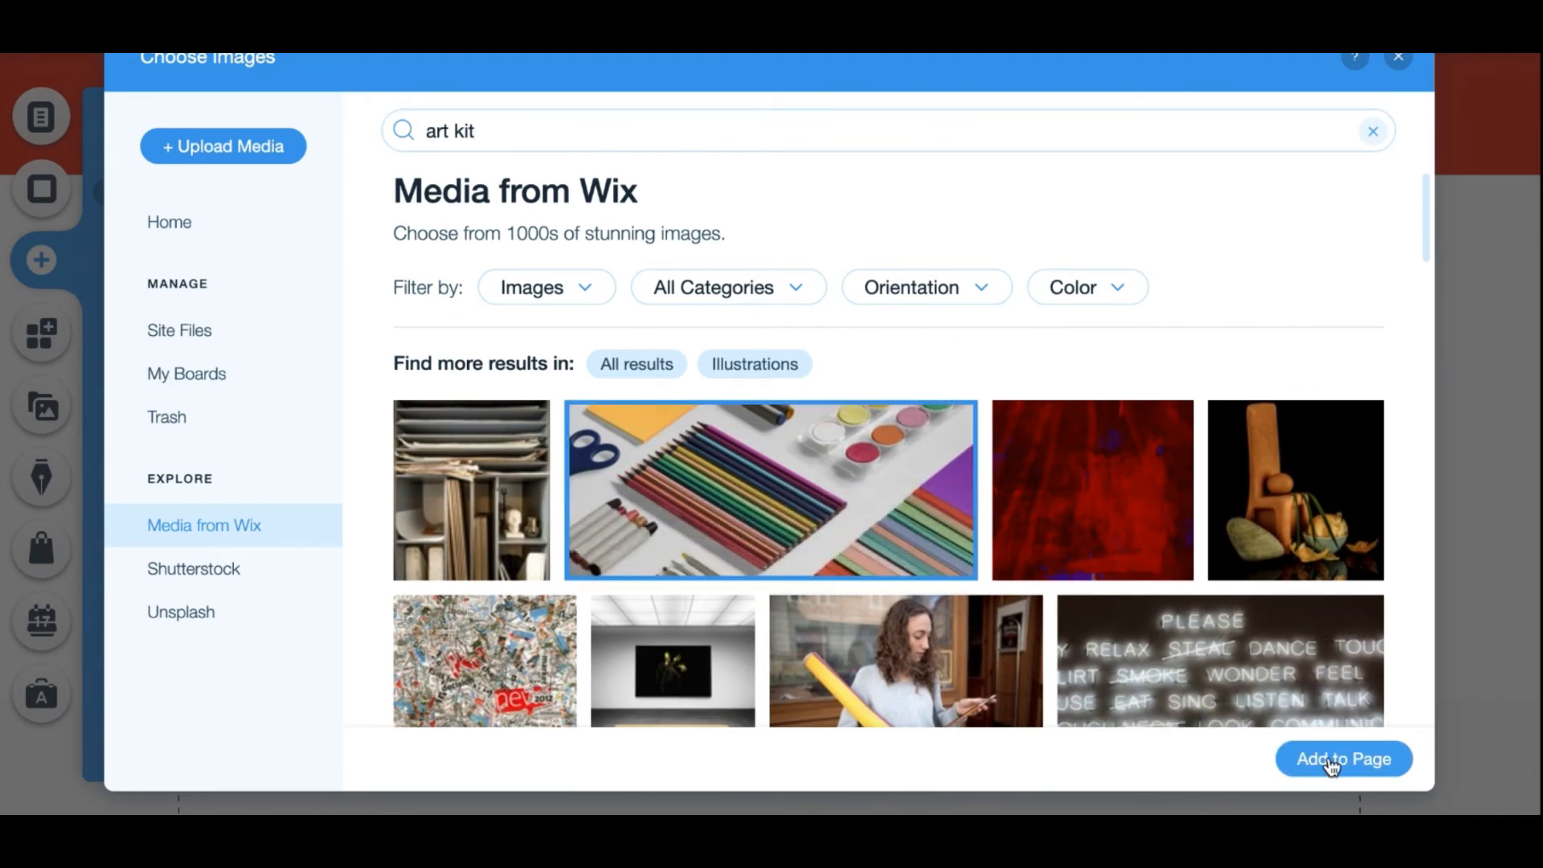
# Step: Add the art kit photo to the page and position it centred below the subscribe form
pyautogui.click(1331, 761)
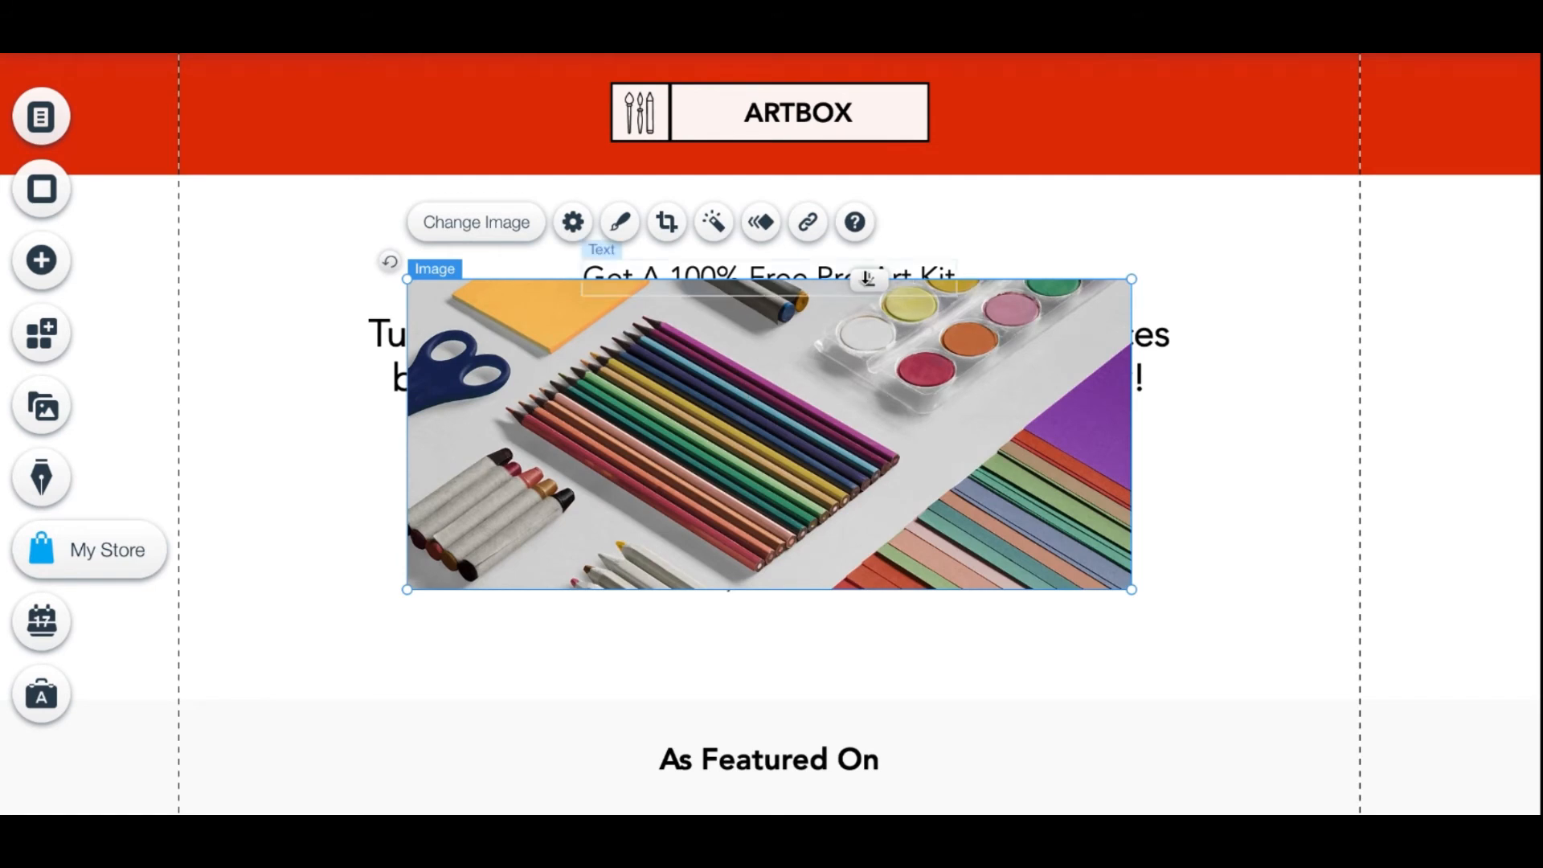
pyautogui.moveTo(867, 321); pyautogui.dragTo(855, 284)
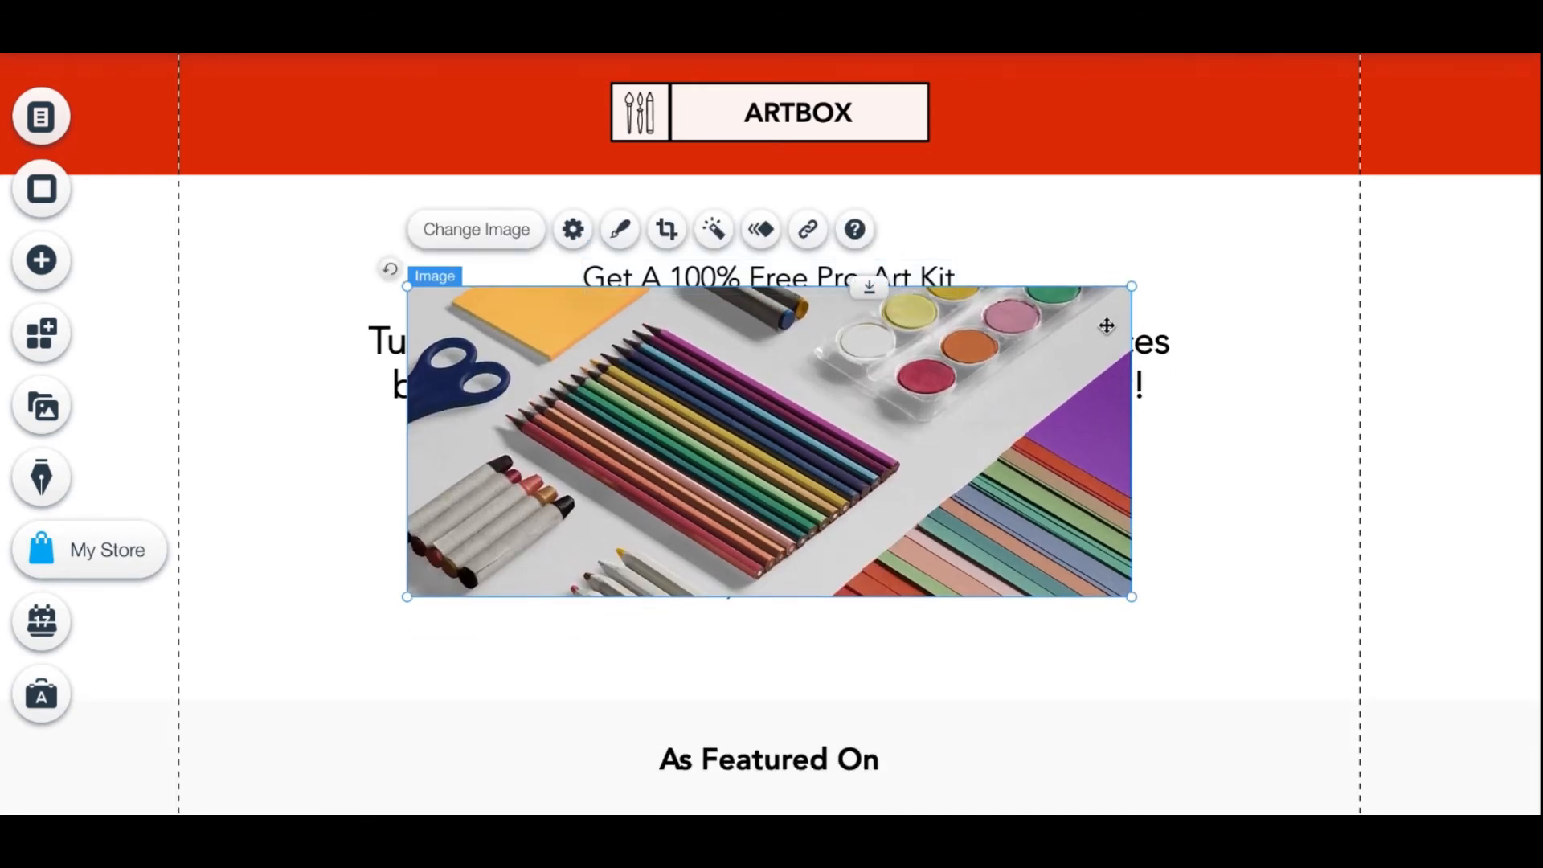
pyautogui.moveTo(1074, 501); pyautogui.dragTo(1327, 345)
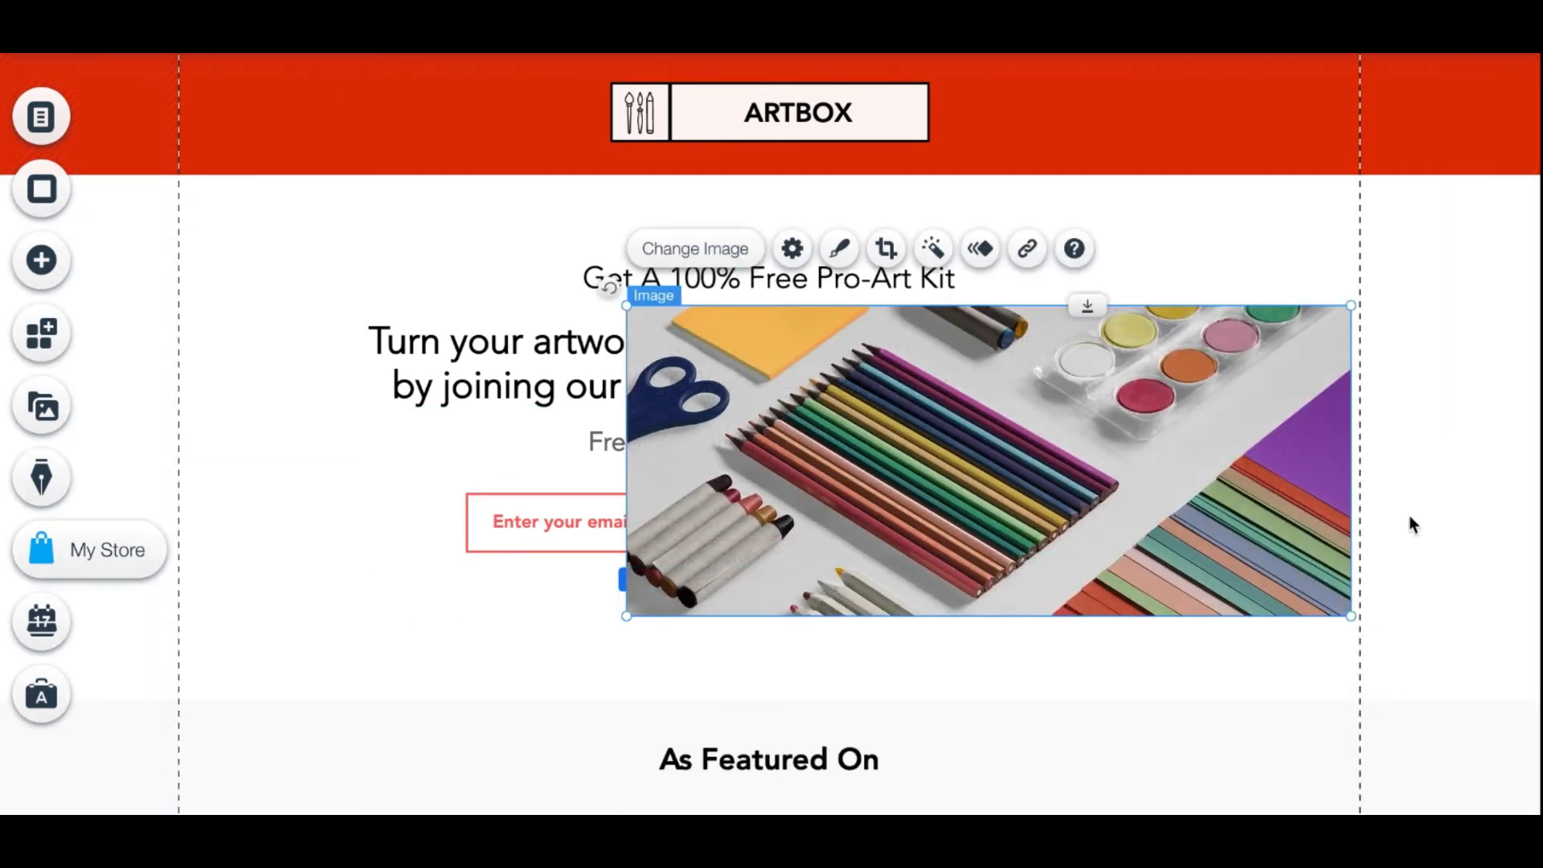
pyautogui.scroll(-3, 1302, 501)
pyautogui.click(1213, 513)
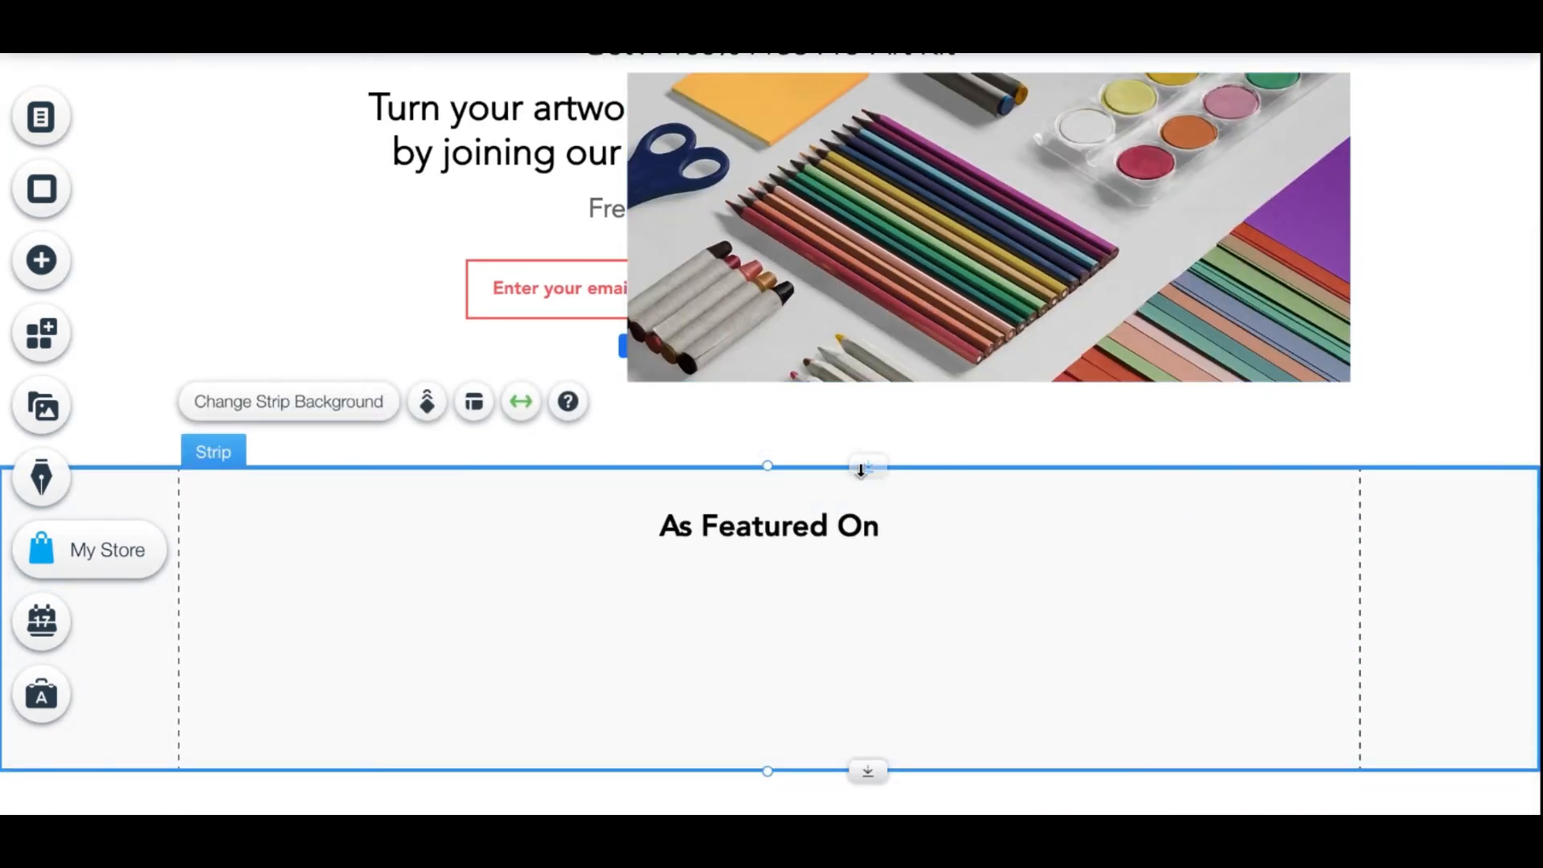
pyautogui.moveTo(1005, 249)
pyautogui.mouseDown()
pyautogui.moveTo(840, 501)
pyautogui.moveTo(783, 557)
pyautogui.moveTo(780, 609)
pyautogui.moveTo(792, 580)
pyautogui.mouseUp()
pyautogui.click(1291, 513)
# Step: Review the layout between the new photo and the 'As Featured On' strip
pyautogui.scroll(3, 1291, 518)
pyautogui.scroll(-2, 1292, 519)
pyautogui.scroll(2, 1291, 519)
pyautogui.scroll(-4, 1257, 394)
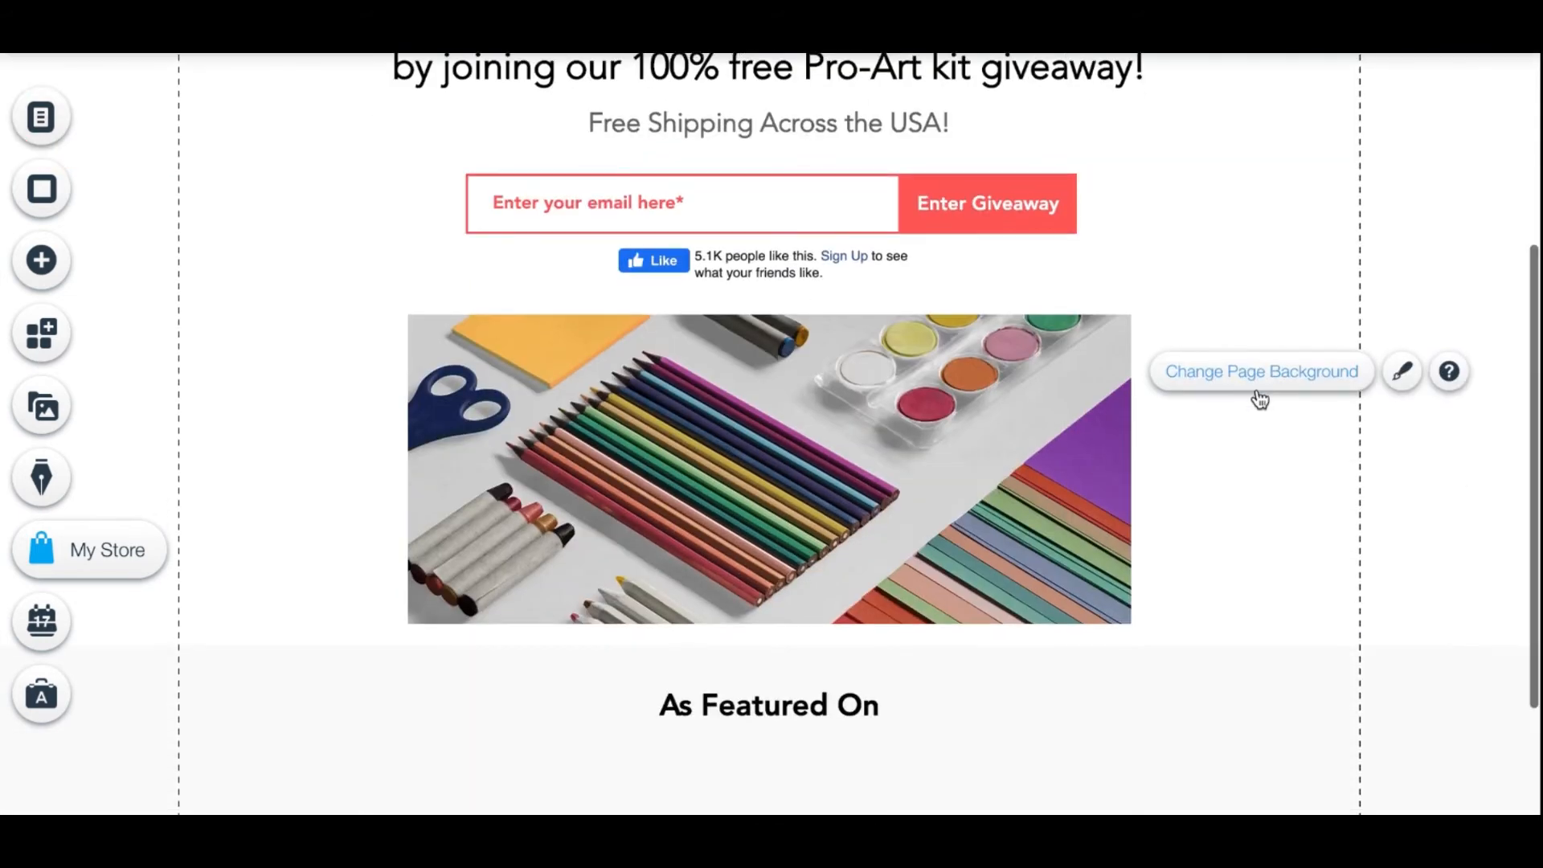
pyautogui.scroll(-2, 841, 465)
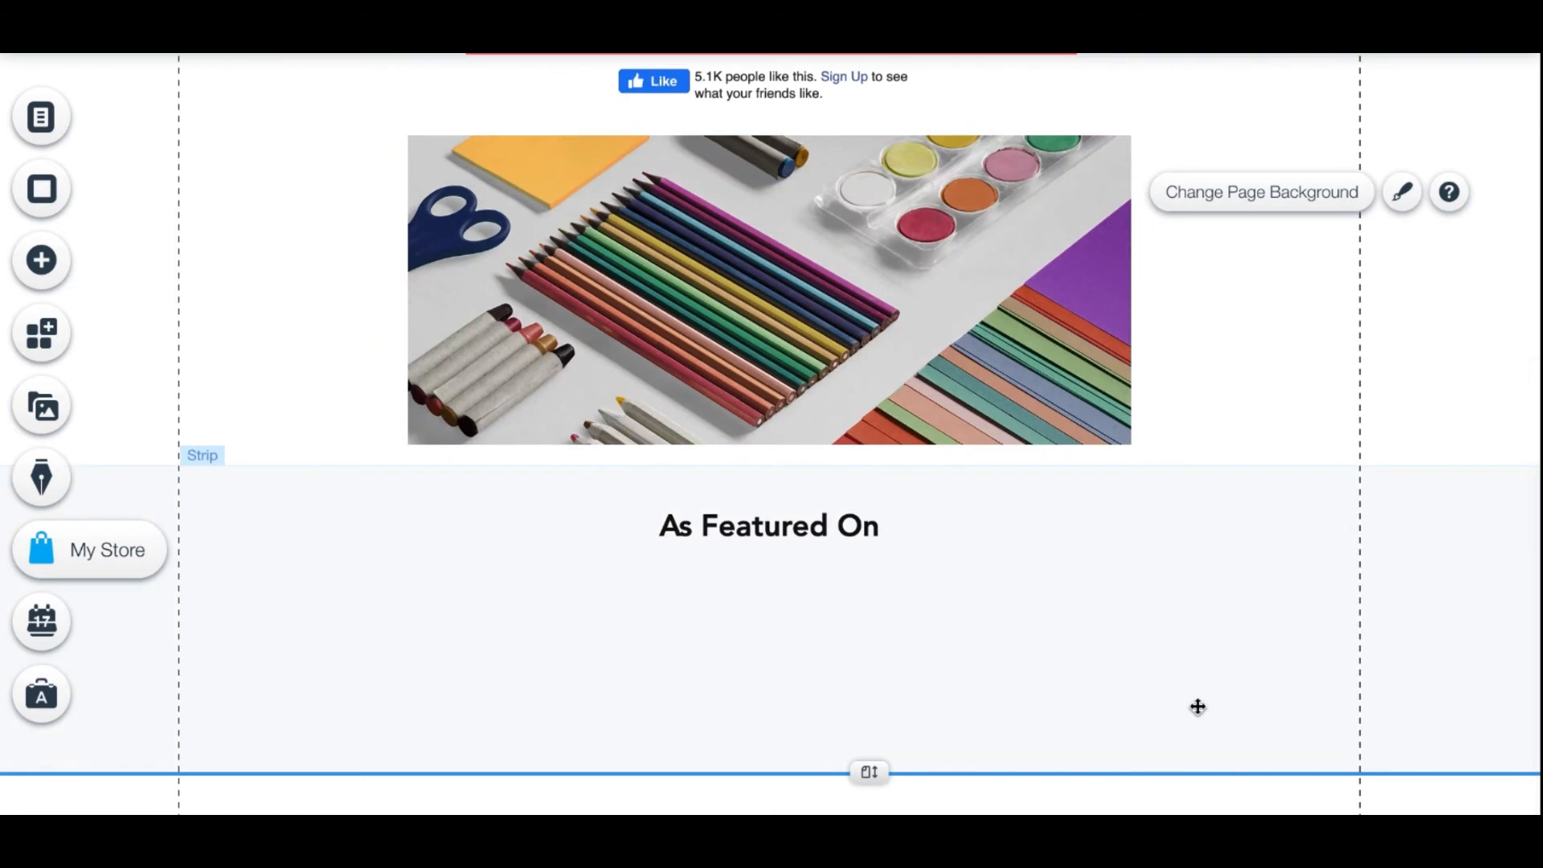
pyautogui.scroll(6, 1198, 709)
pyautogui.scroll(-6, 1199, 713)
pyautogui.scroll(6, 1054, 661)
pyautogui.scroll(-5, 788, 506)
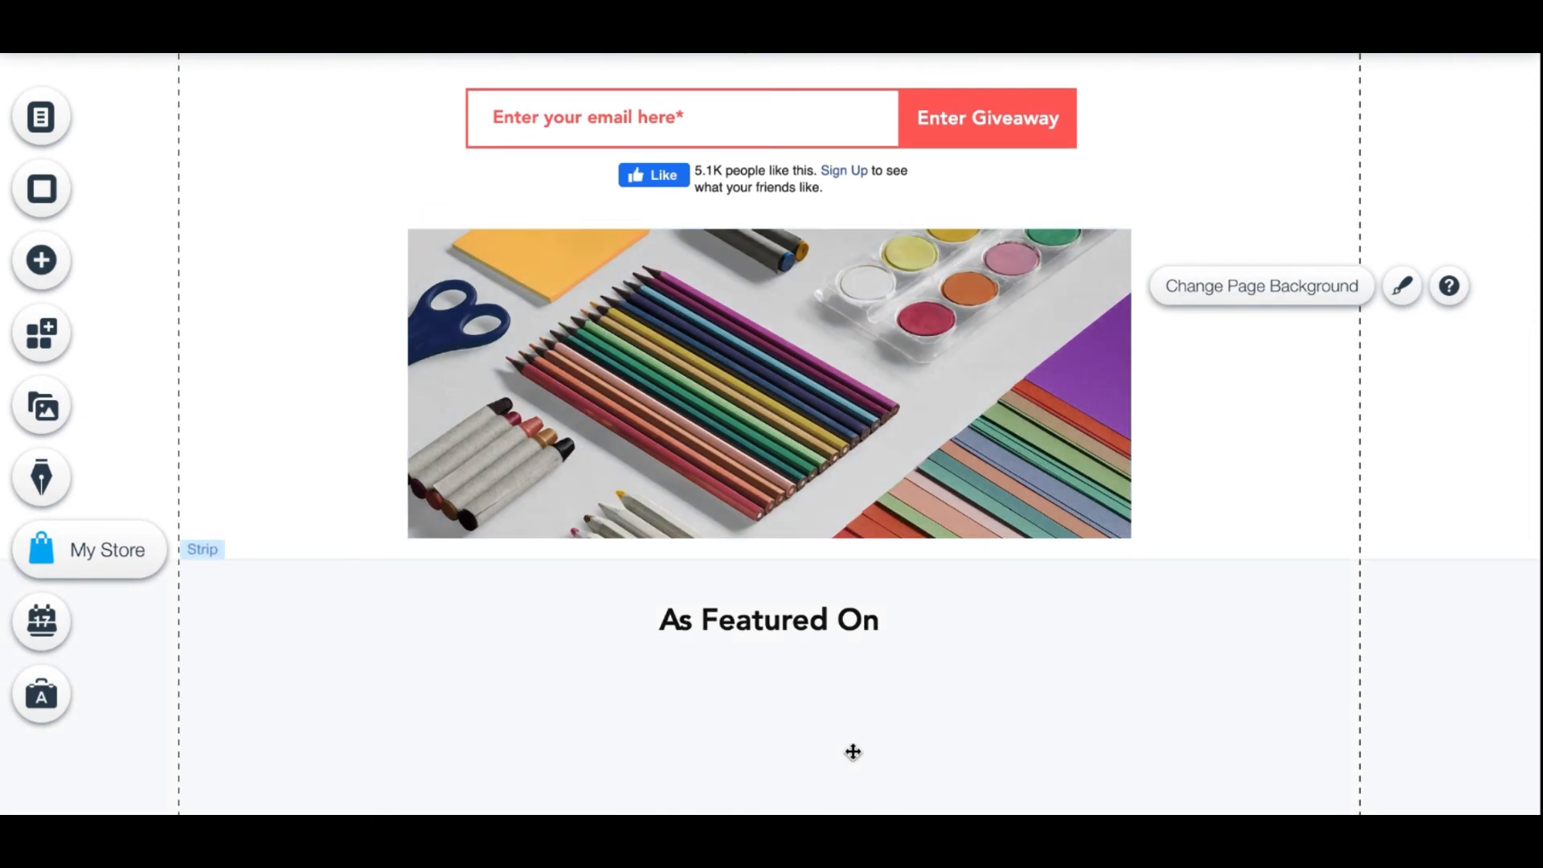
# Step: Try the art kit photo as the background image of the 'As Featured On' strip
pyautogui.click(850, 750)
pyautogui.click(359, 516)
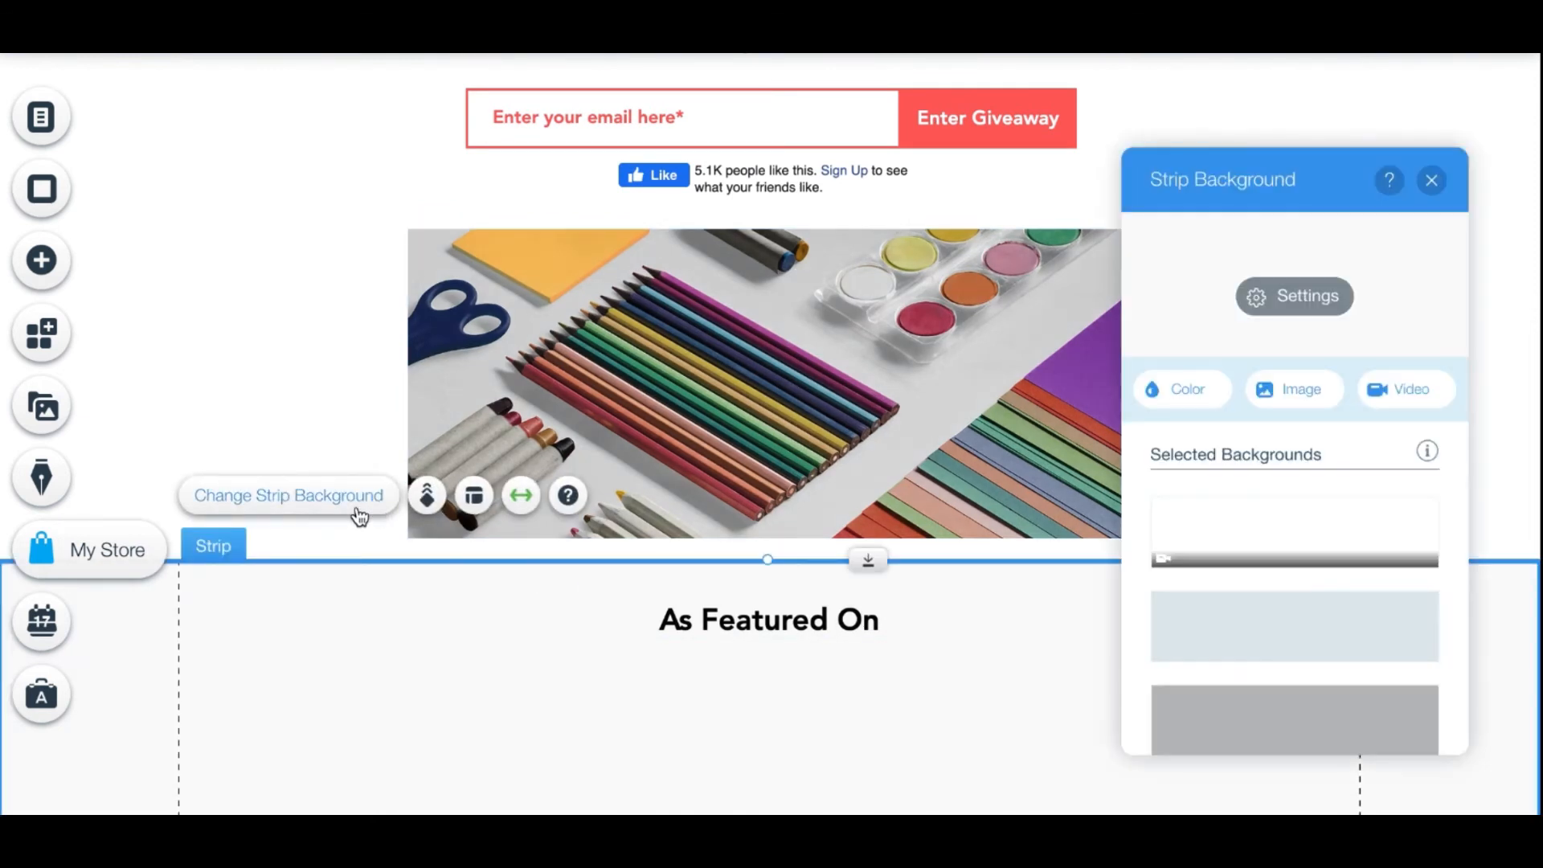
pyautogui.click(1300, 397)
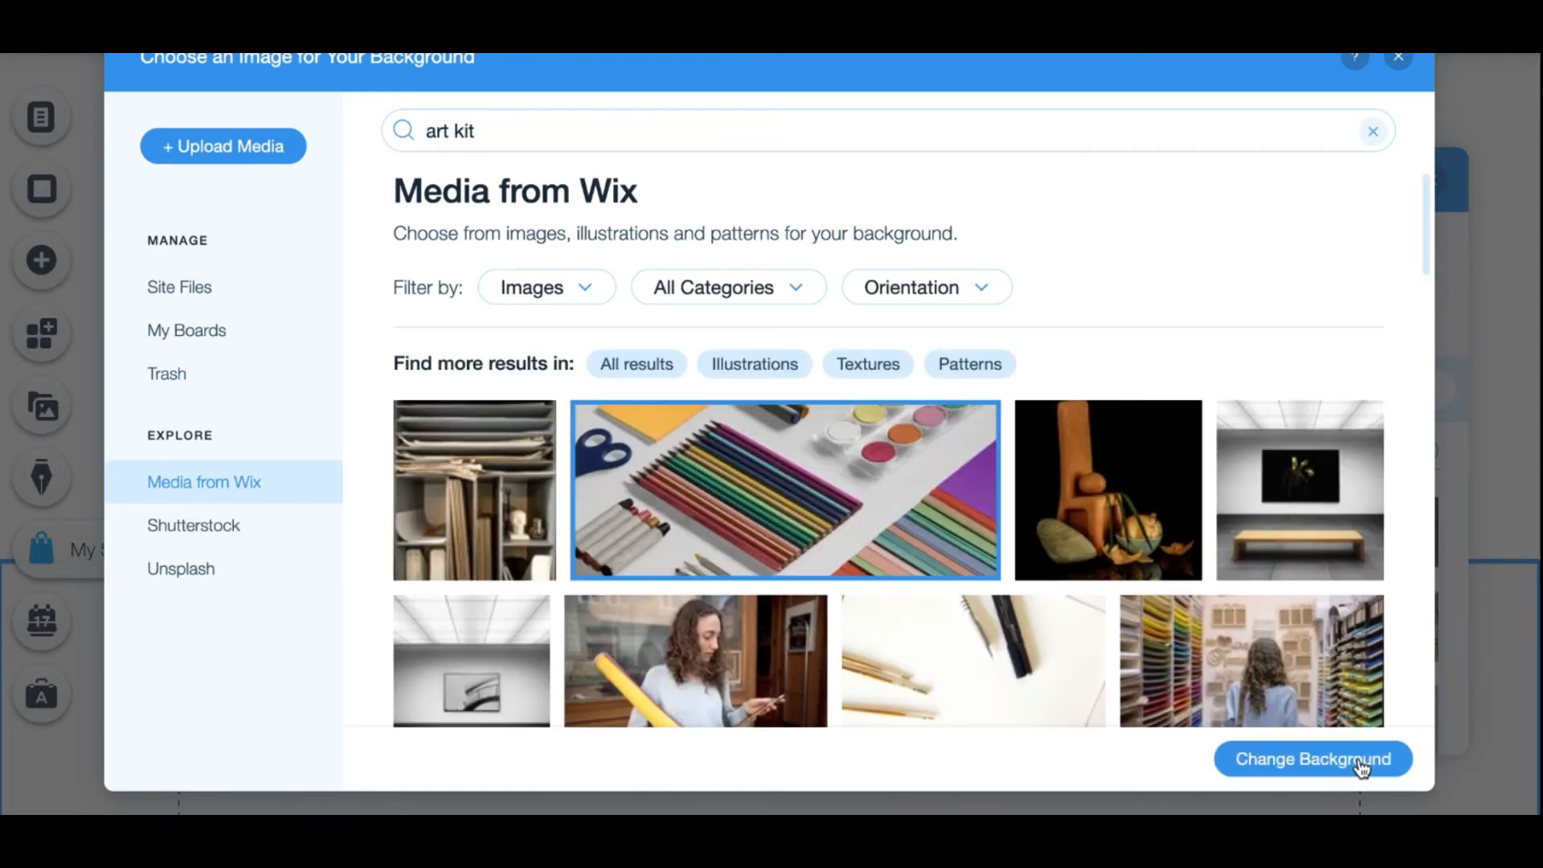
pyautogui.click(1361, 768)
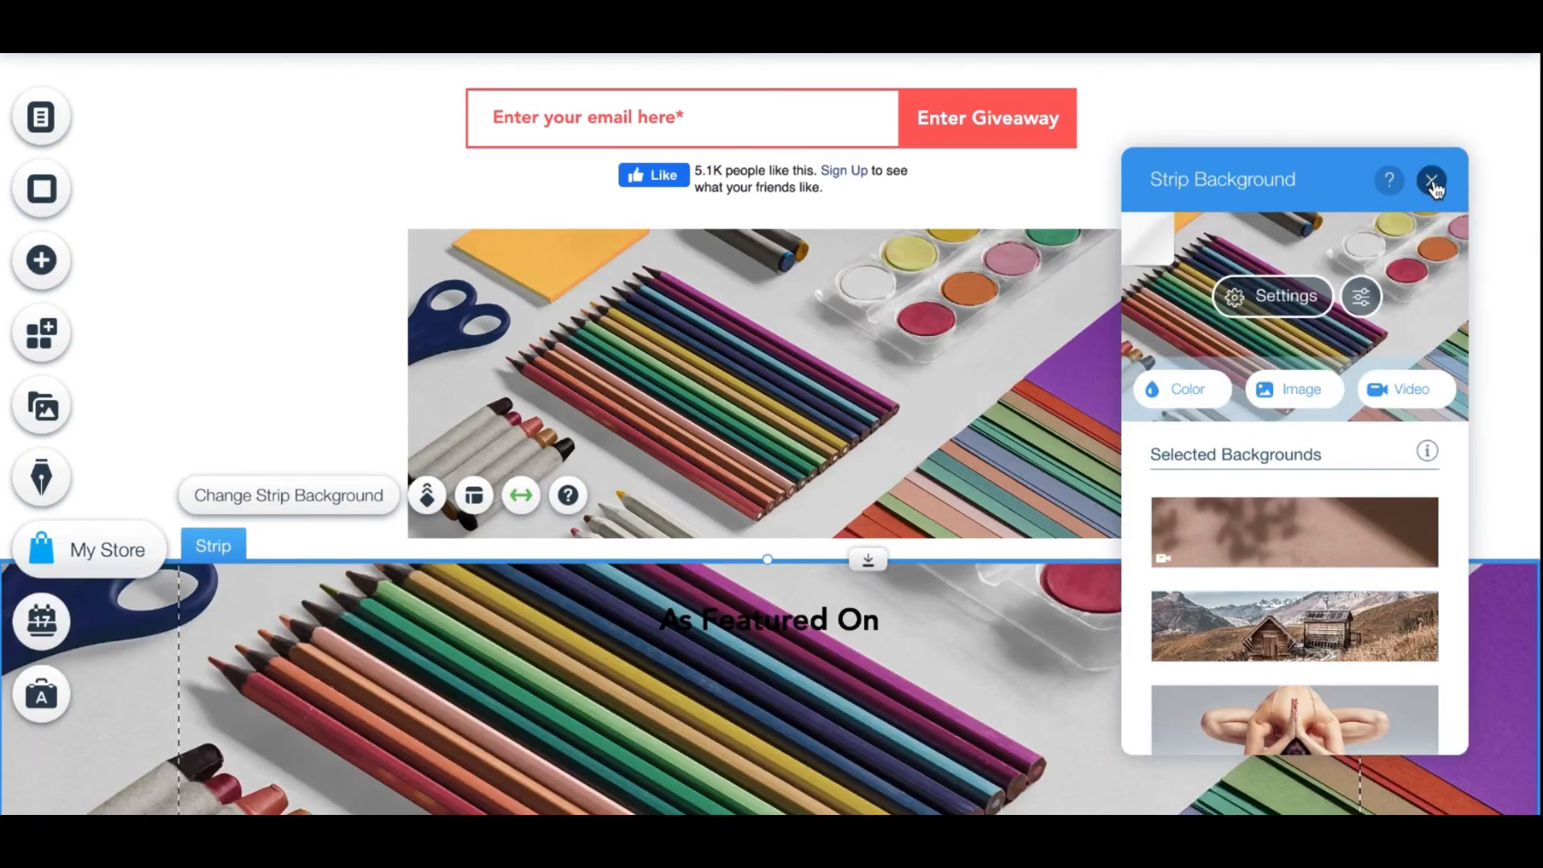
pyautogui.click(1430, 177)
pyautogui.scroll(-1, 1270, 475)
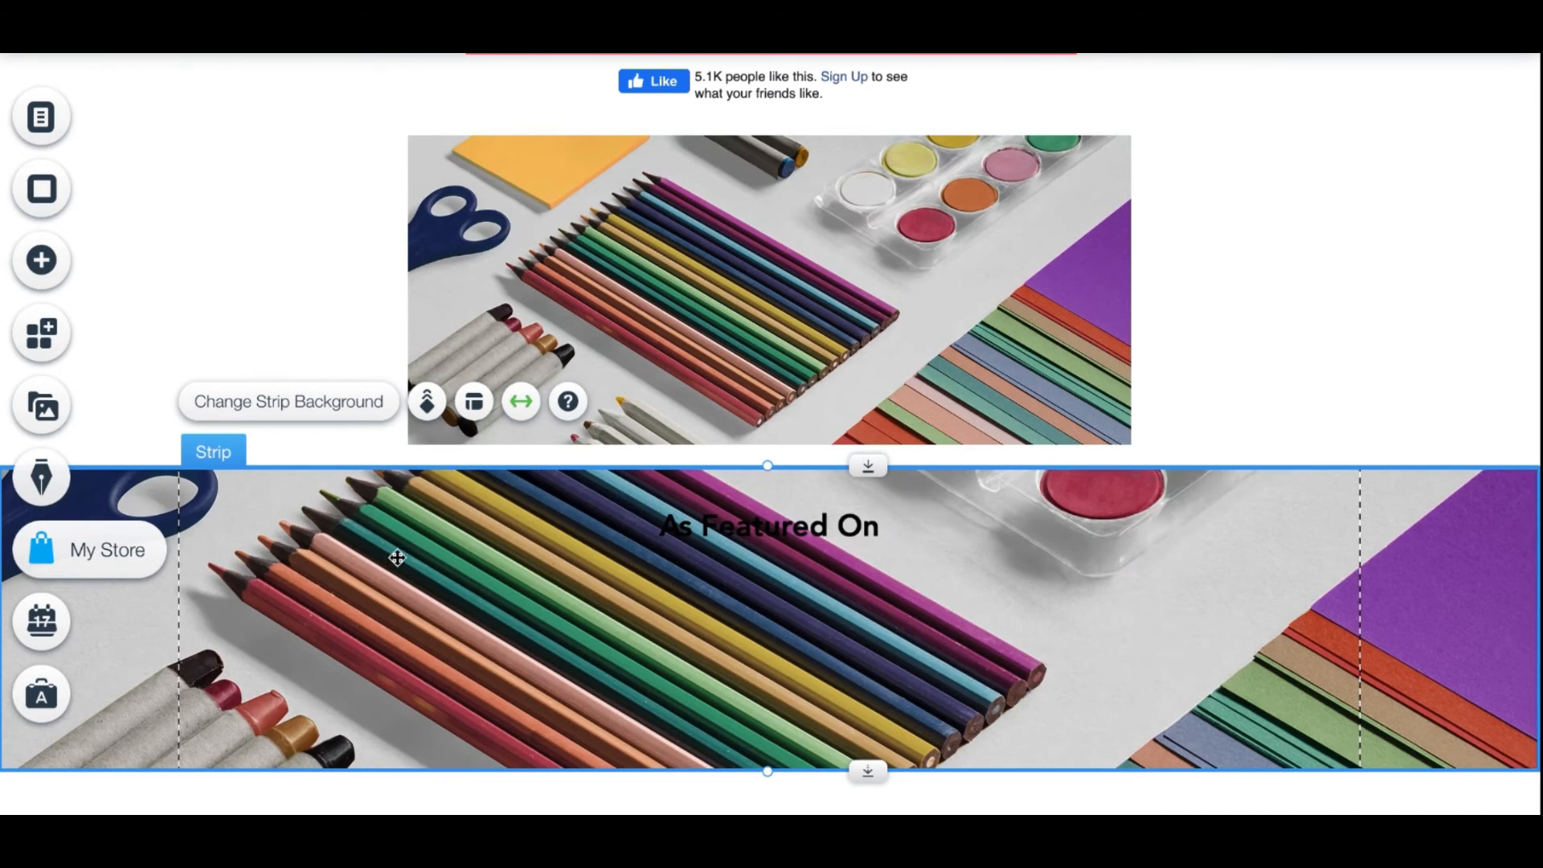
pyautogui.scroll(3, 958, 581)
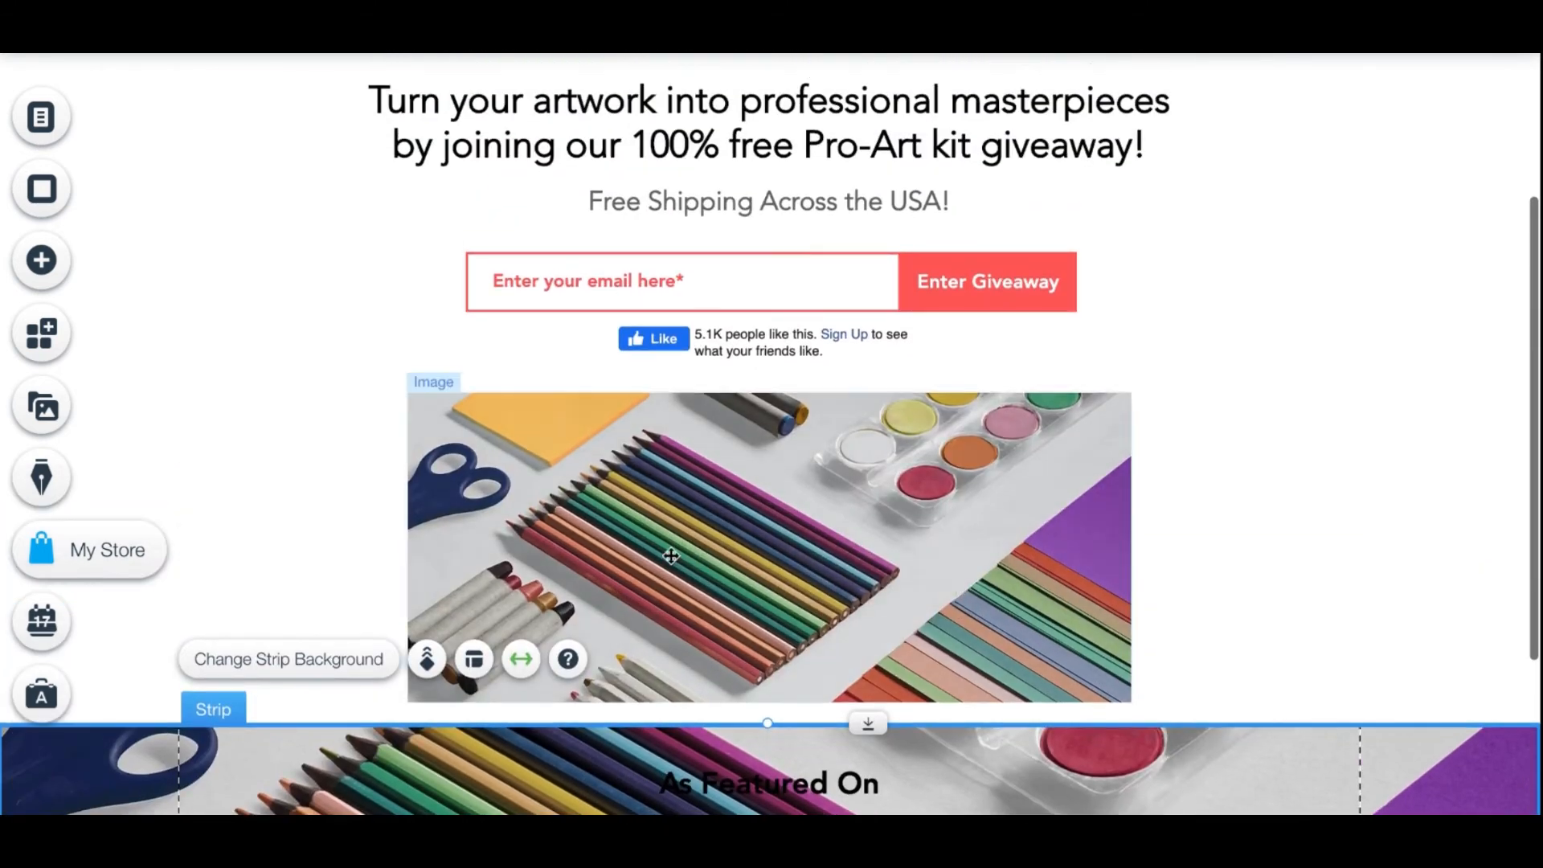
pyautogui.scroll(-3, 802, 570)
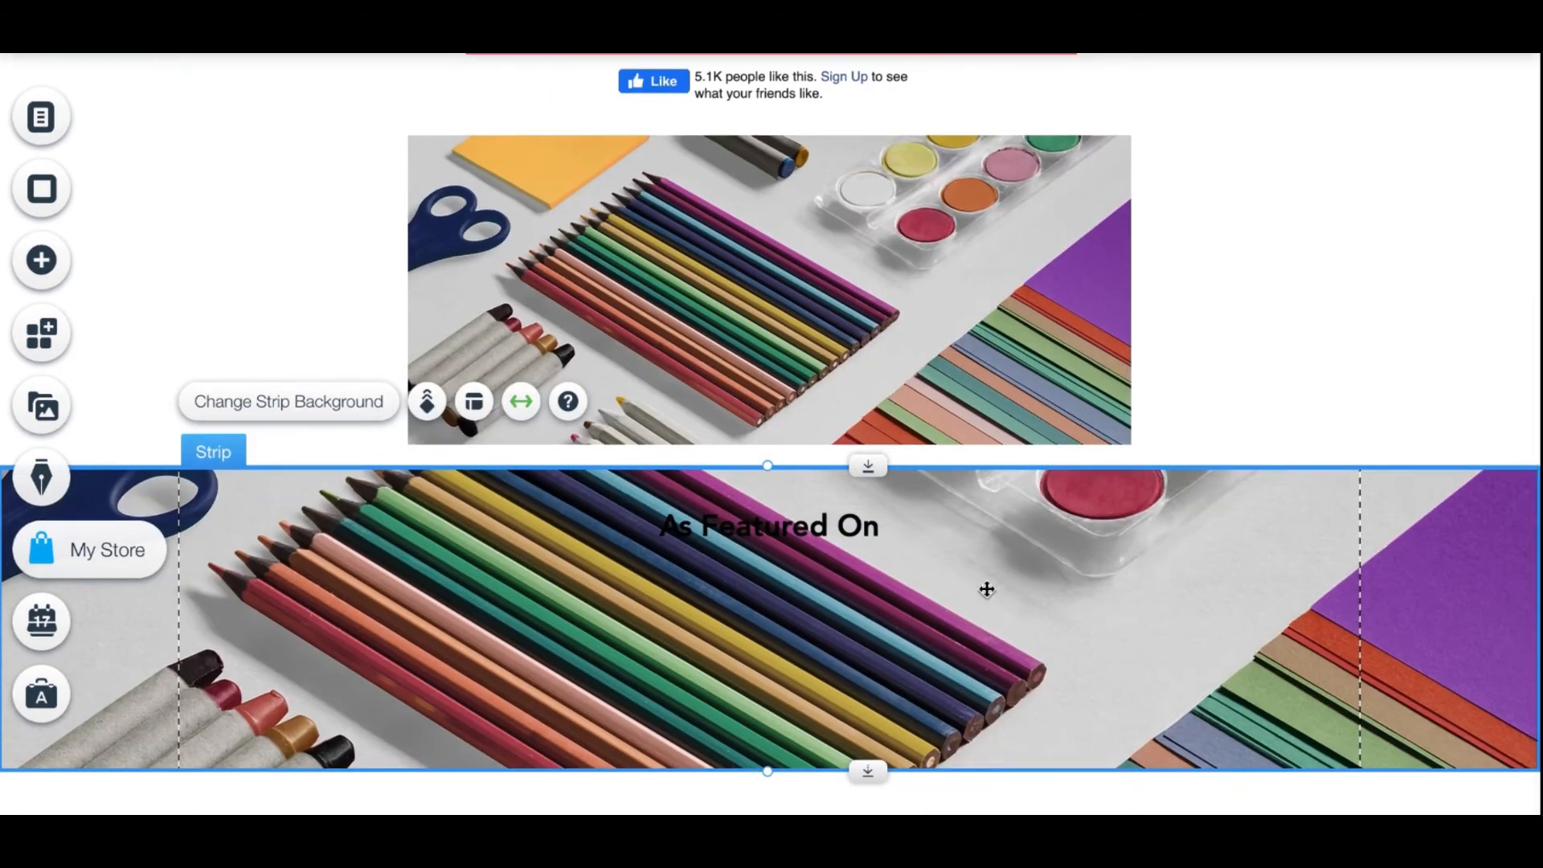
# Step: Change the 'As Featured On' strip background to the light grey colour E8E6E6
pyautogui.click(335, 403)
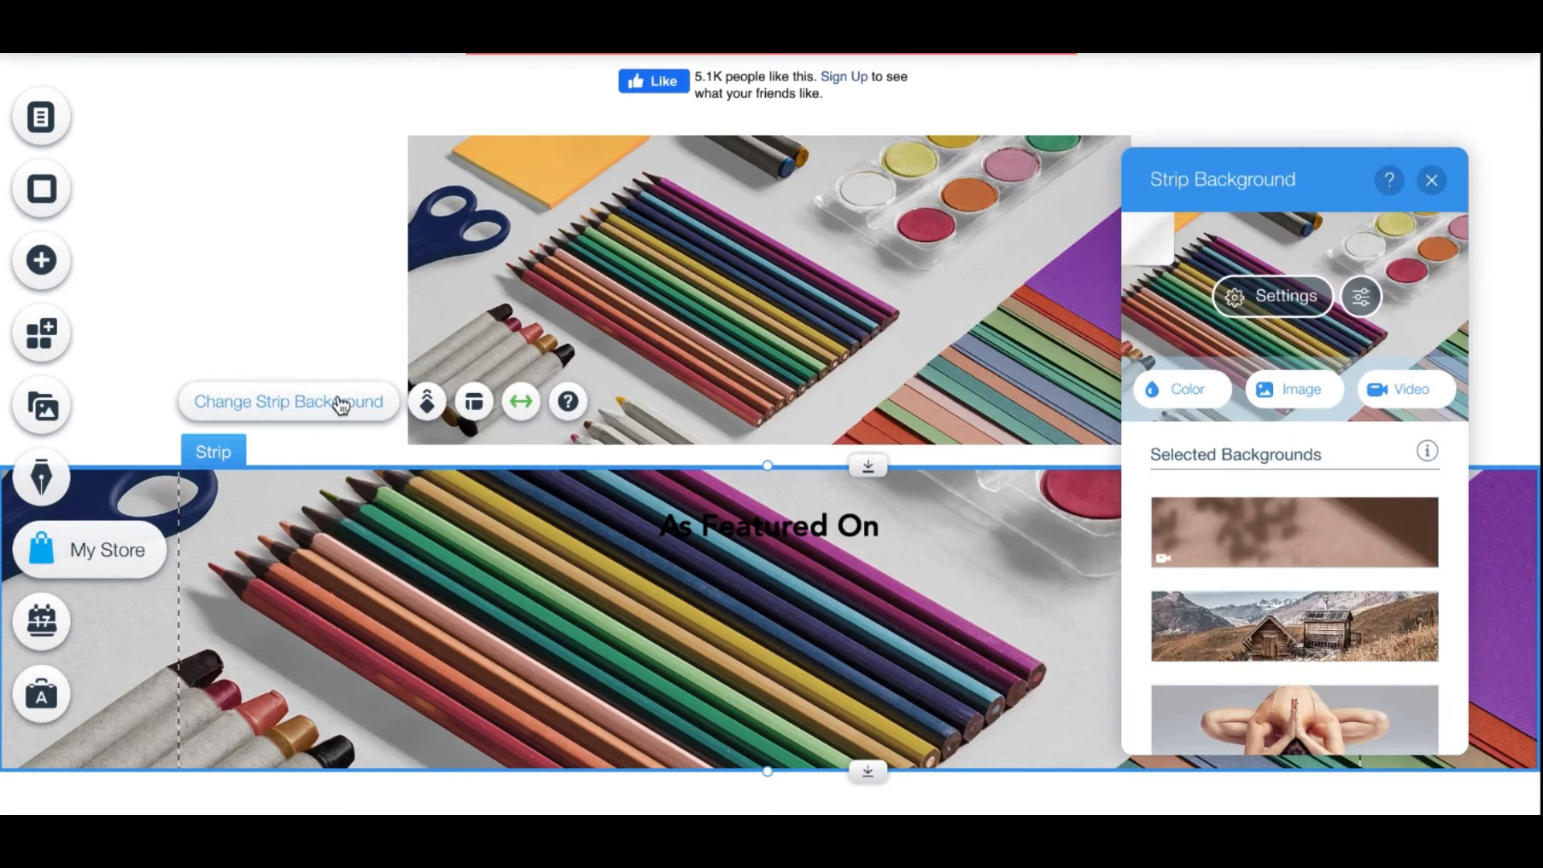
pyautogui.click(1286, 298)
pyautogui.click(1179, 244)
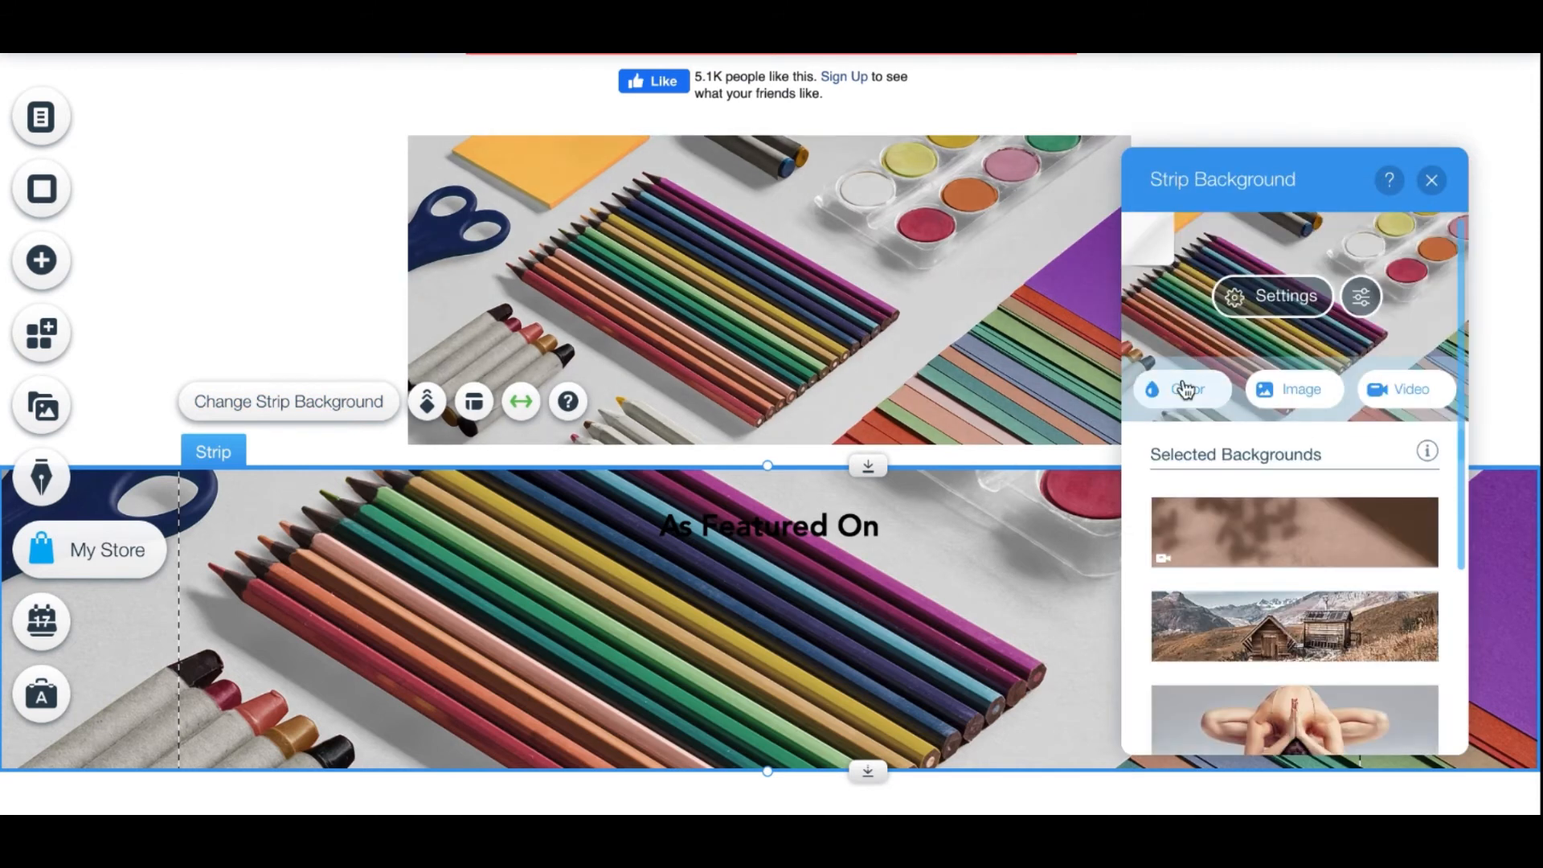
pyautogui.click(1172, 389)
pyautogui.click(1222, 460)
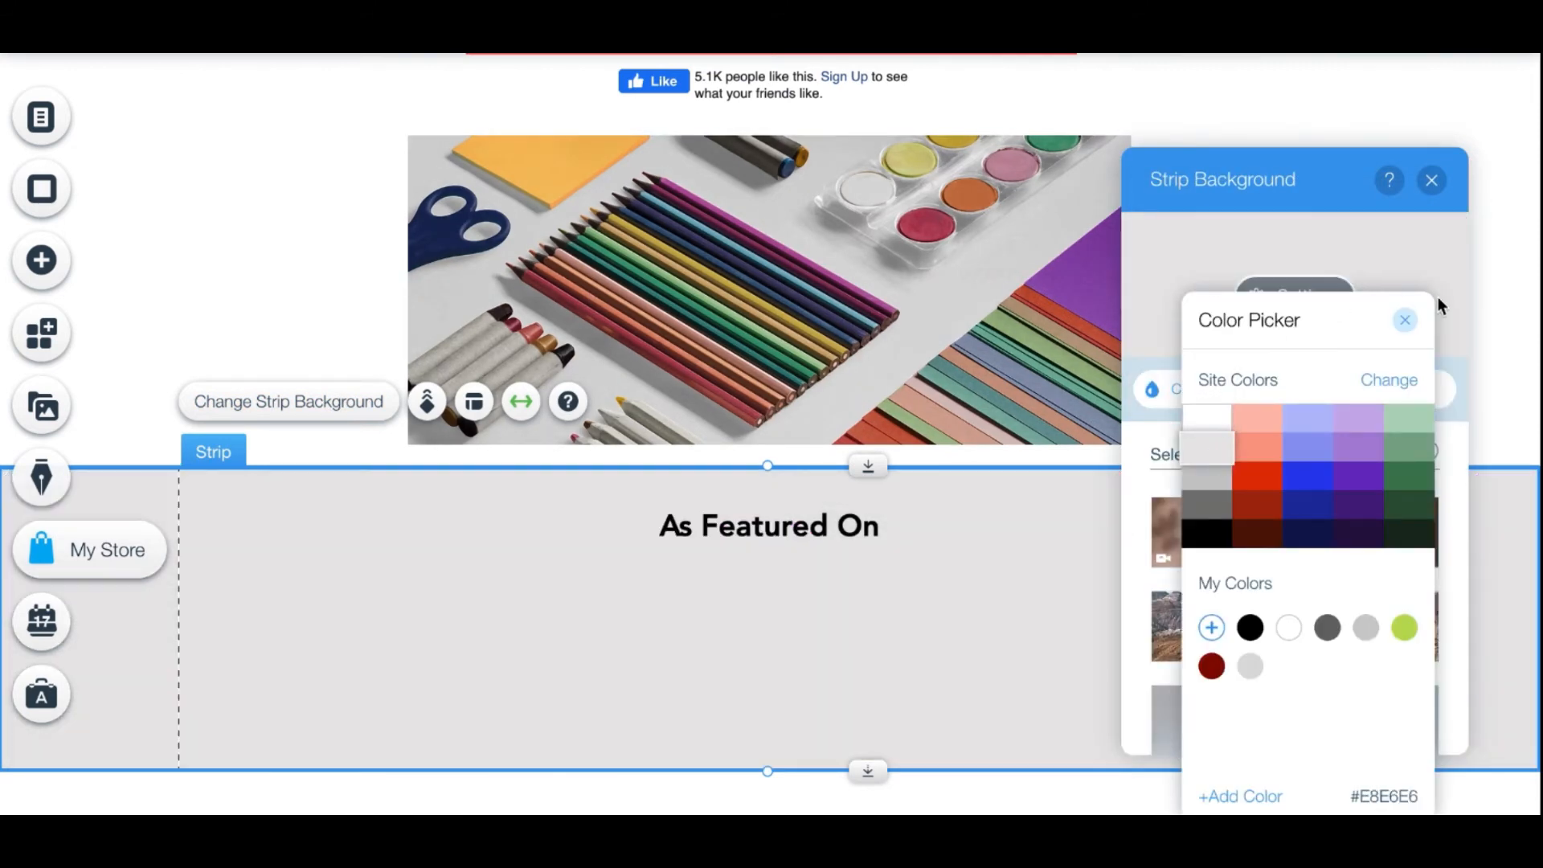
pyautogui.click(1405, 320)
pyautogui.click(1431, 181)
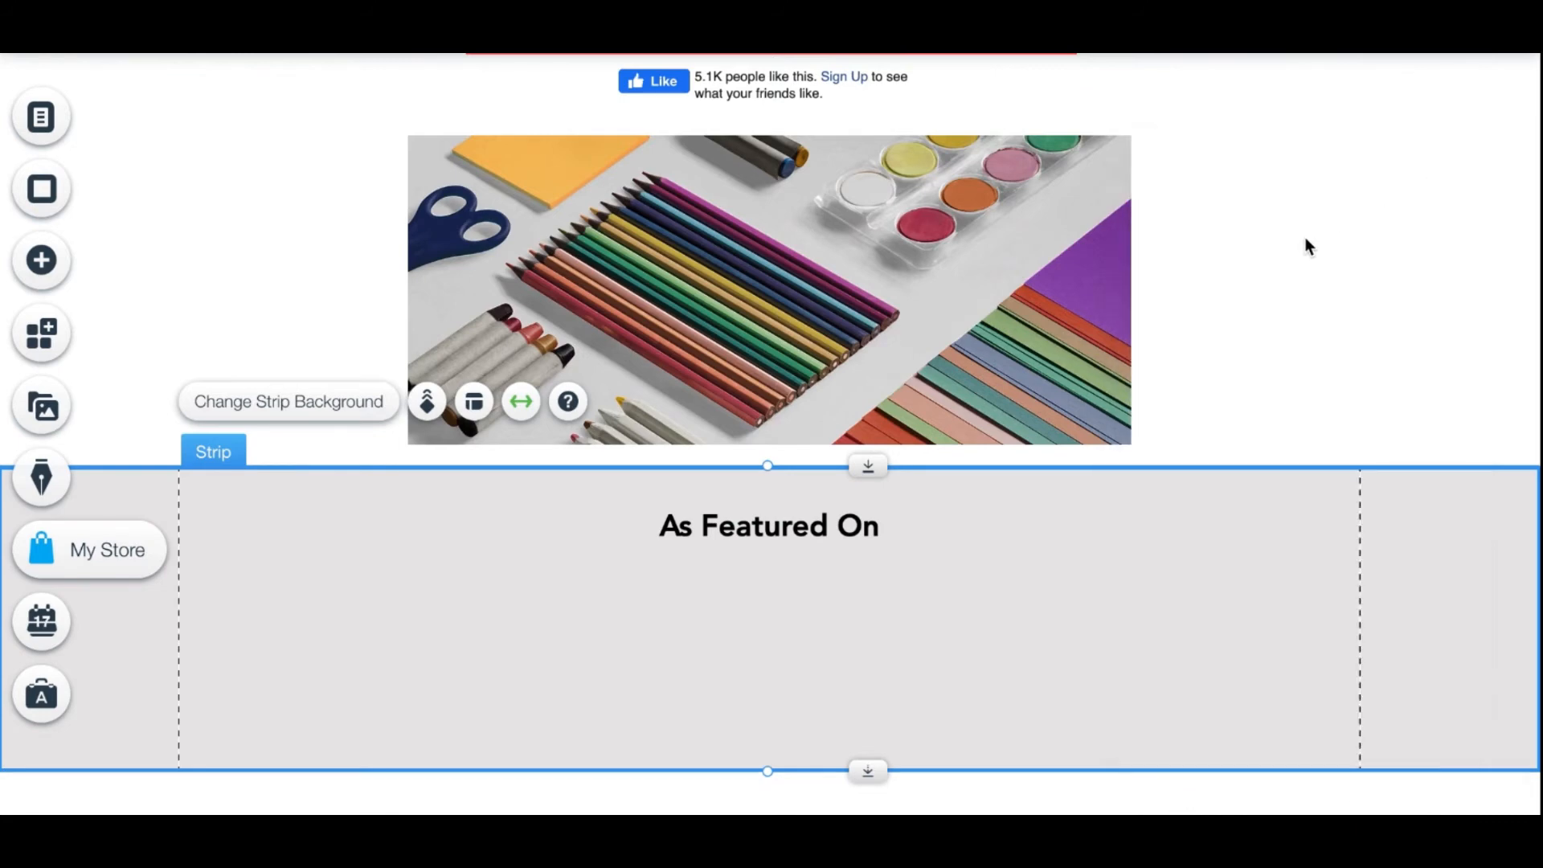
# Step: Add a testimonial strip with a portrait photo and quote from the Testimonials strip designs
pyautogui.scroll(5, 1305, 241)
pyautogui.scroll(-5, 941, 347)
pyautogui.scroll(5, 941, 347)
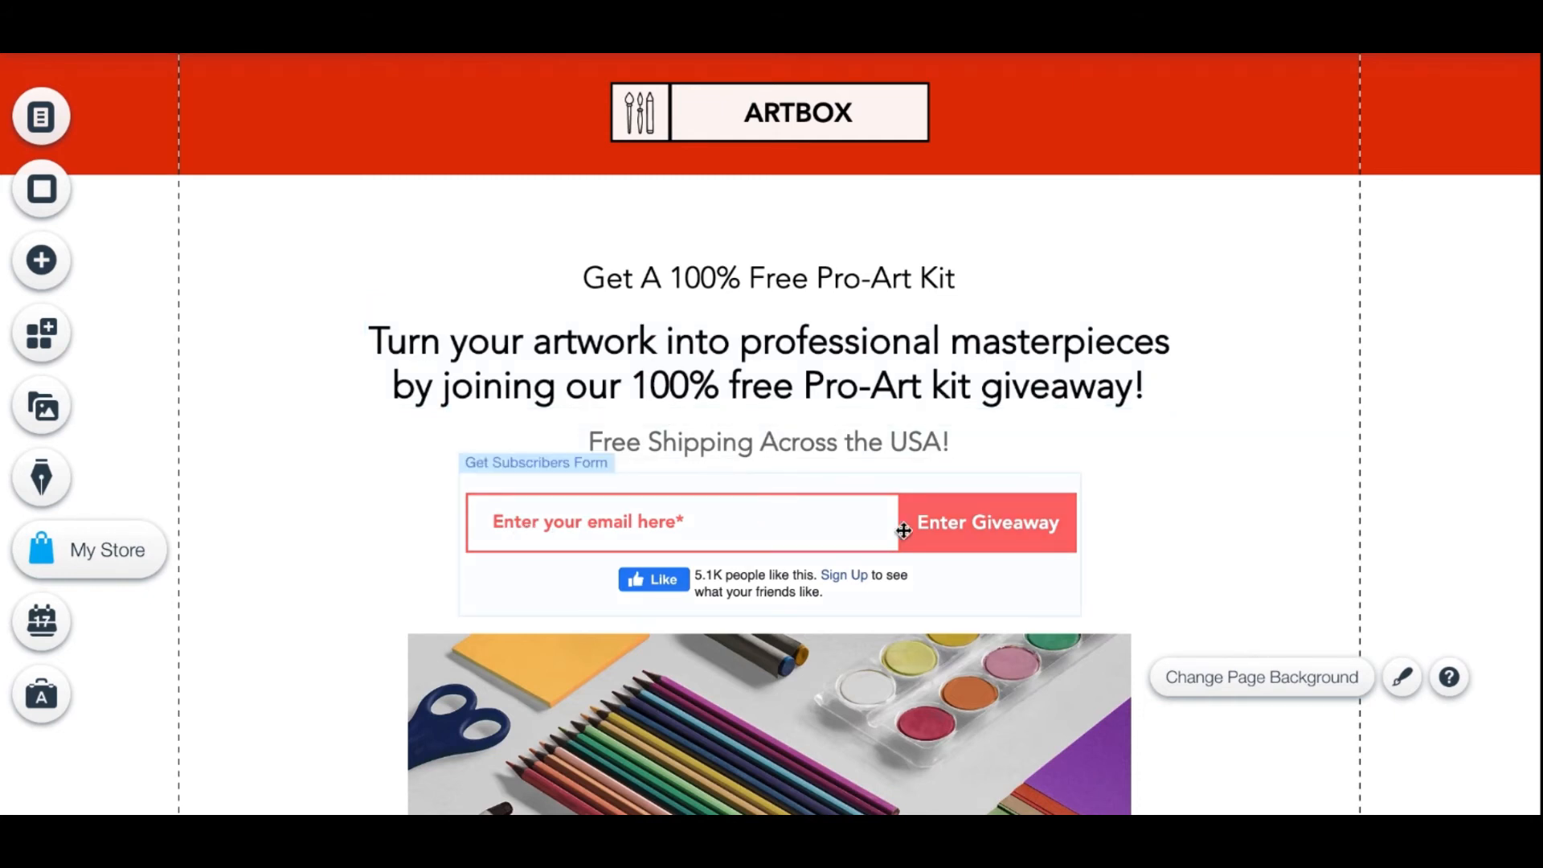
pyautogui.scroll(-3, 903, 527)
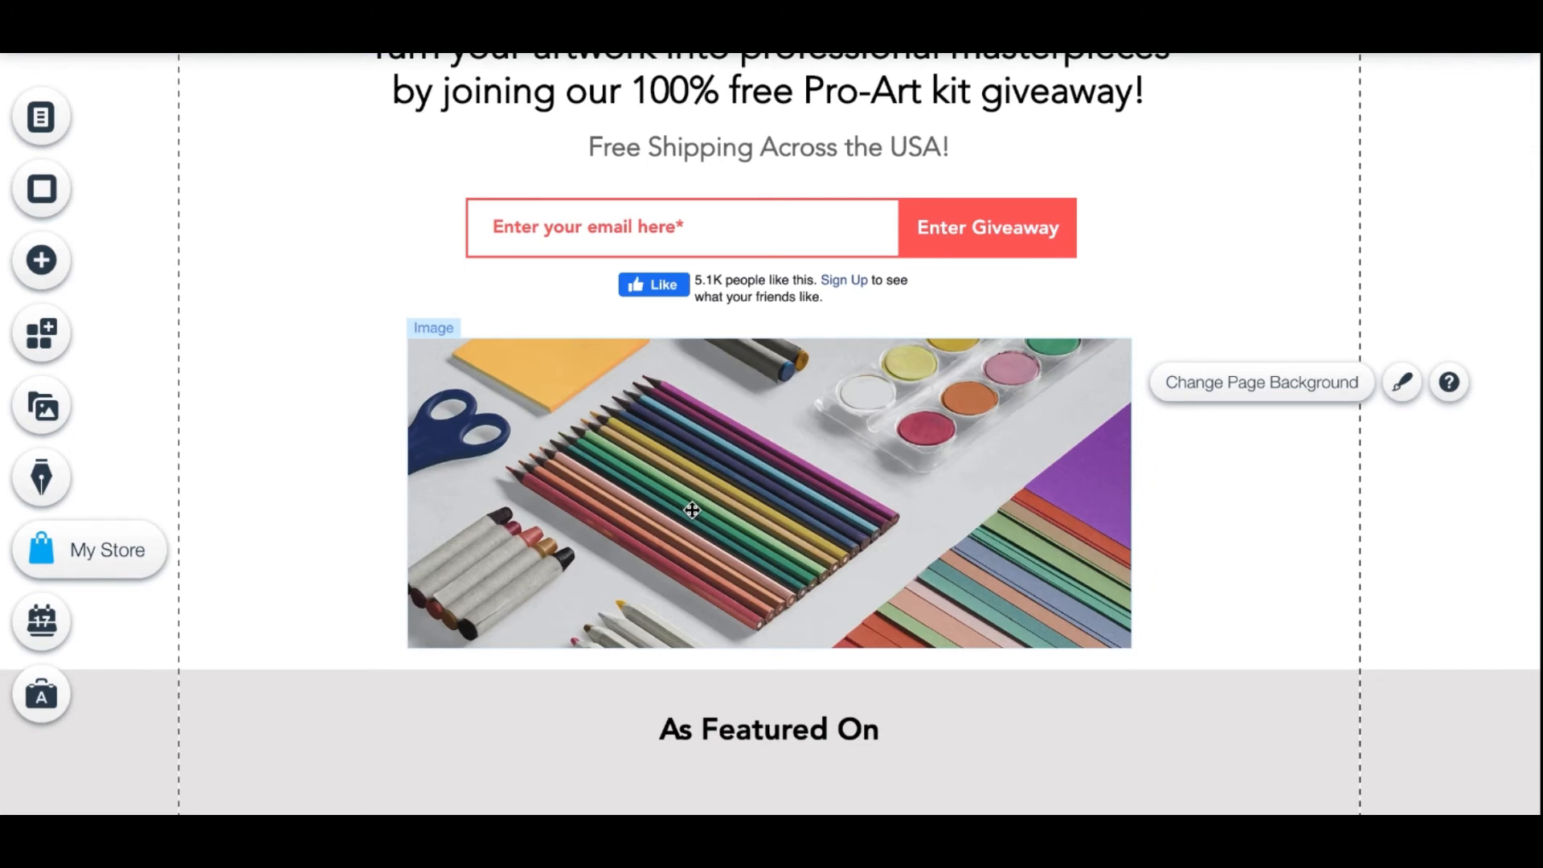
pyautogui.scroll(-1, 692, 511)
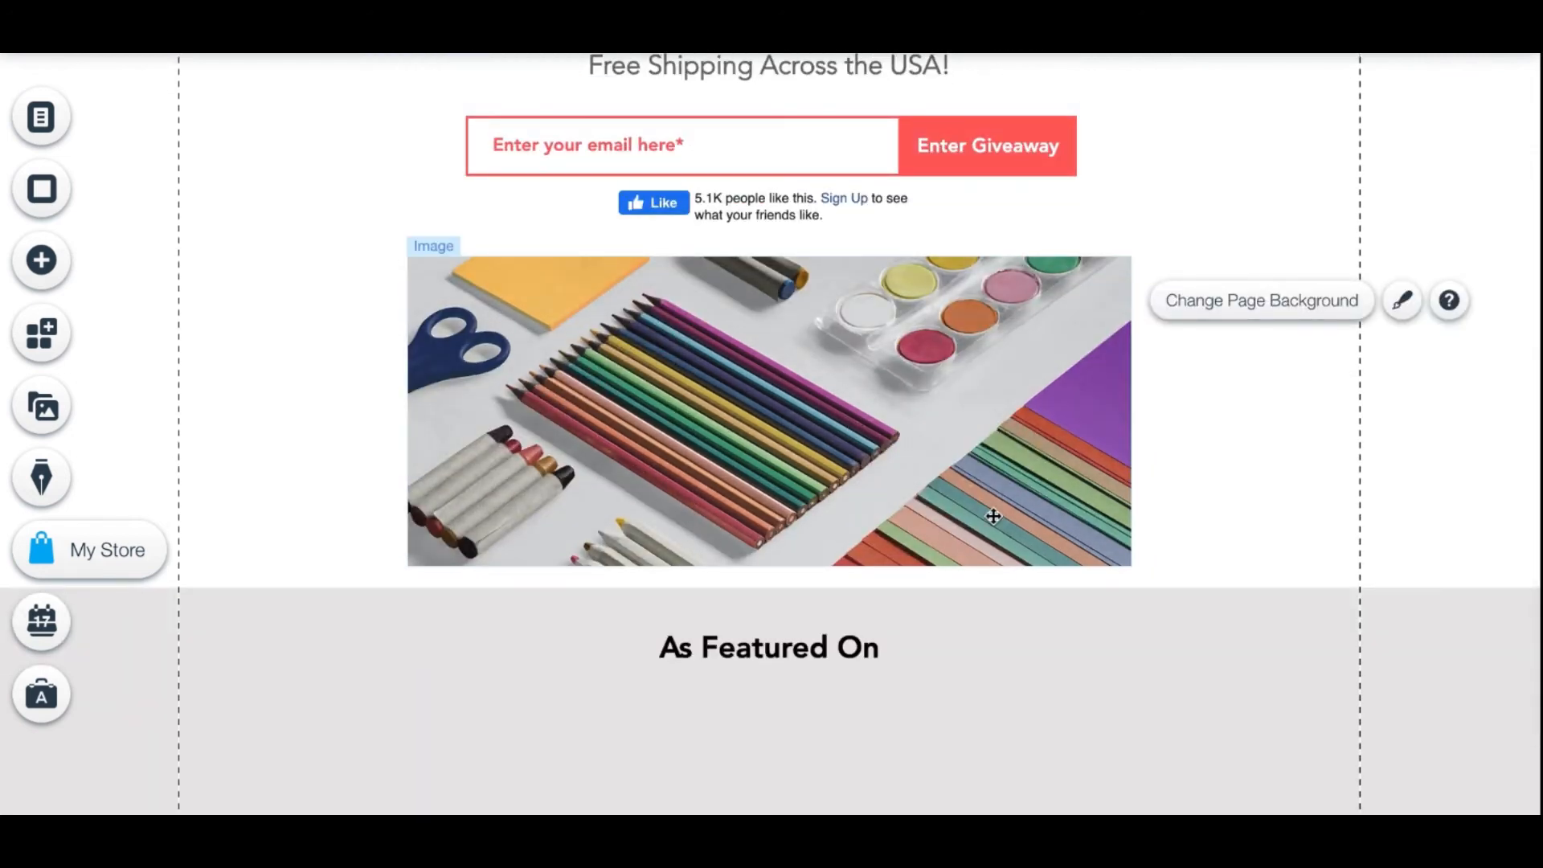
pyautogui.scroll(4, 993, 516)
pyautogui.scroll(-5, 993, 516)
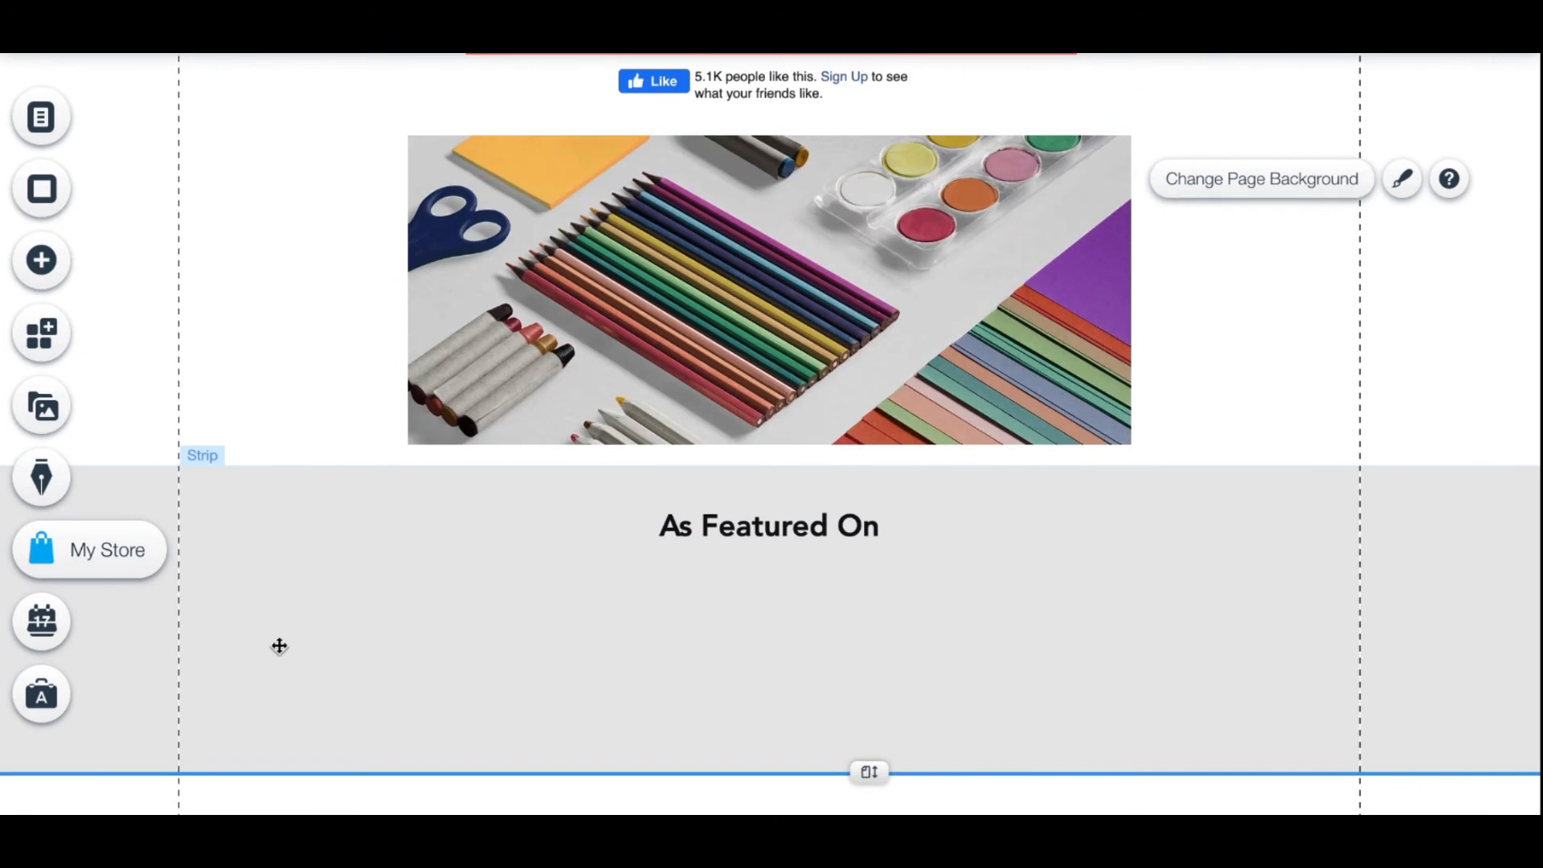
pyautogui.click(41, 262)
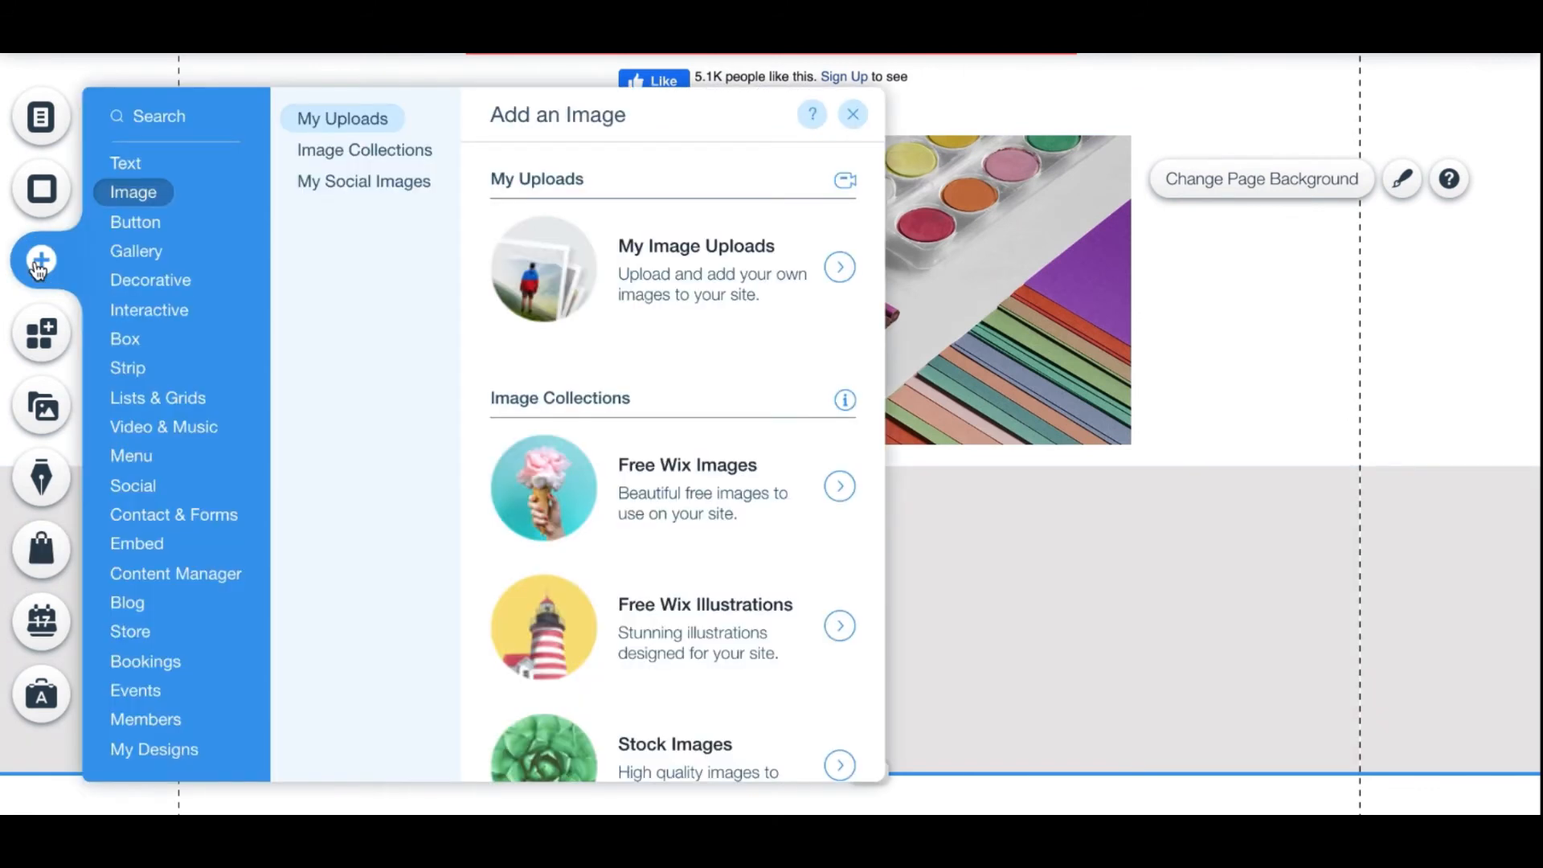
pyautogui.click(129, 370)
pyautogui.scroll(3, 788, 433)
pyautogui.scroll(1, 787, 432)
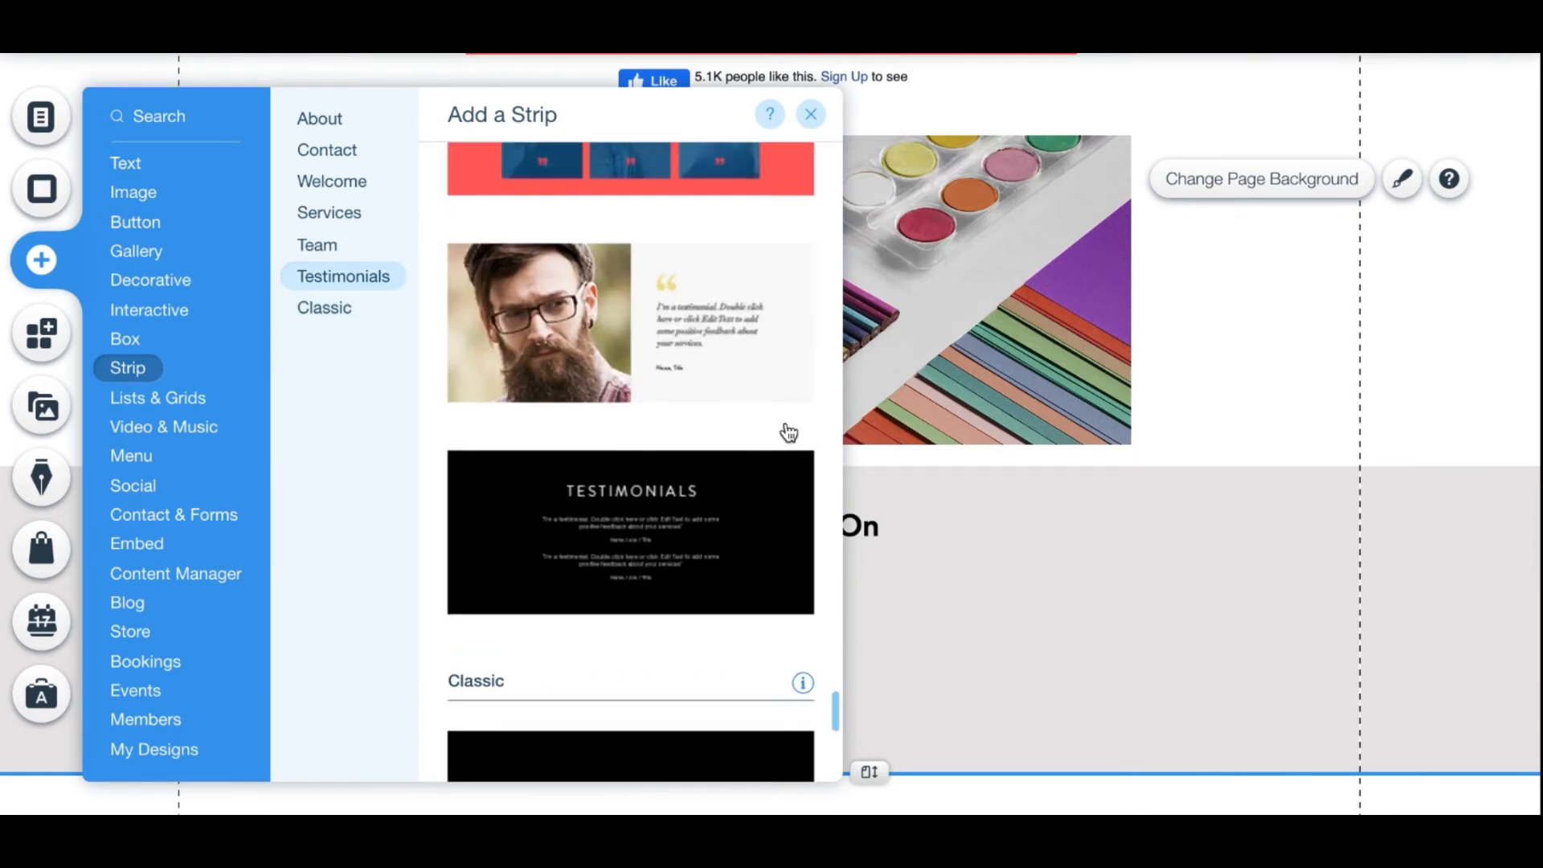
pyautogui.scroll(3, 579, 589)
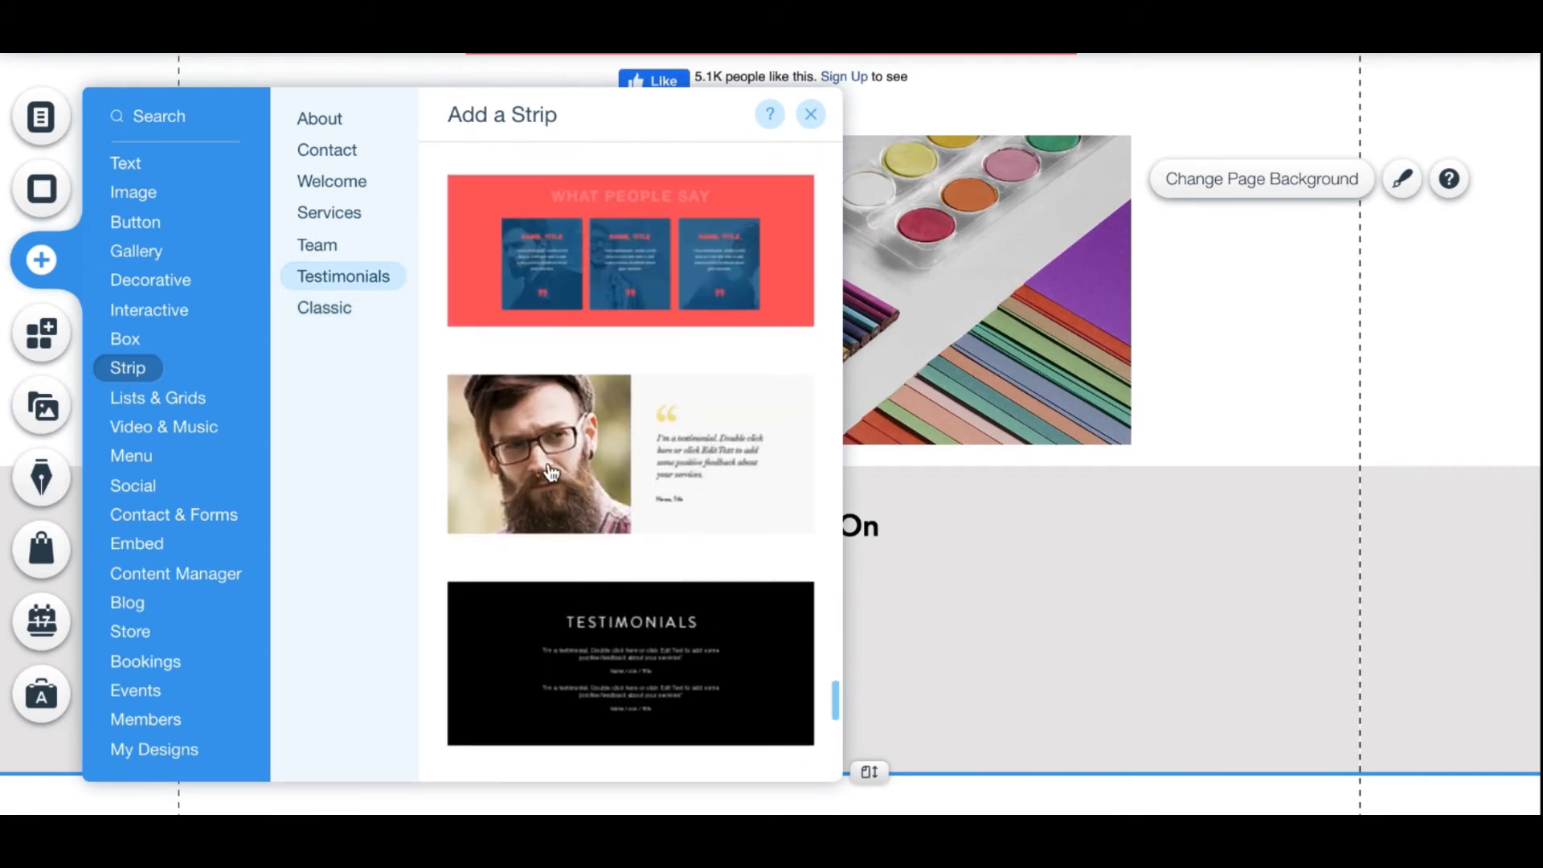
pyautogui.click(616, 462)
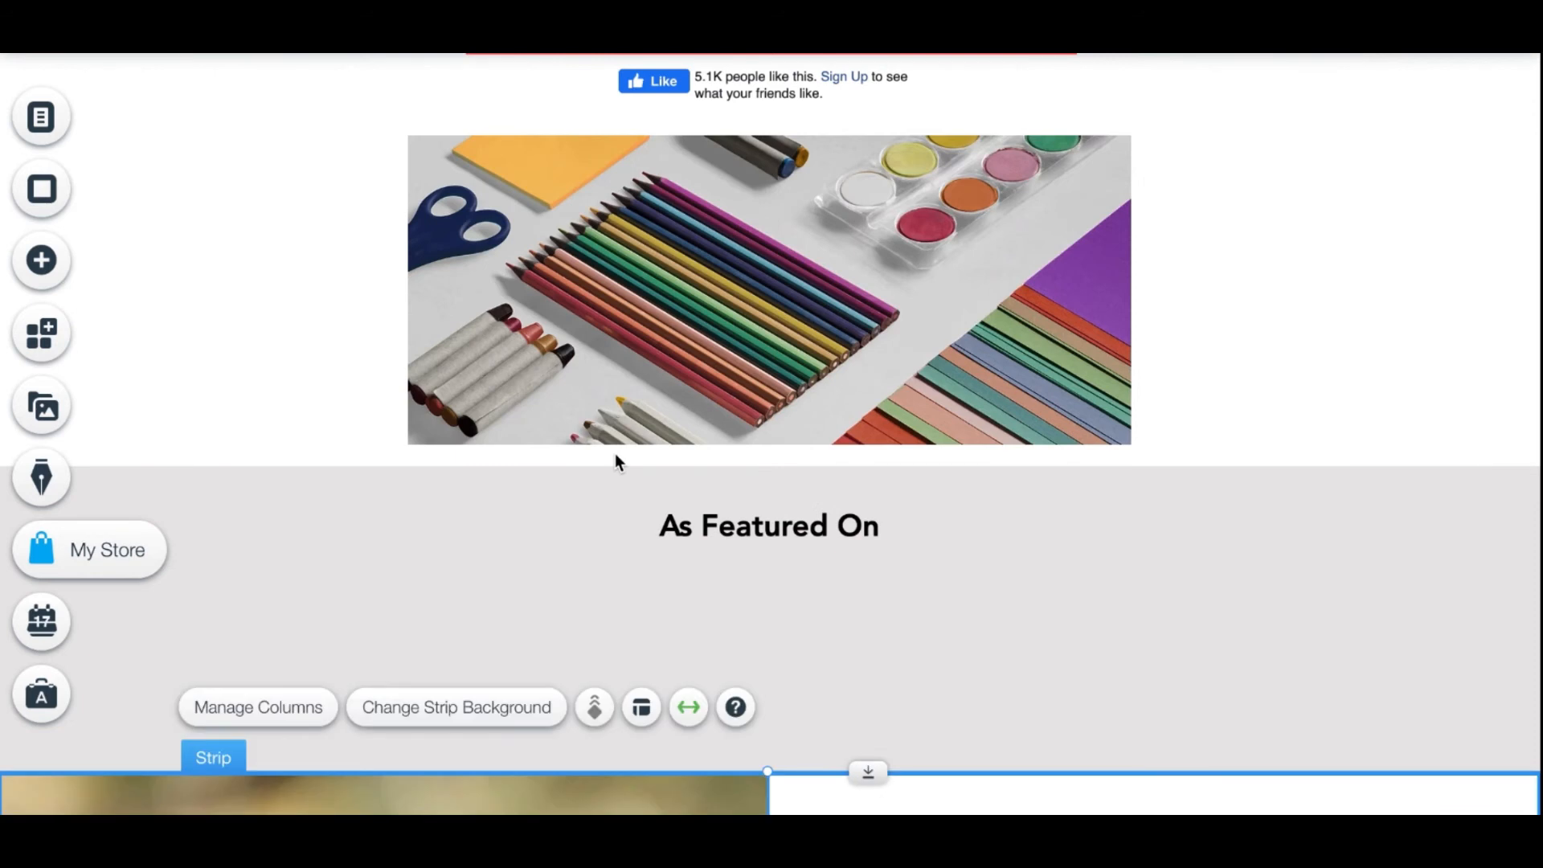
# Step: Delete the 'As Featured On' strip
pyautogui.scroll(-5, 617, 455)
pyautogui.scroll(3, 617, 455)
pyautogui.click(413, 429)
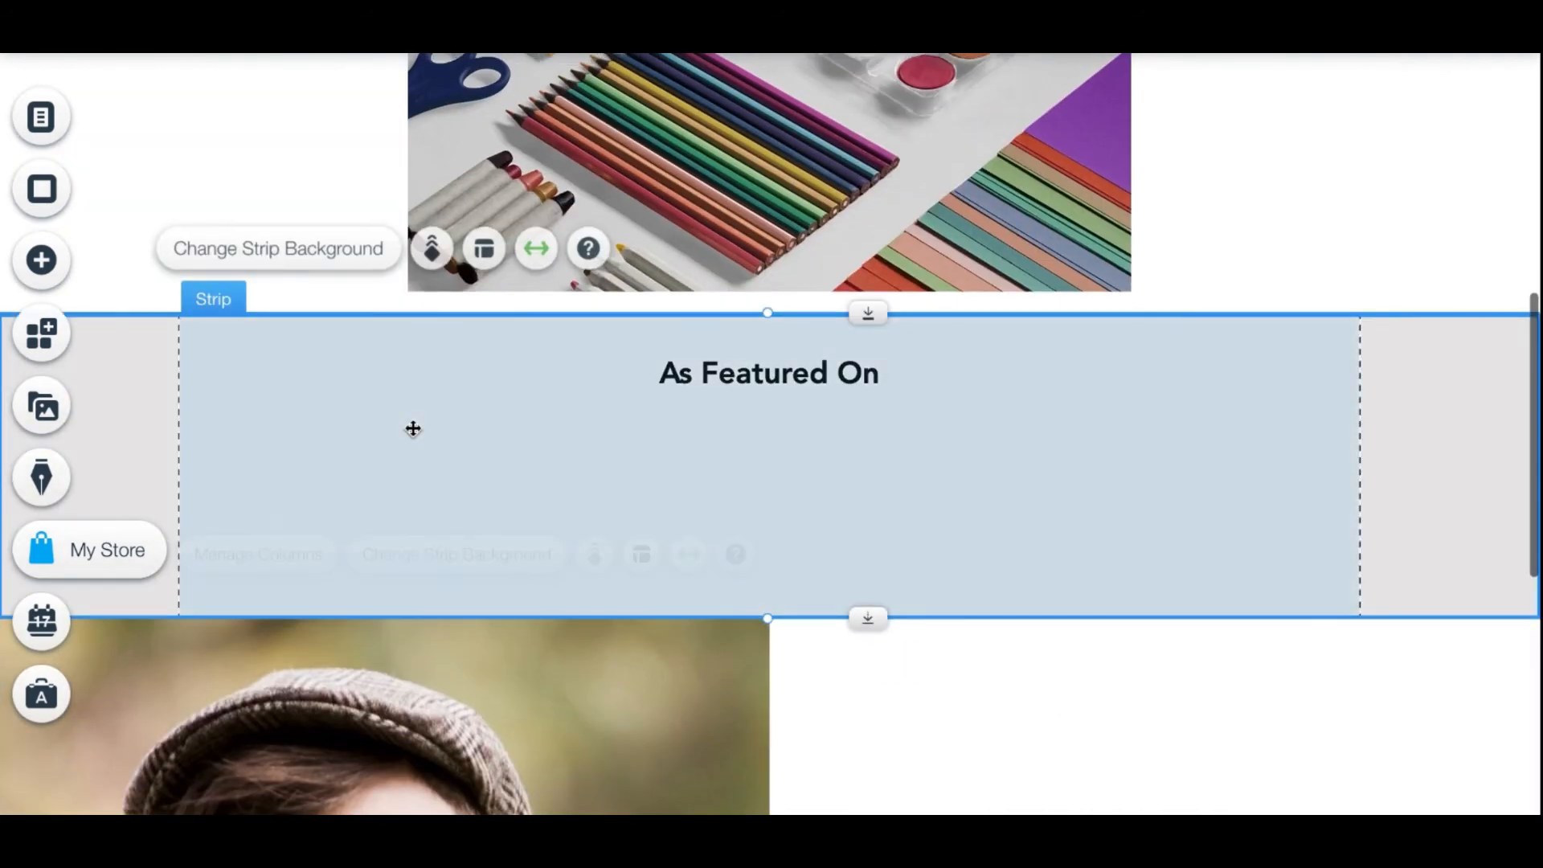
pyautogui.press('Delete')
# Step: Move the testimonial strip up so it sits directly below the art kit photo
pyautogui.click(686, 680)
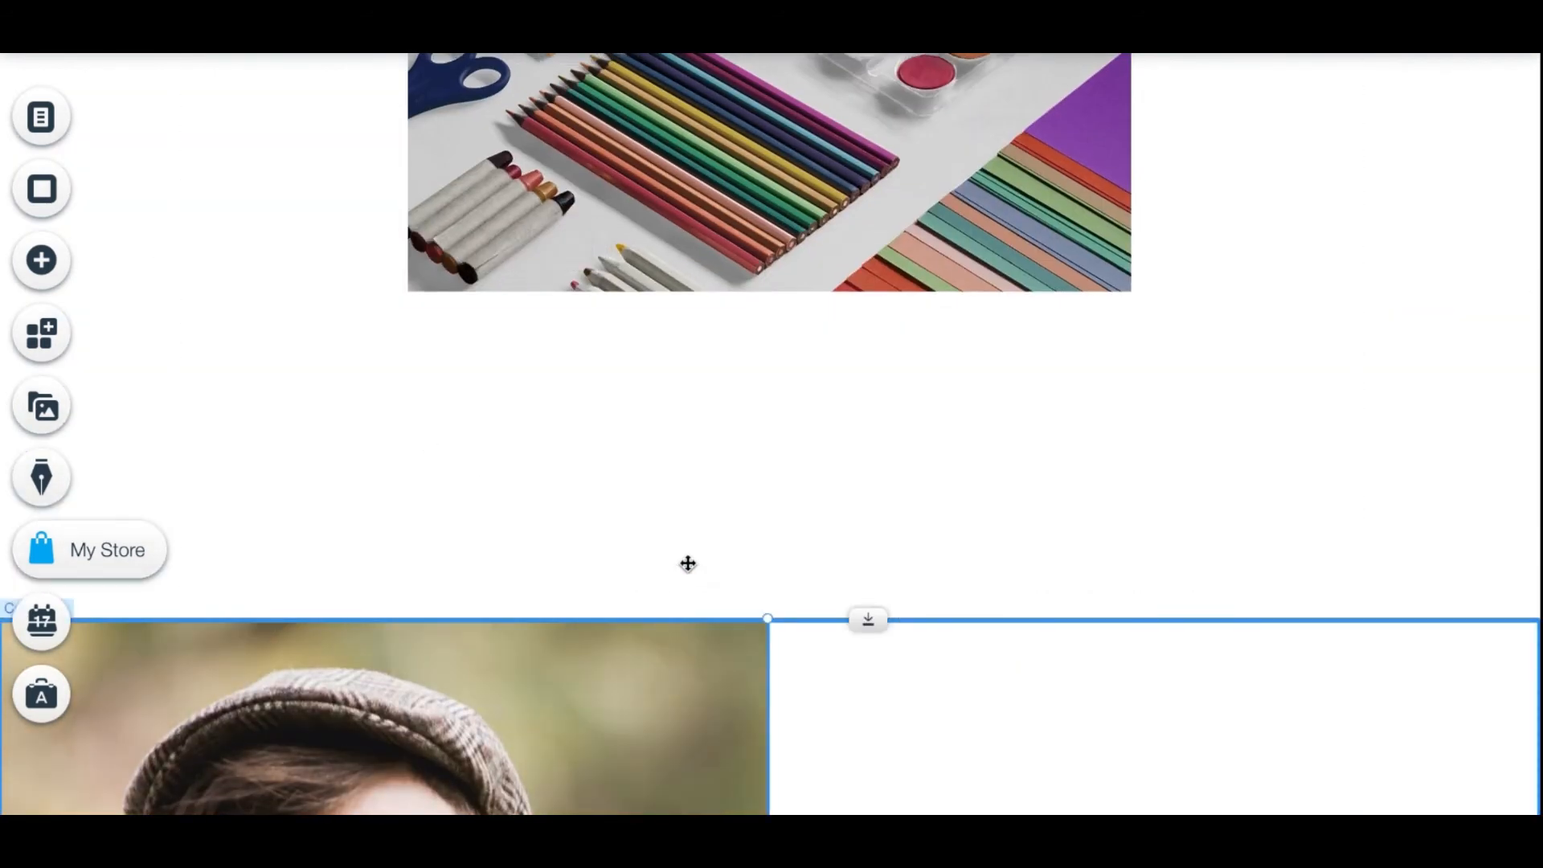
pyautogui.moveTo(704, 693); pyautogui.dragTo(706, 500)
pyautogui.moveTo(712, 409)
pyautogui.mouseDown()
pyautogui.moveTo(713, 389)
pyautogui.moveTo(715, 426)
pyautogui.mouseUp()
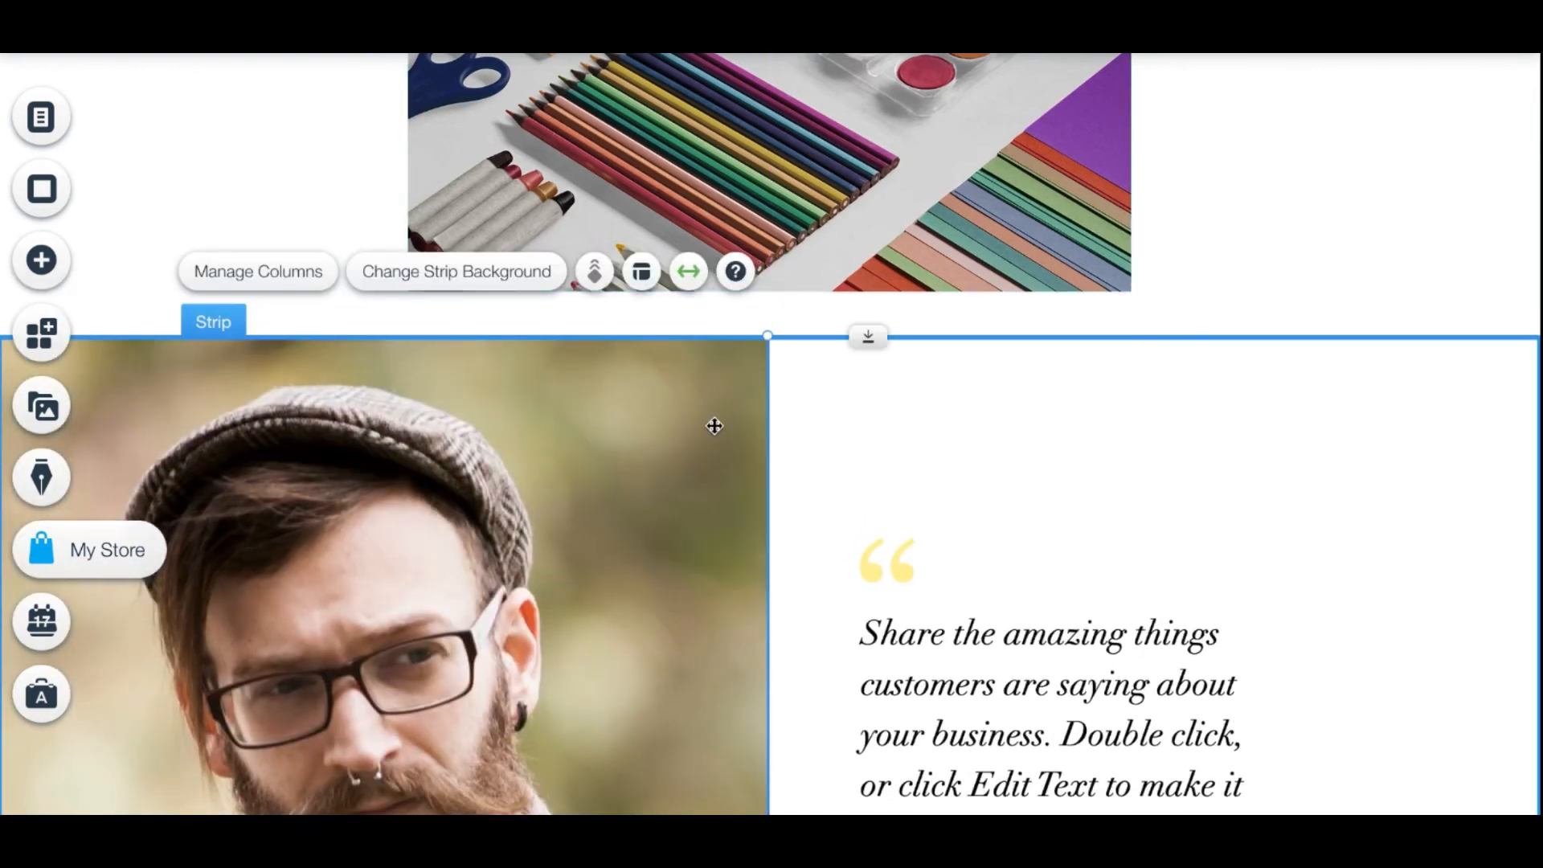
# Step: Review the page from the header down through the testimonial strip
pyautogui.scroll(7, 713, 426)
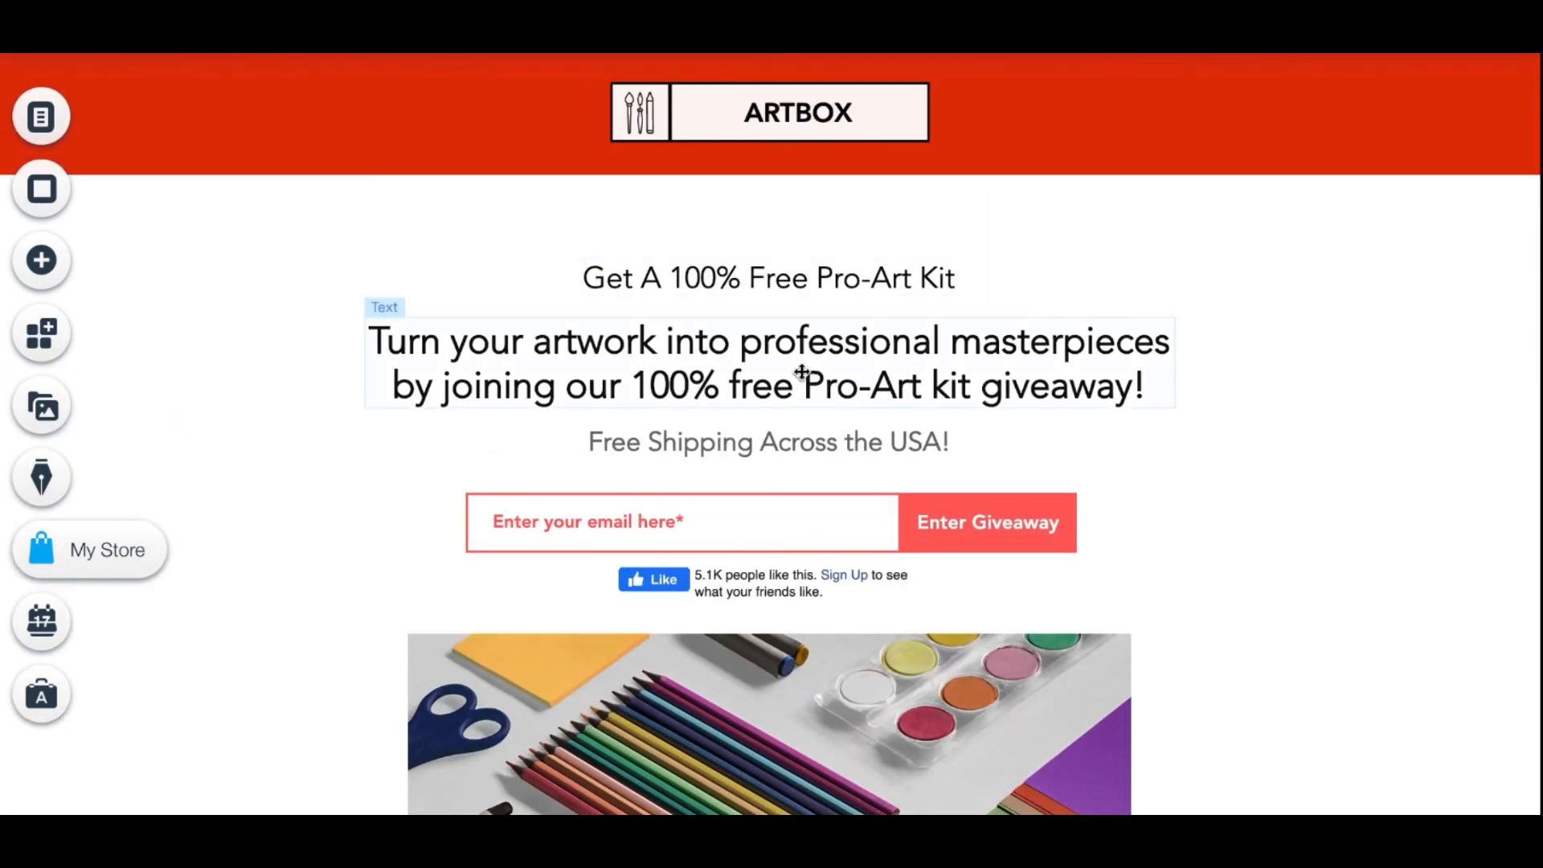
pyautogui.scroll(-1, 817, 375)
pyautogui.scroll(-9, 818, 375)
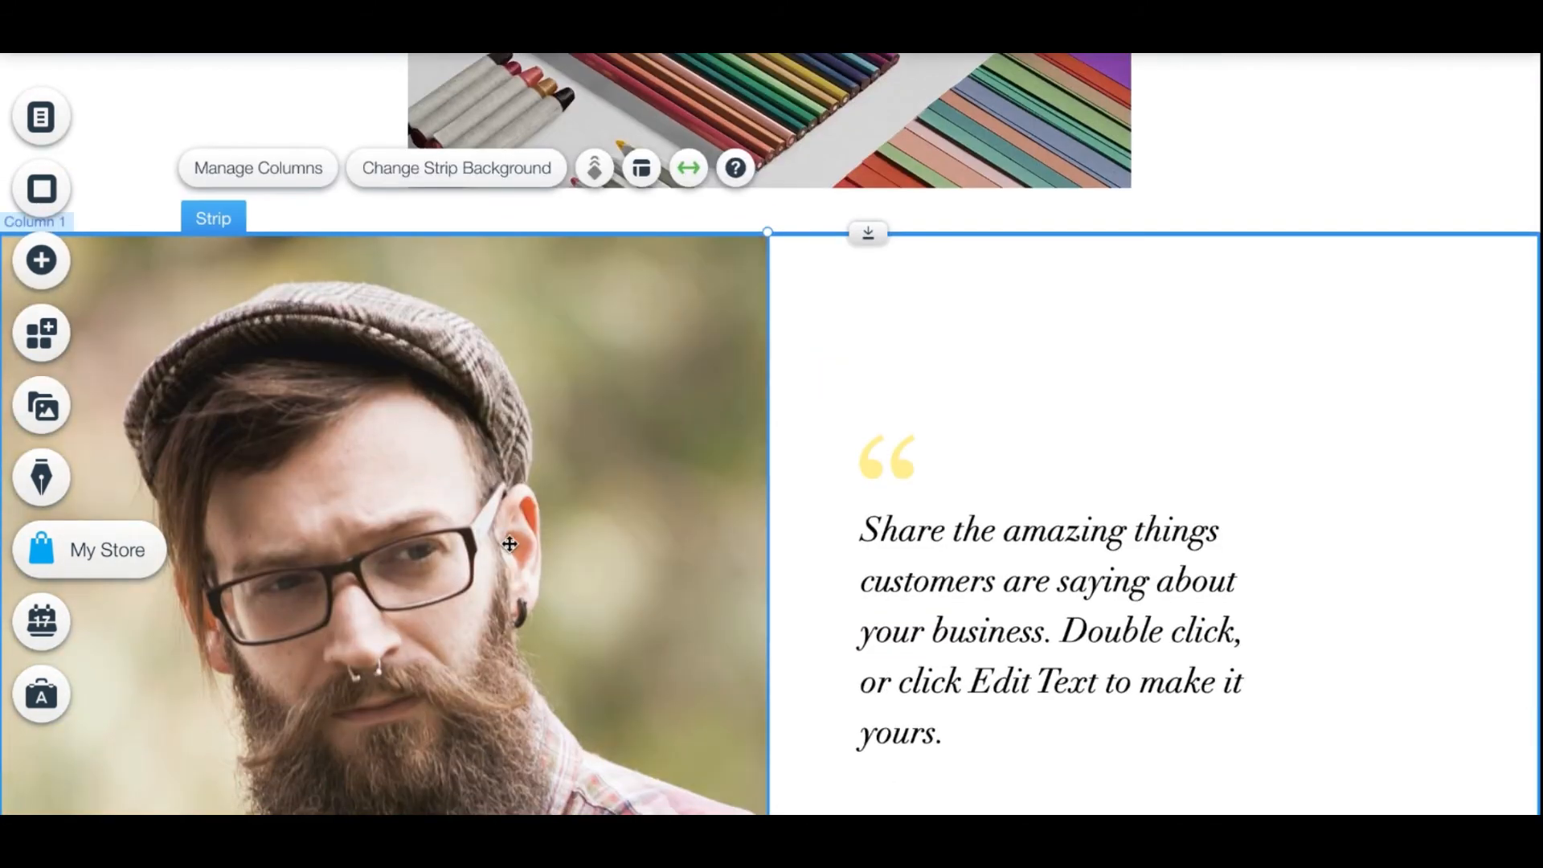
pyautogui.scroll(-1, 431, 338)
pyautogui.scroll(1, 432, 339)
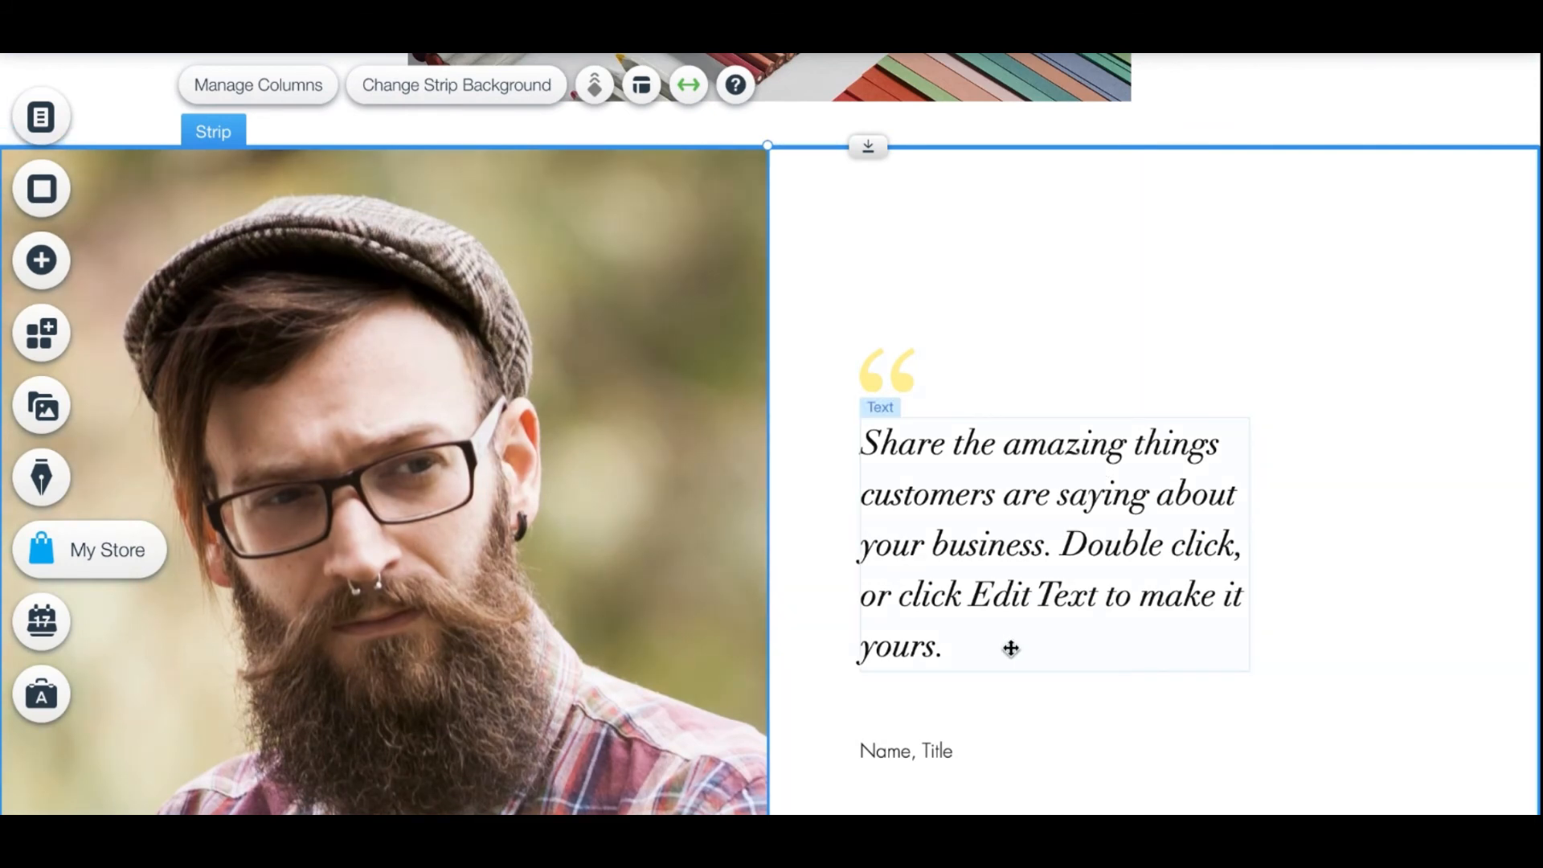
pyautogui.scroll(10, 1011, 648)
pyautogui.scroll(-9, 1011, 648)
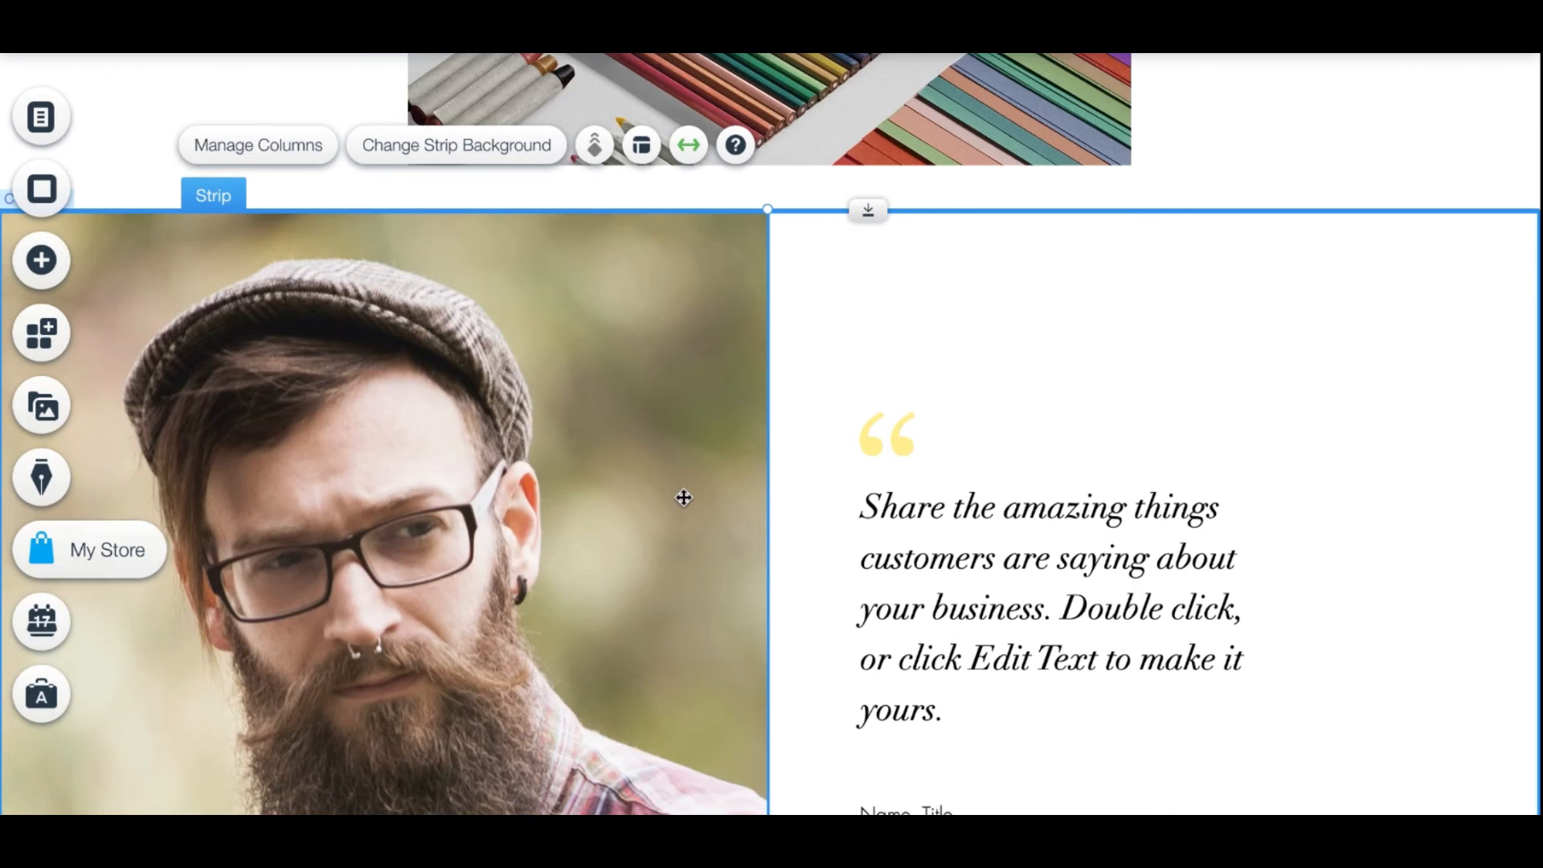
pyautogui.scroll(10, 372, 655)
pyautogui.scroll(-3, 641, 645)
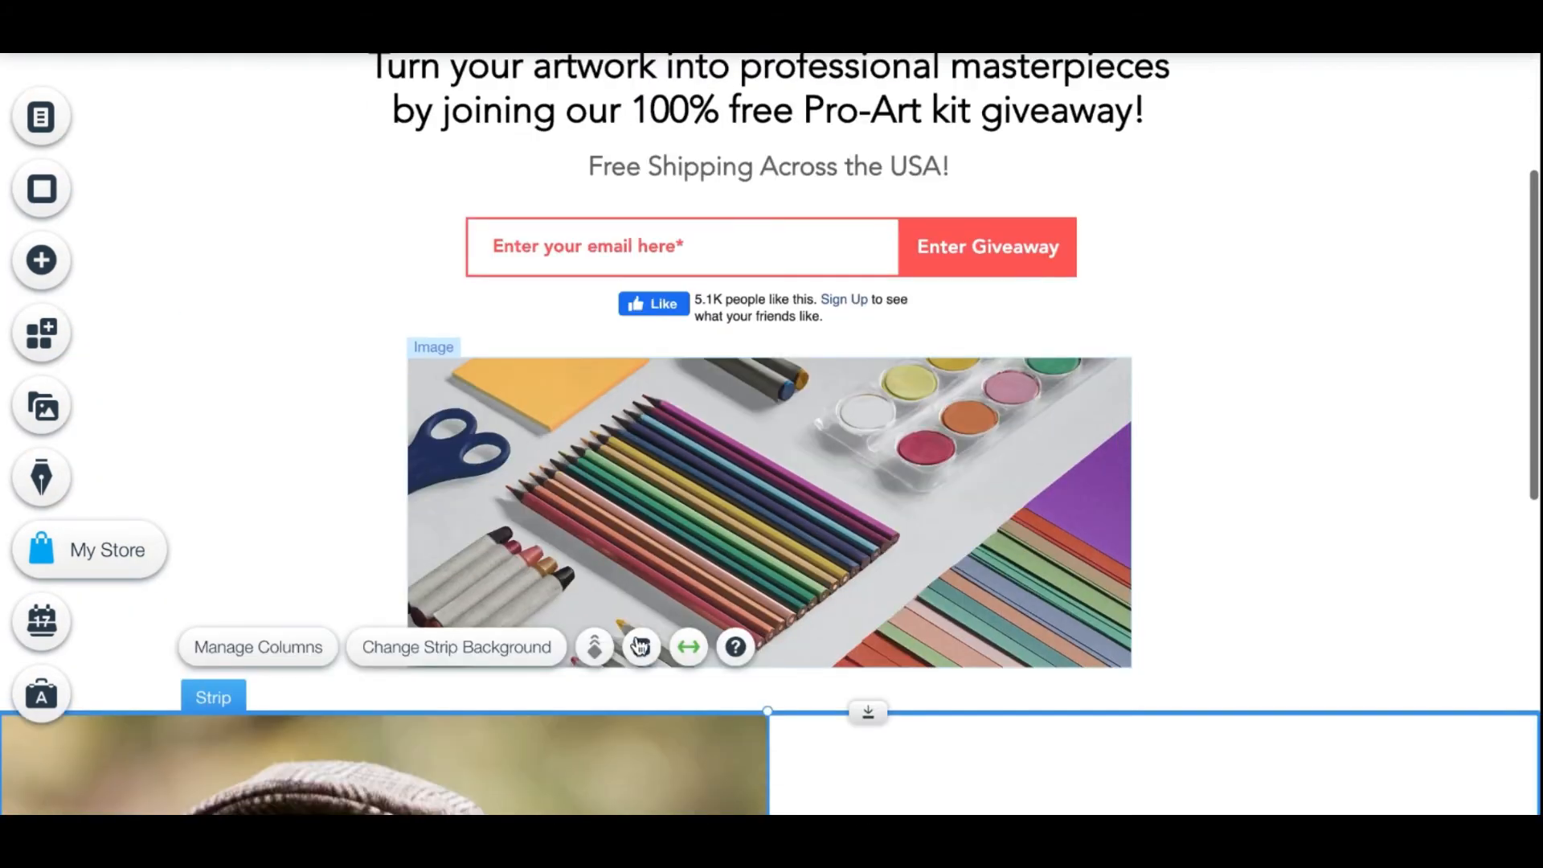
pyautogui.scroll(-5, 751, 634)
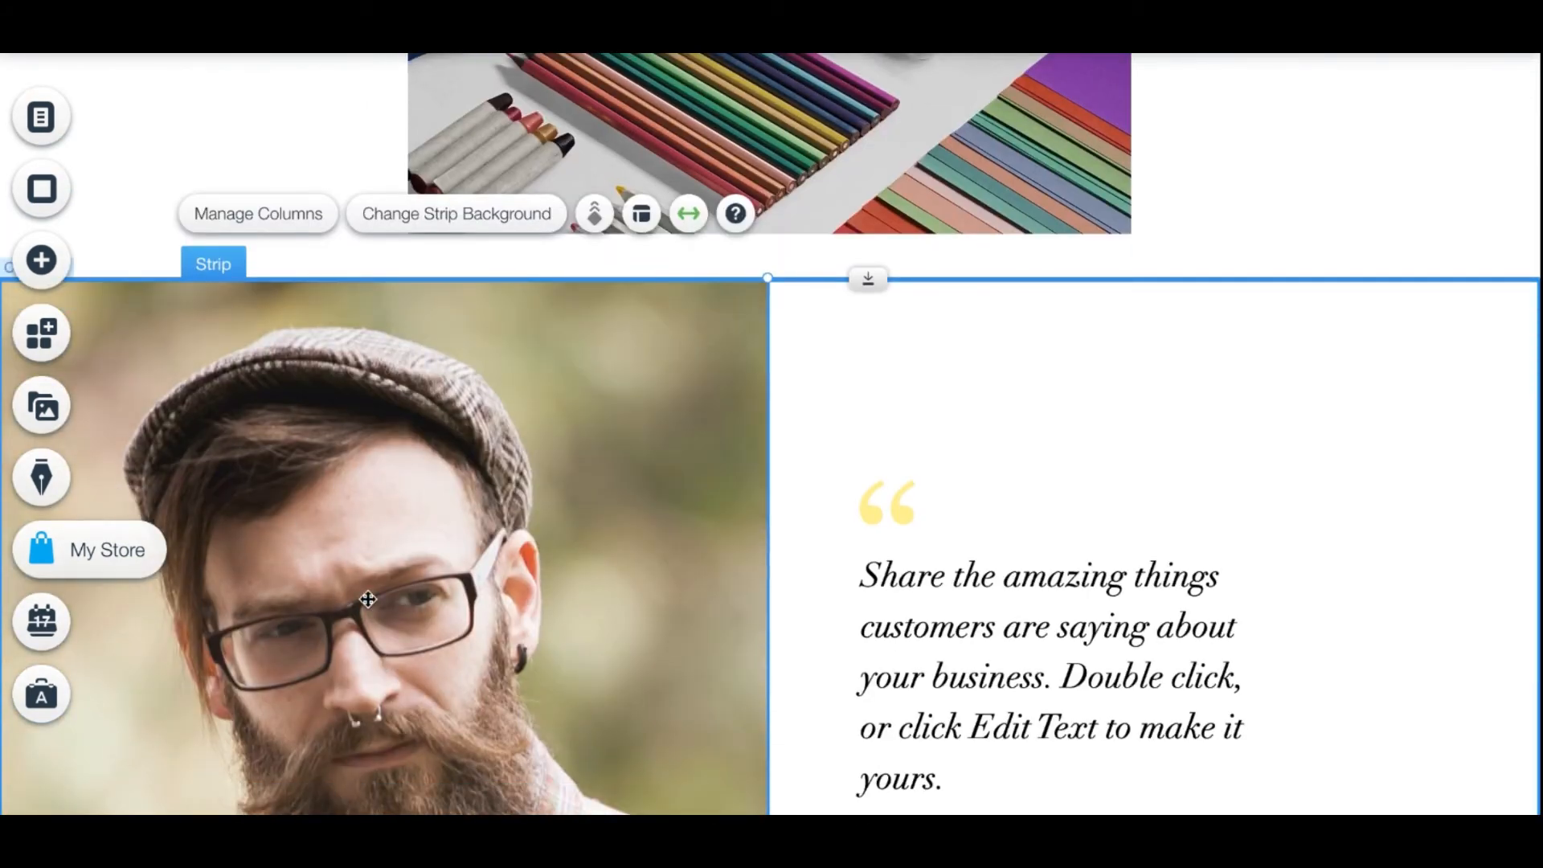
pyautogui.scroll(-2, 378, 595)
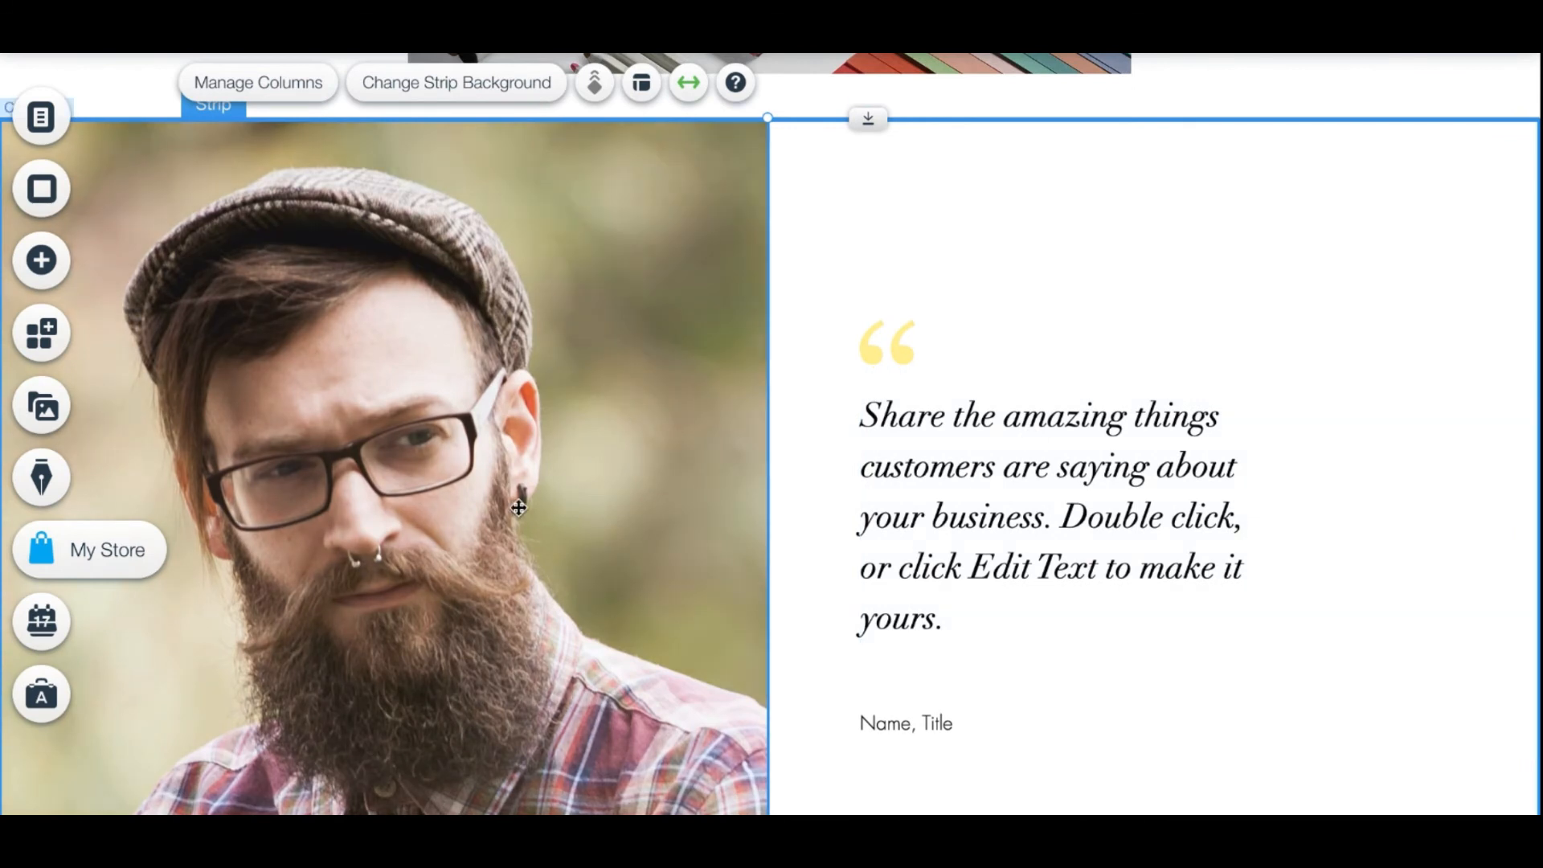
# Step: Browse the Strip designs in the Add panel and scroll over the page without adding anything
pyautogui.scroll(10, 627, 593)
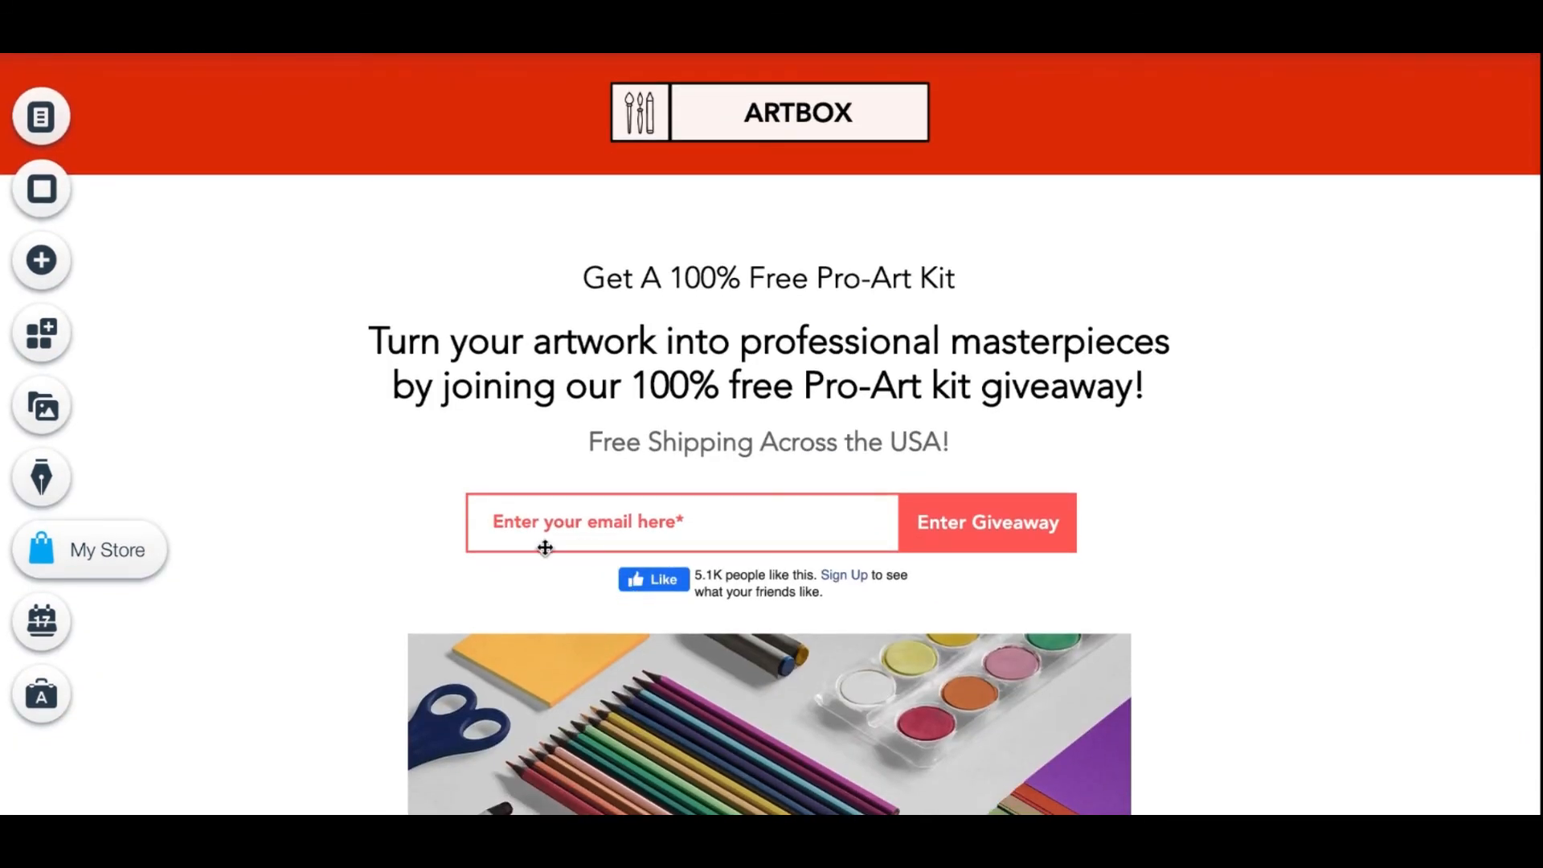
pyautogui.scroll(-8, 341, 706)
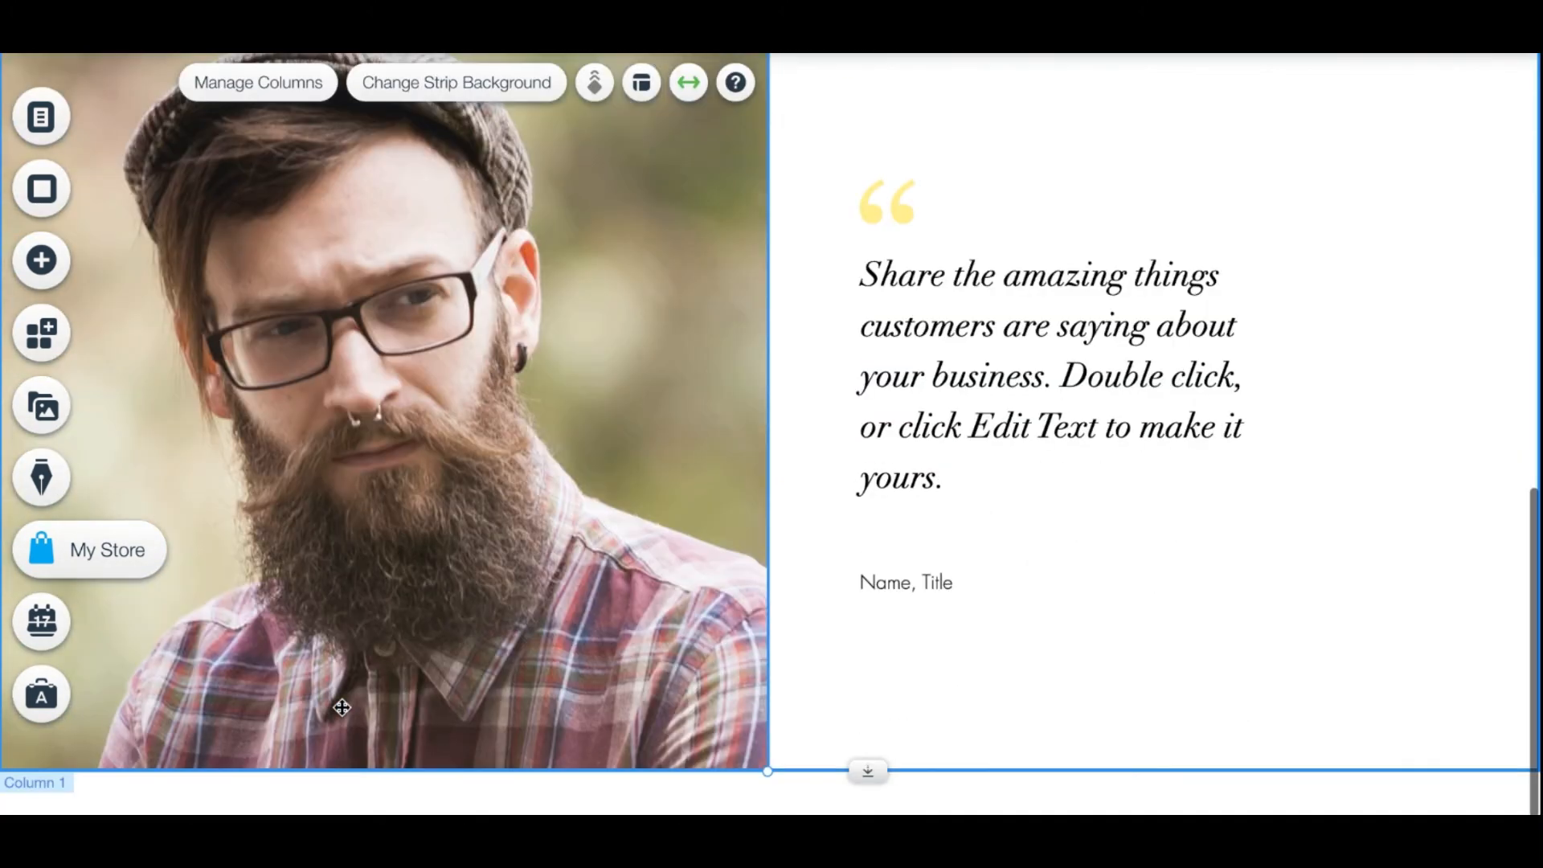
pyautogui.scroll(8, 342, 707)
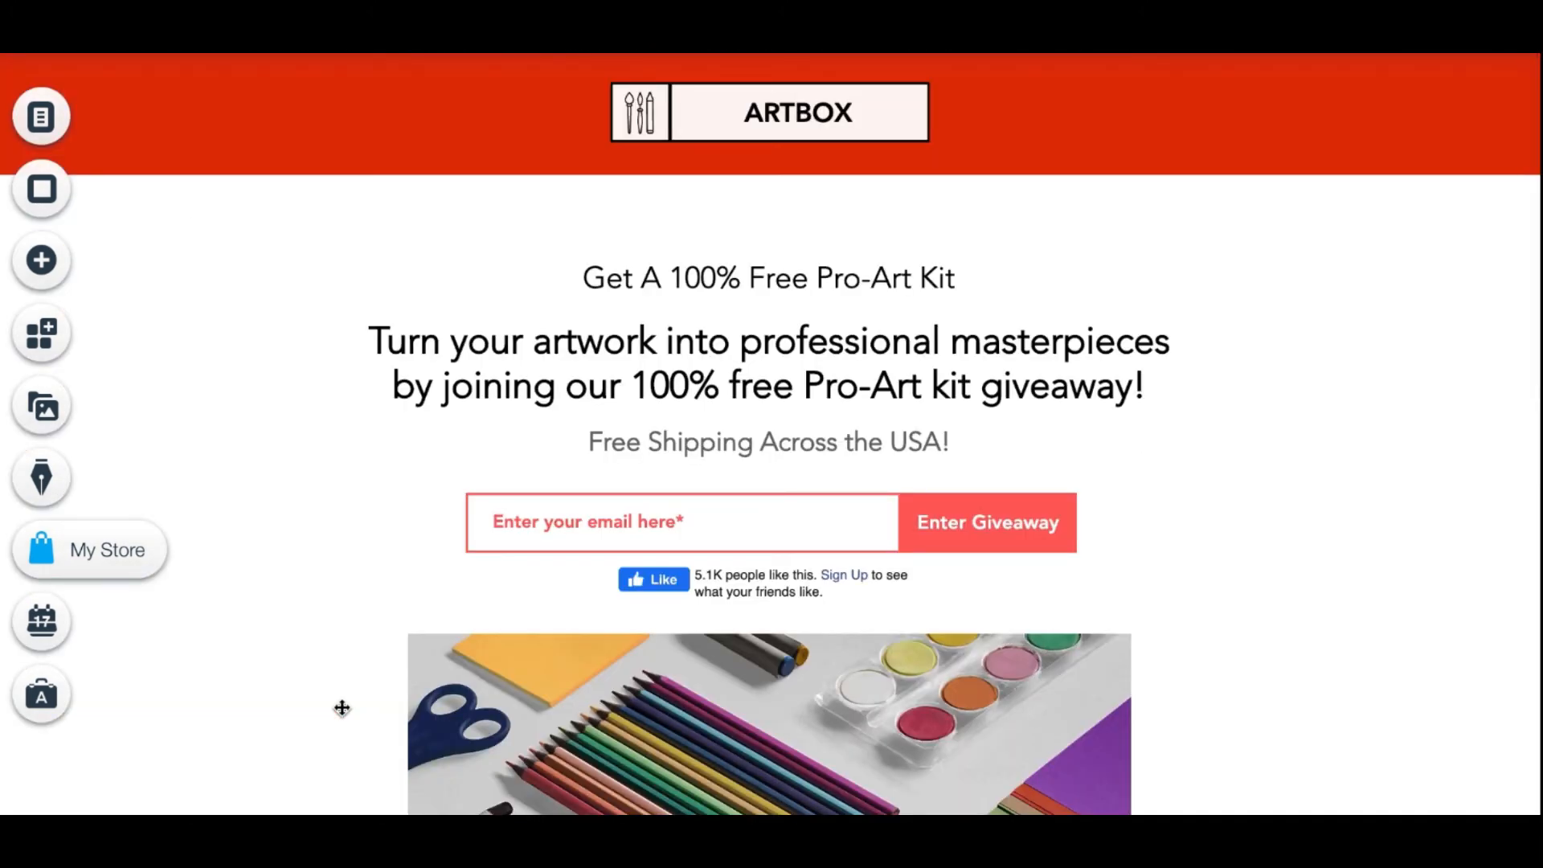
pyautogui.click(42, 265)
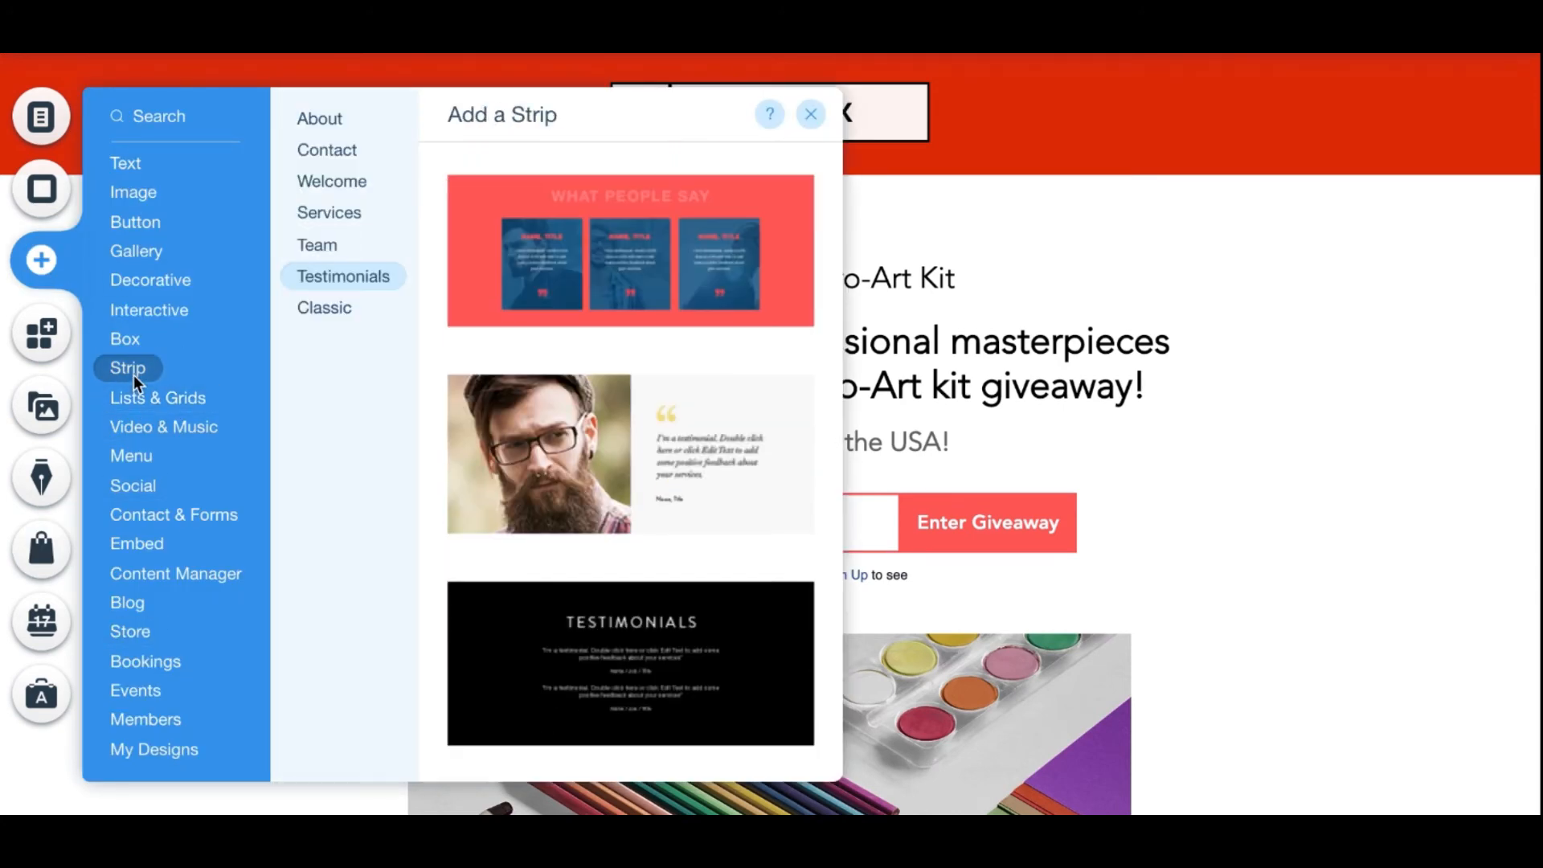
pyautogui.scroll(-2, 533, 509)
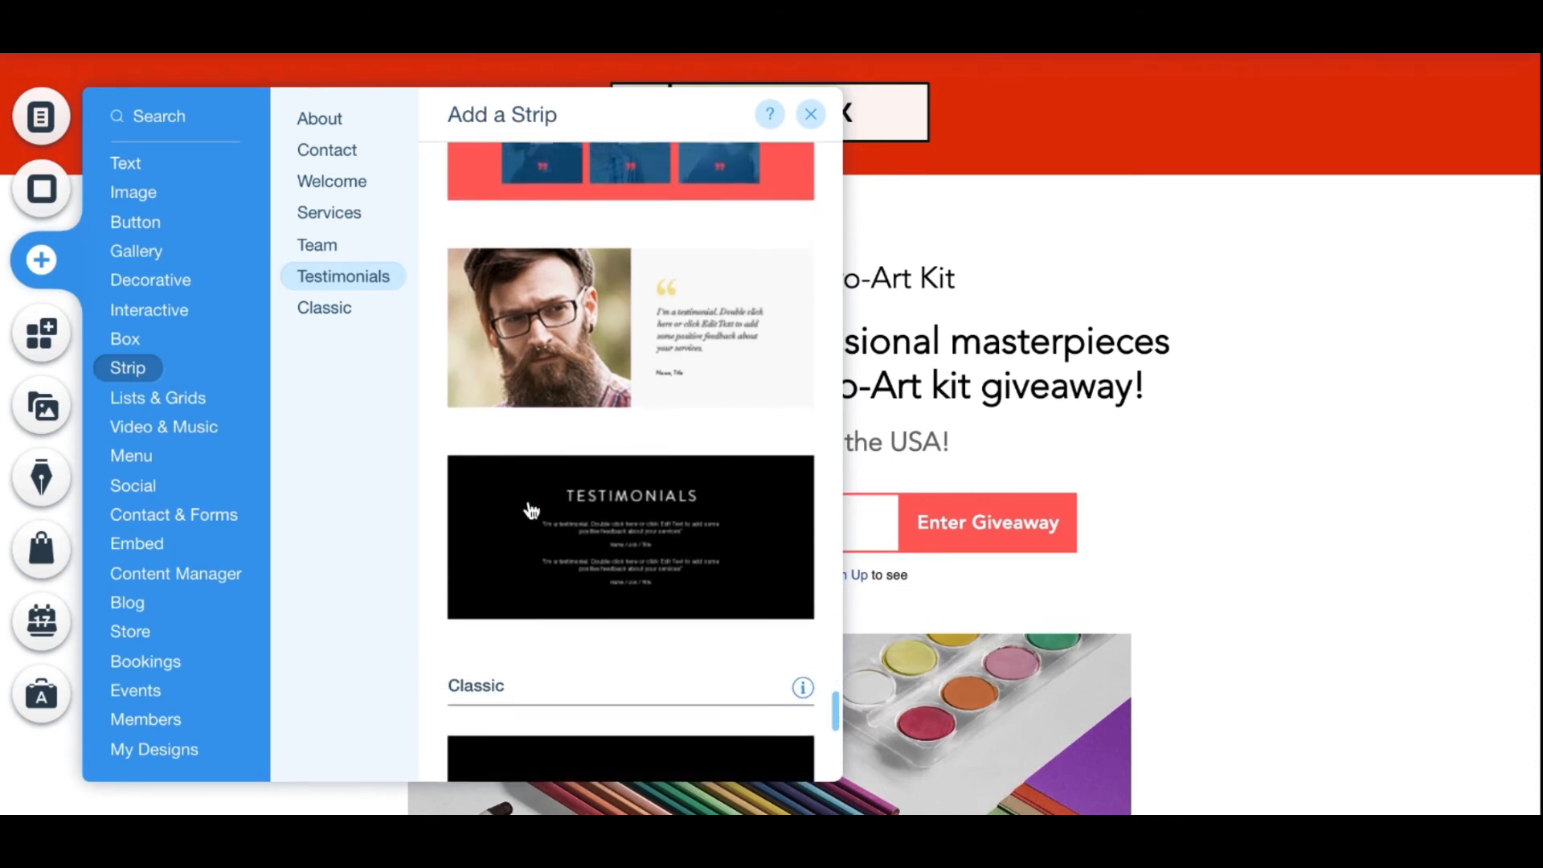
pyautogui.scroll(4, 524, 509)
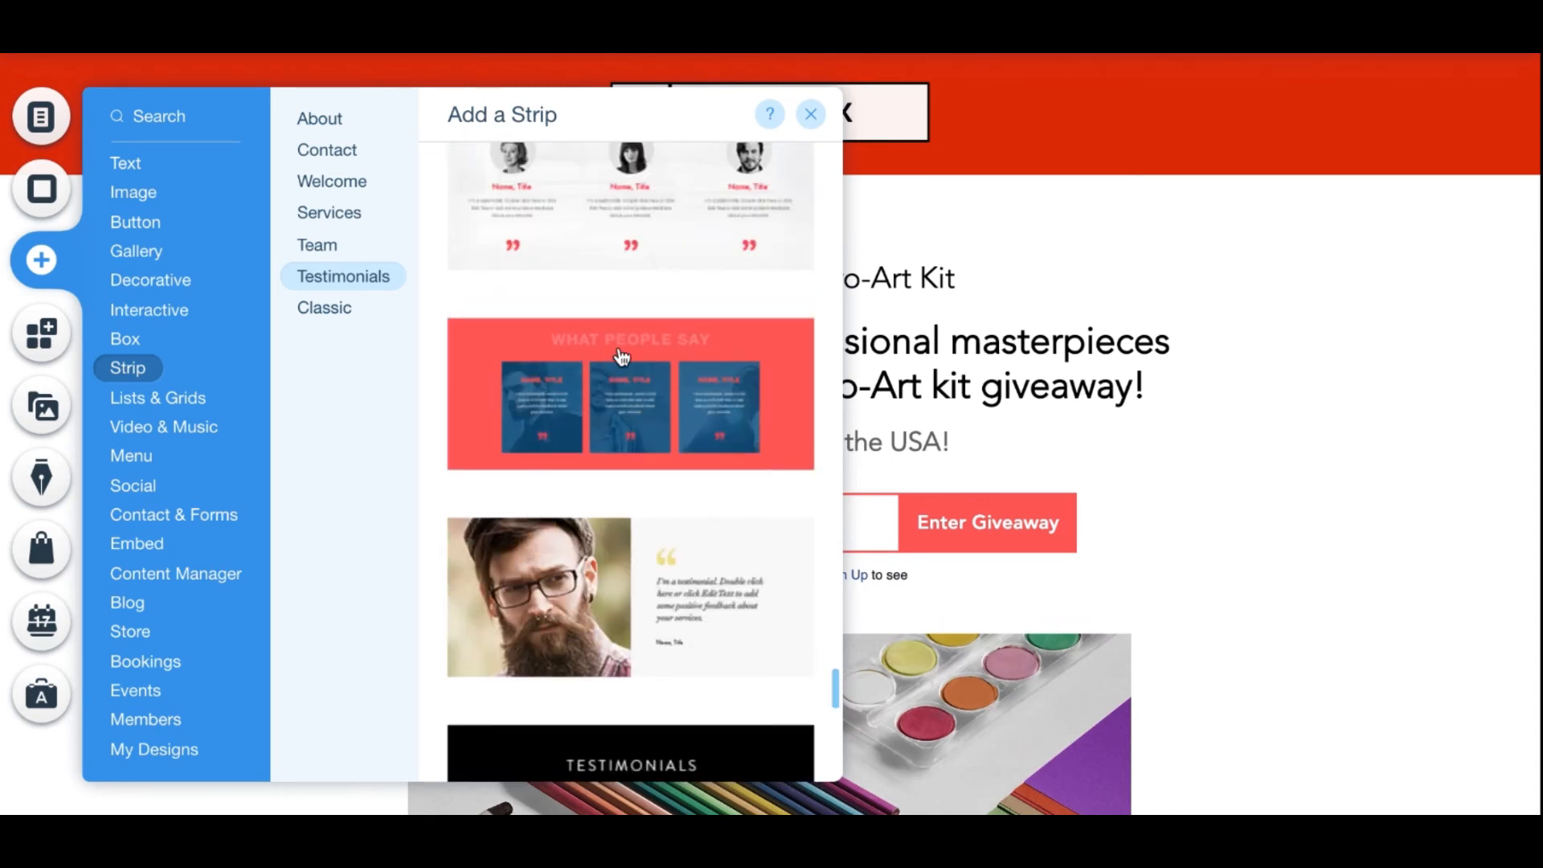
pyautogui.scroll(8, 720, 402)
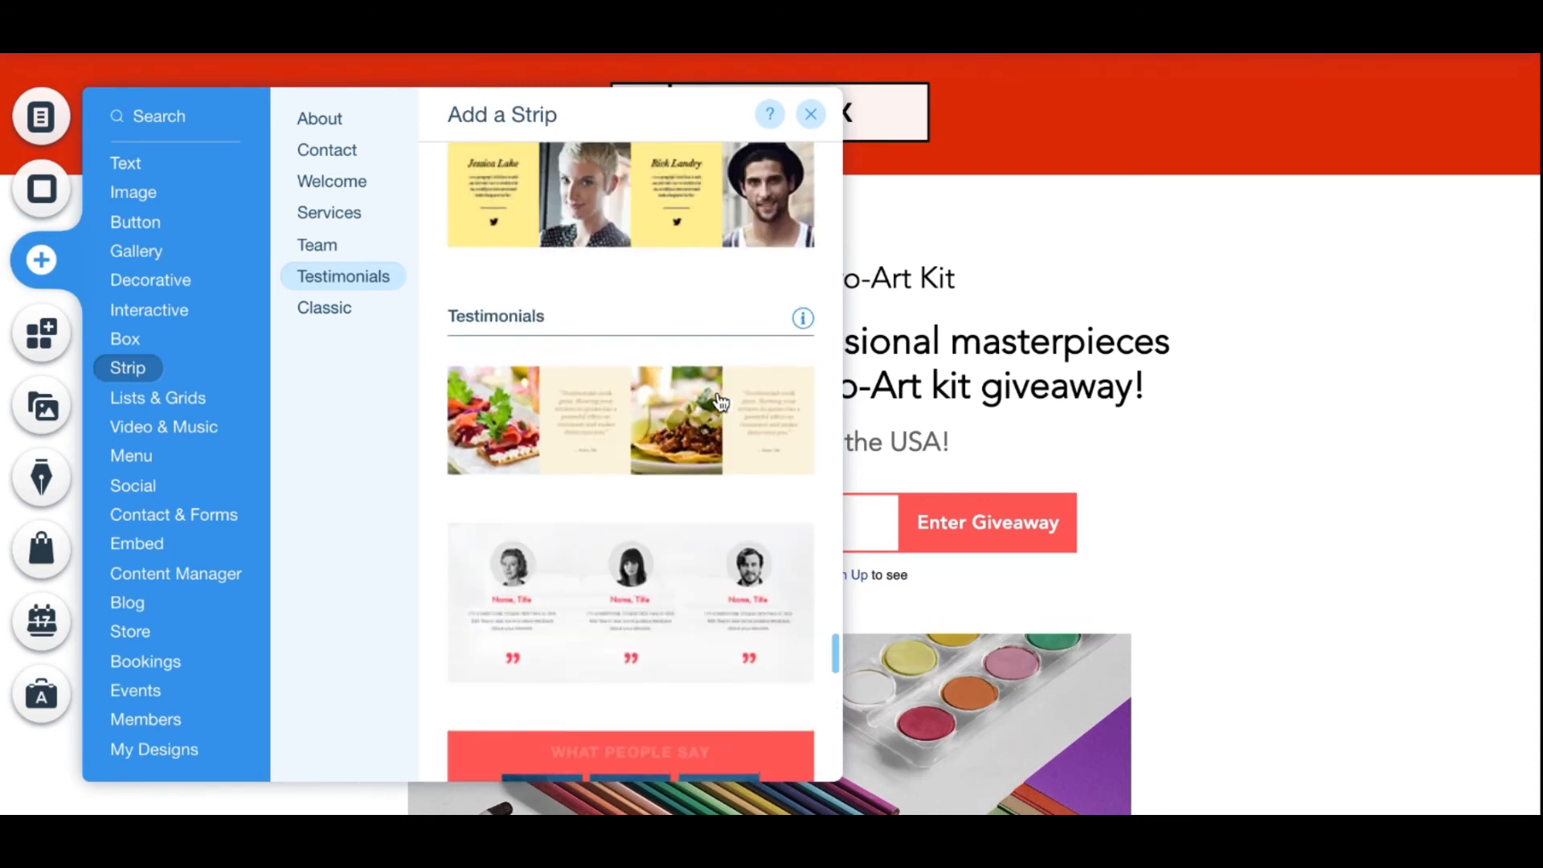
pyautogui.scroll(10, 720, 402)
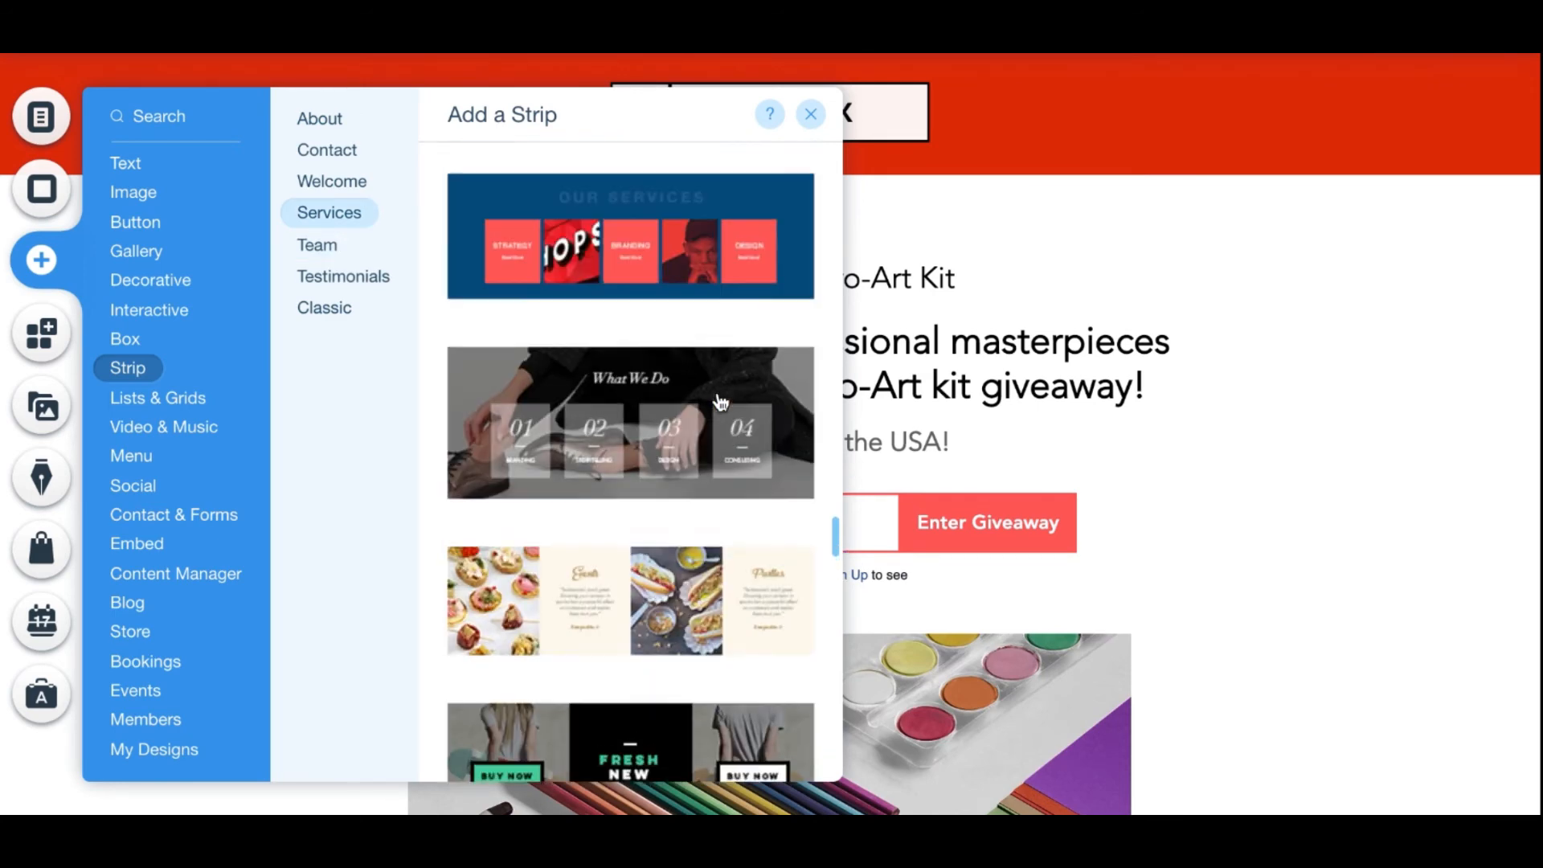
pyautogui.scroll(10, 720, 402)
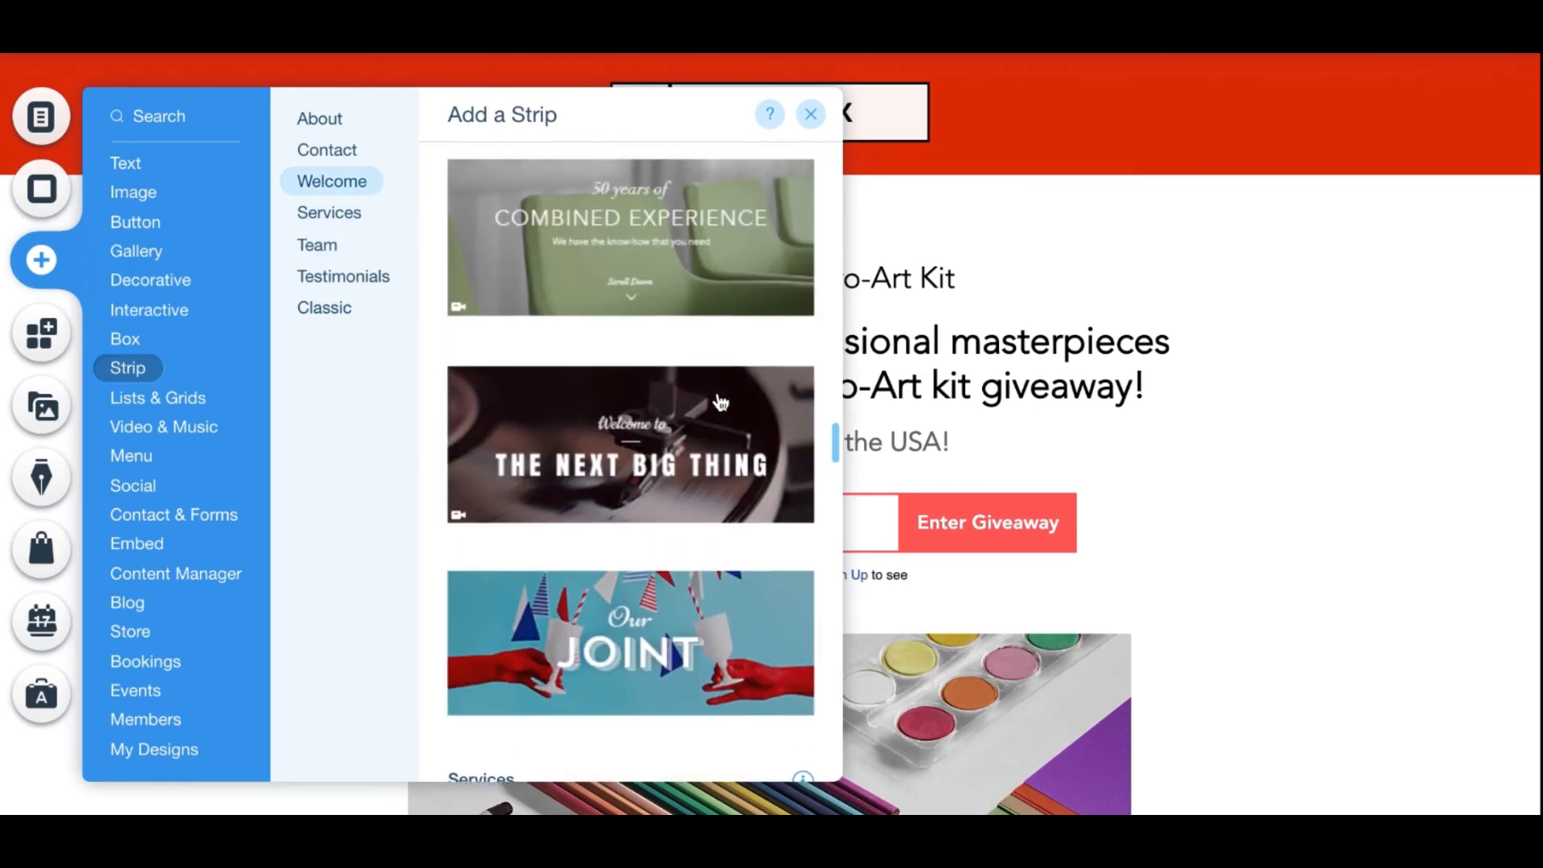
pyautogui.scroll(5, 720, 402)
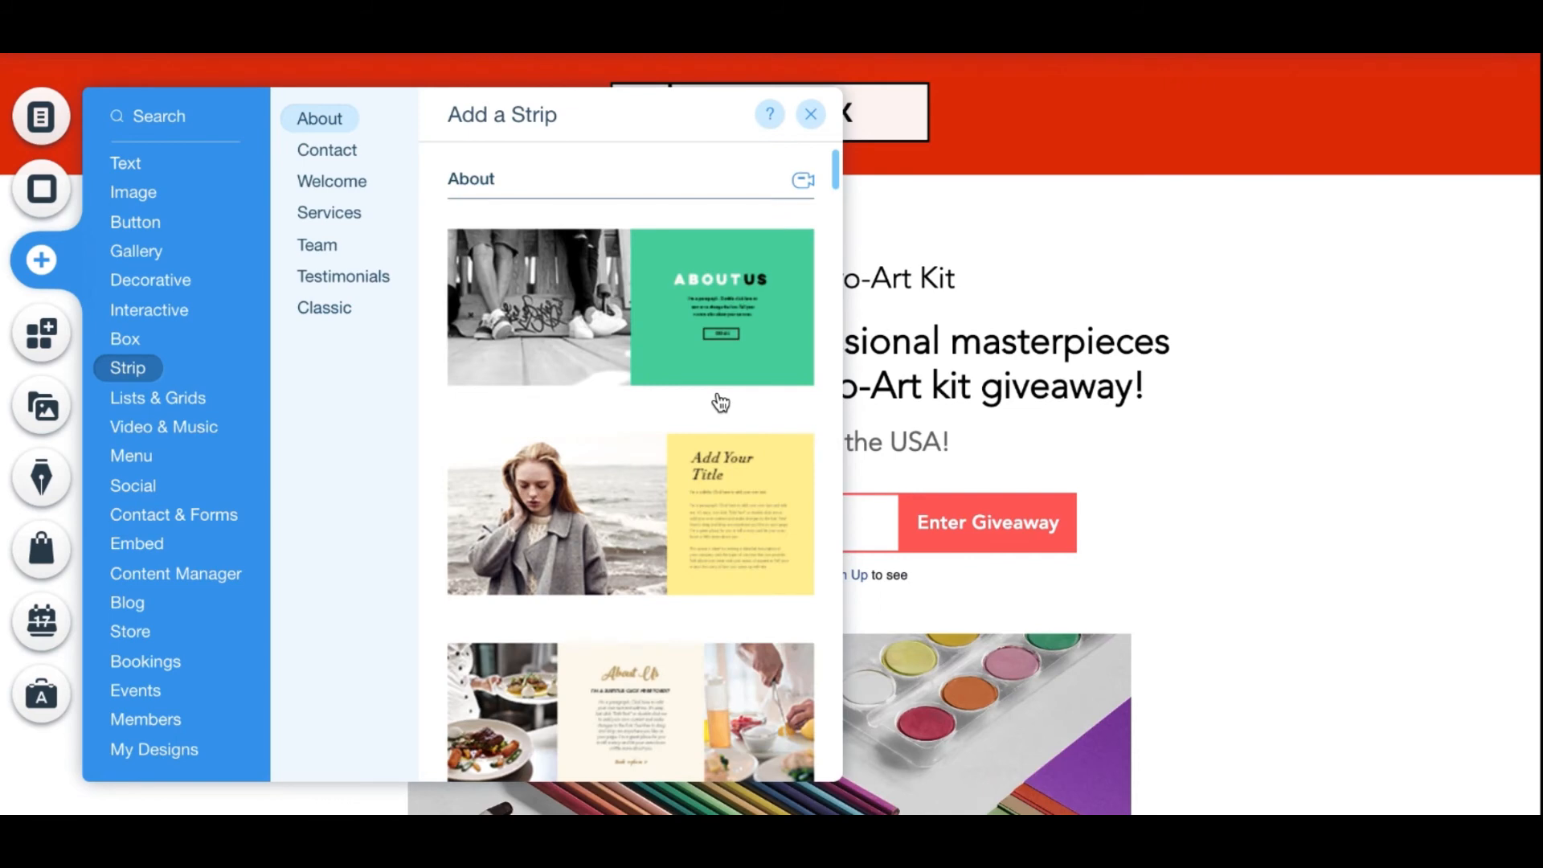
pyautogui.click(811, 114)
pyautogui.scroll(-5, 1254, 467)
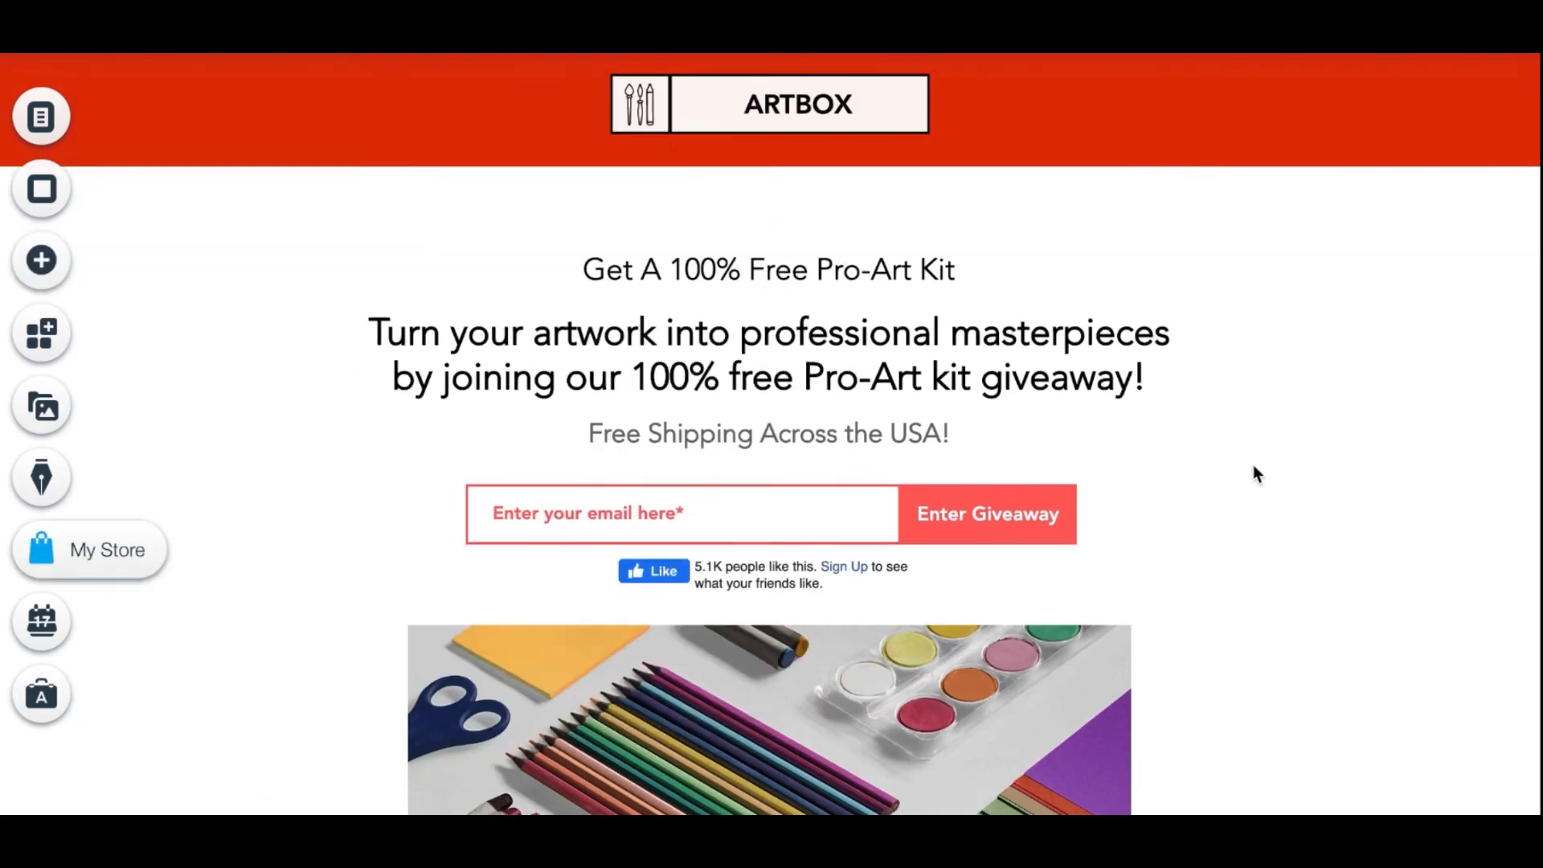
pyautogui.scroll(5, 1254, 468)
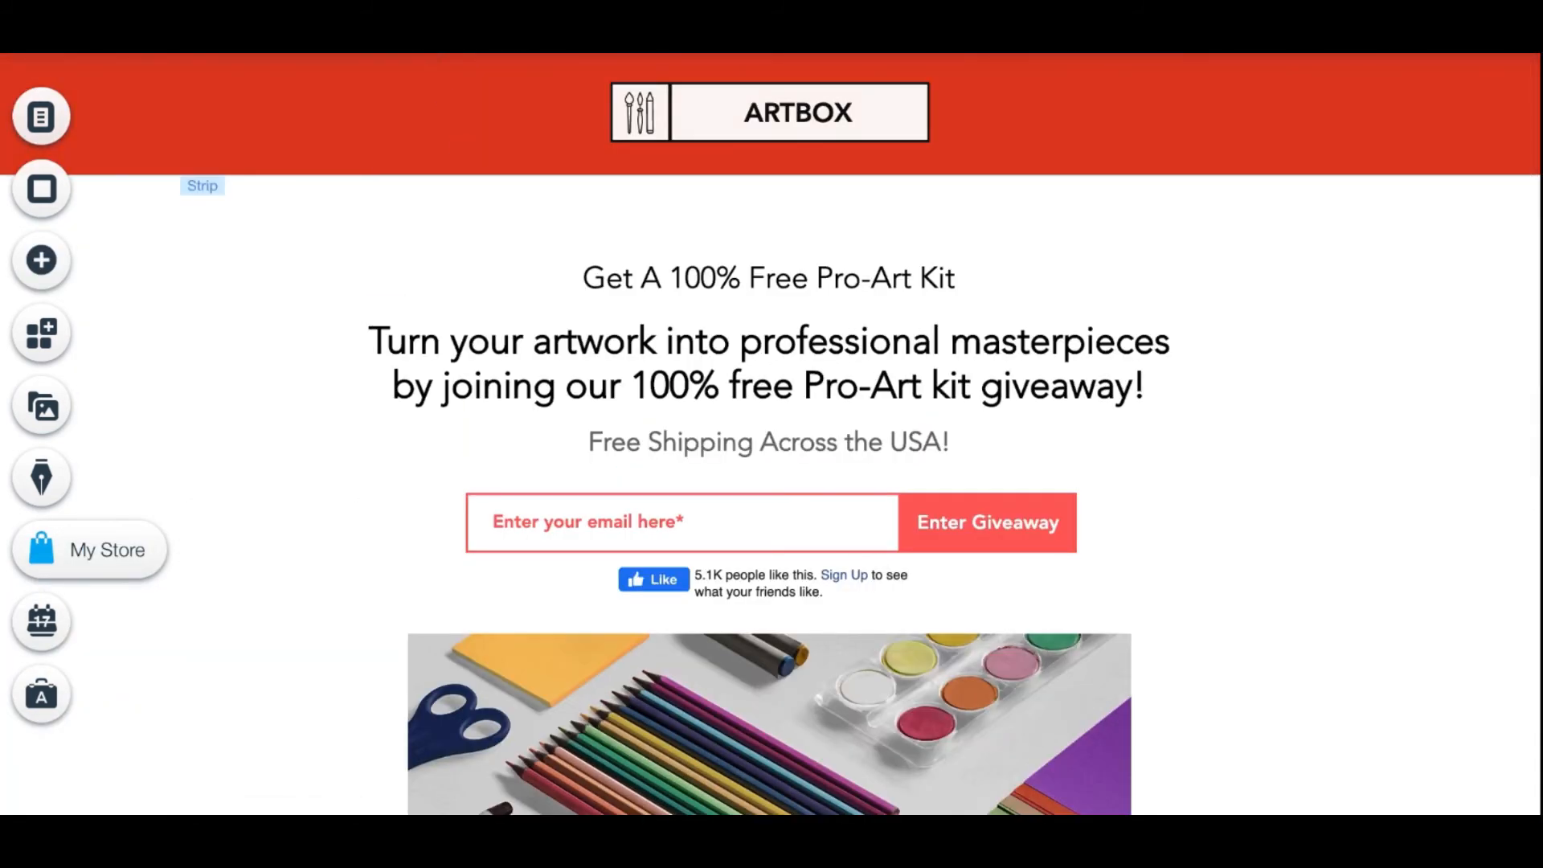
# Step: Switch to the mobile editor and shrink the red header strip to about 60 px high
pyautogui.click(436, 34)
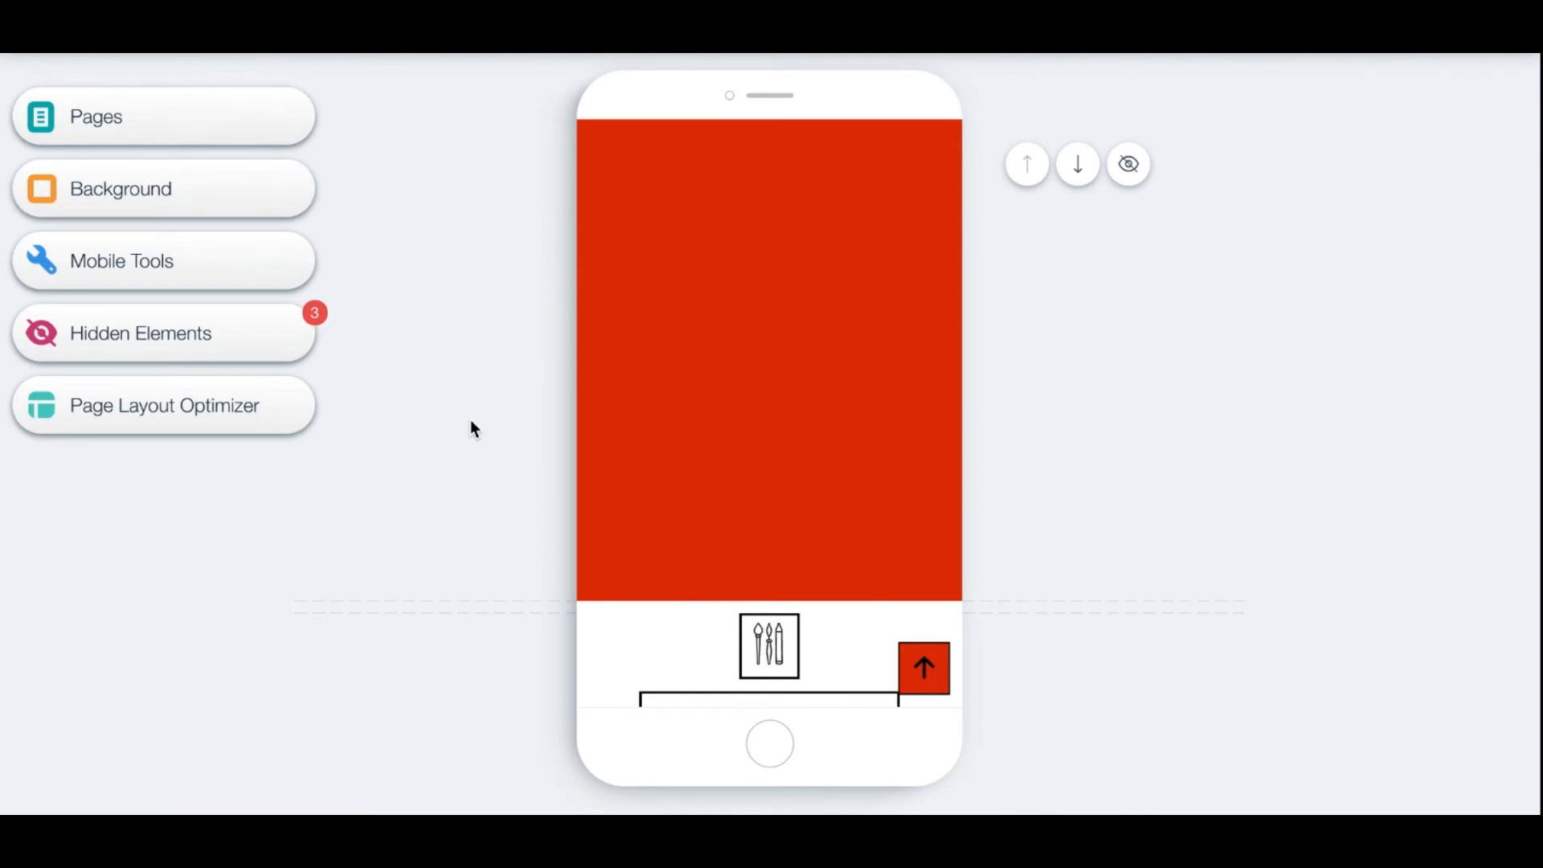
pyautogui.click(774, 556)
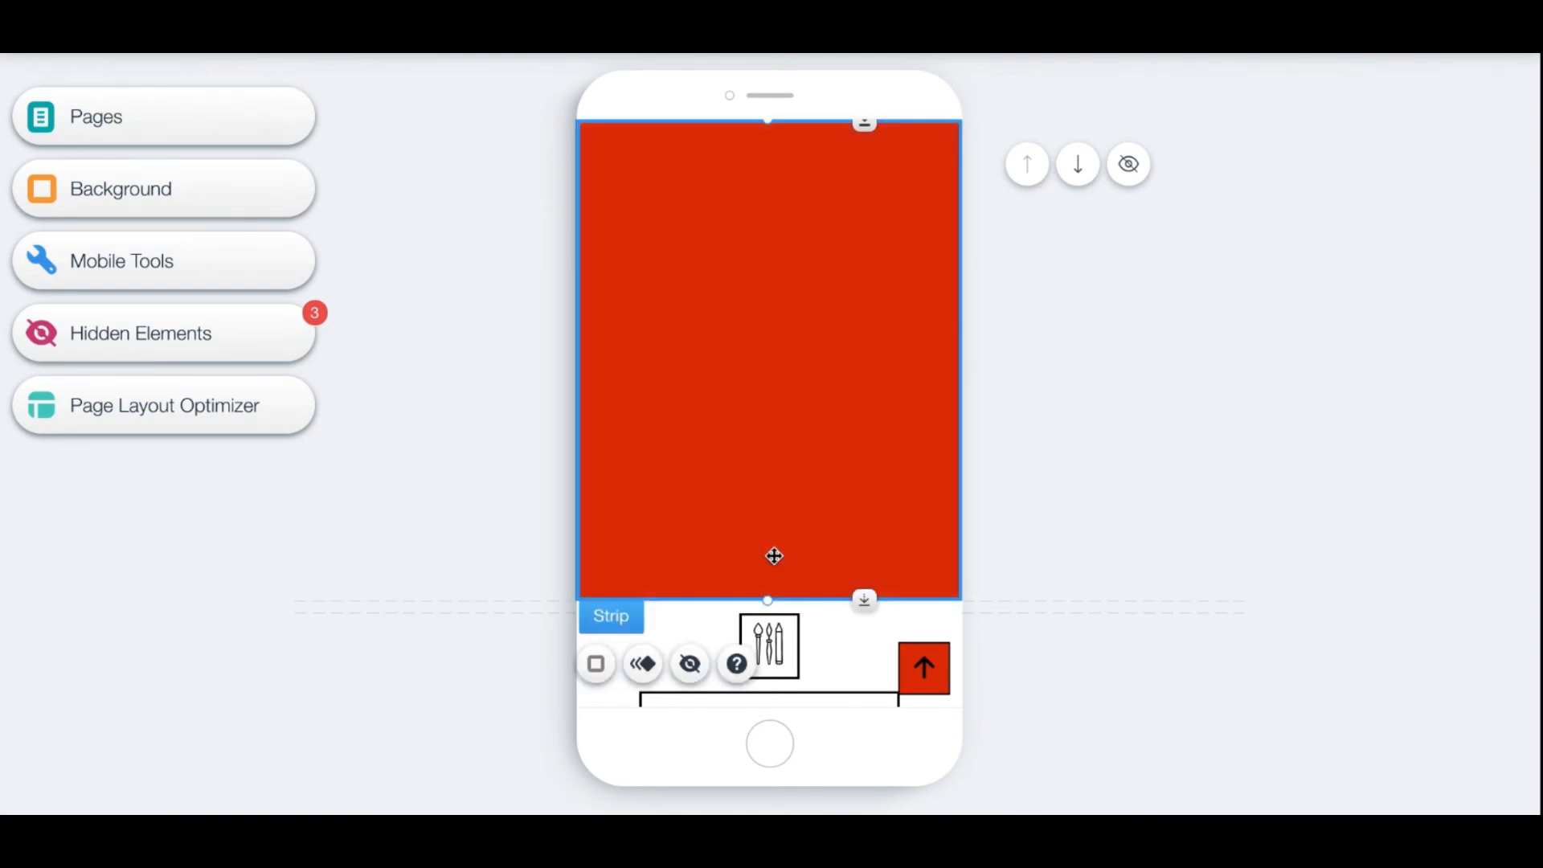
pyautogui.moveTo(863, 600); pyautogui.dragTo(883, 192)
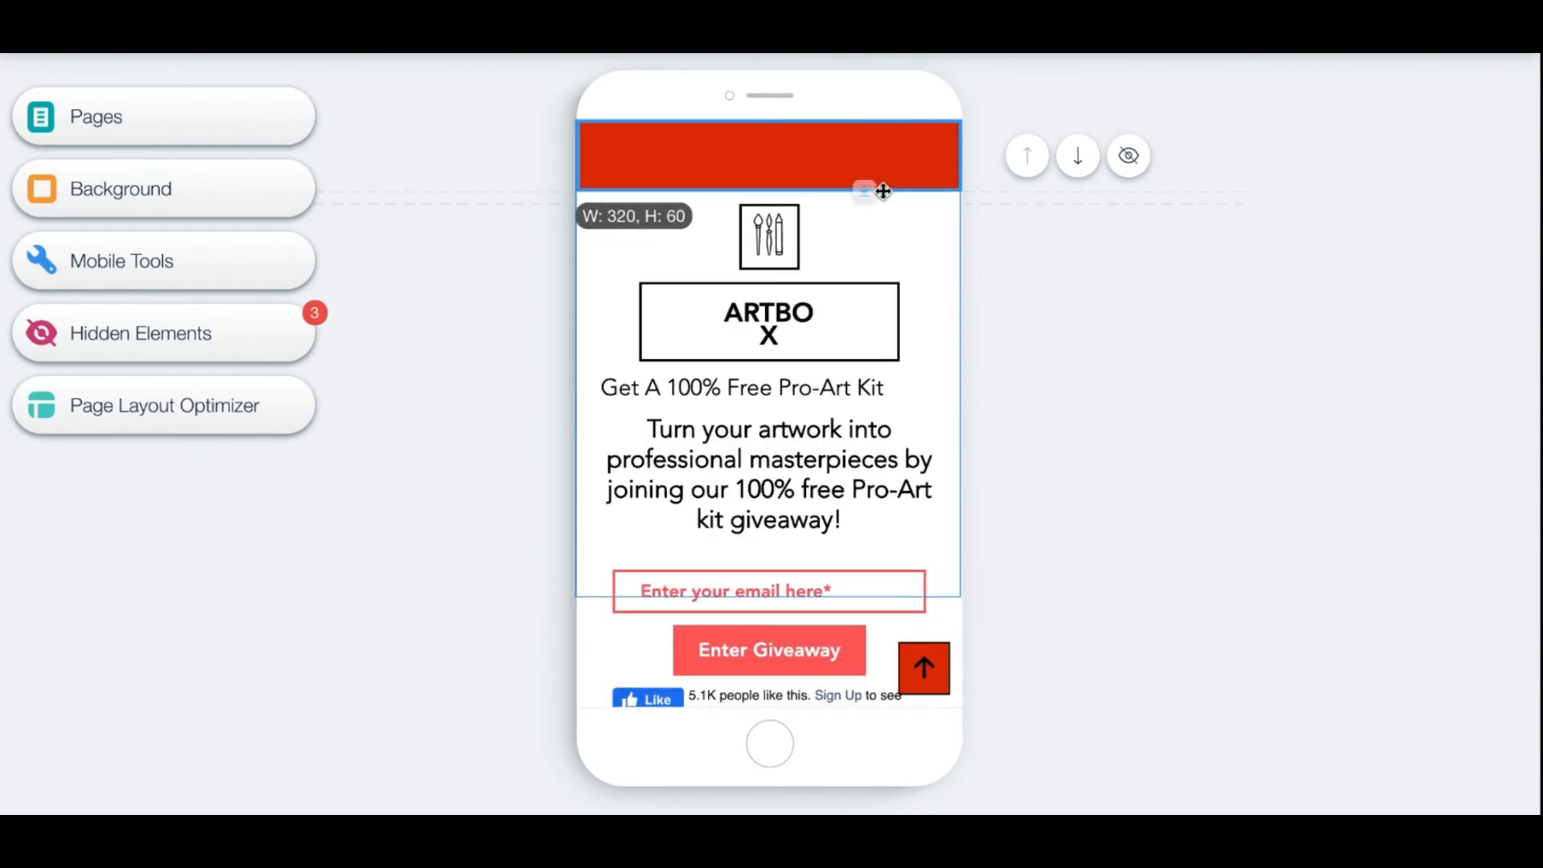
# Step: Place the logo icon and ARTBOX box side by side inside the header strip and delete the leftover space below
pyautogui.moveTo(769, 237)
pyautogui.mouseDown()
pyautogui.moveTo(763, 213)
pyautogui.moveTo(676, 159)
pyautogui.mouseUp()
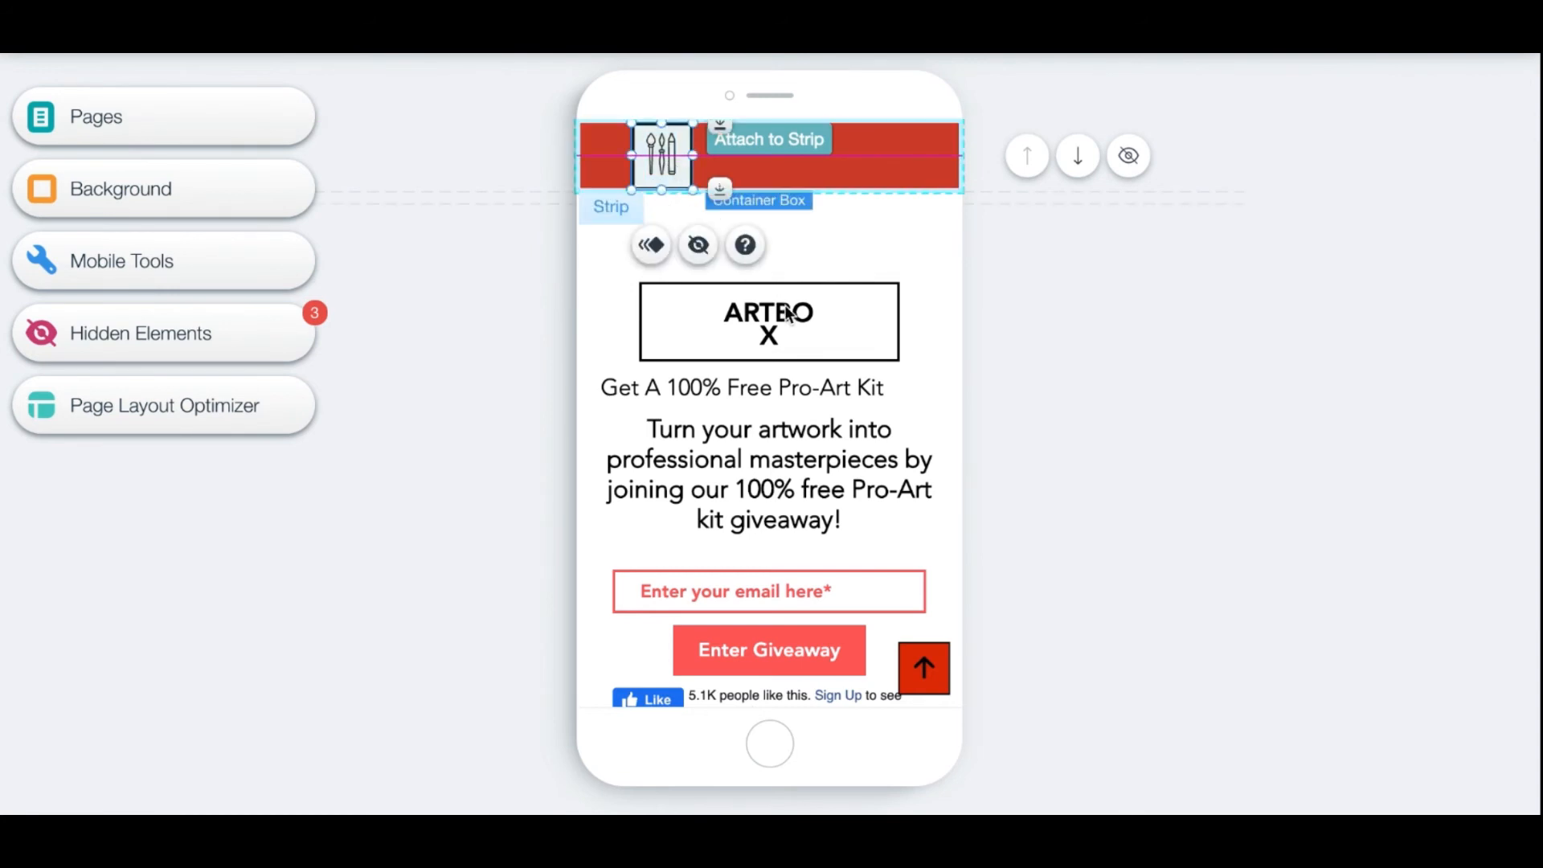
pyautogui.click(777, 332)
pyautogui.moveTo(715, 328); pyautogui.dragTo(683, 321)
pyautogui.click(866, 342)
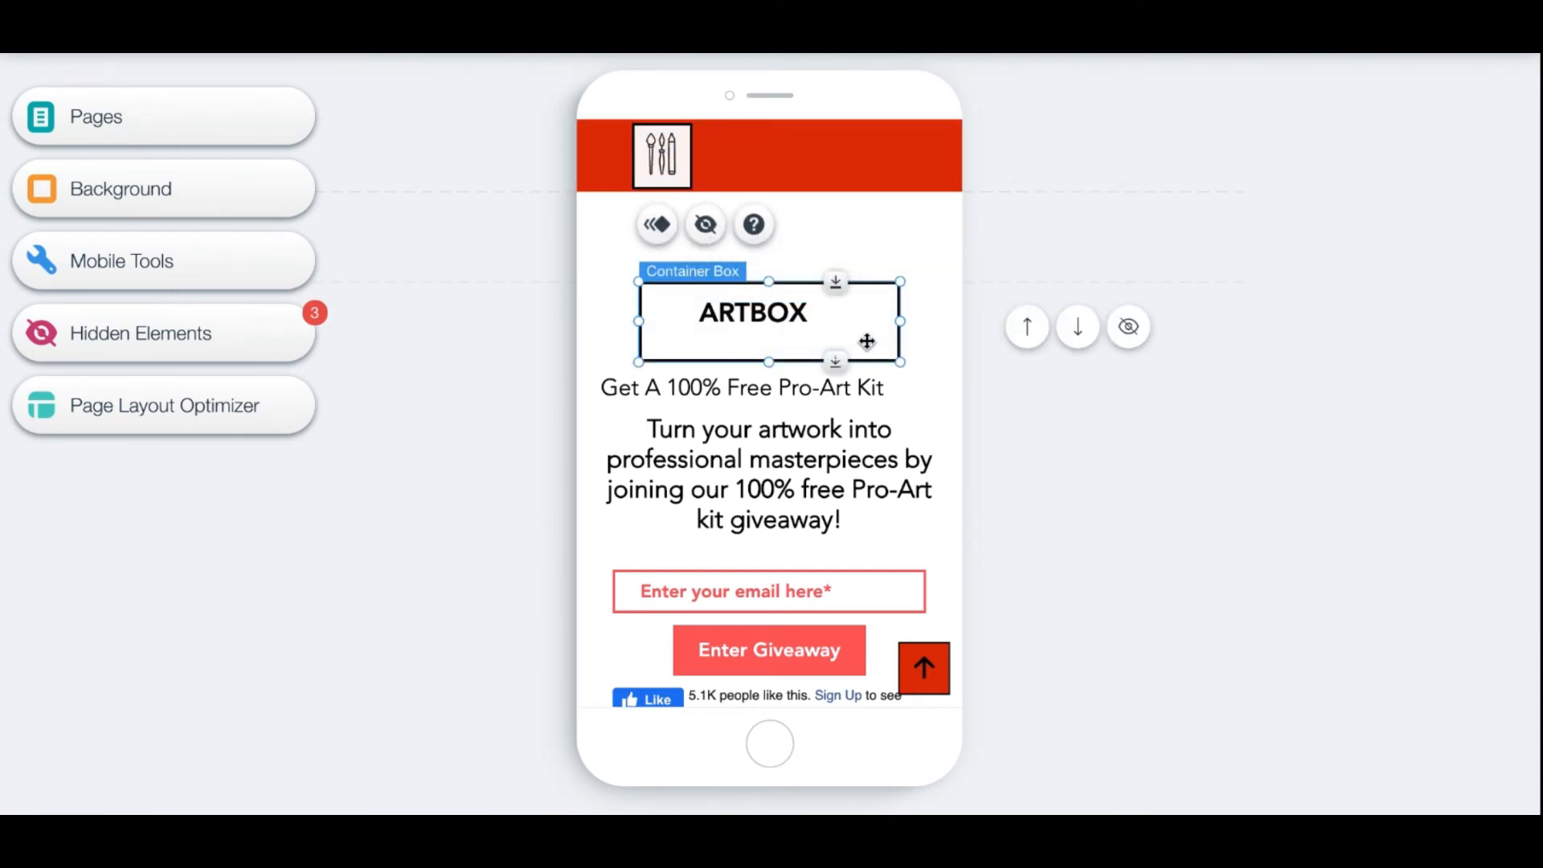
pyautogui.moveTo(871, 333); pyautogui.dragTo(928, 179)
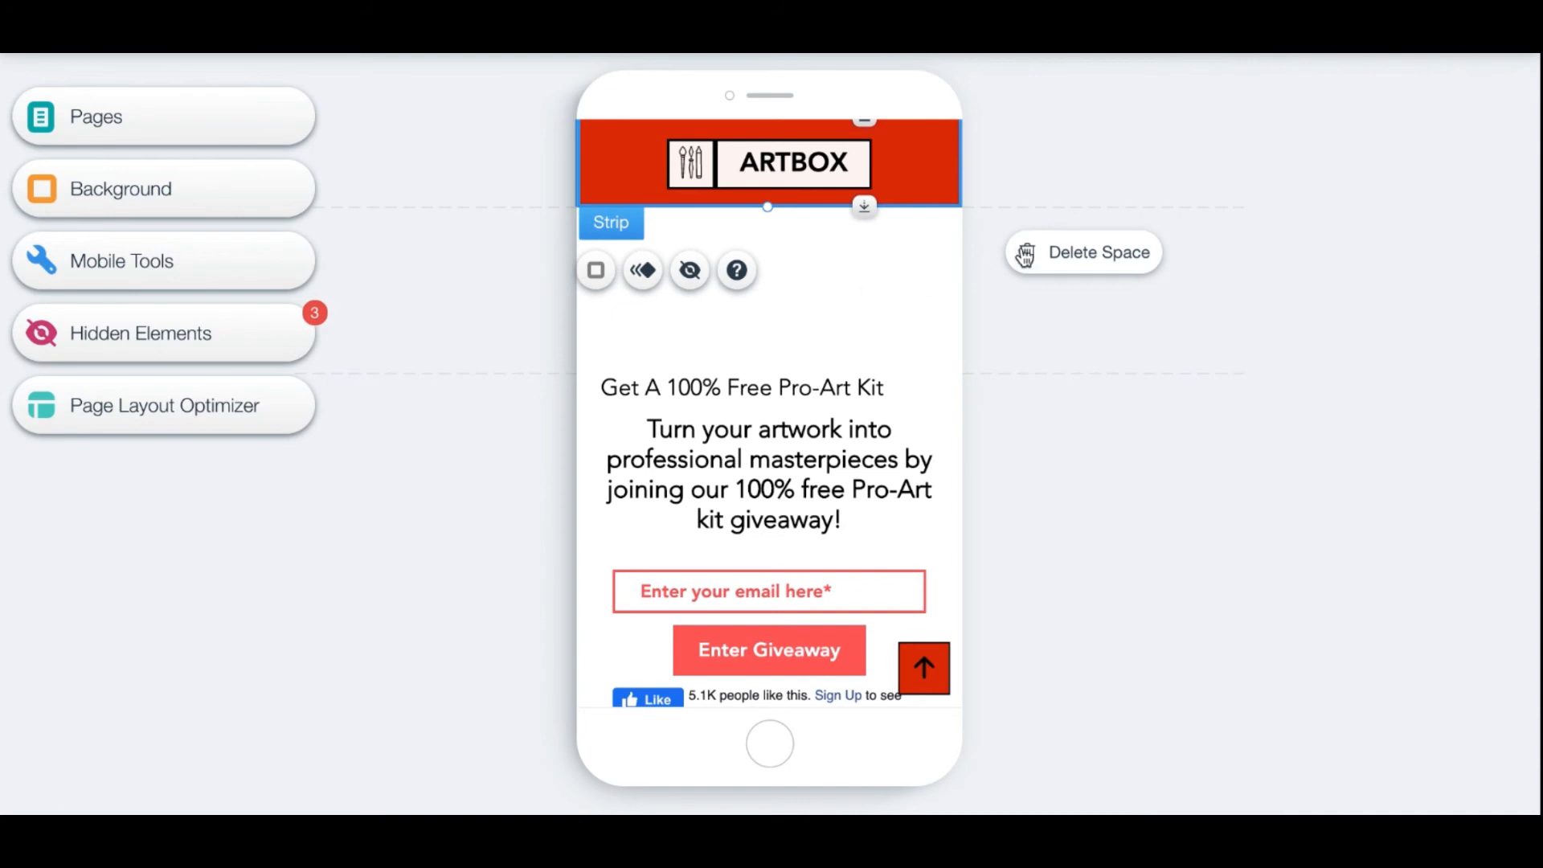
pyautogui.click(1045, 254)
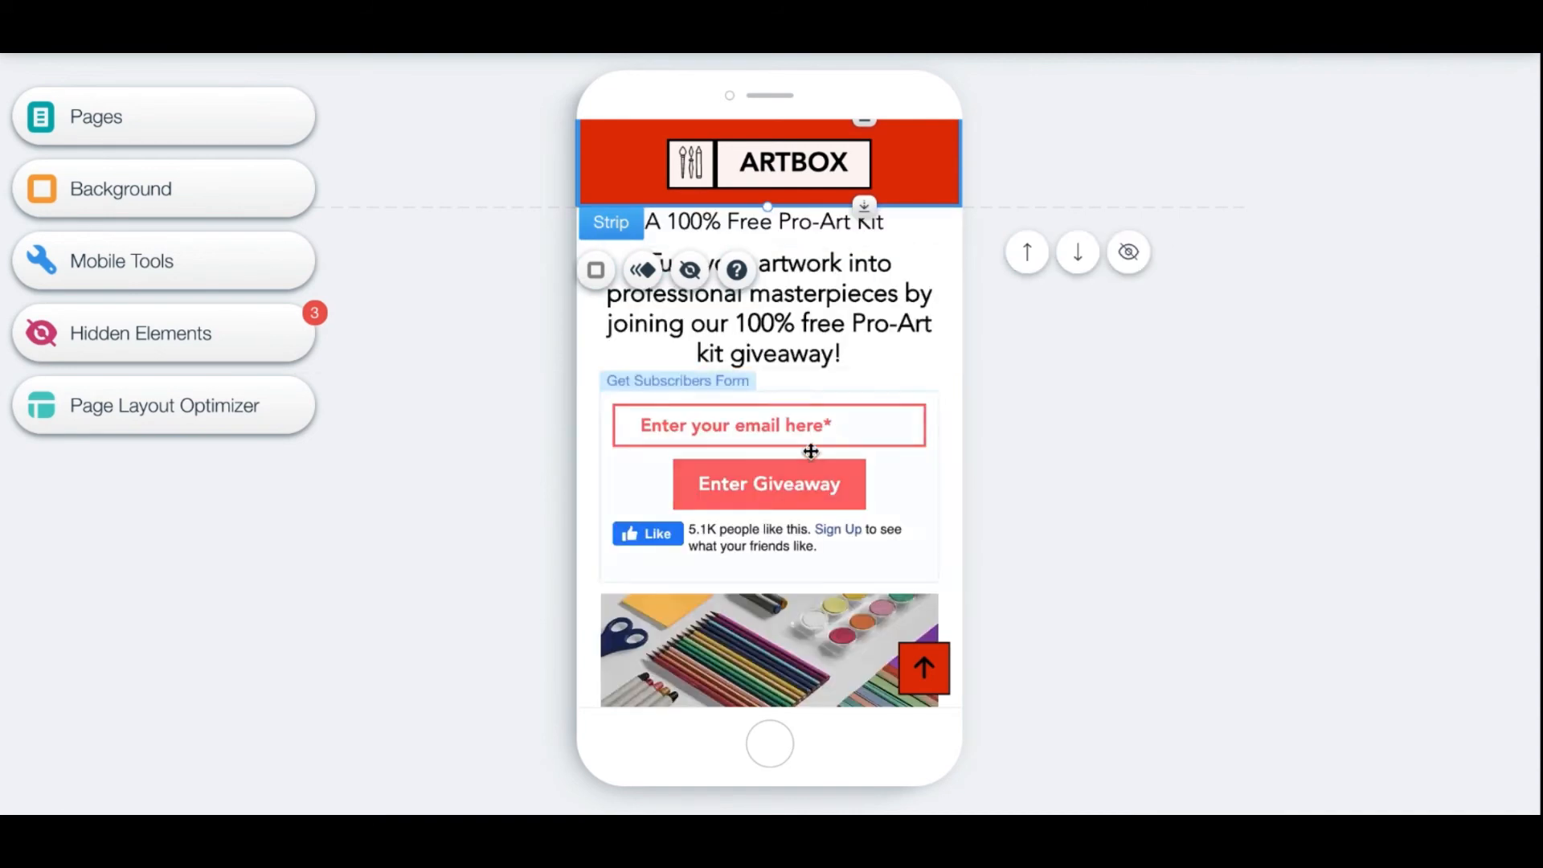
# Step: Reposition the 'Get A 100% Free Pro-Art Kit' text just below the header strip
pyautogui.click(770, 224)
pyautogui.moveTo(771, 224); pyautogui.dragTo(789, 231)
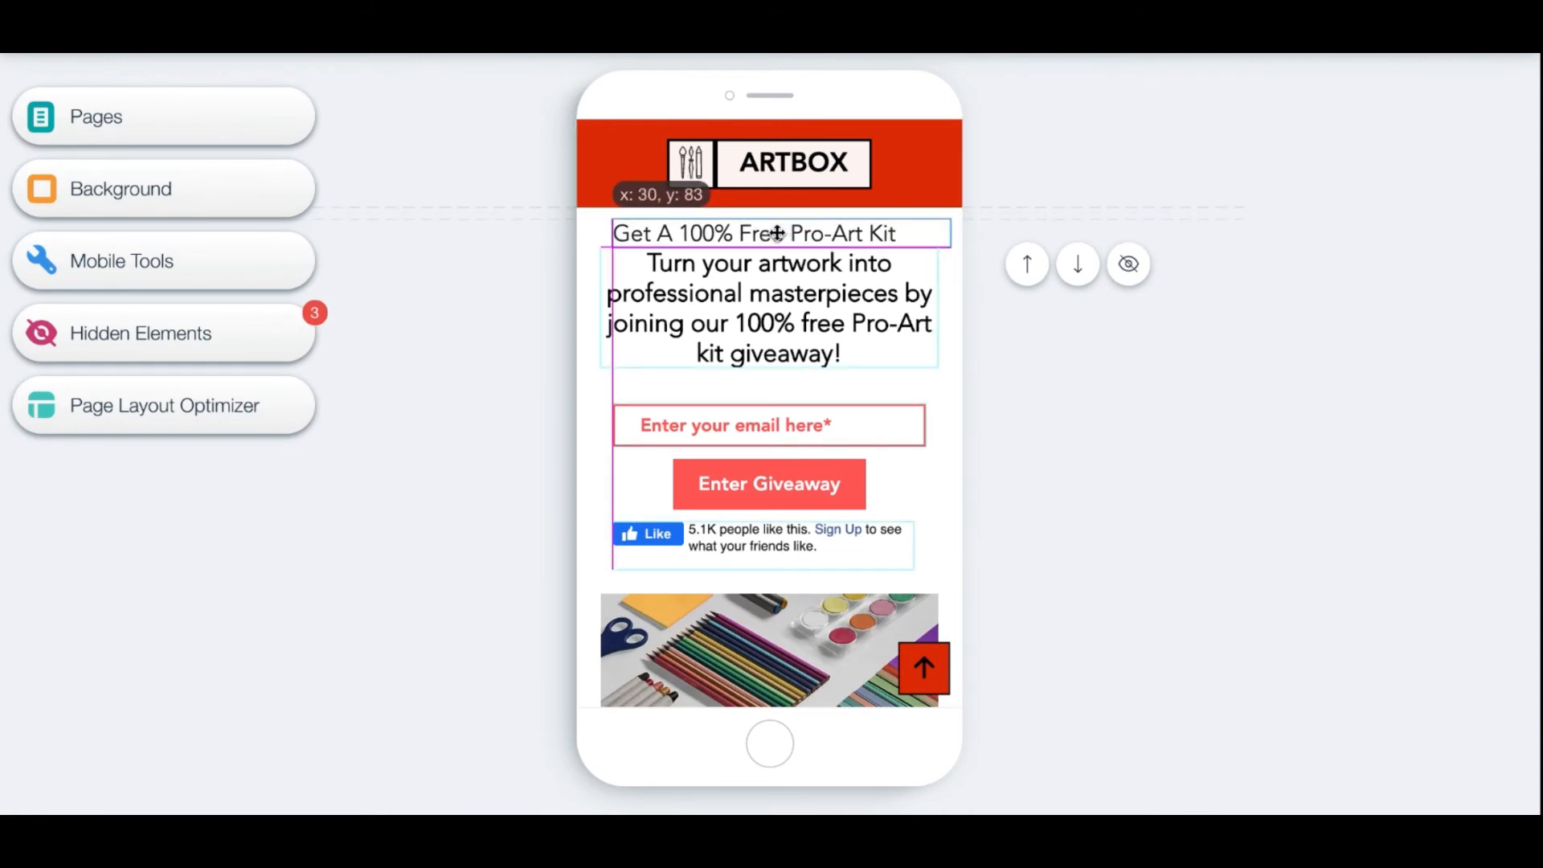
pyautogui.moveTo(774, 233); pyautogui.dragTo(770, 233)
pyautogui.moveTo(862, 245); pyautogui.dragTo(771, 245)
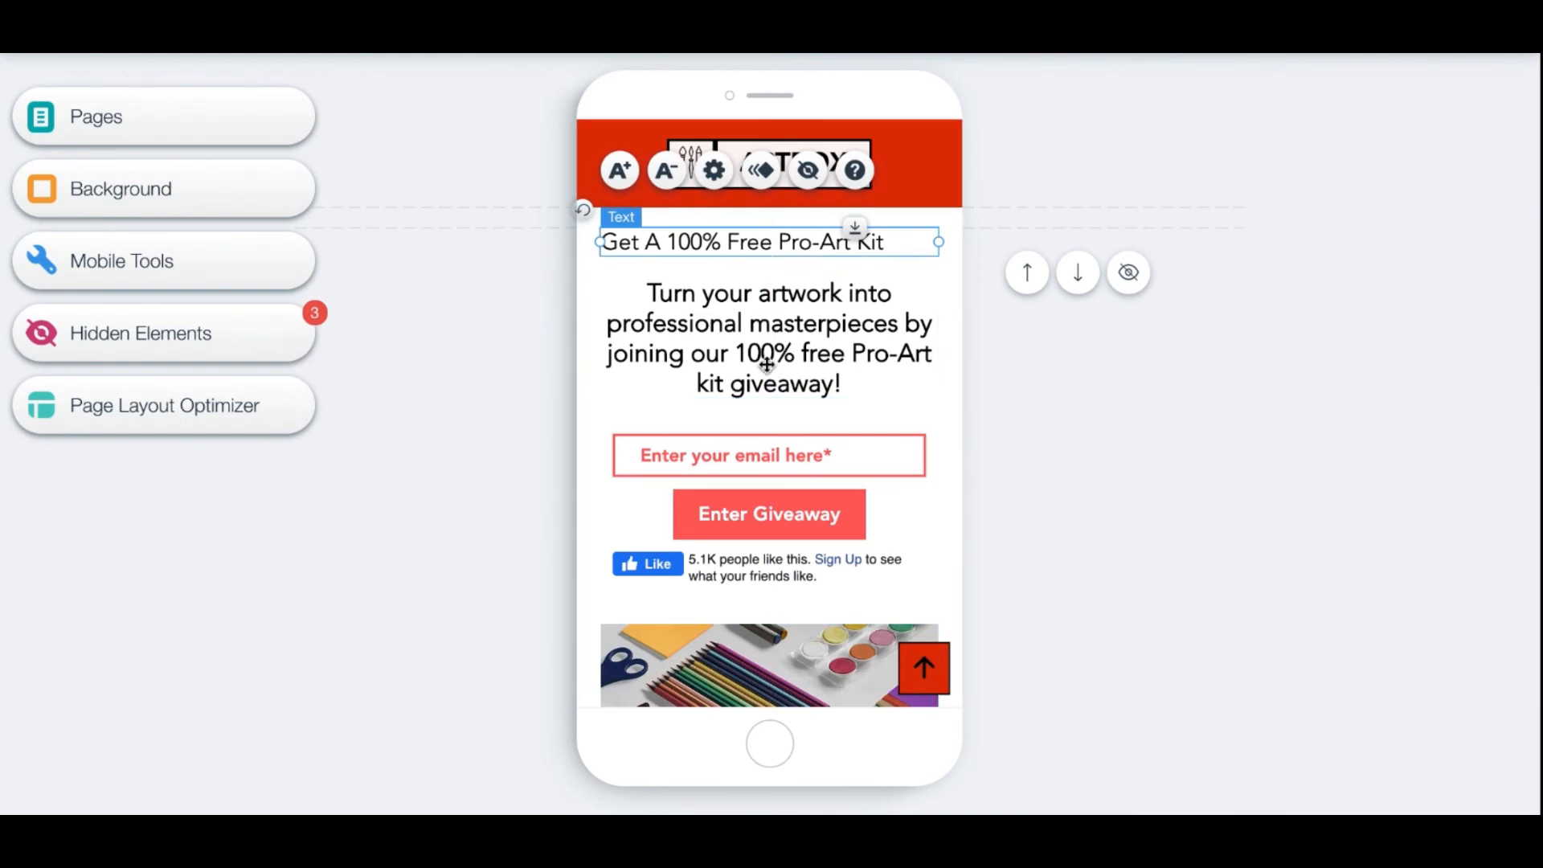
# Step: Widen the main promotional paragraph's text box to the full width of the mobile screen
pyautogui.click(765, 363)
pyautogui.moveTo(618, 223); pyautogui.dragTo(617, 222)
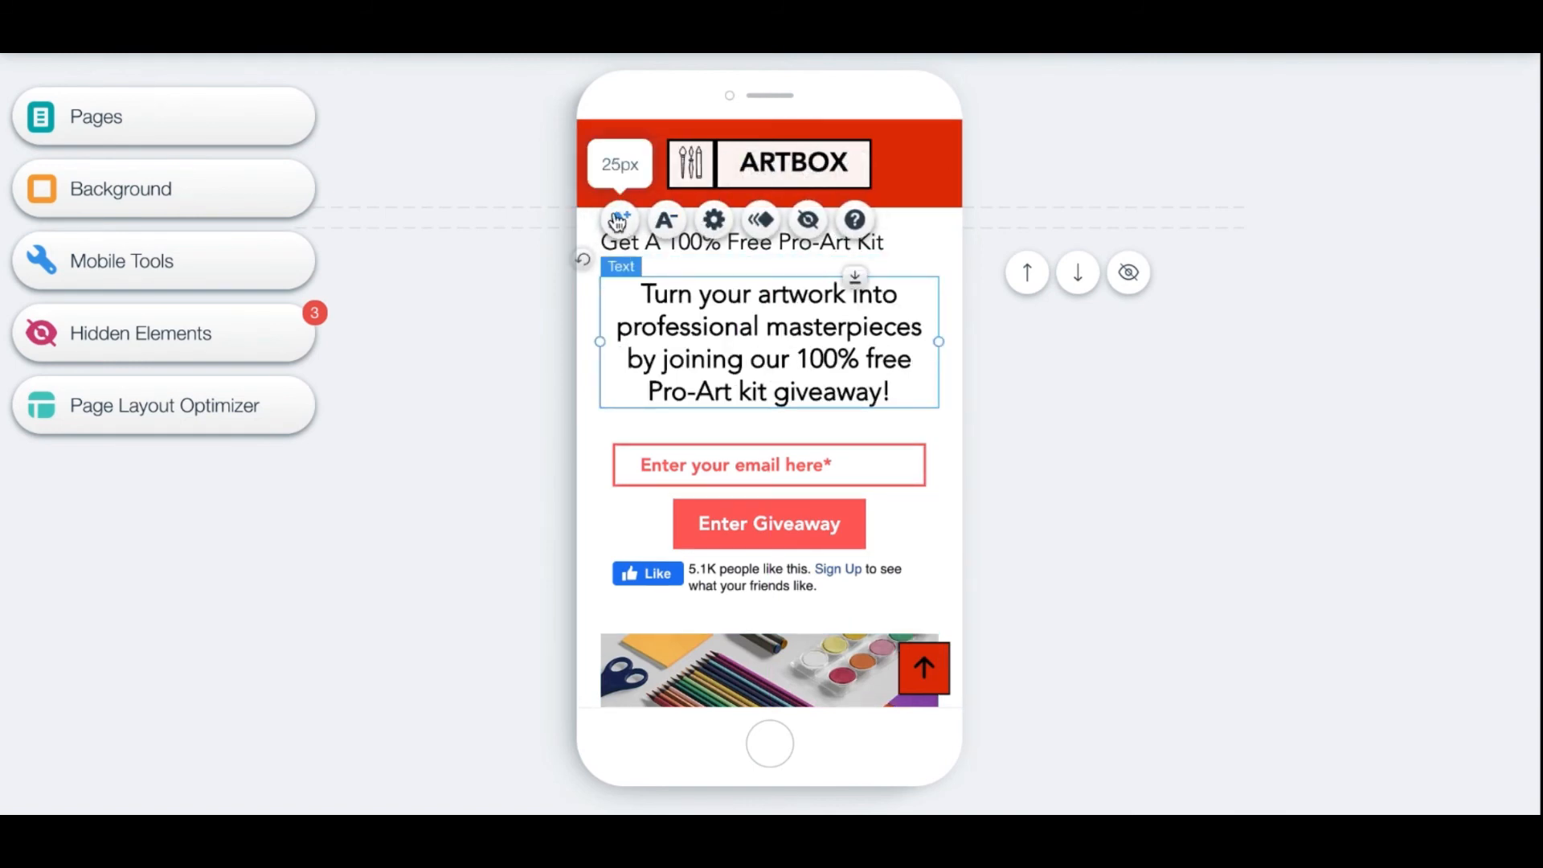
pyautogui.moveTo(601, 344); pyautogui.dragTo(575, 340)
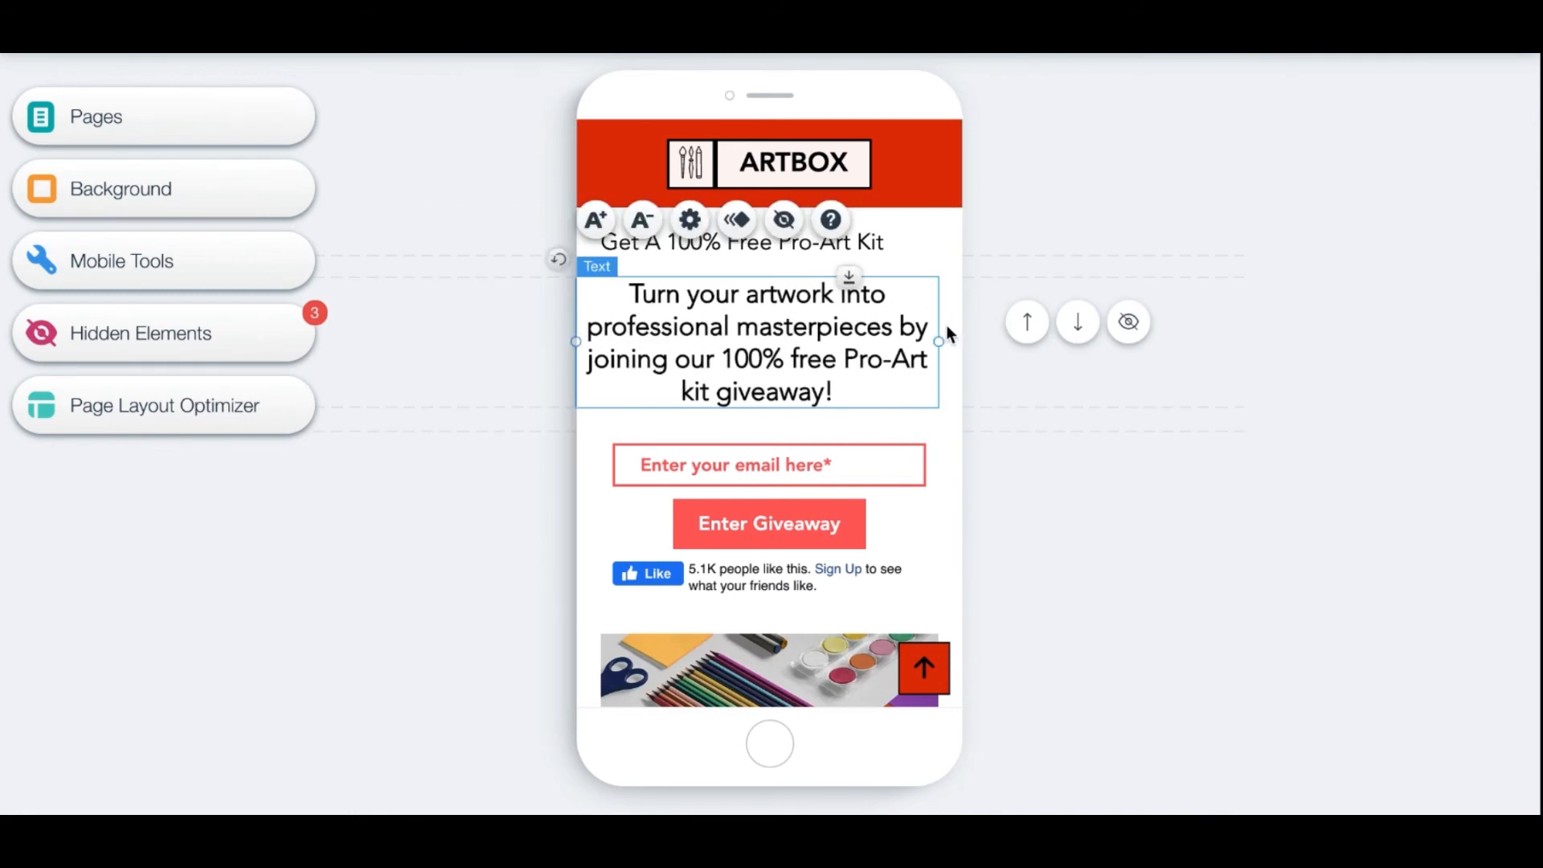
pyautogui.moveTo(940, 342); pyautogui.dragTo(956, 342)
pyautogui.moveTo(785, 336); pyautogui.dragTo(791, 333)
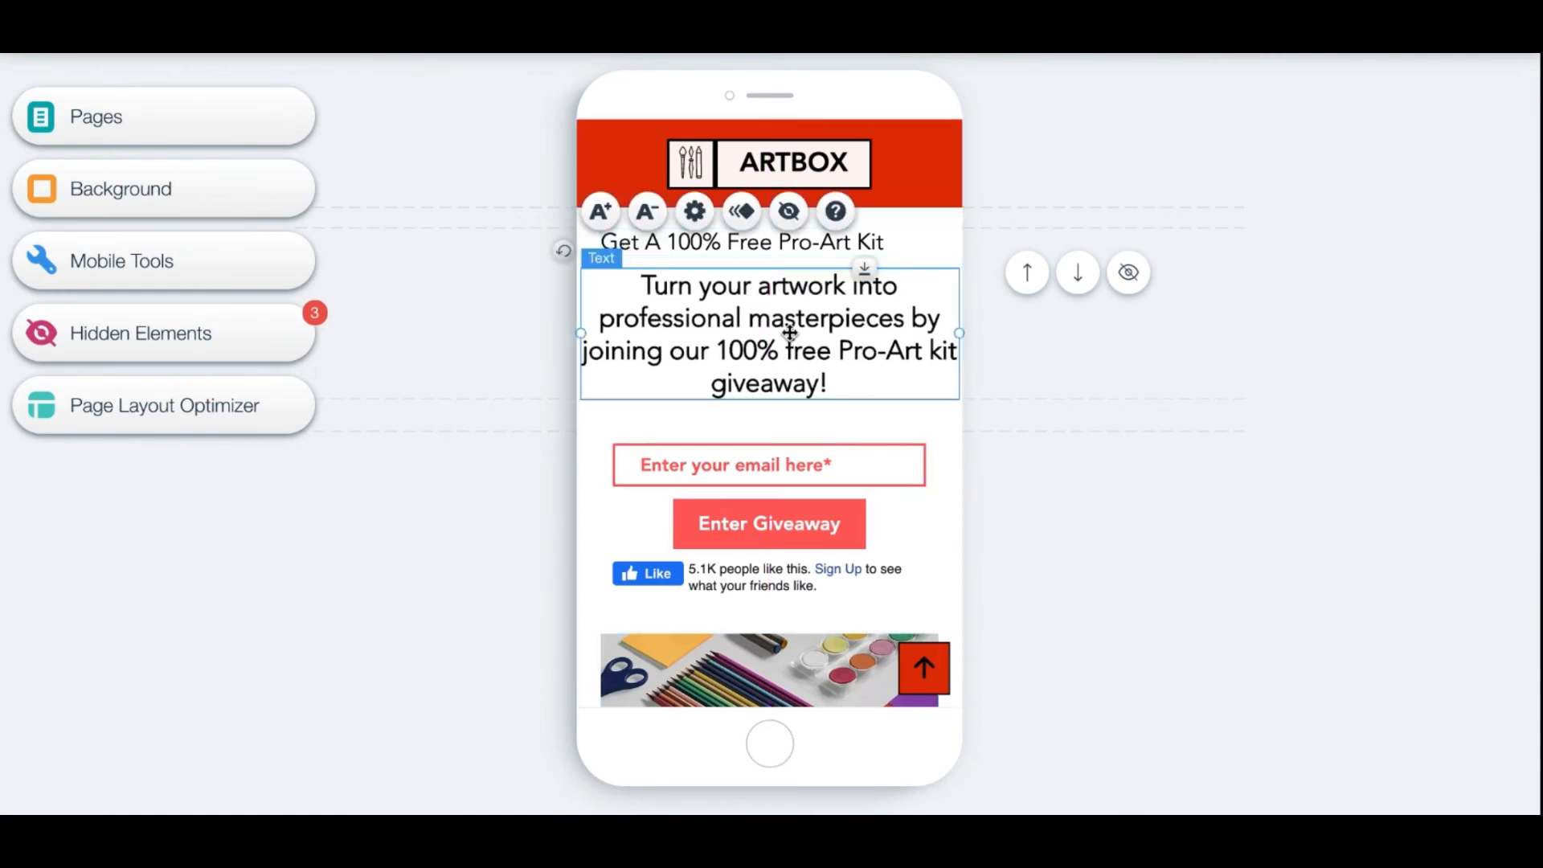
# Step: Unhide the 'Free Shipping Across the USA!' text on the mobile page from the hidden elements list
pyautogui.scroll(-4, 828, 426)
pyautogui.scroll(-7, 827, 428)
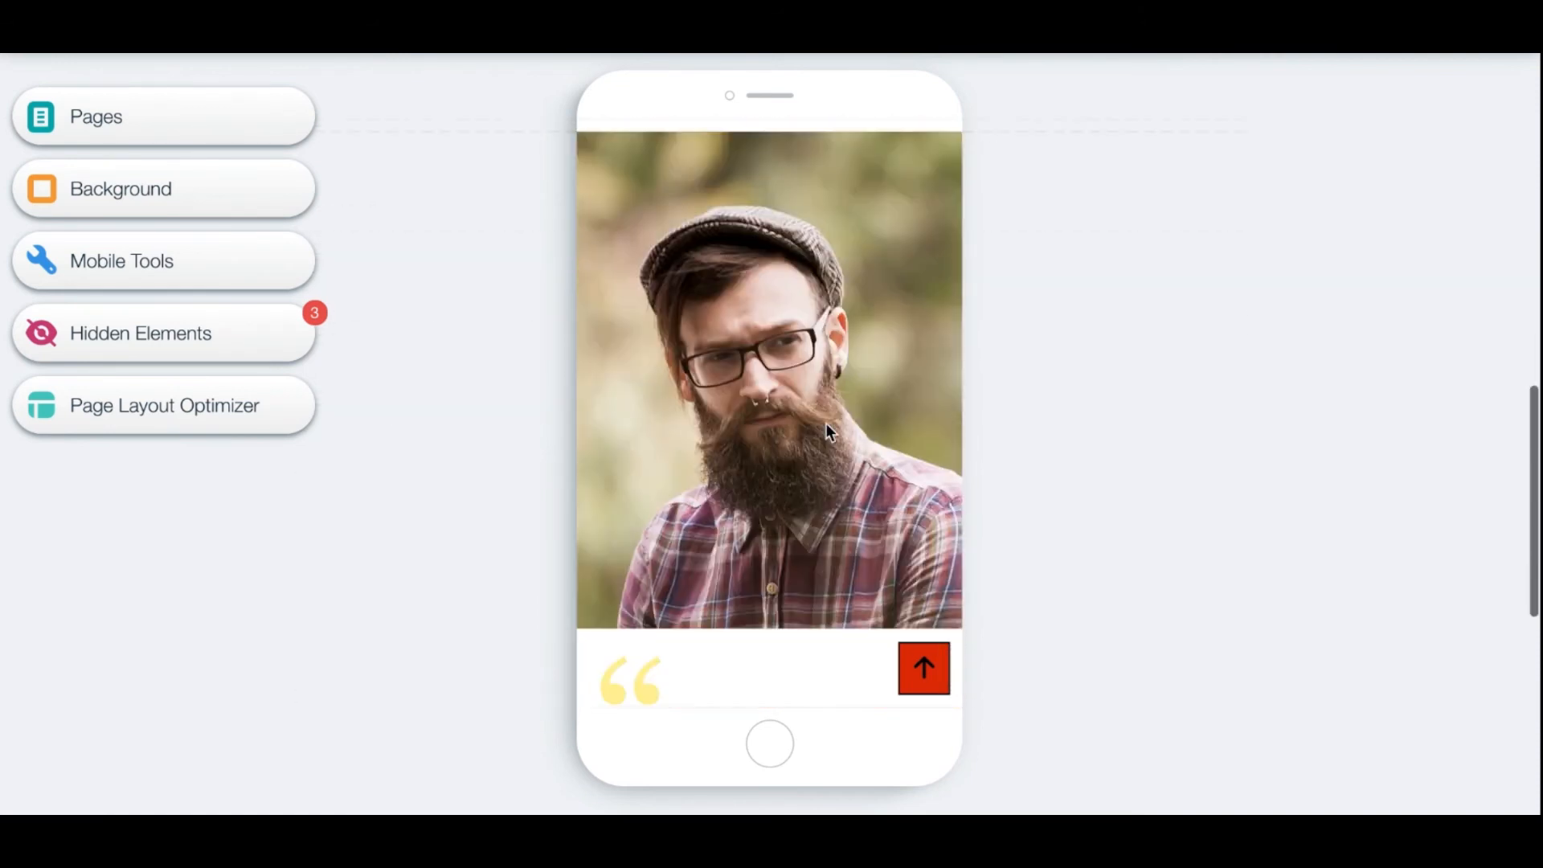
pyautogui.scroll(11, 827, 423)
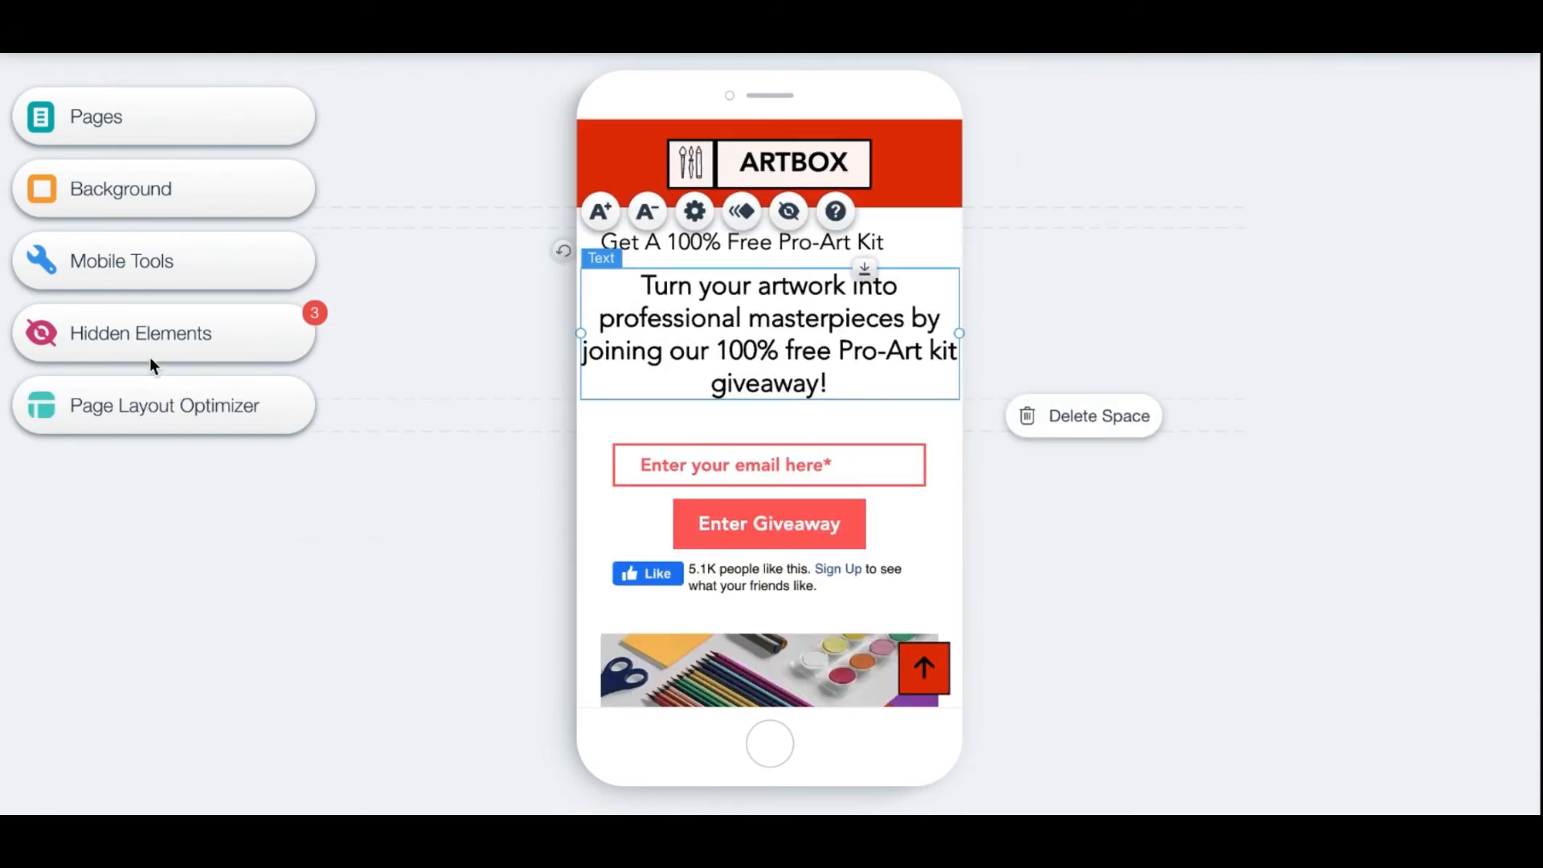
pyautogui.click(114, 345)
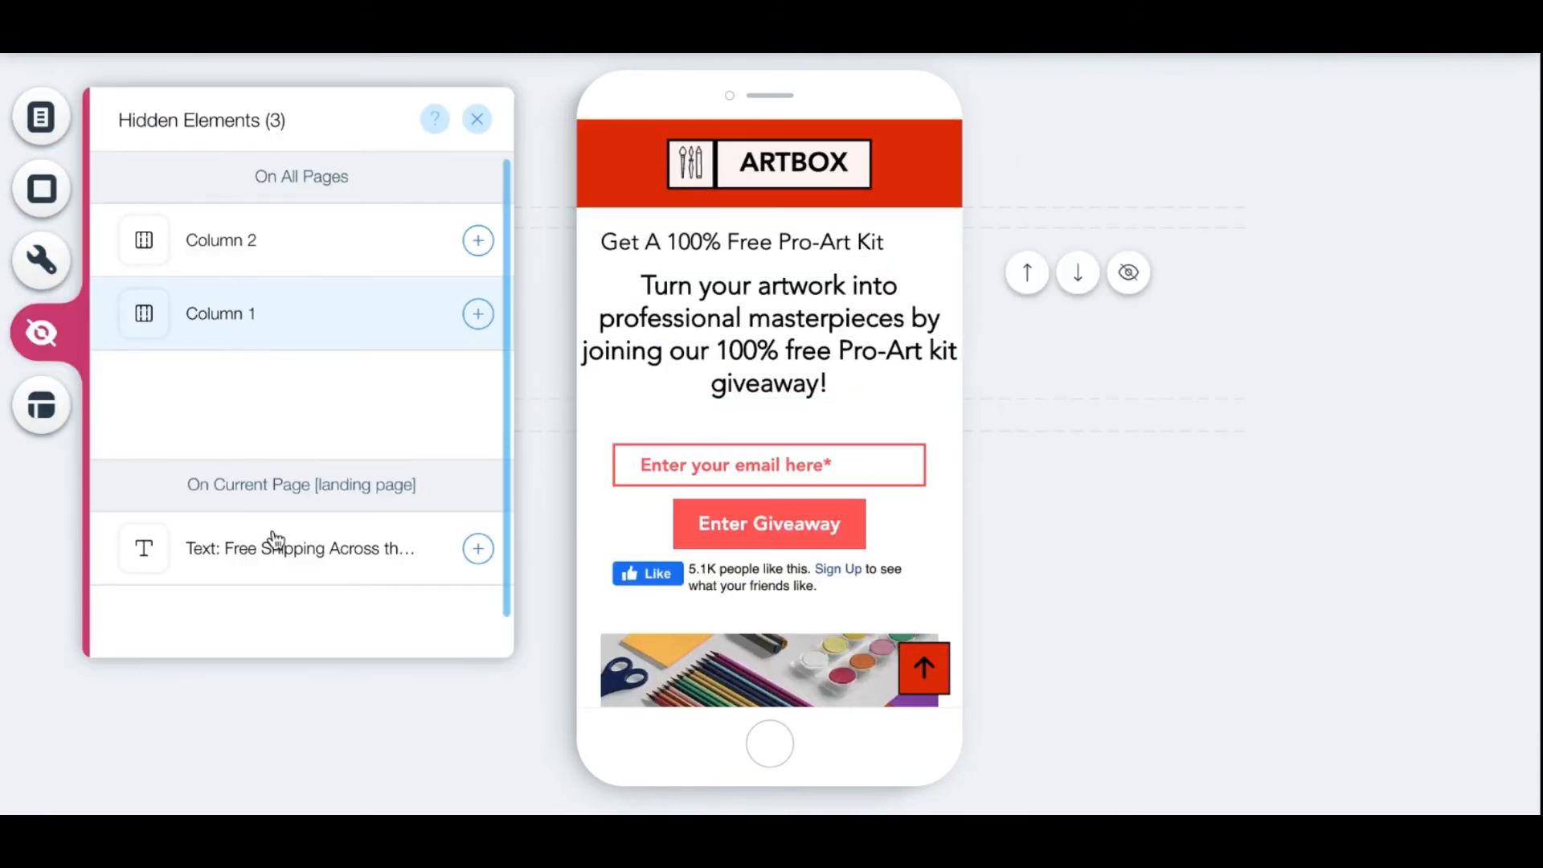
pyautogui.click(242, 552)
pyautogui.click(283, 556)
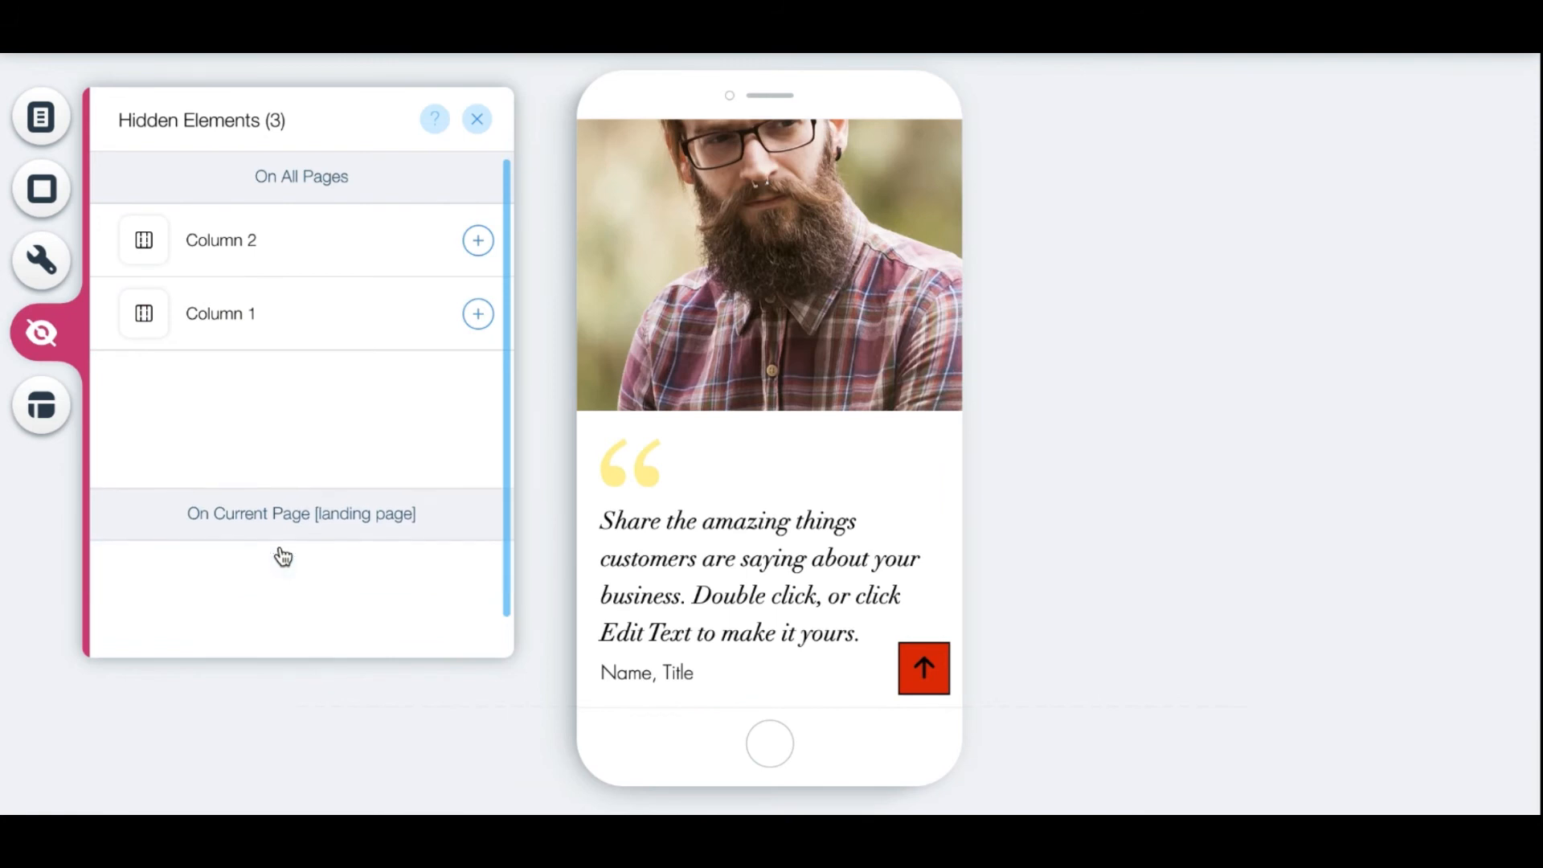
pyautogui.click(476, 121)
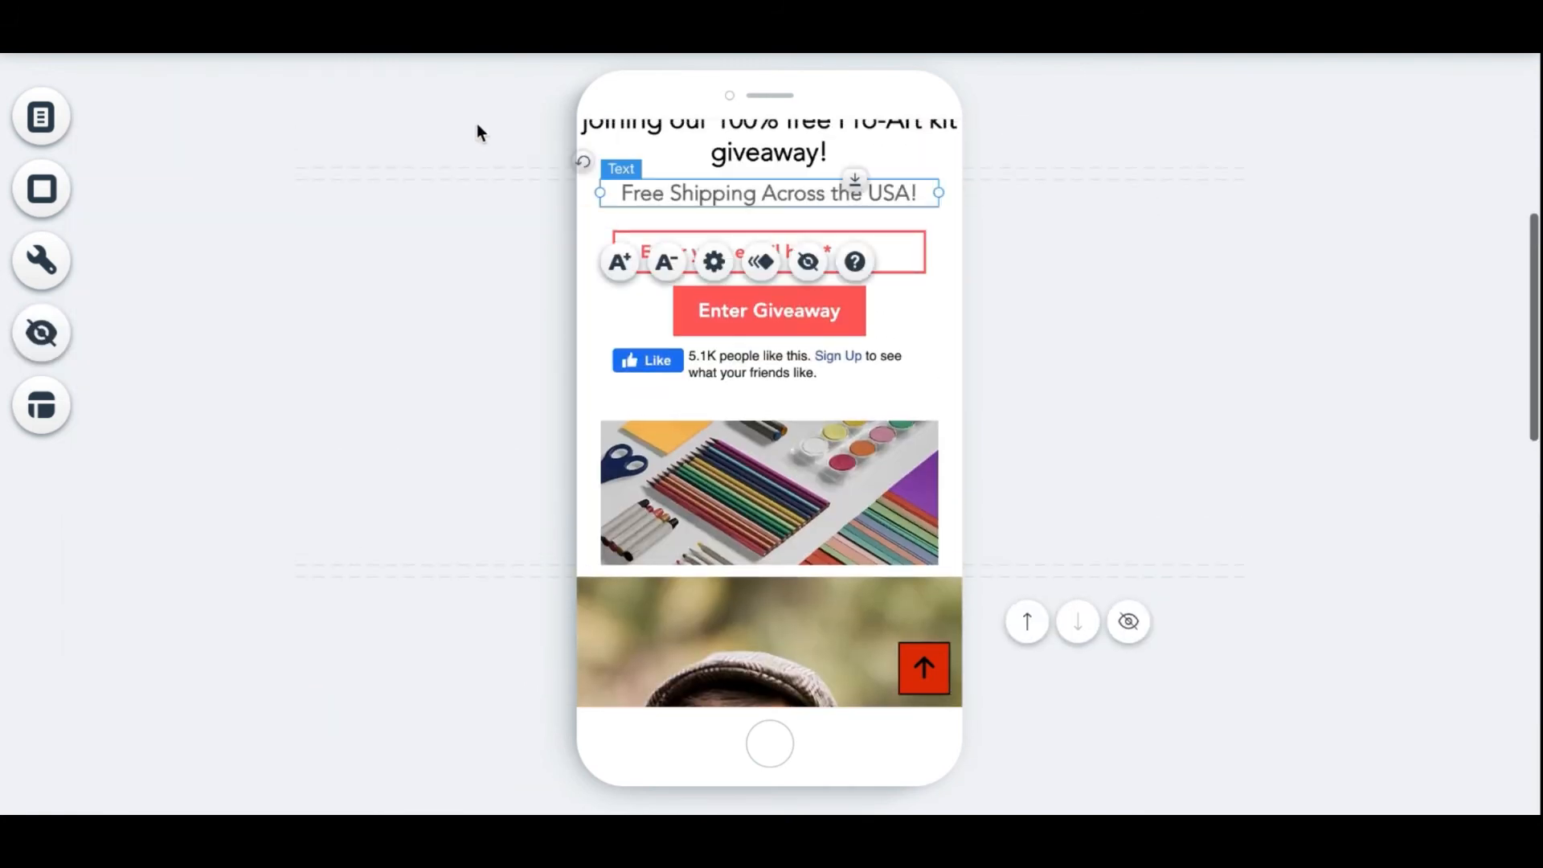
# Step: Move the Facebook Like widget out of the subscription form, down toward the art kit photo
pyautogui.scroll(3, 748, 231)
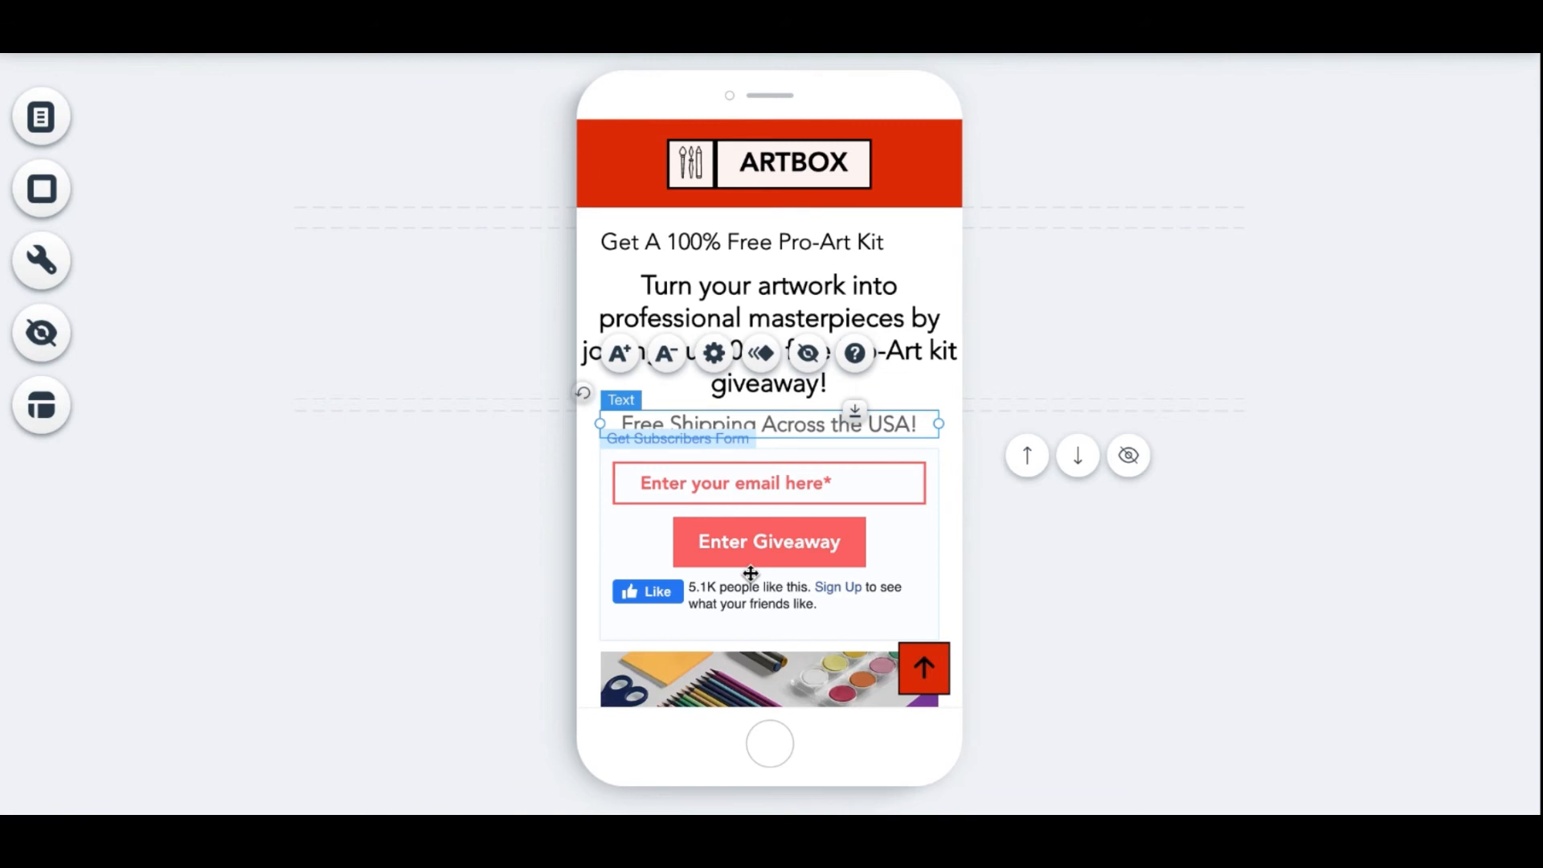
pyautogui.scroll(-3, 752, 576)
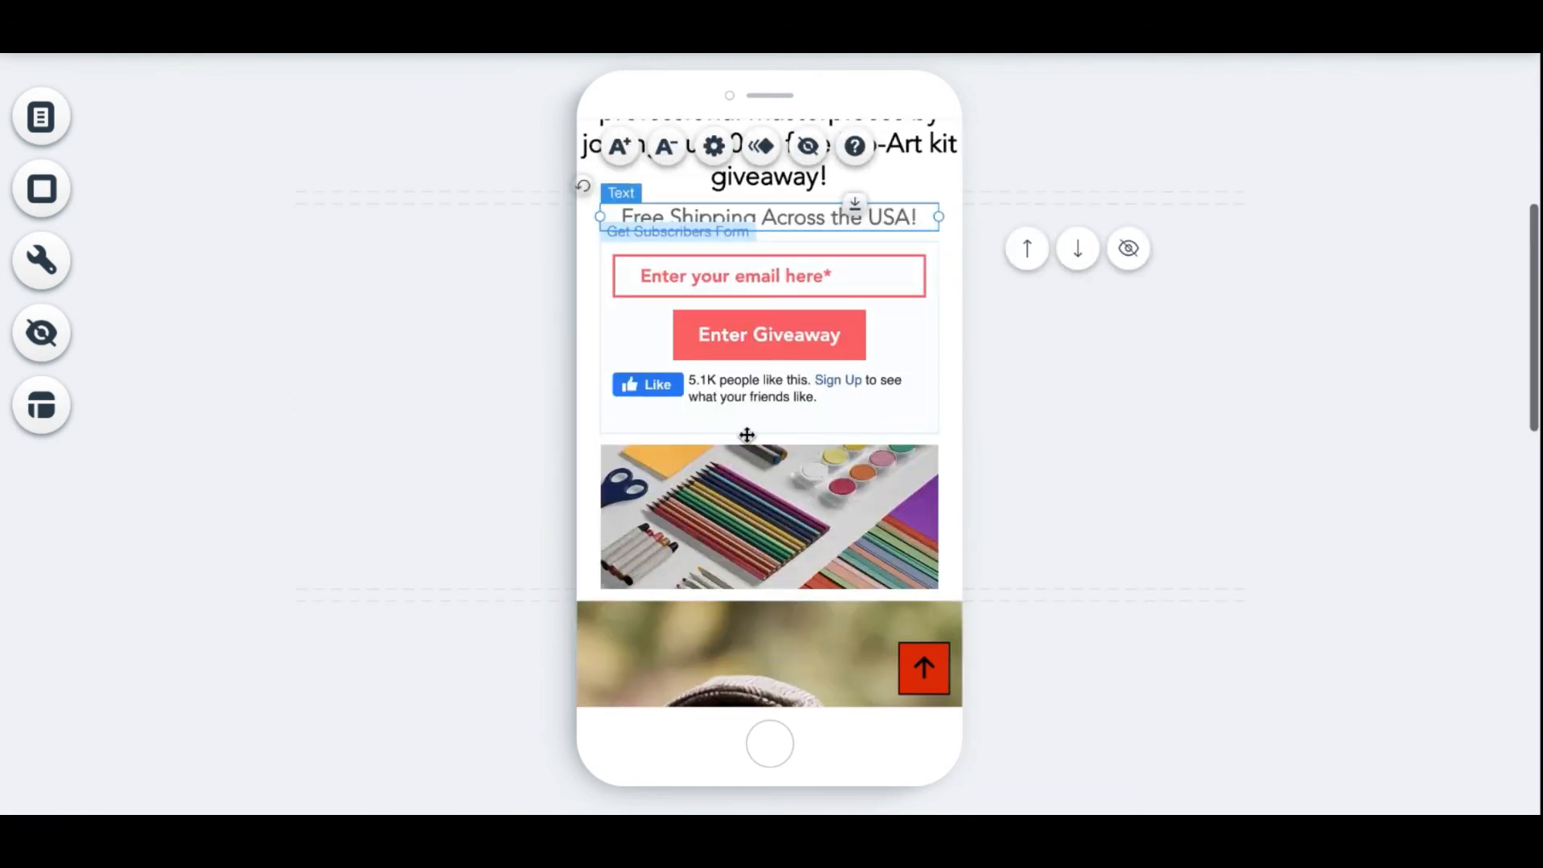
pyautogui.click(732, 387)
pyautogui.click(763, 397)
pyautogui.moveTo(763, 398); pyautogui.dragTo(712, 502)
pyautogui.scroll(2, 711, 502)
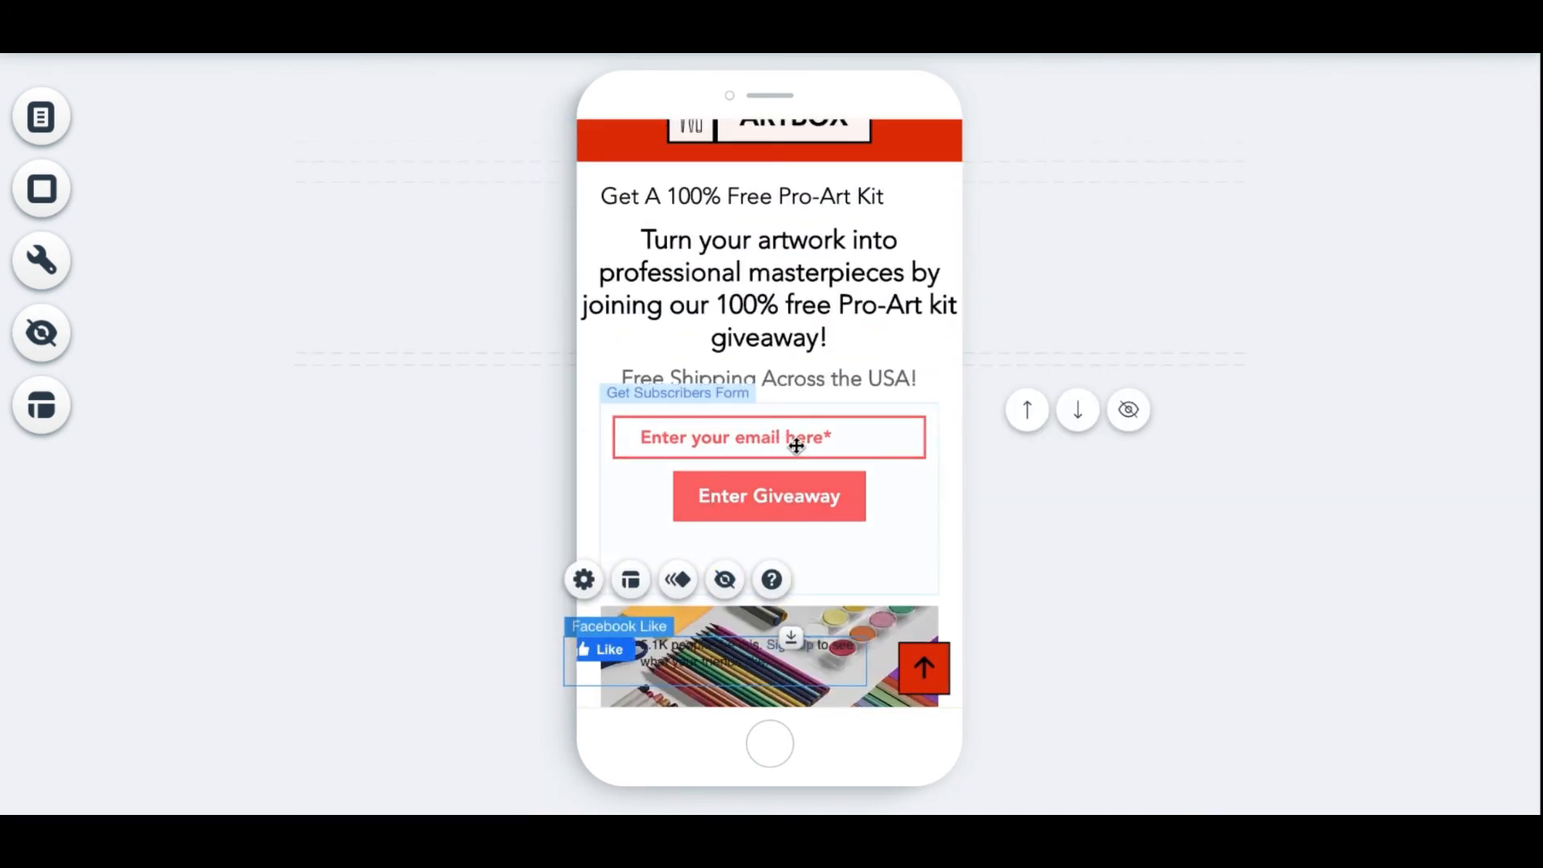
# Step: Widen the email field inside the subscription form toward the form's right edge
pyautogui.moveTo(797, 447); pyautogui.dragTo(798, 448)
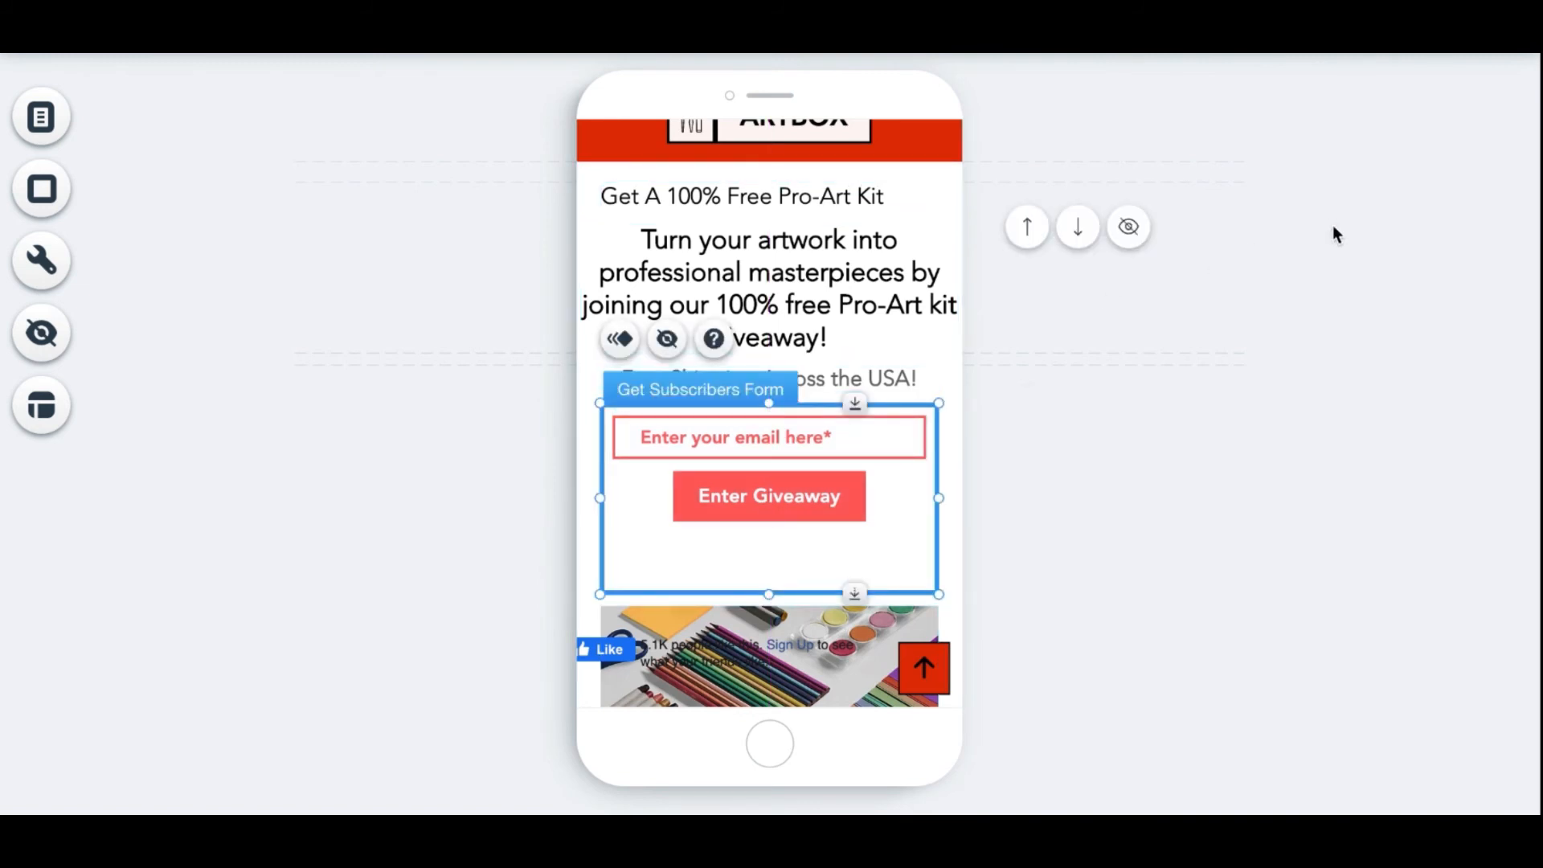
pyautogui.click(885, 443)
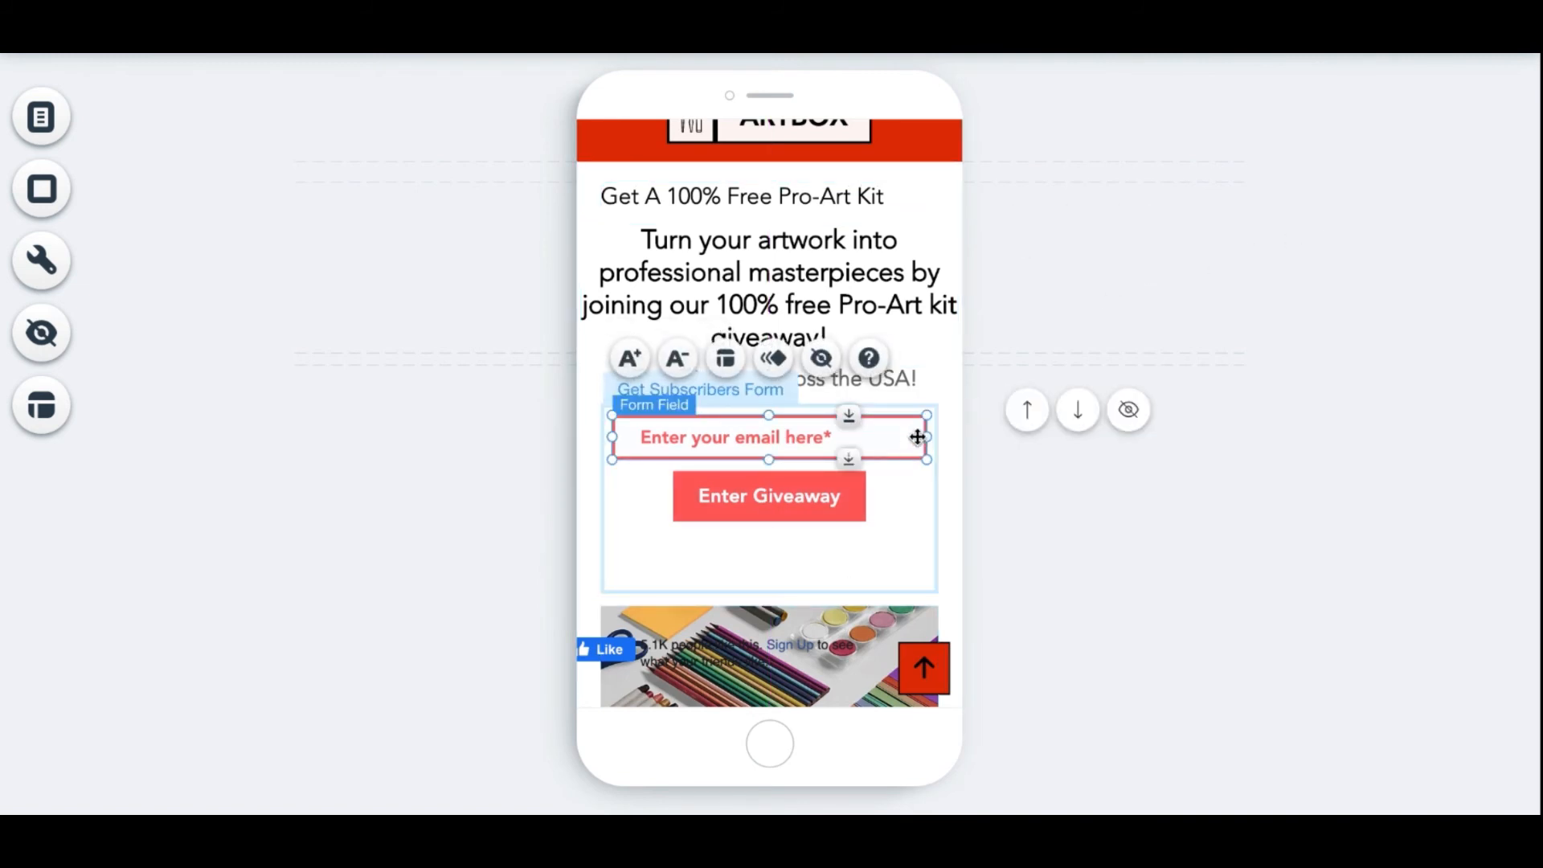
pyautogui.moveTo(930, 436); pyautogui.dragTo(941, 432)
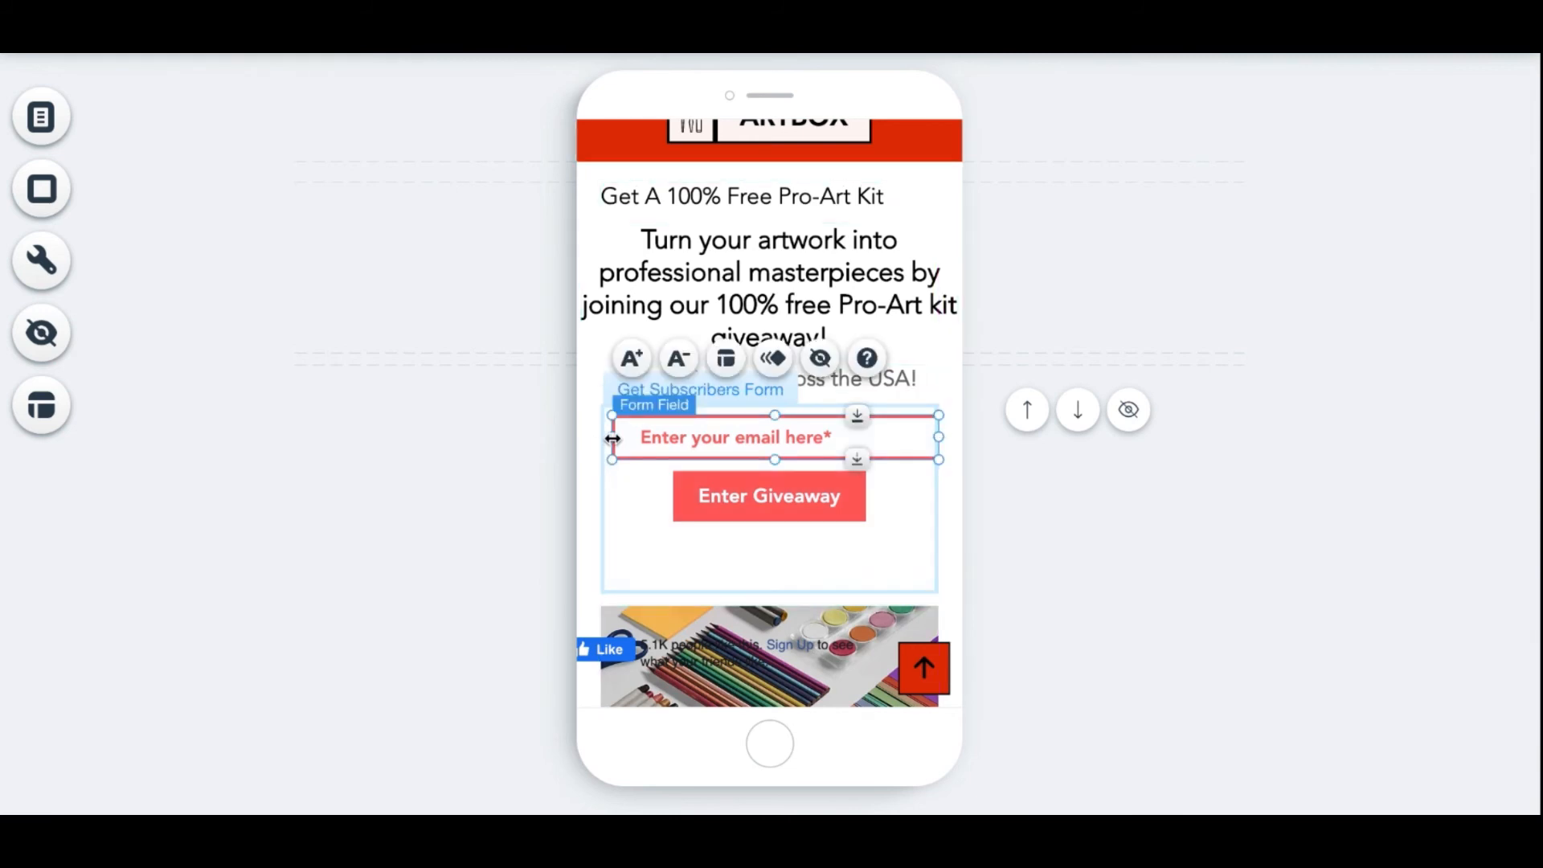
# Step: Stretch the email field to the form's left edge and nudge the Enter Giveaway button slightly into place
pyautogui.moveTo(613, 438); pyautogui.dragTo(597, 438)
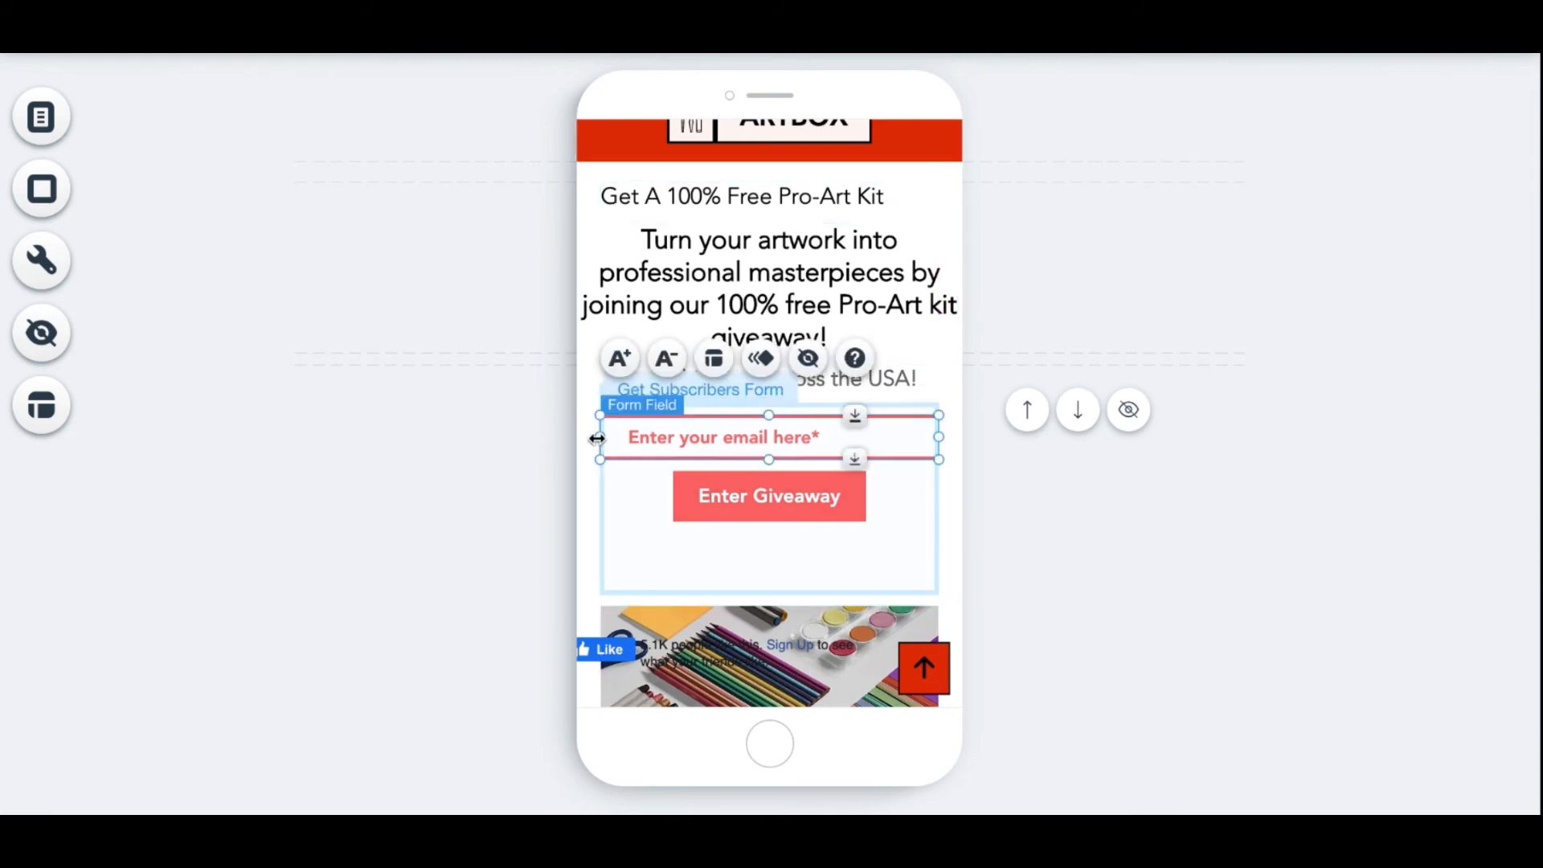
pyautogui.click(770, 498)
pyautogui.moveTo(770, 498); pyautogui.dragTo(773, 504)
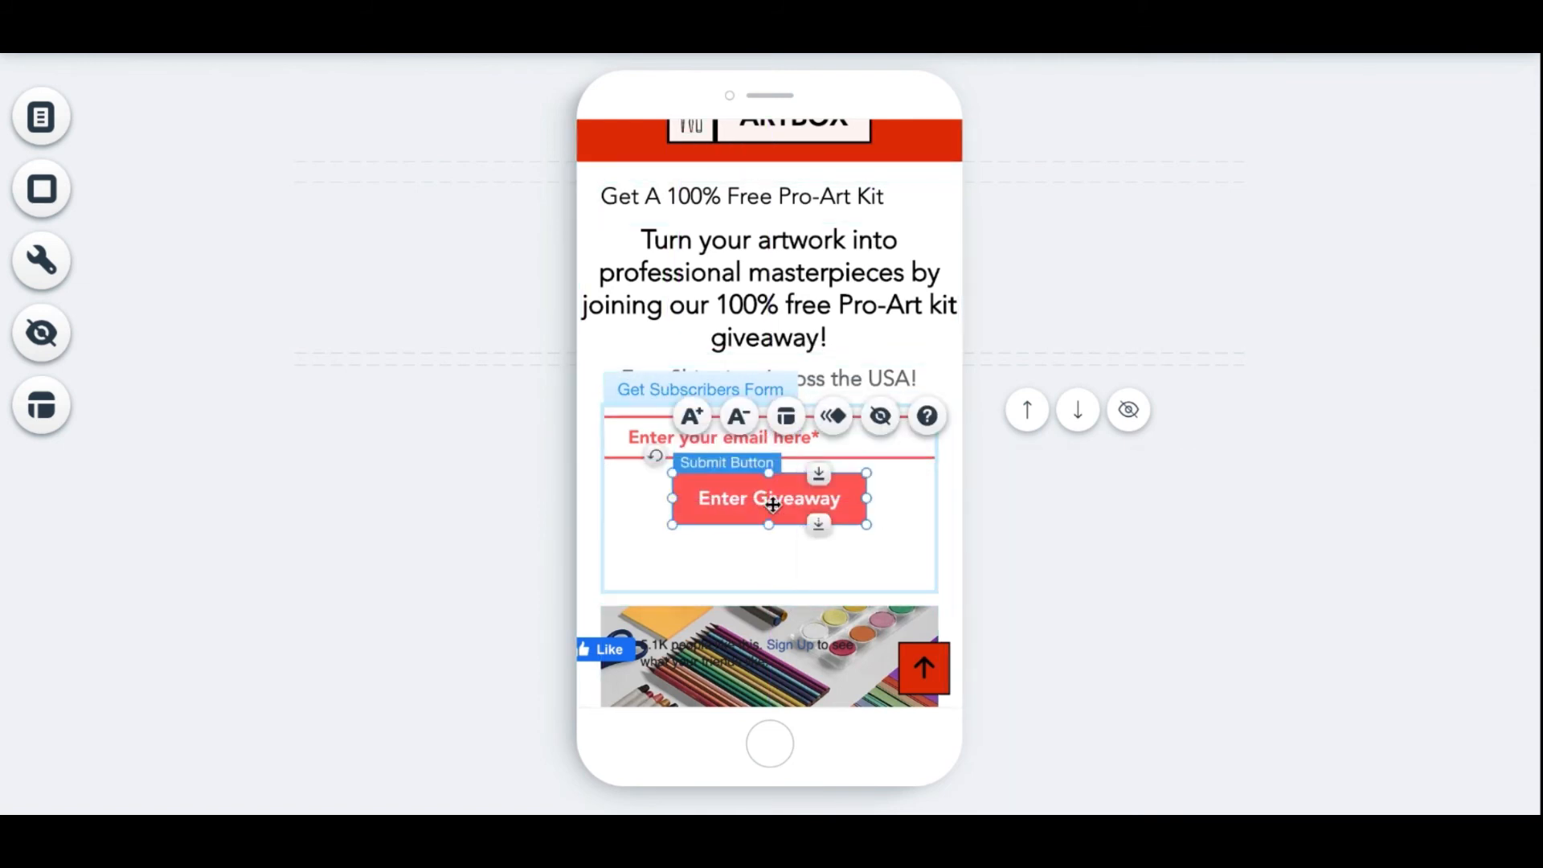
pyautogui.click(1324, 220)
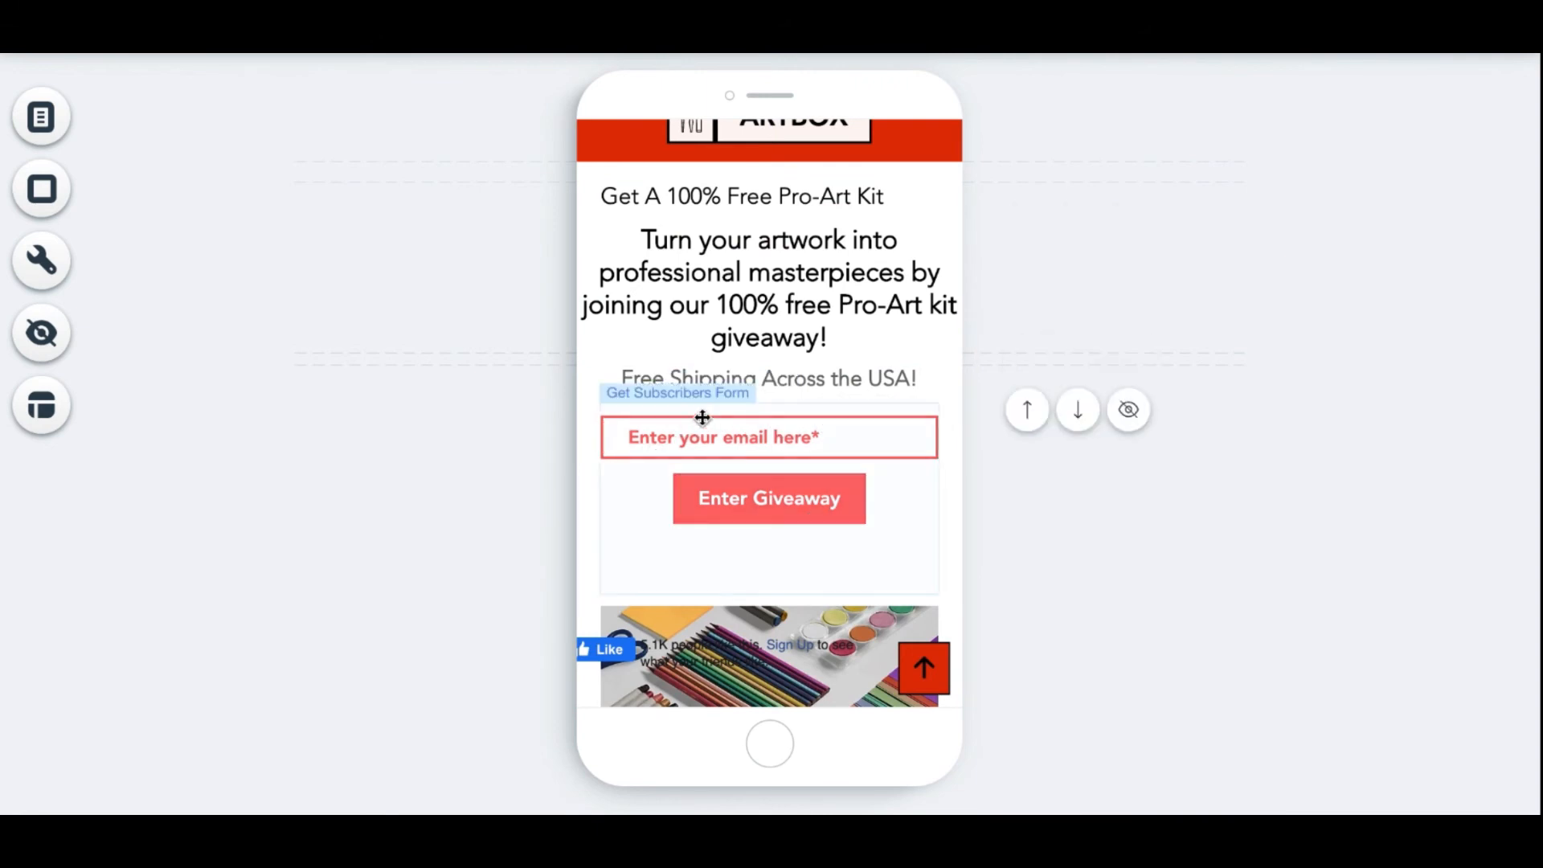
# Step: Move the Facebook Like widget back into the subscription form, just below the Enter Giveaway button
pyautogui.click(706, 657)
pyautogui.moveTo(706, 657); pyautogui.dragTo(758, 557)
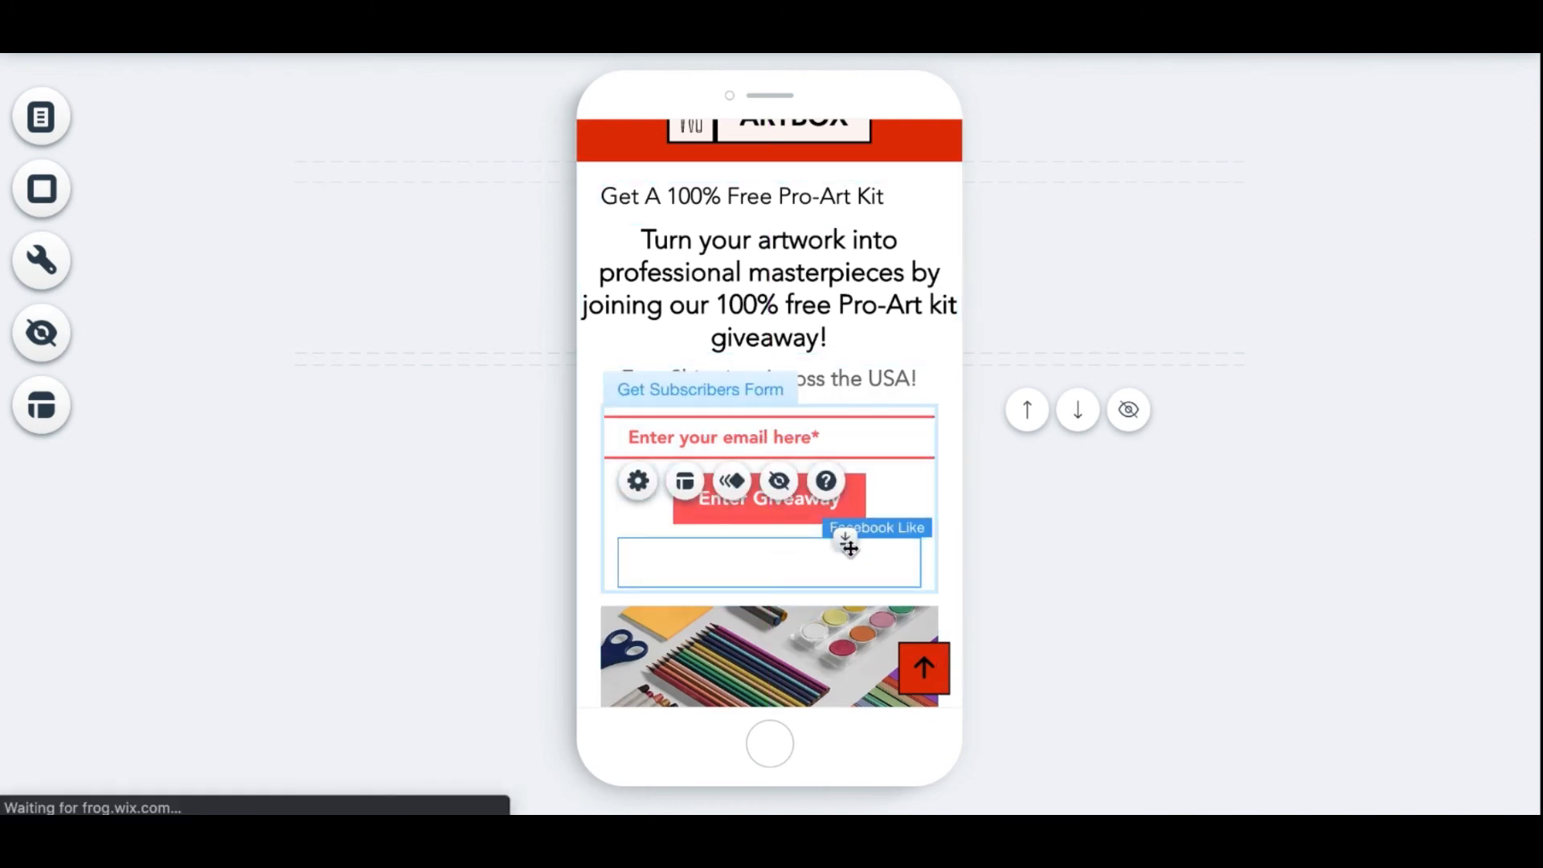
pyautogui.click(1227, 513)
# Step: Stretch the art kit photo below the form to span the full width of the mobile screen
pyautogui.scroll(-3, 852, 547)
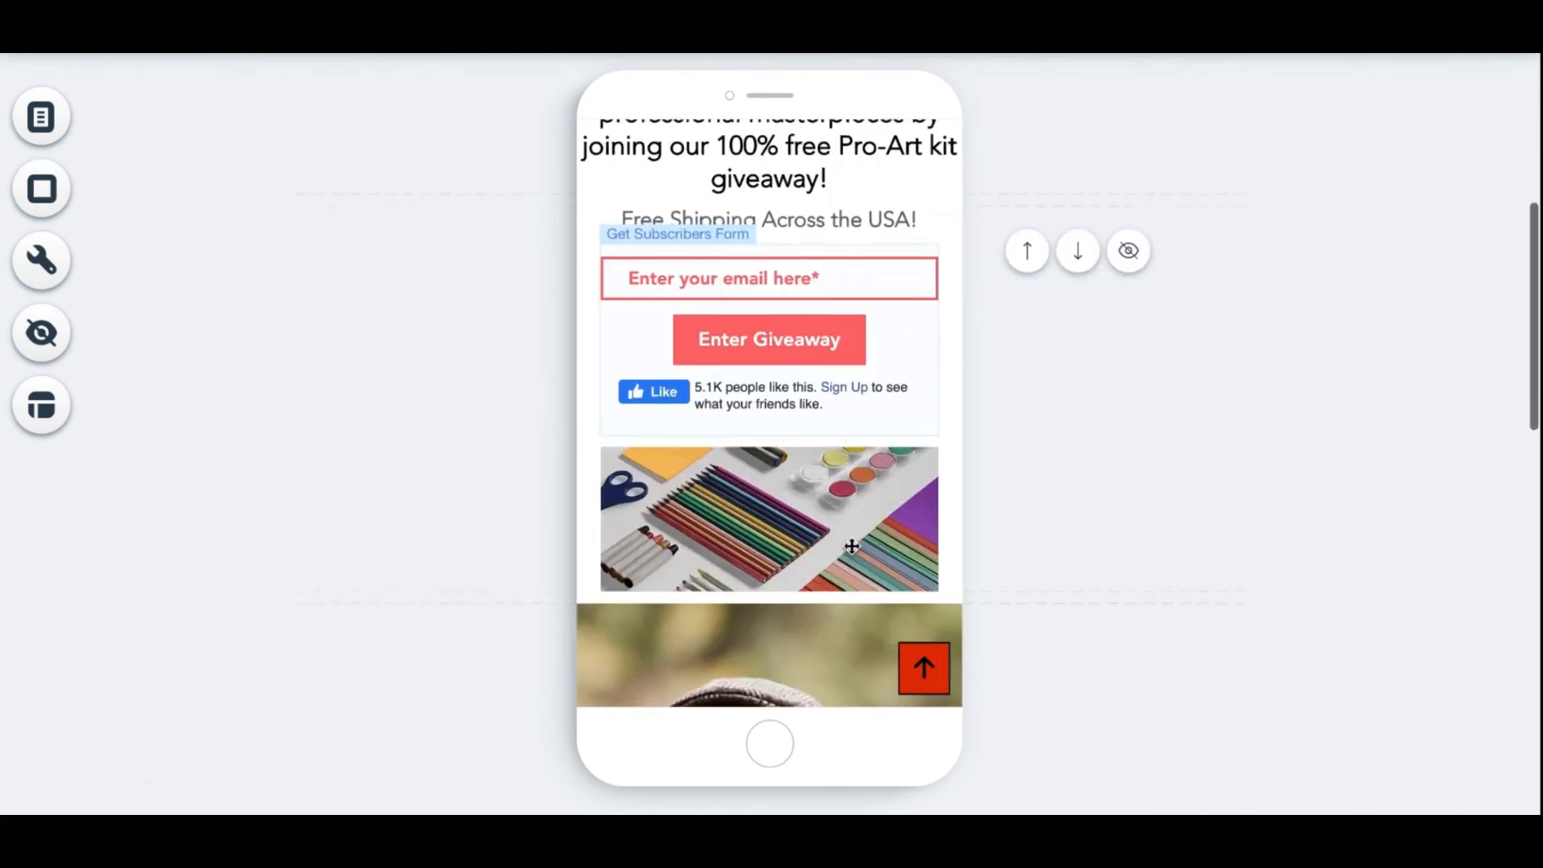
pyautogui.click(846, 487)
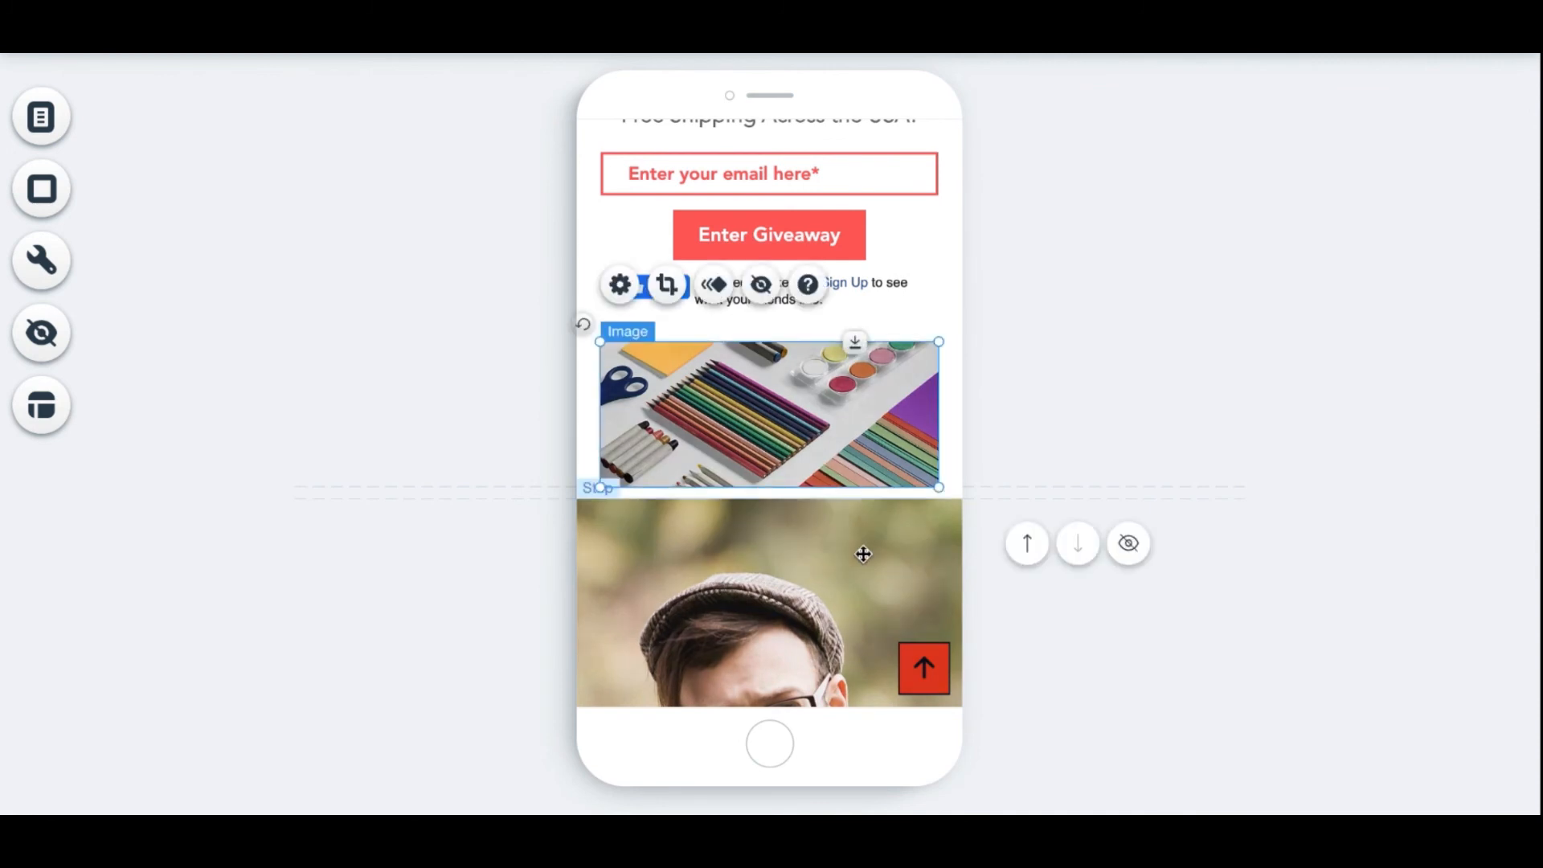
pyautogui.click(861, 551)
pyautogui.scroll(-3, 729, 537)
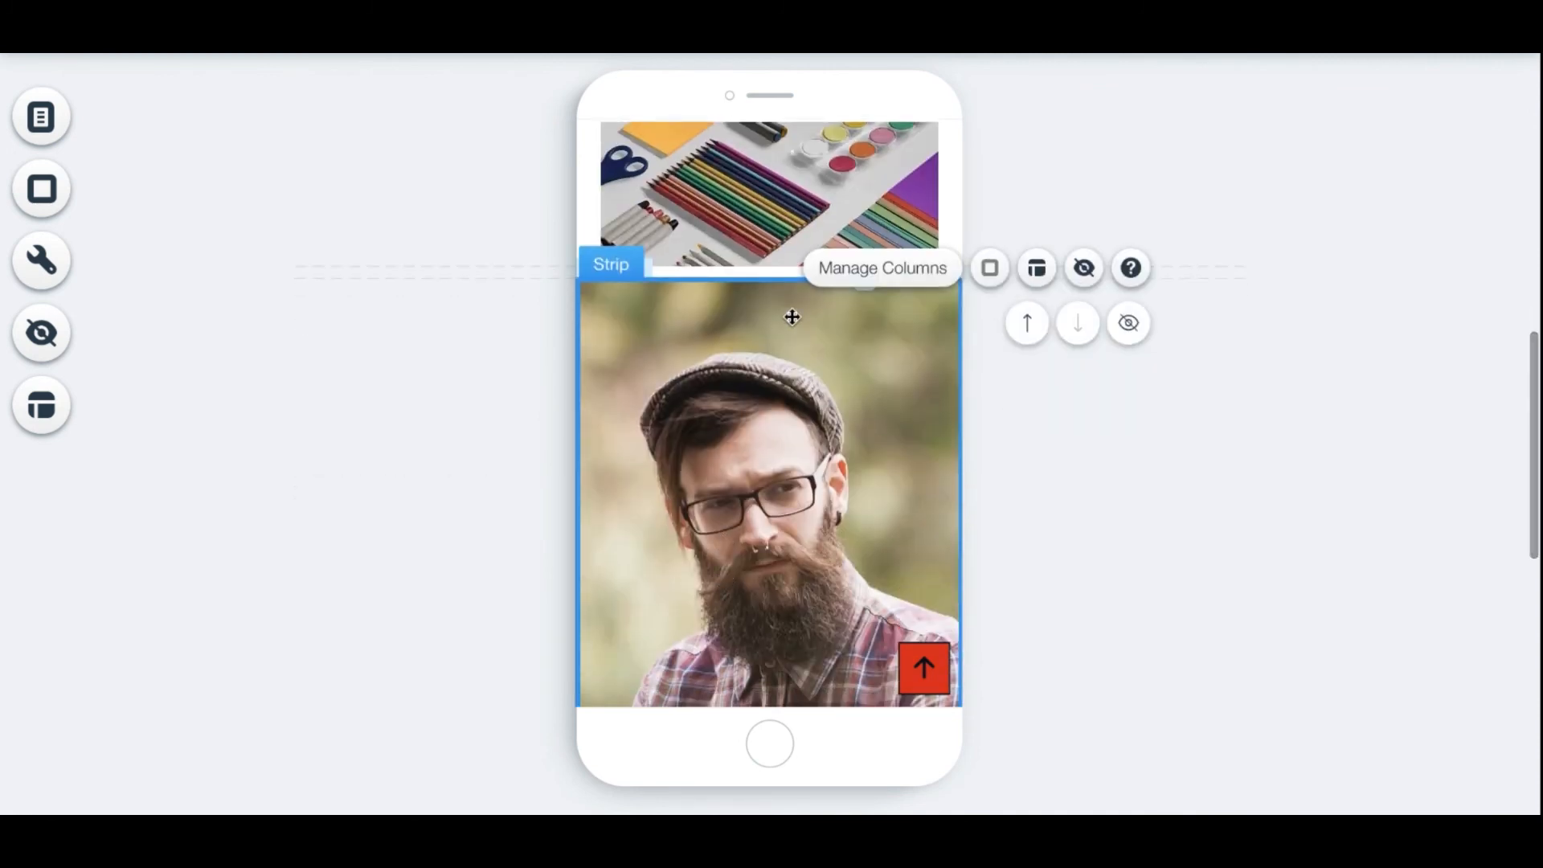
pyautogui.click(778, 478)
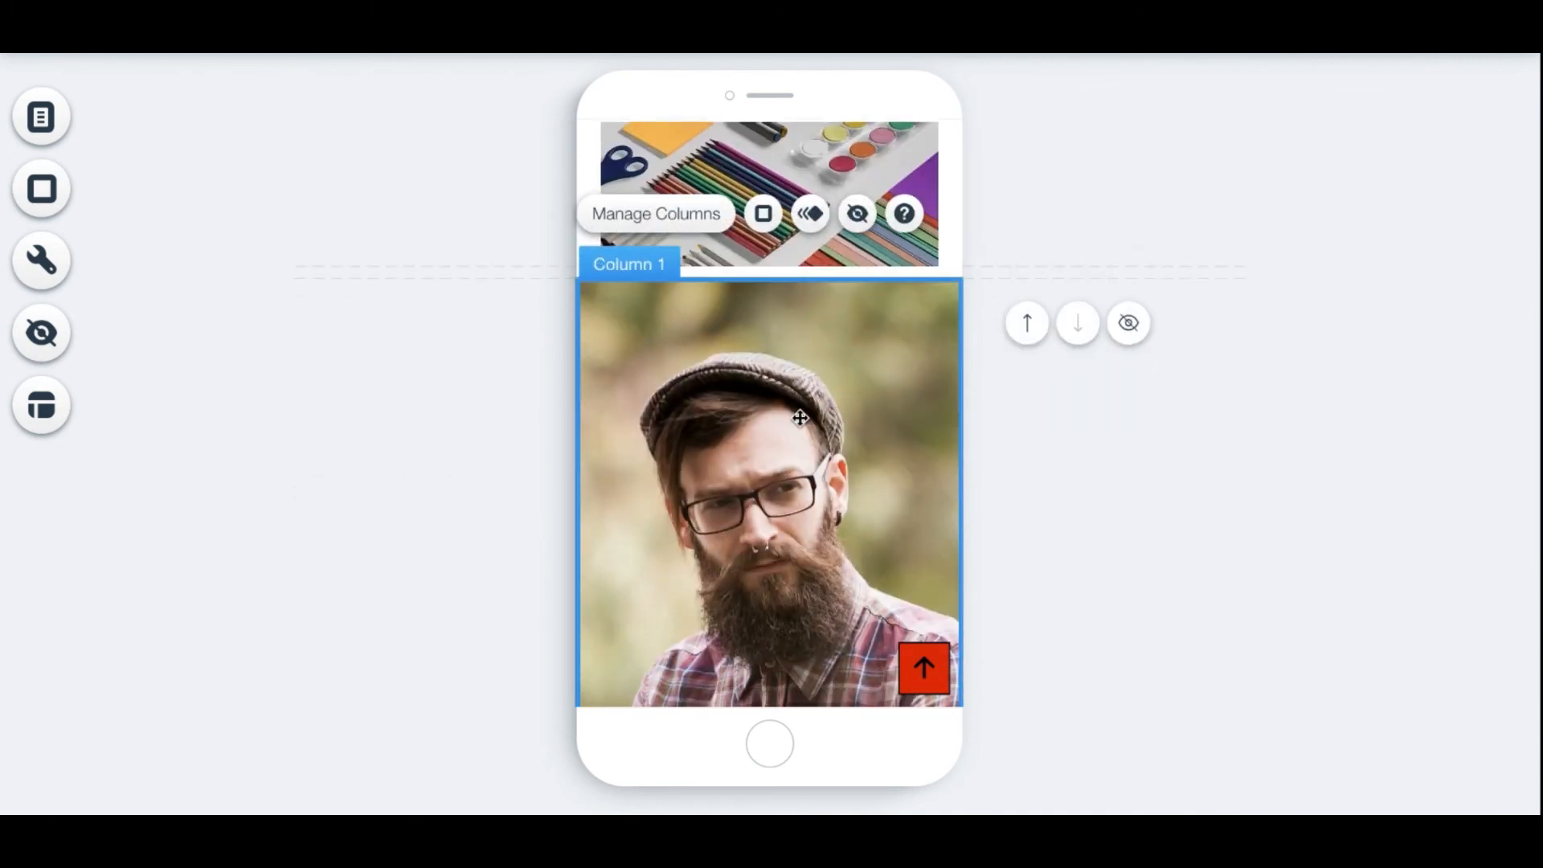
pyautogui.moveTo(820, 314); pyautogui.dragTo(828, 533)
pyautogui.scroll(3, 828, 533)
pyautogui.click(799, 356)
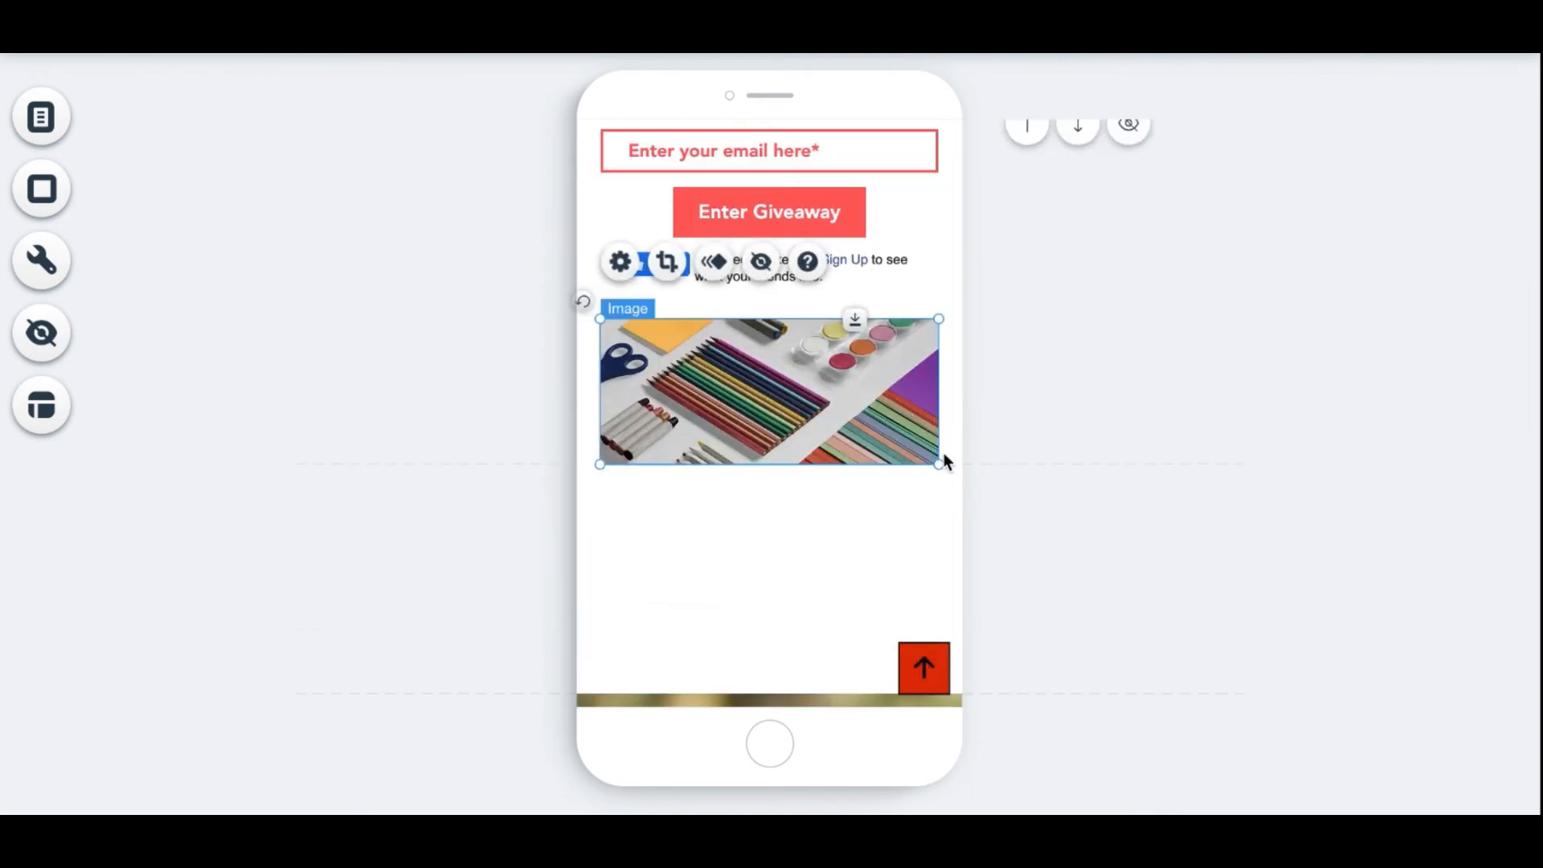
pyautogui.moveTo(963, 486); pyautogui.dragTo(961, 482)
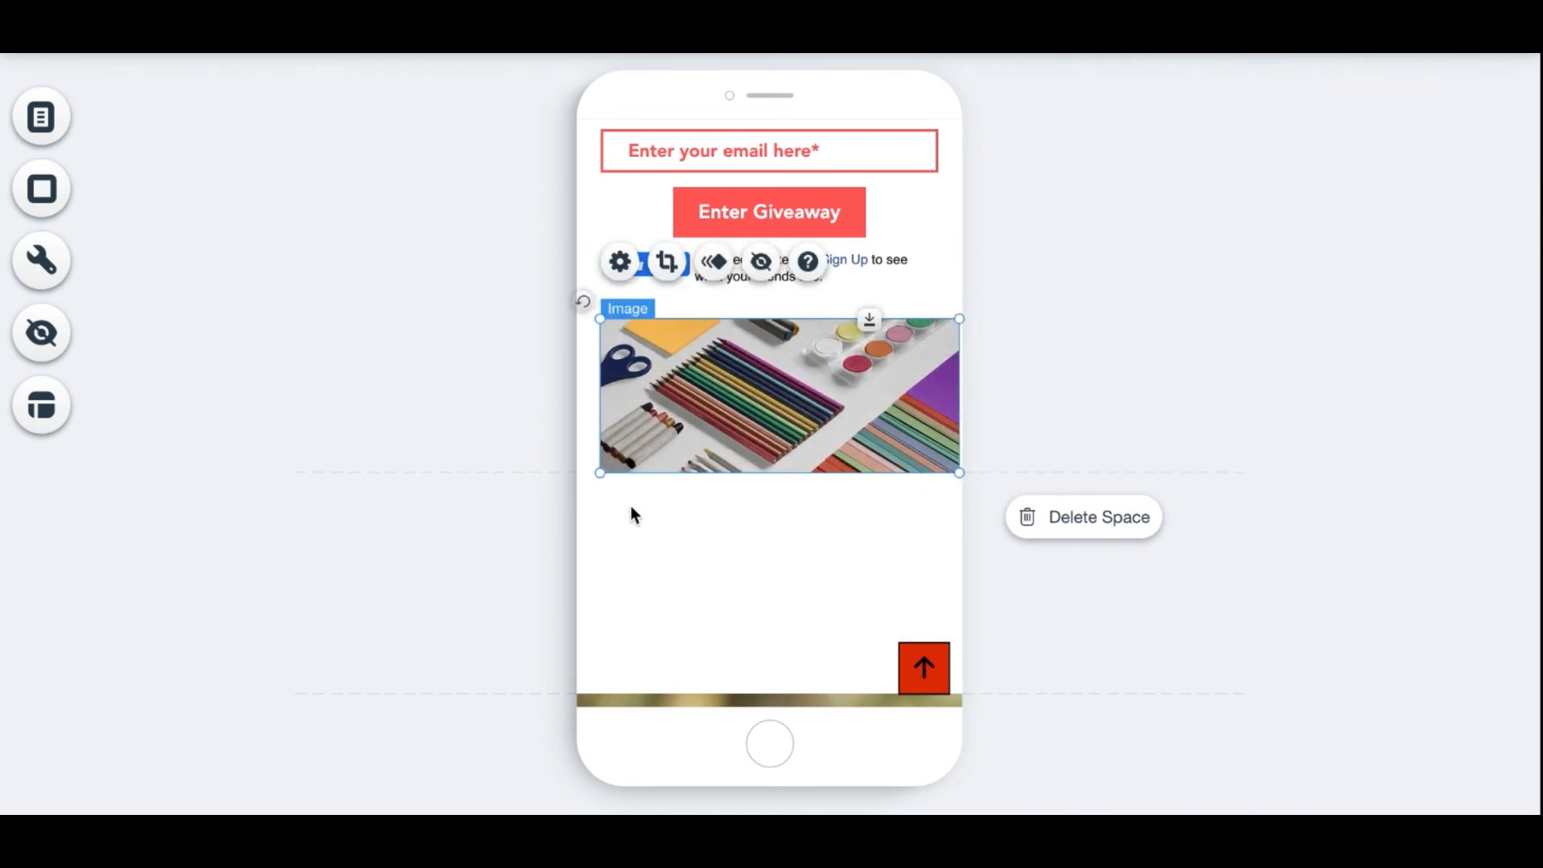
pyautogui.scroll(4, 595, 470)
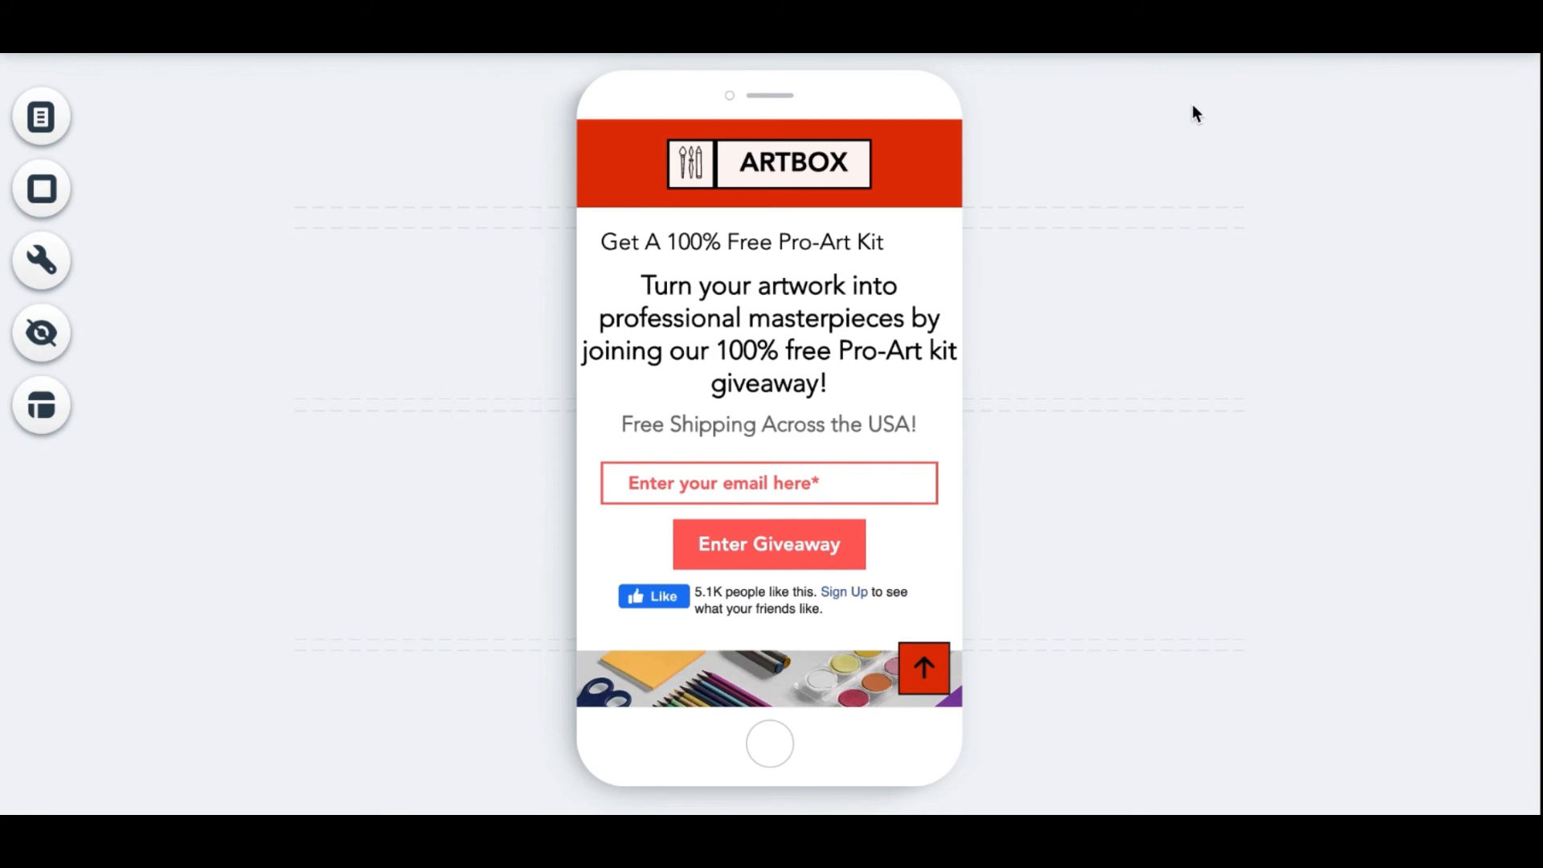
# Step: Center-align the 'Get A 100% Free Pro-Art Kit' heading in its mobile text settings
pyautogui.doubleClick(716, 239)
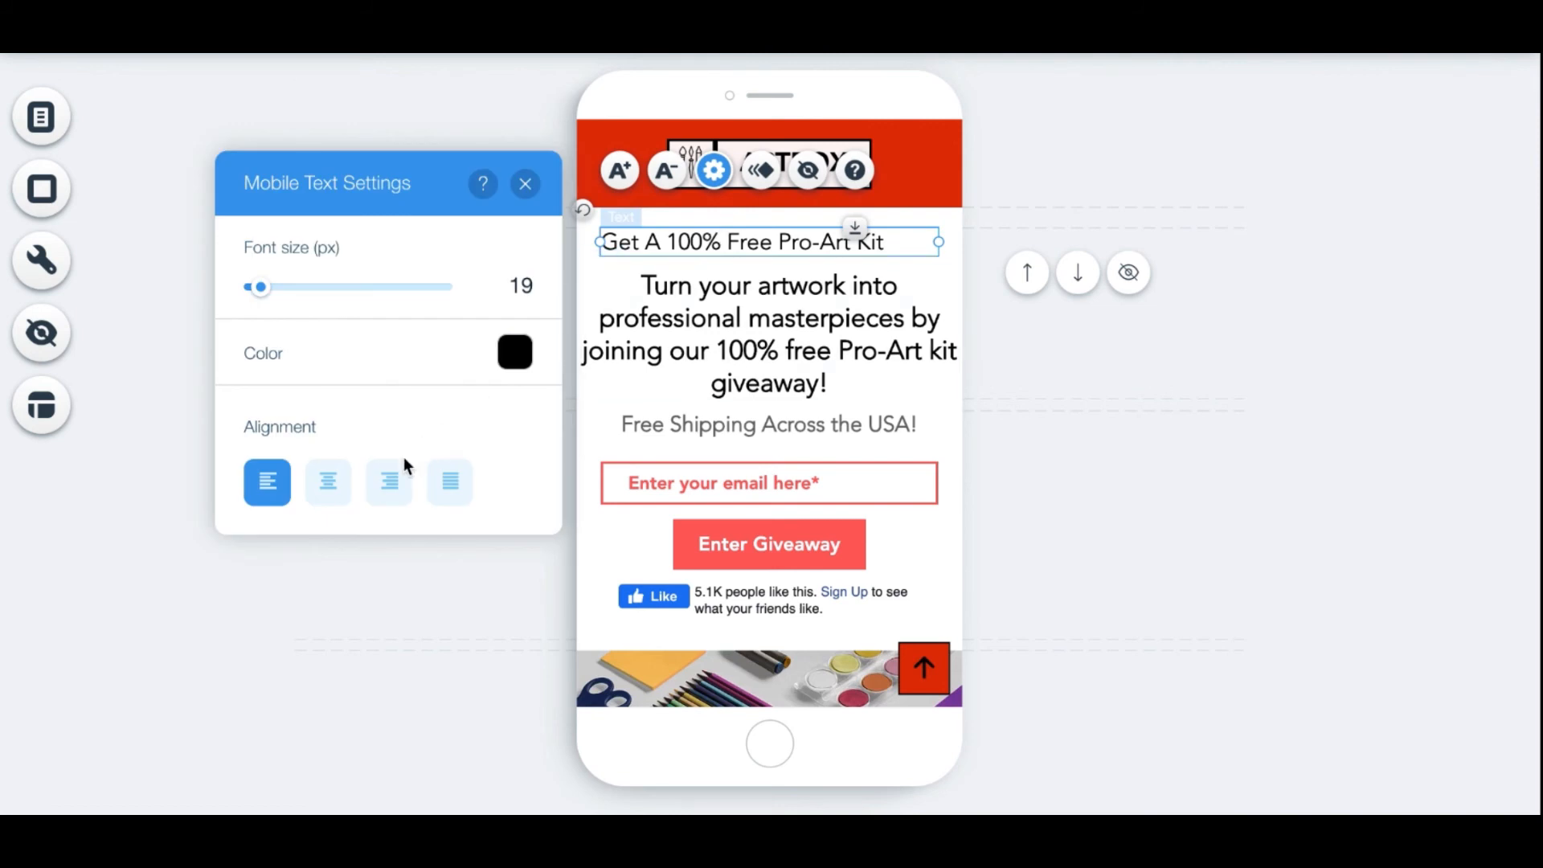
pyautogui.click(324, 490)
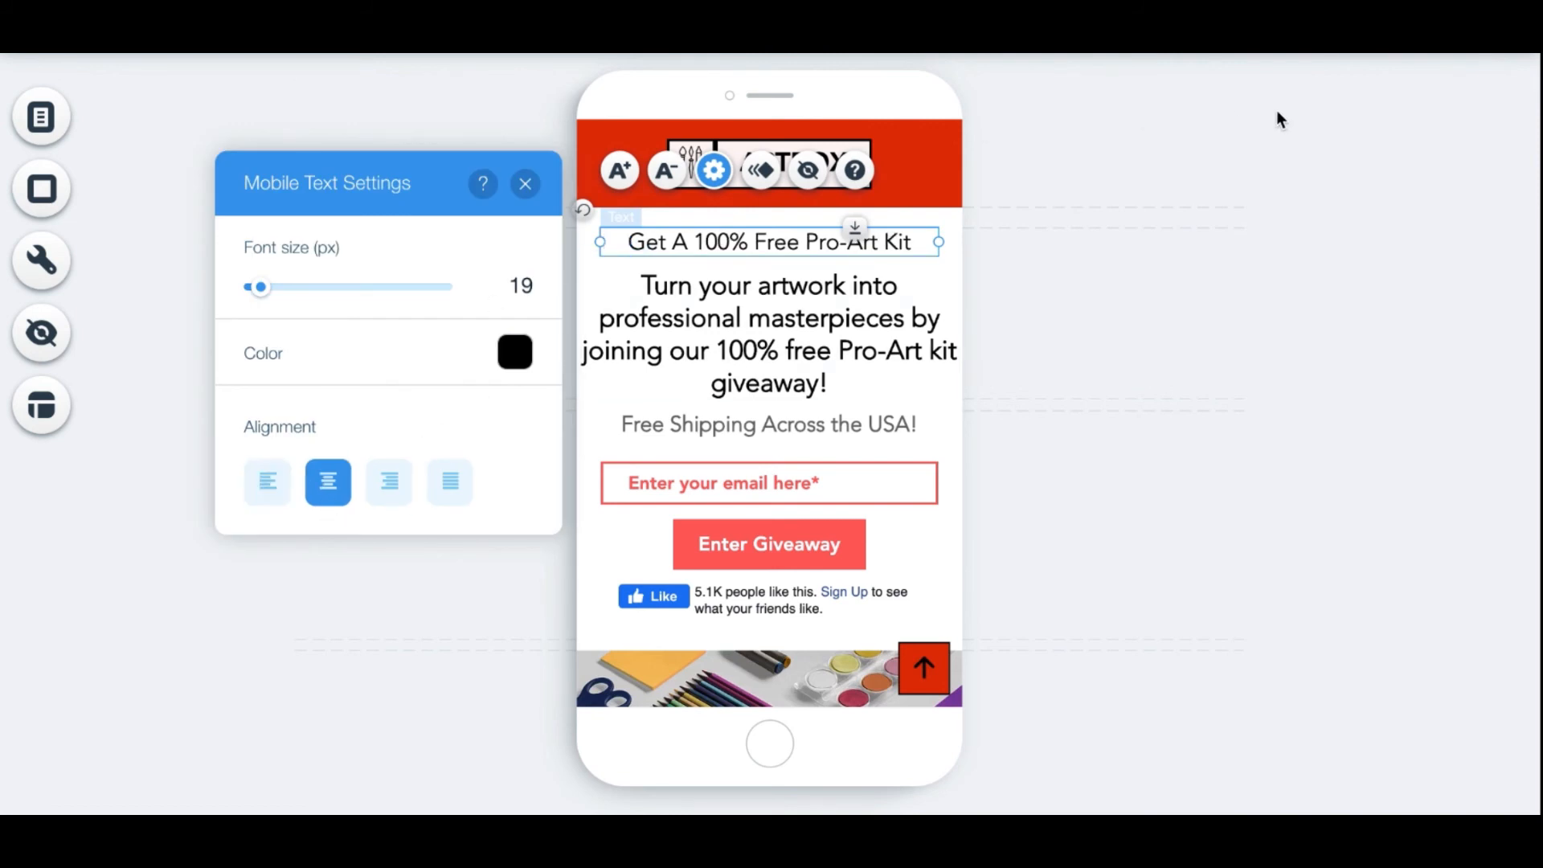
pyautogui.click(526, 183)
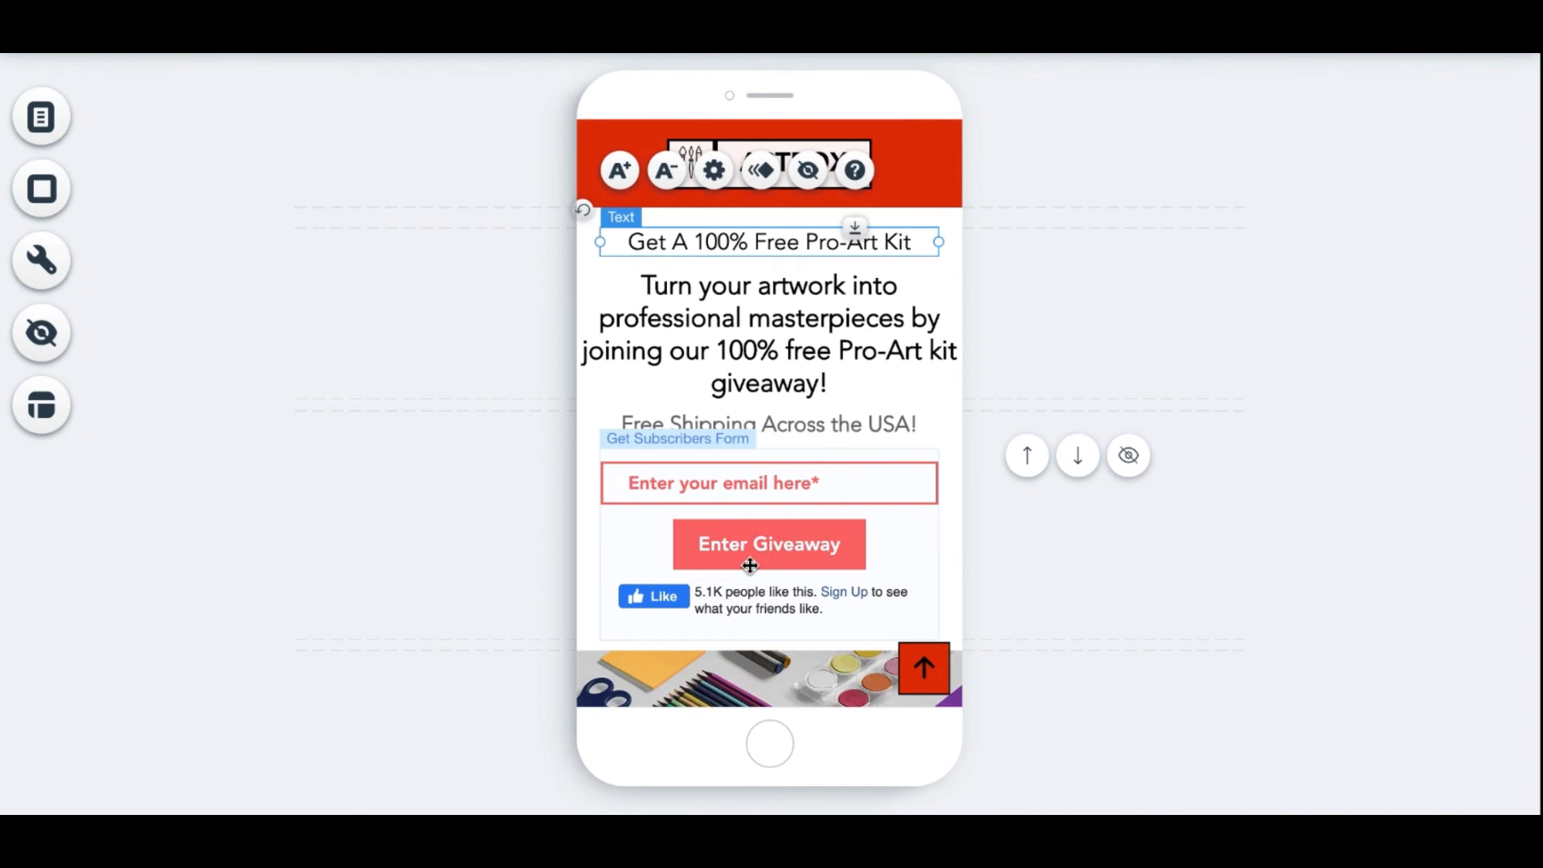
# Step: Scroll through the whole mobile page to review the layout from the header down to the testimonial
pyautogui.scroll(-5, 750, 566)
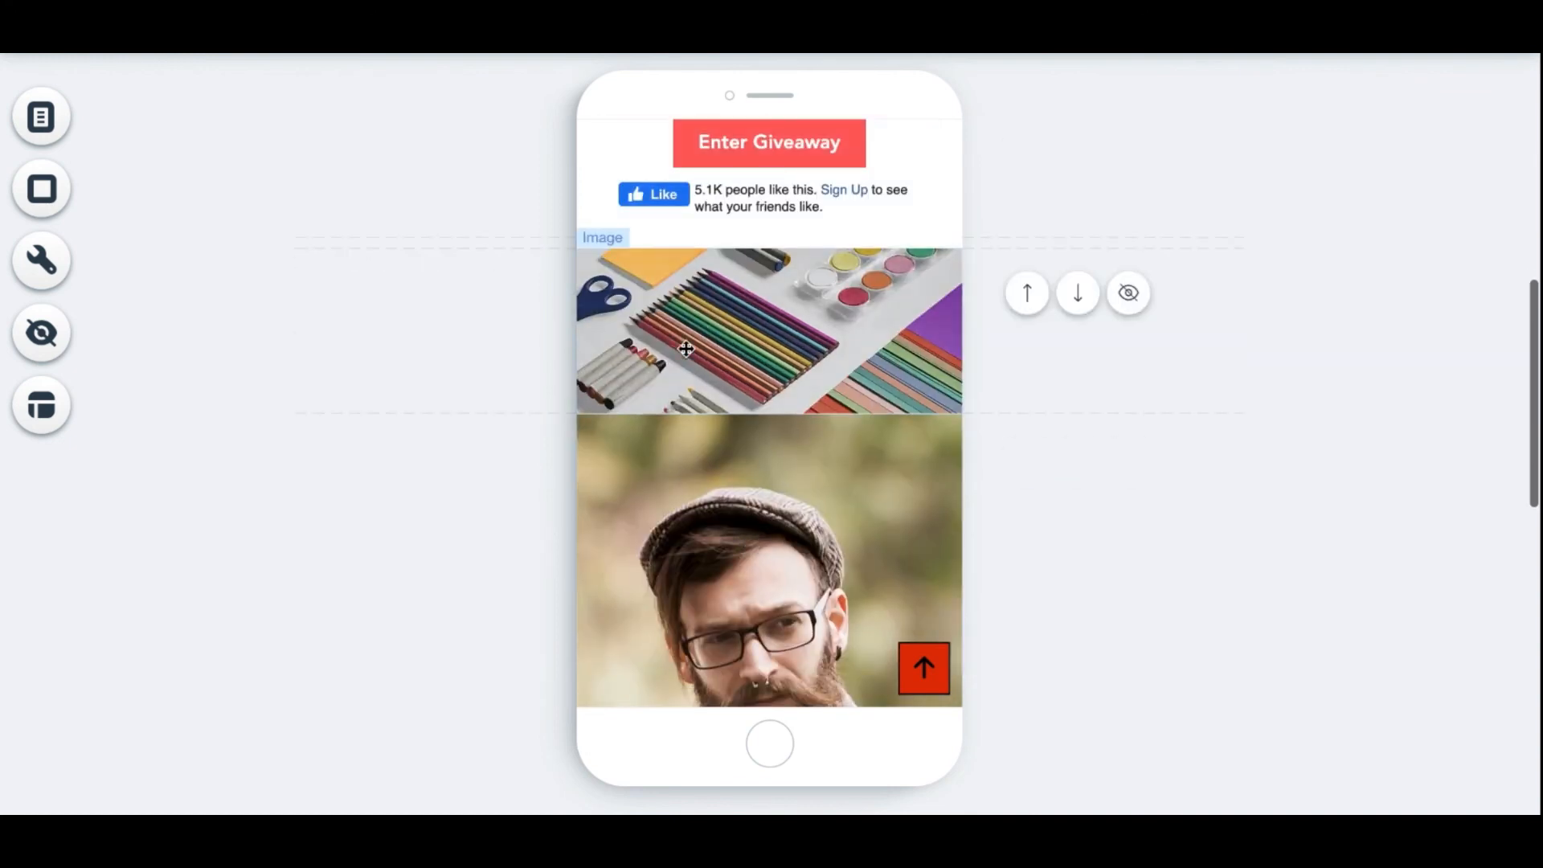
pyautogui.scroll(-5, 686, 349)
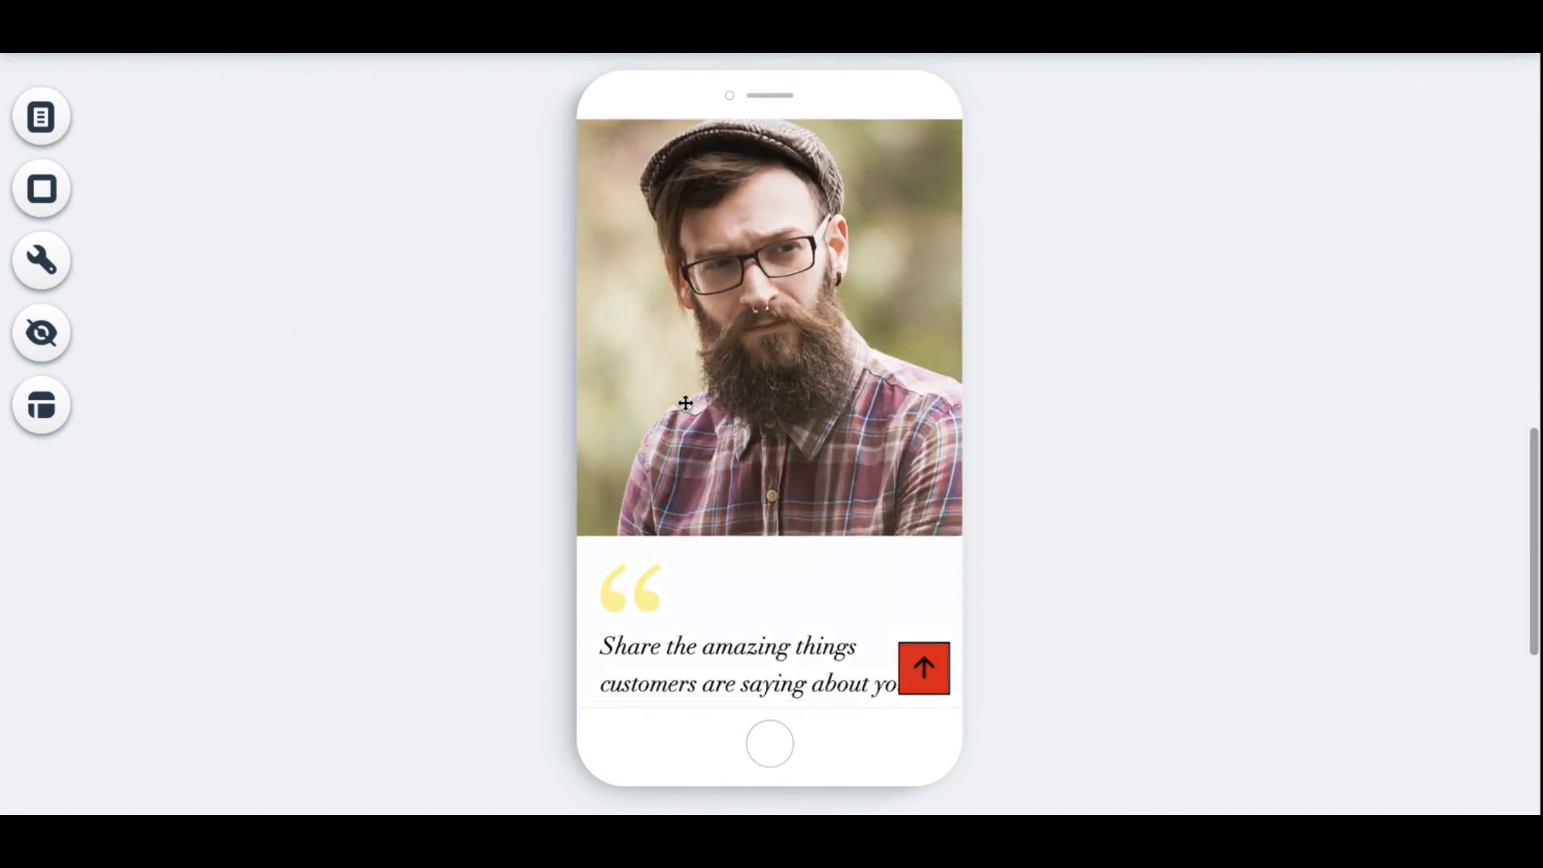
pyautogui.scroll(-2, 686, 403)
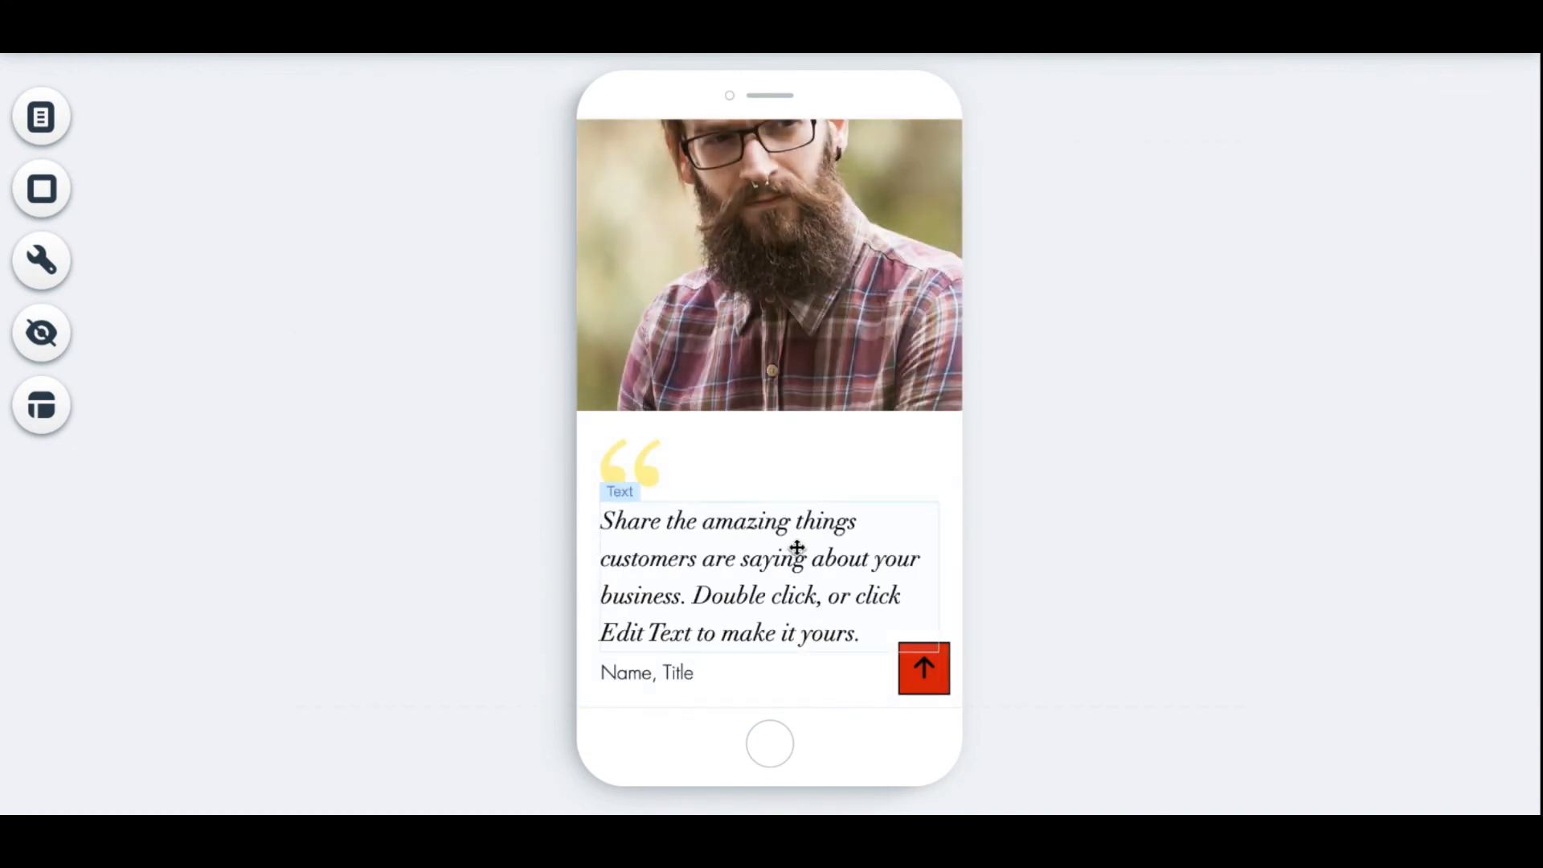
pyautogui.scroll(12, 834, 517)
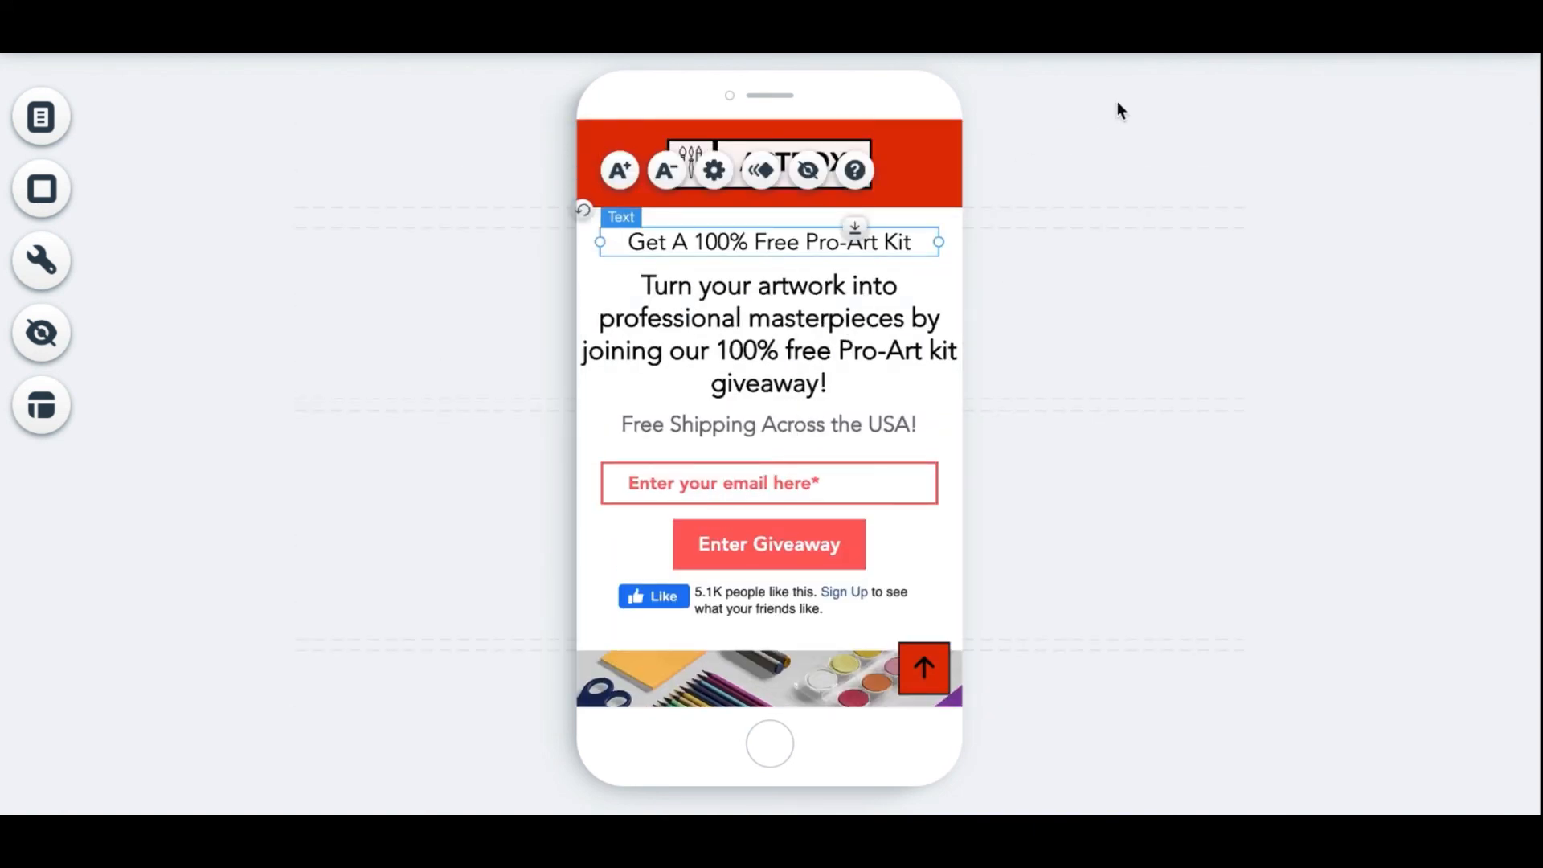
pyautogui.scroll(-4, 747, 579)
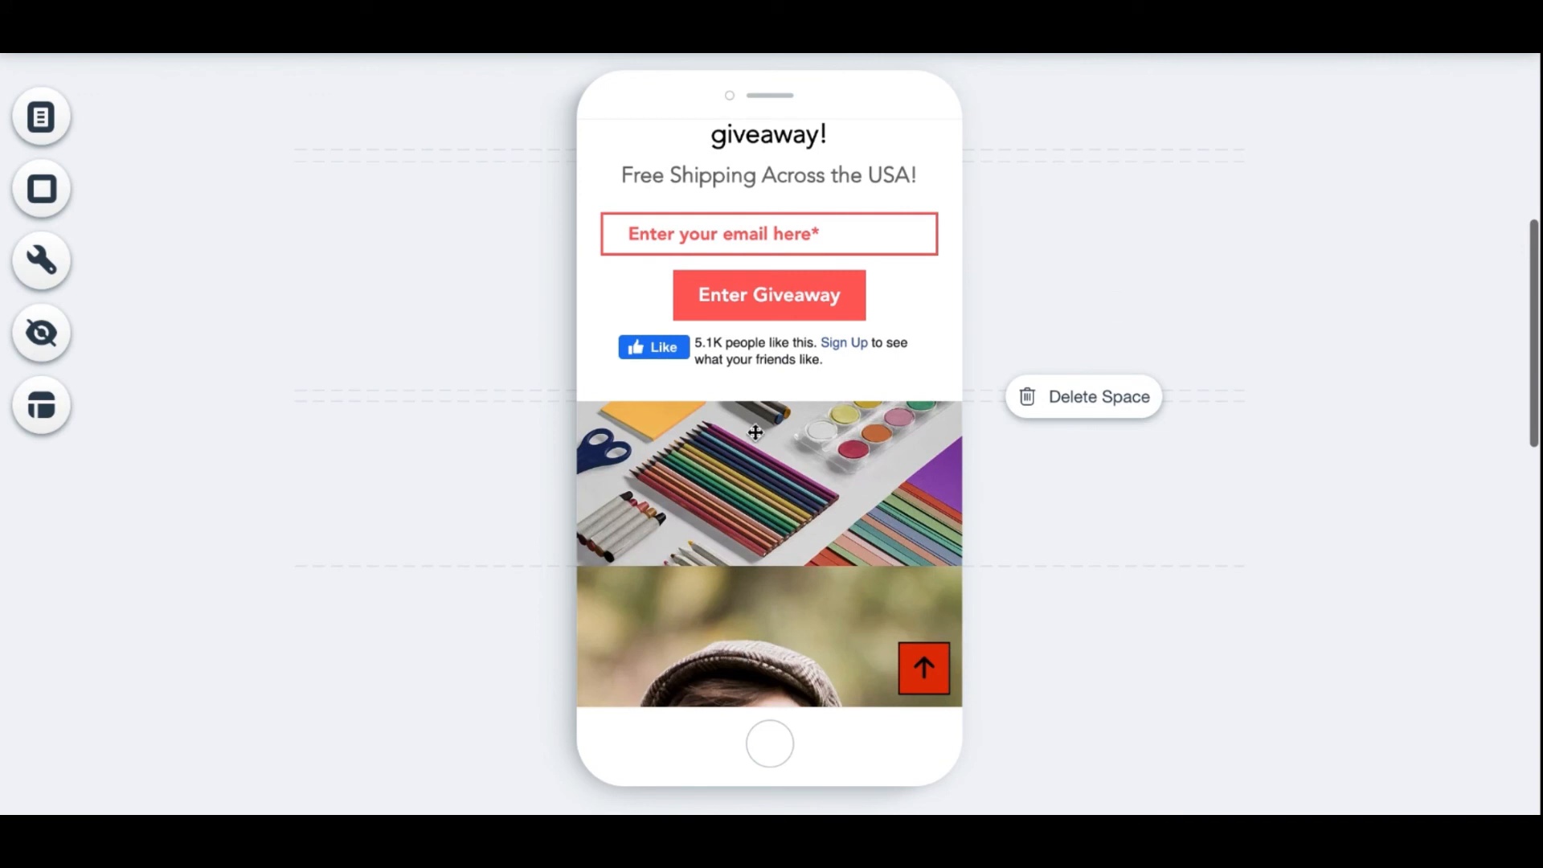
pyautogui.scroll(4, 754, 499)
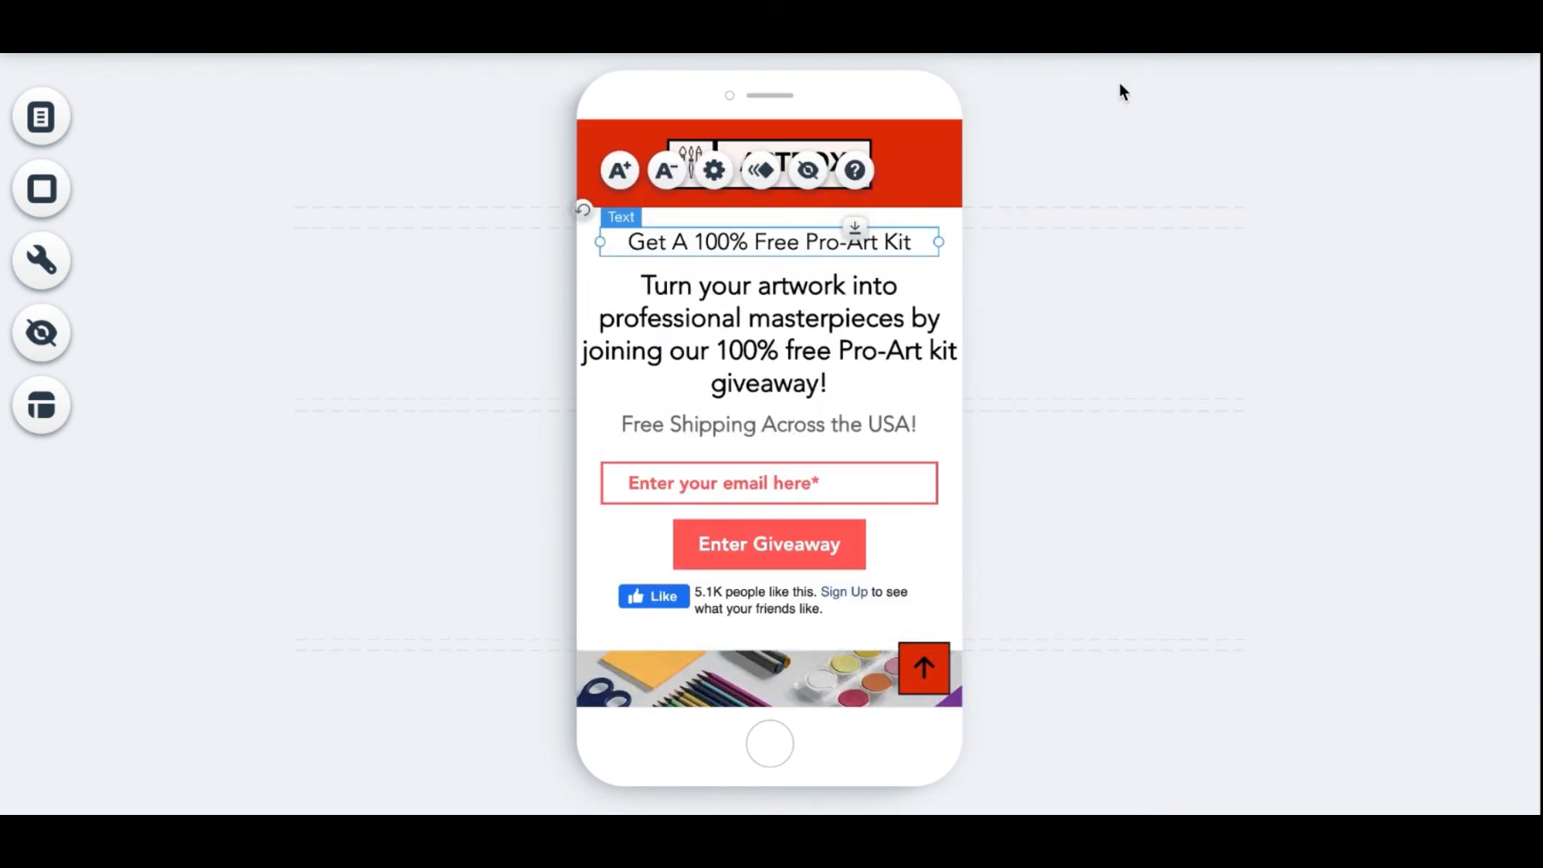
pyautogui.click(1325, 389)
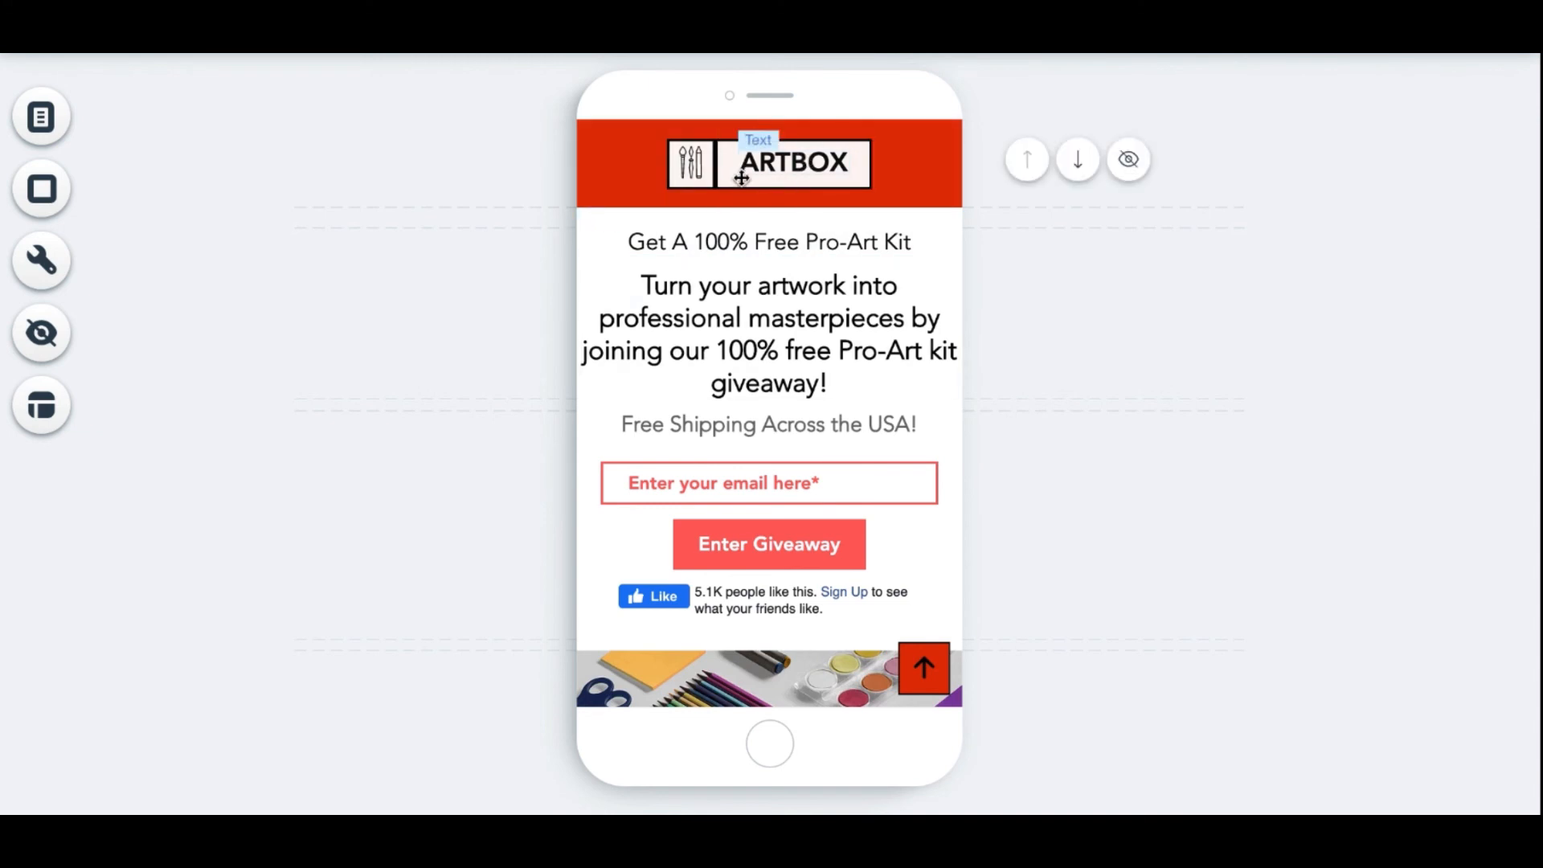
pyautogui.scroll(-2, 832, 472)
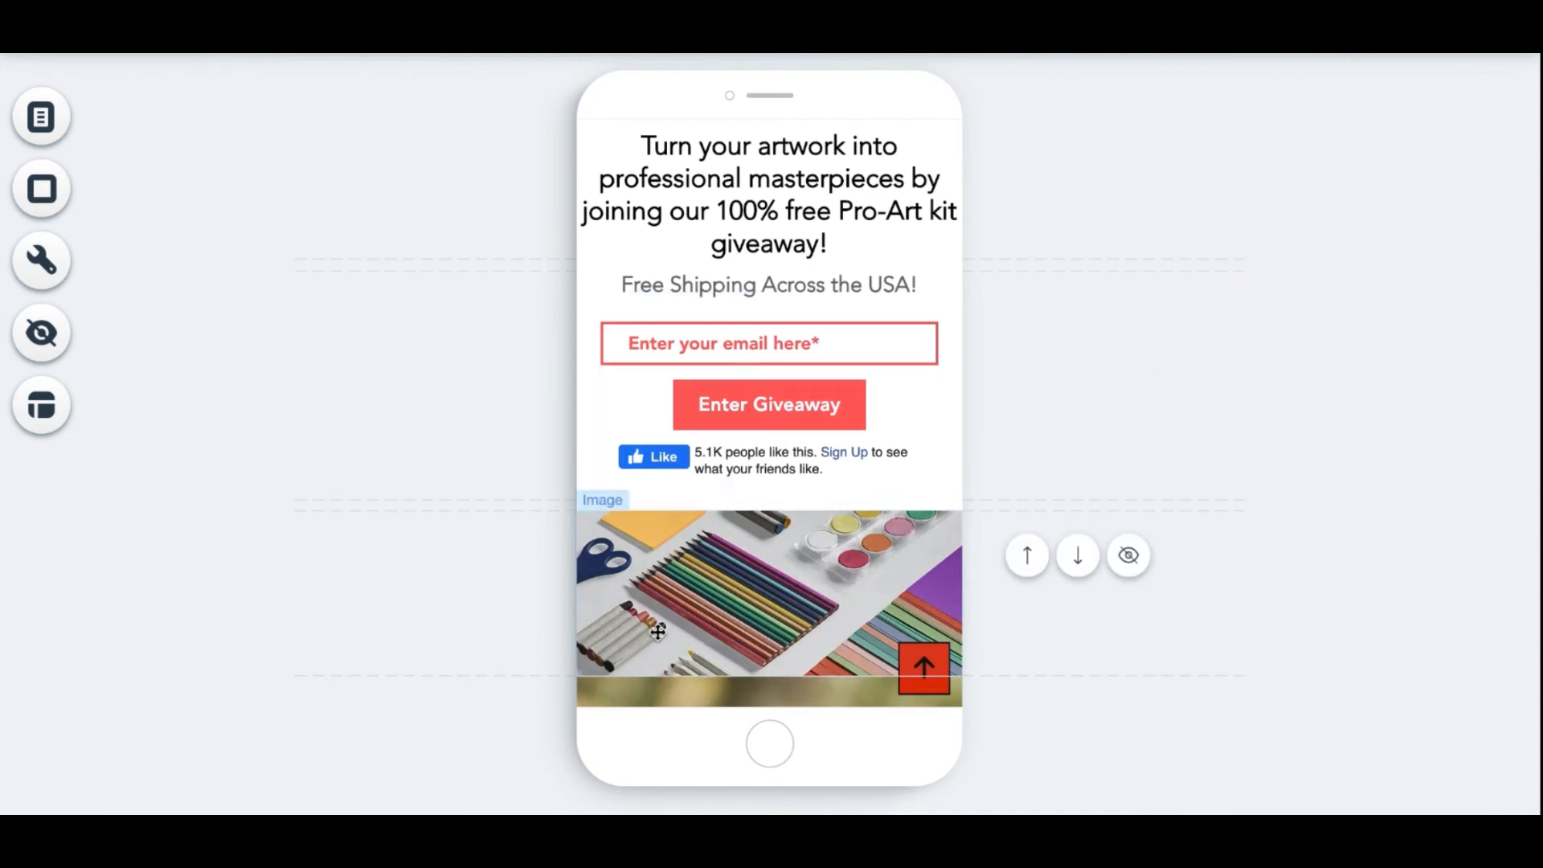
pyautogui.scroll(3, 657, 631)
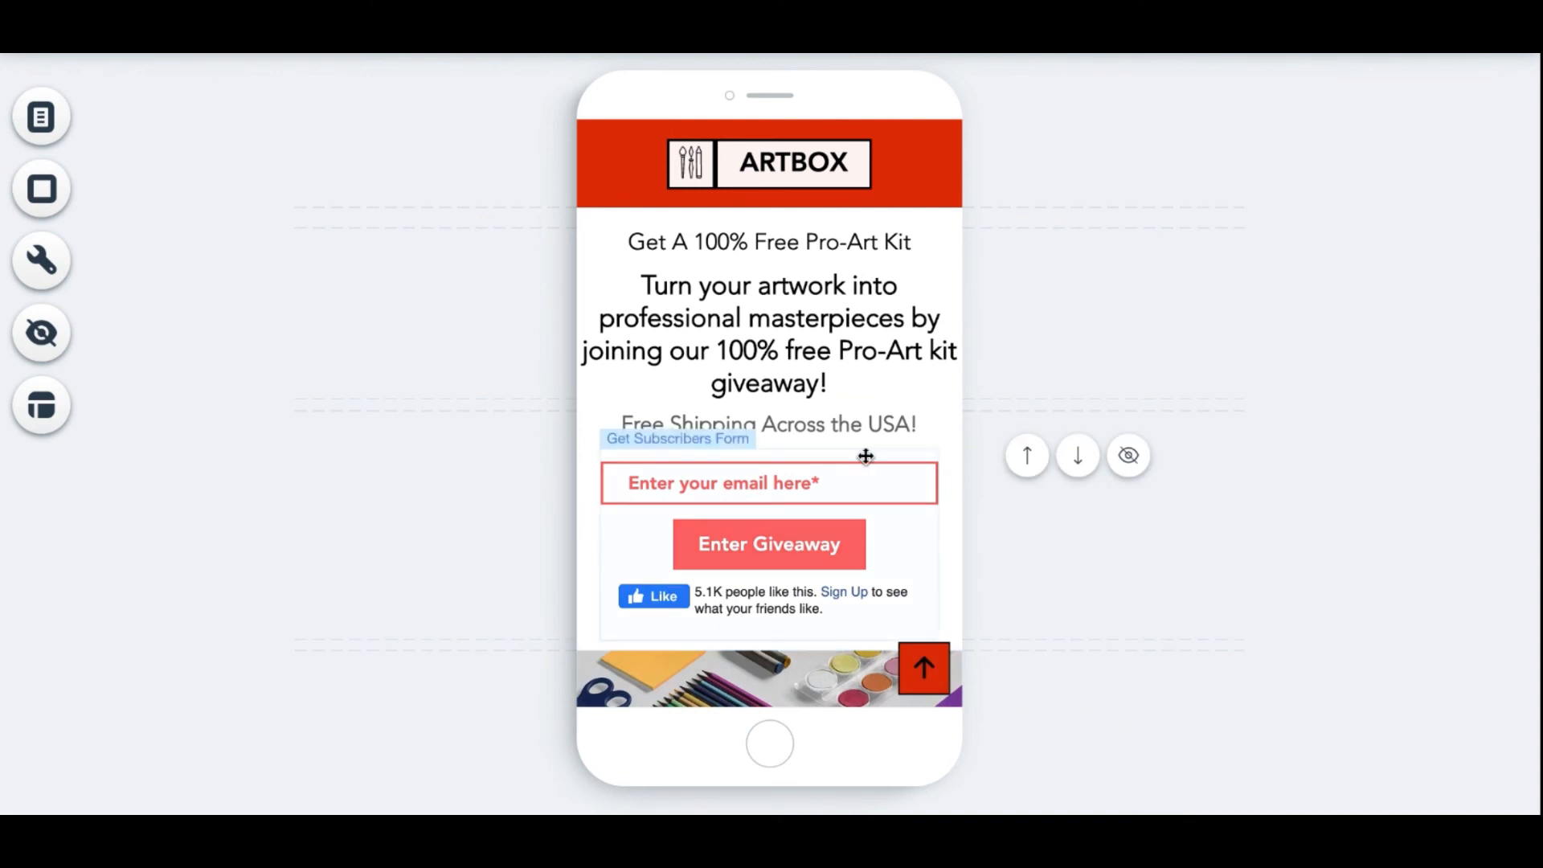